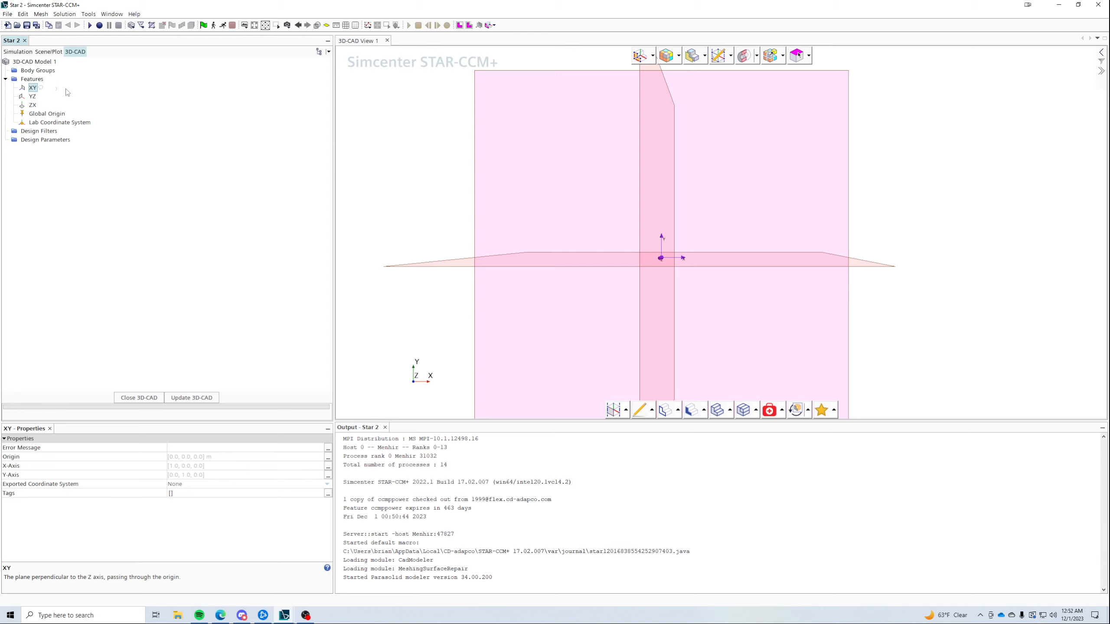
- Create a sketch on the XY plane and draw the two sloped ramp segments from the origin
right_click(33, 88)
click(66, 121)
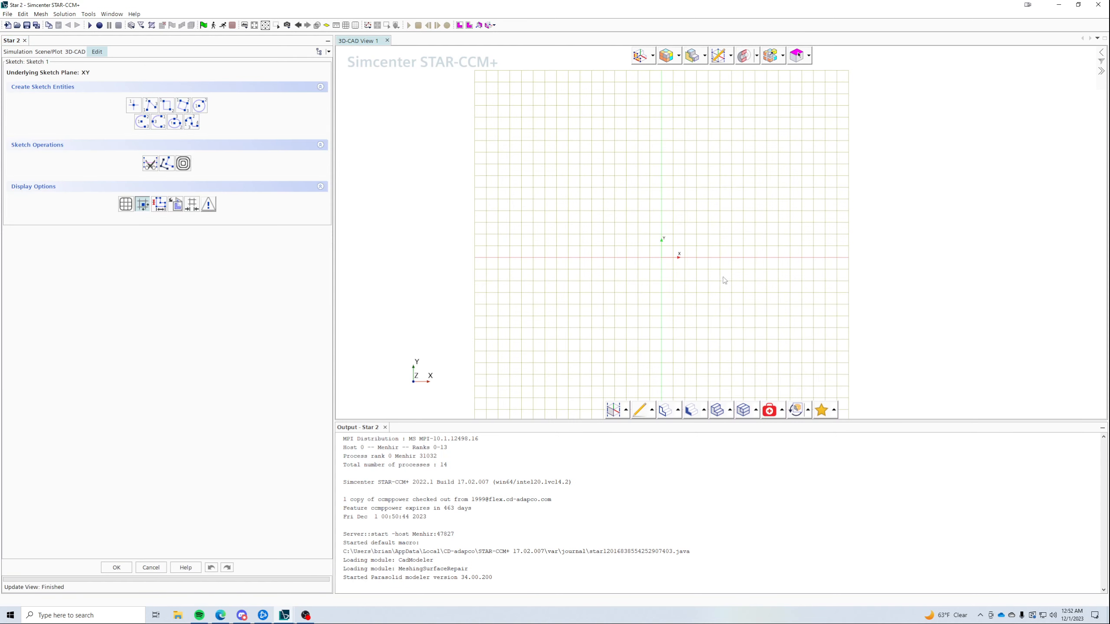
click(149, 107)
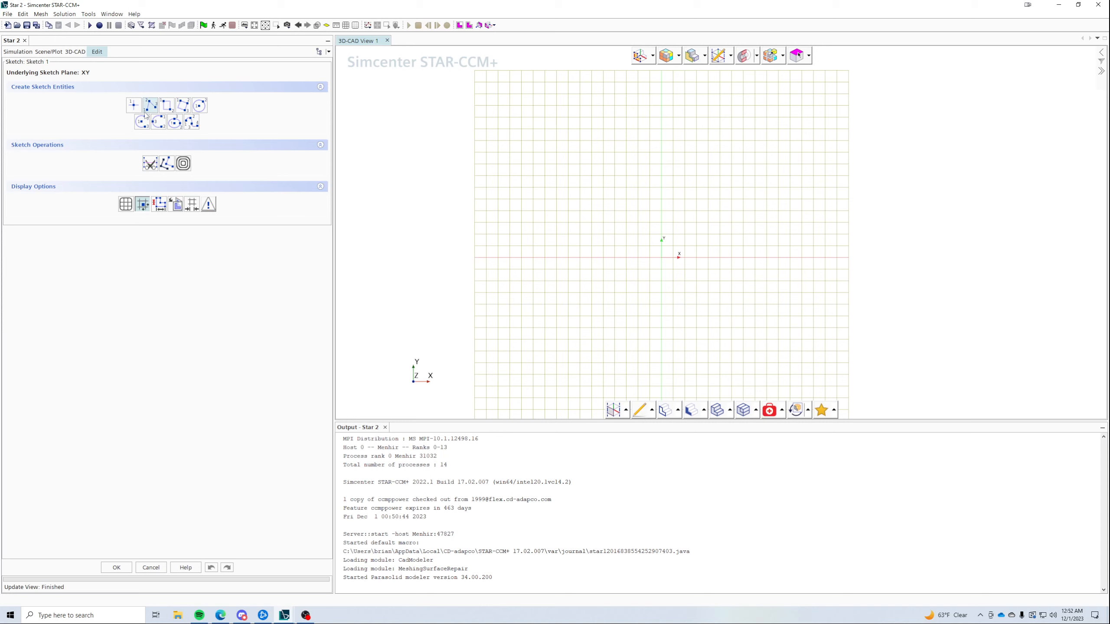
click(662, 258)
click(929, 144)
scroll(765, 261, down, 3)
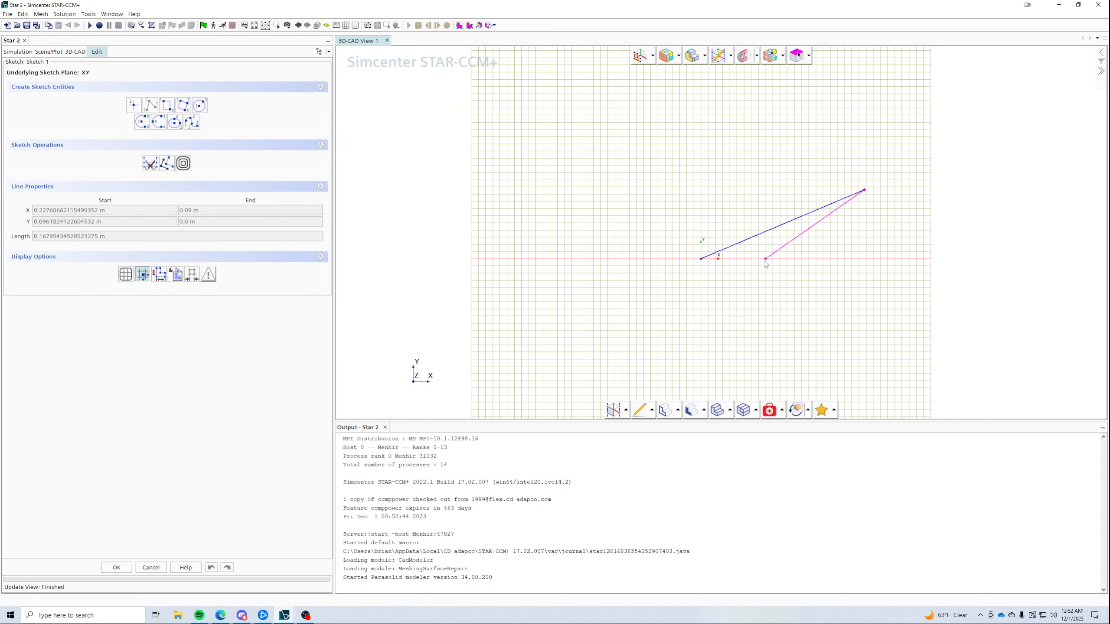
click(1053, 81)
- Close the outline with the right edge, top edge, left edge and base back to the origin
scroll(918, 309, down, 3)
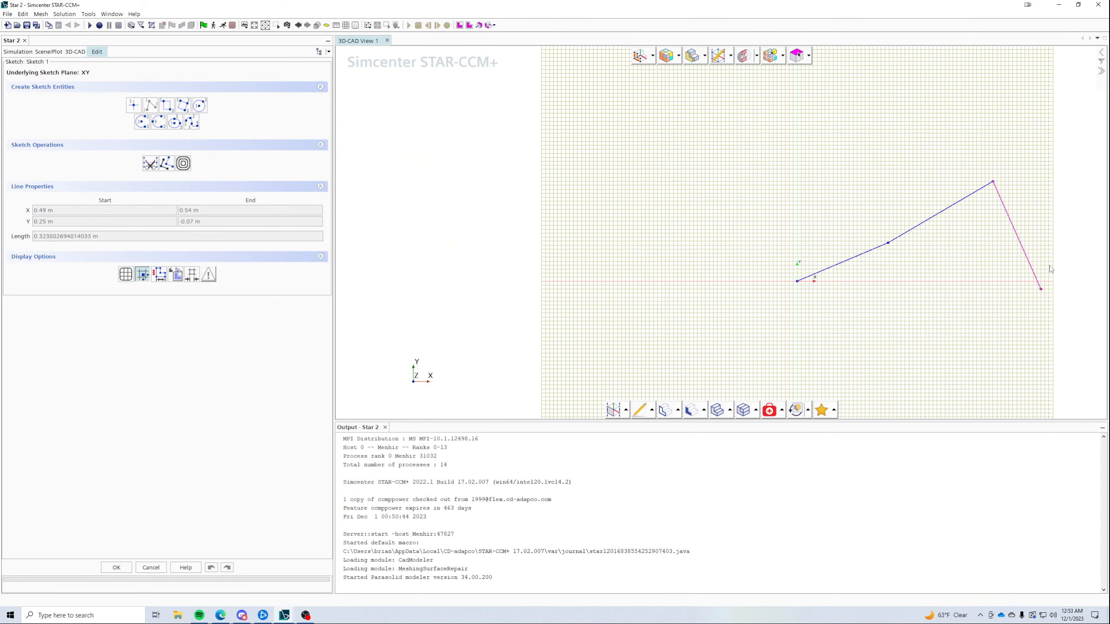
scroll(745, 261, down, 3)
scroll(931, 225, up, 4)
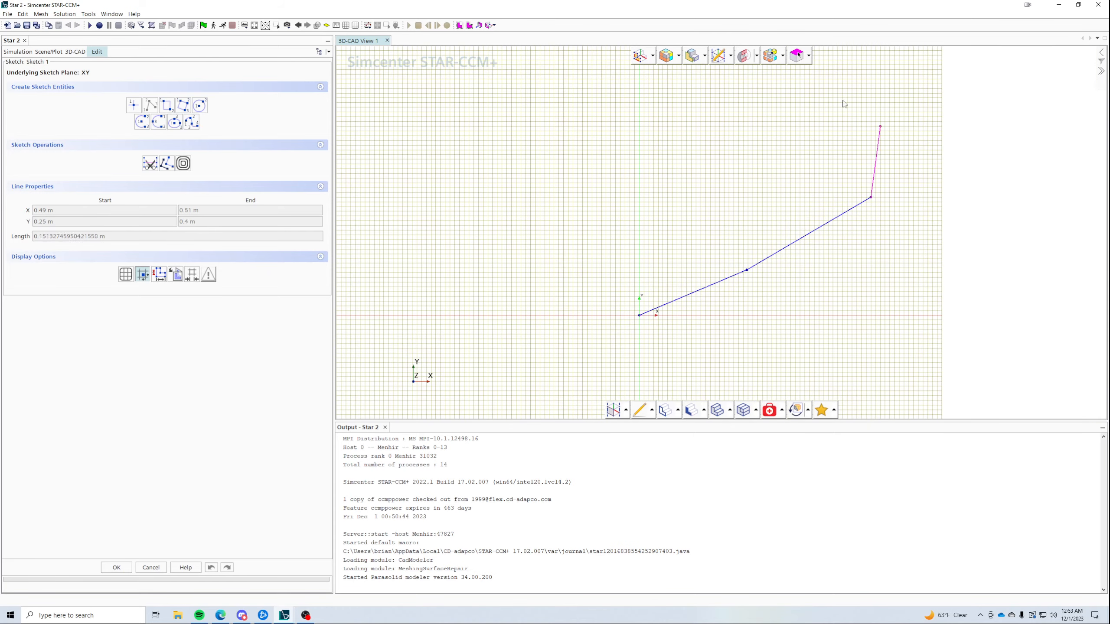
click(871, 80)
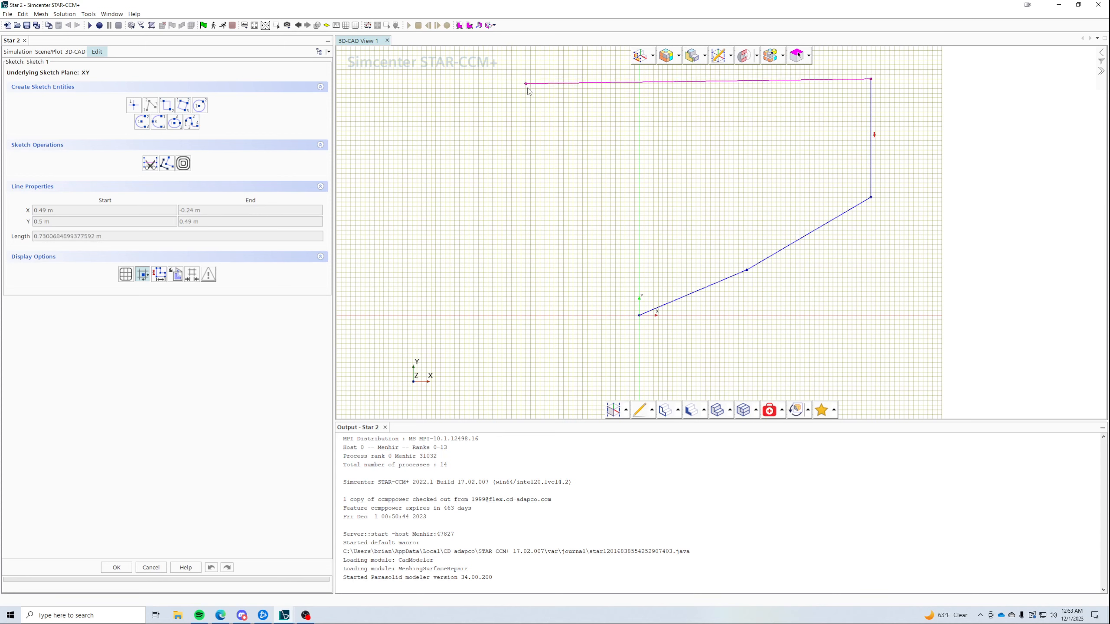
scroll(528, 89, down, 3)
click(488, 81)
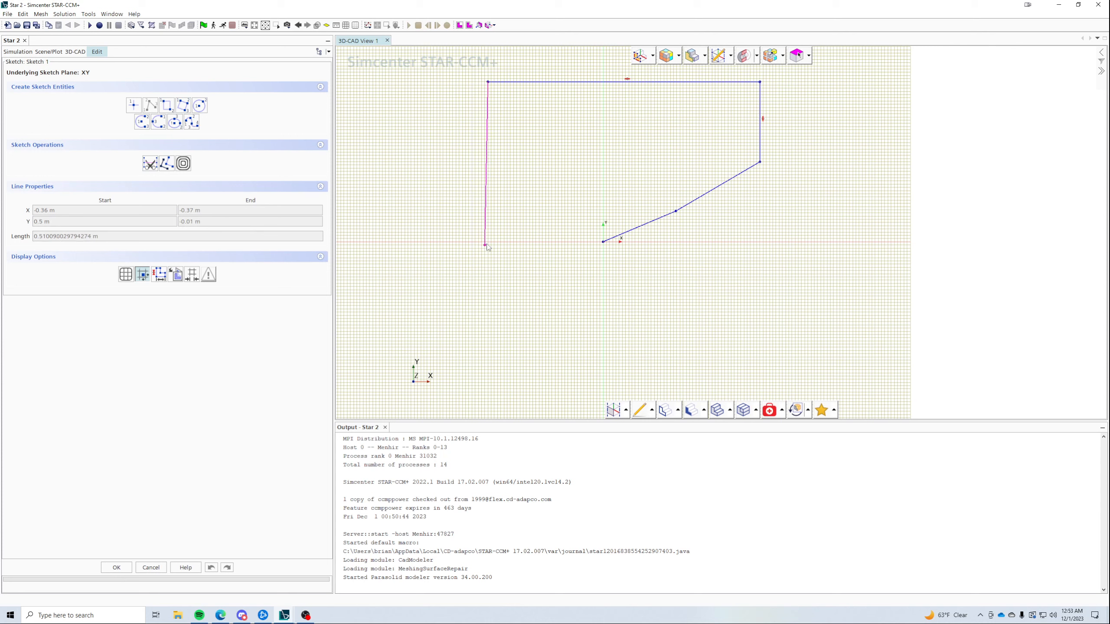
click(488, 241)
click(603, 242)
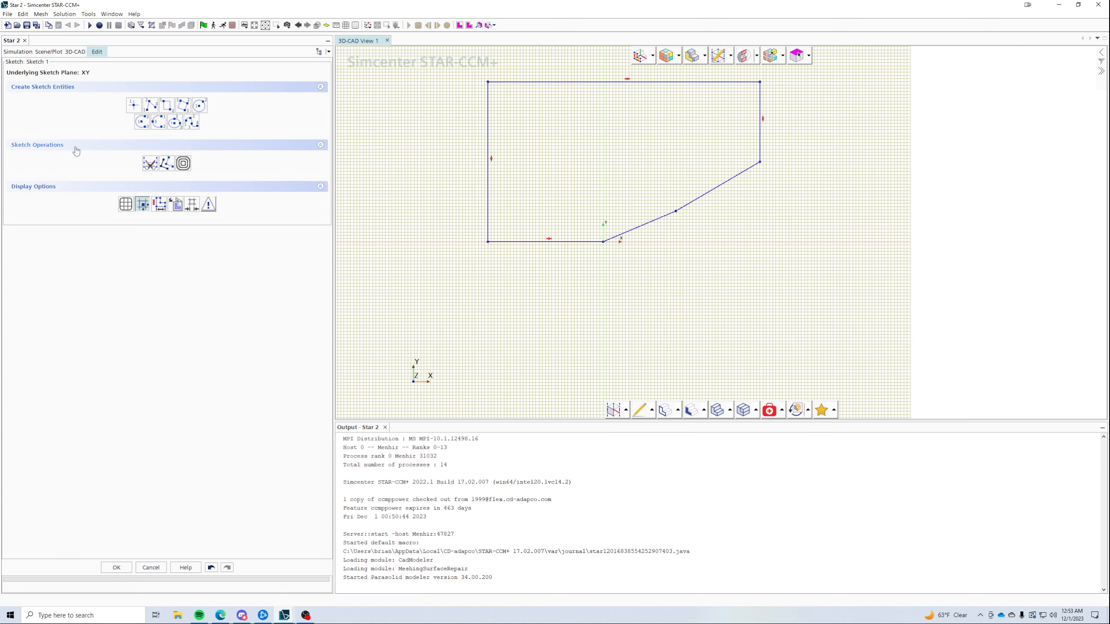
- Draw a small triangle of lines beneath the ramp's first slope, closing at the origin
click(151, 105)
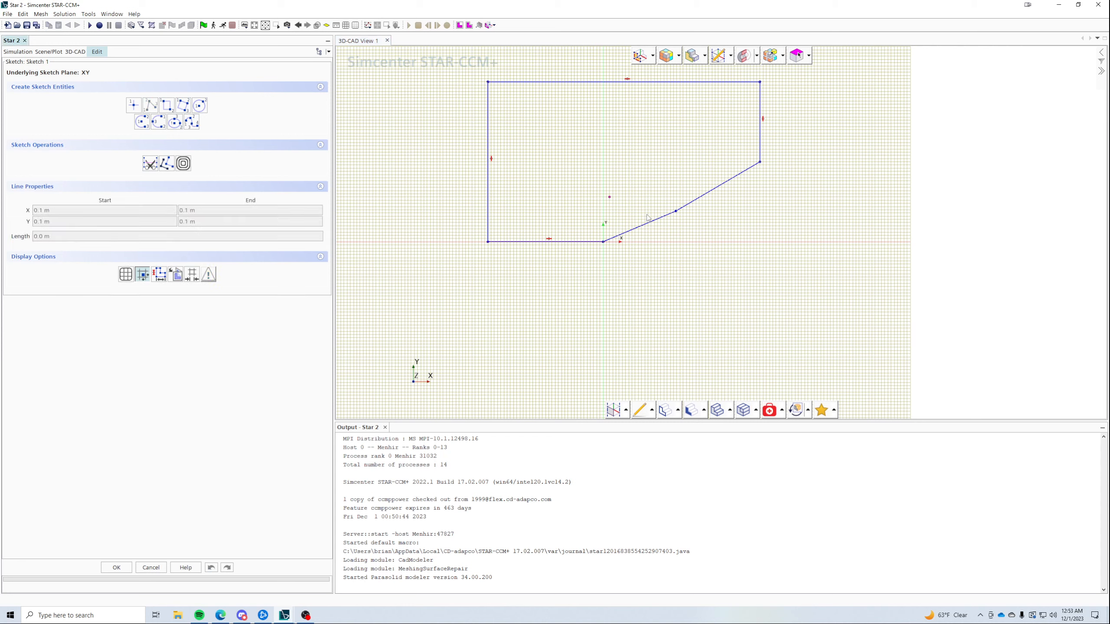
click(676, 211)
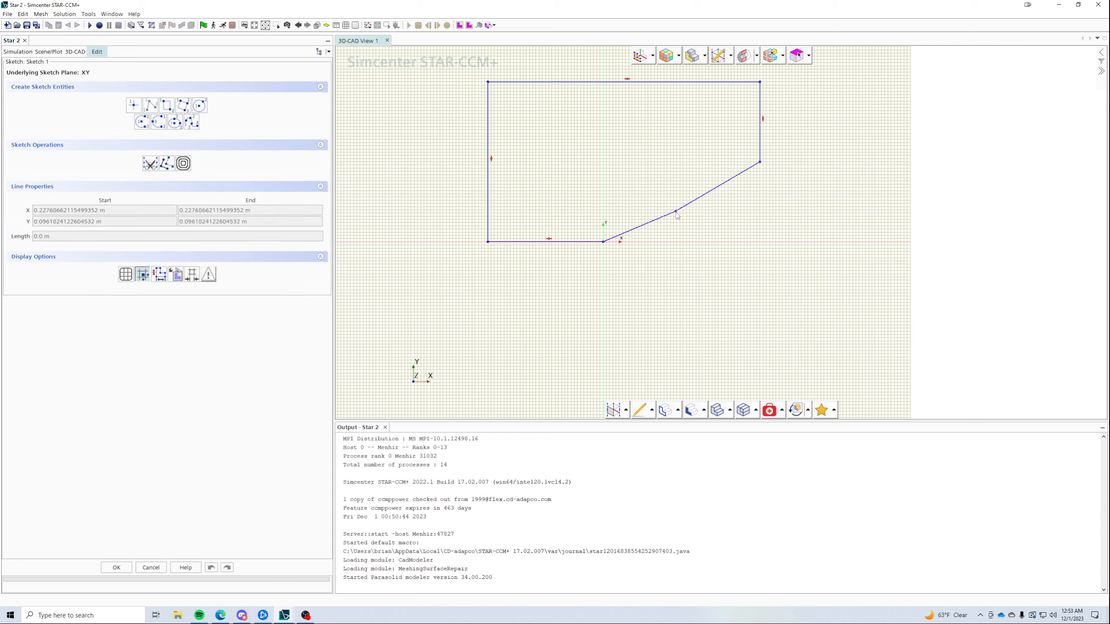
click(671, 259)
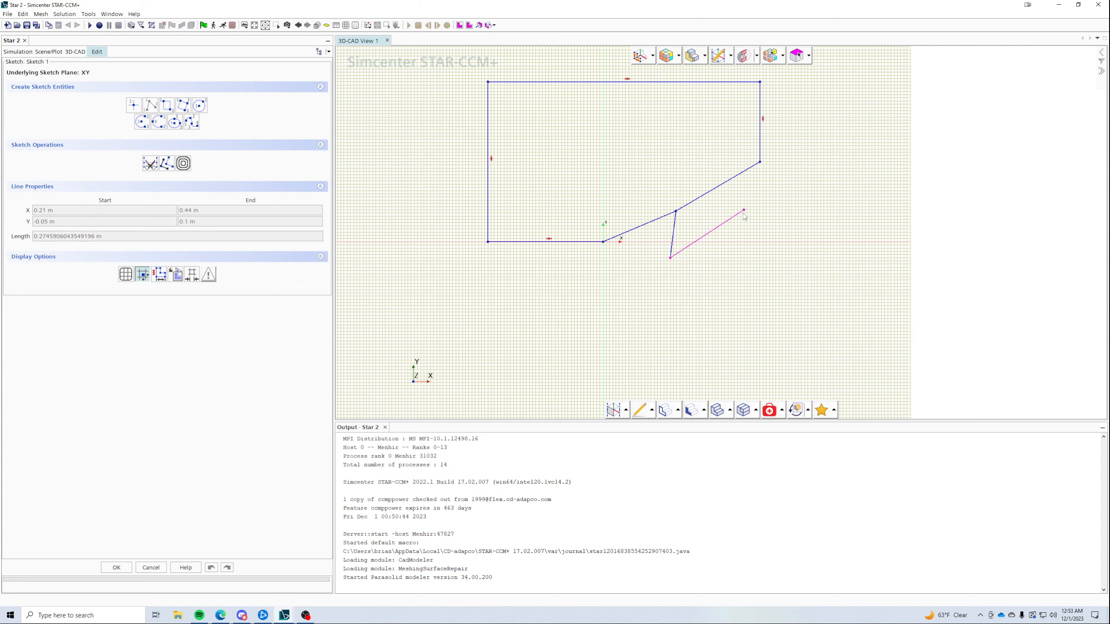
click(603, 243)
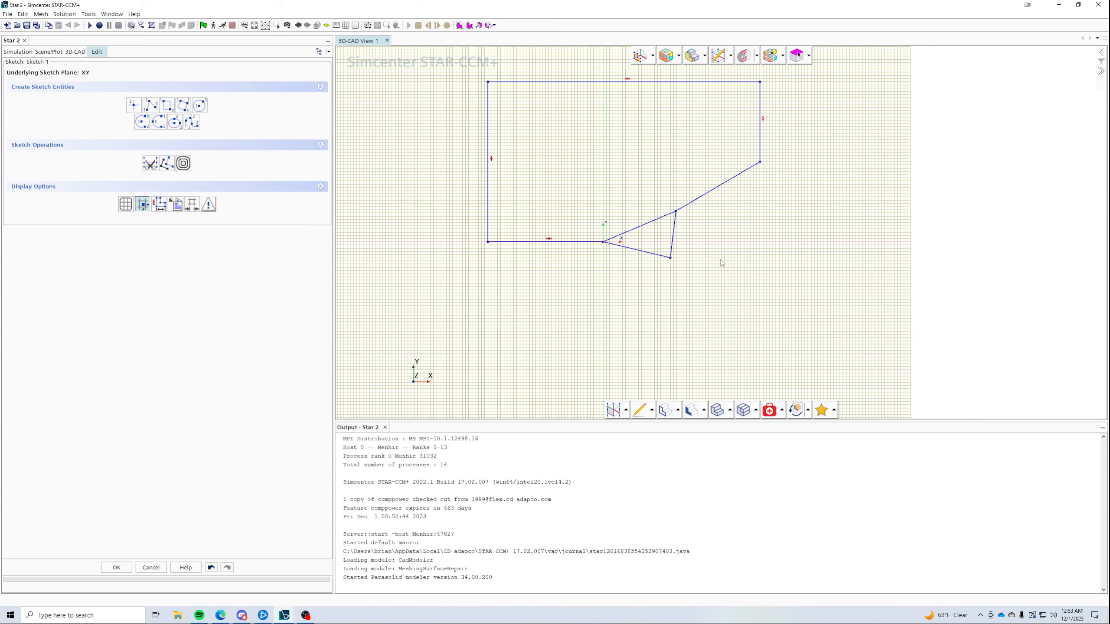
- Draw lines from the triangle's lower vertex across and up to the upper-right ramp vertex
click(651, 239)
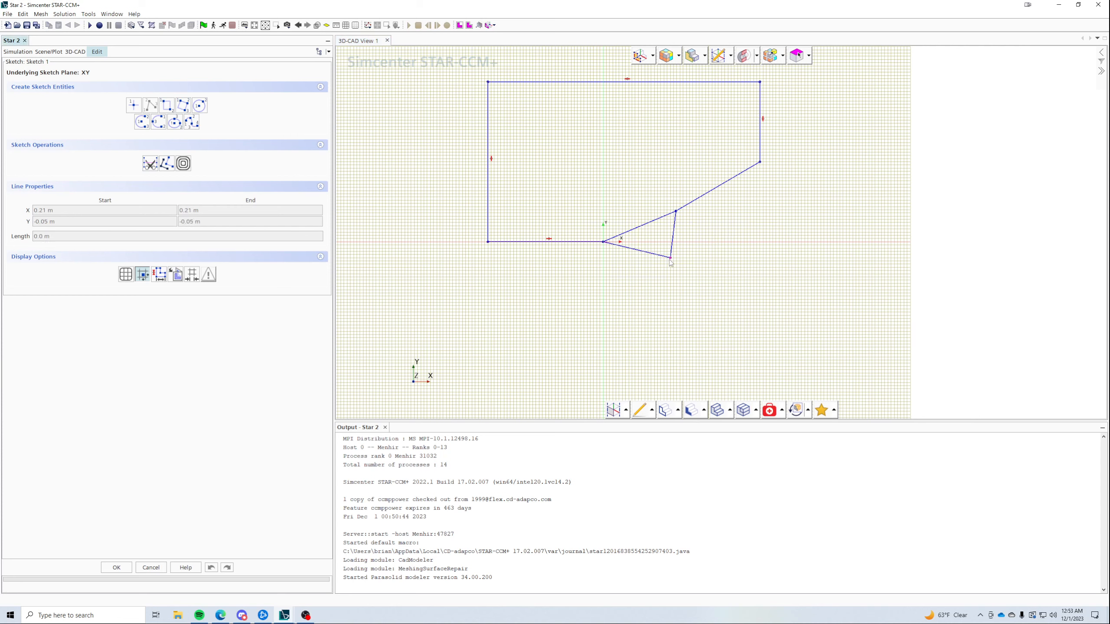
click(670, 257)
click(766, 258)
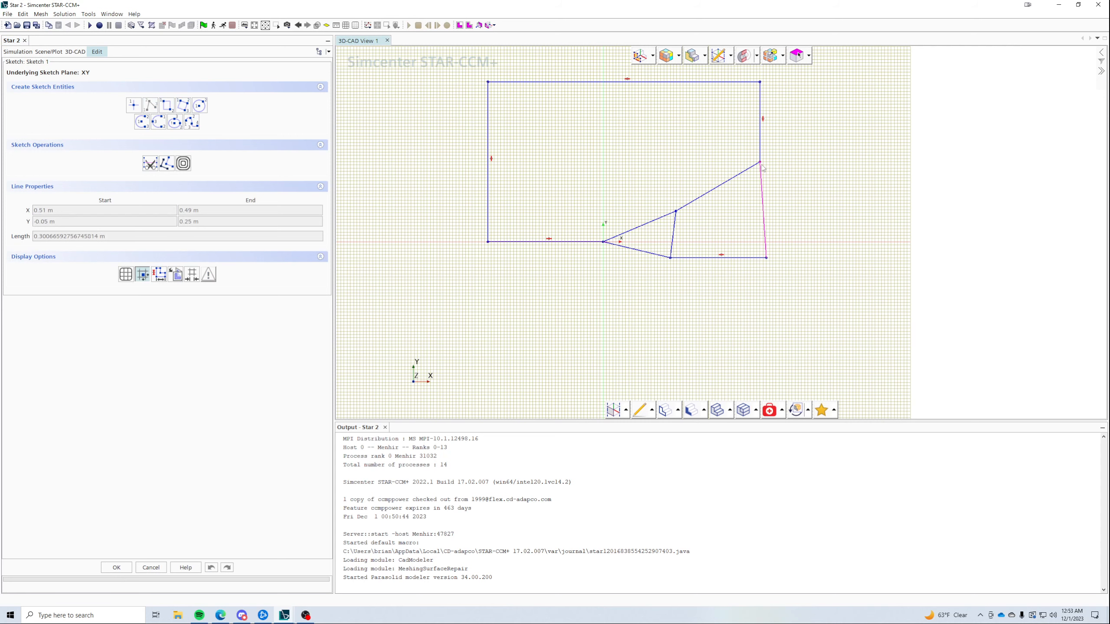
click(761, 162)
ctrl+click(674, 232)
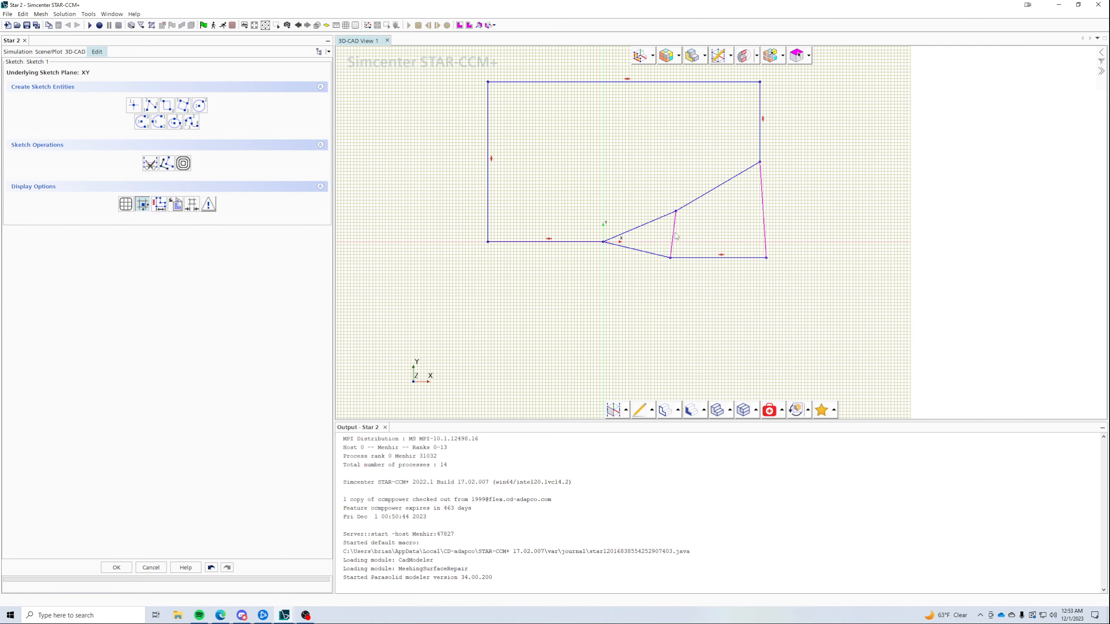
- Constrain two helper lines to vertical and the lower helper line to horizontal
right_click(676, 236)
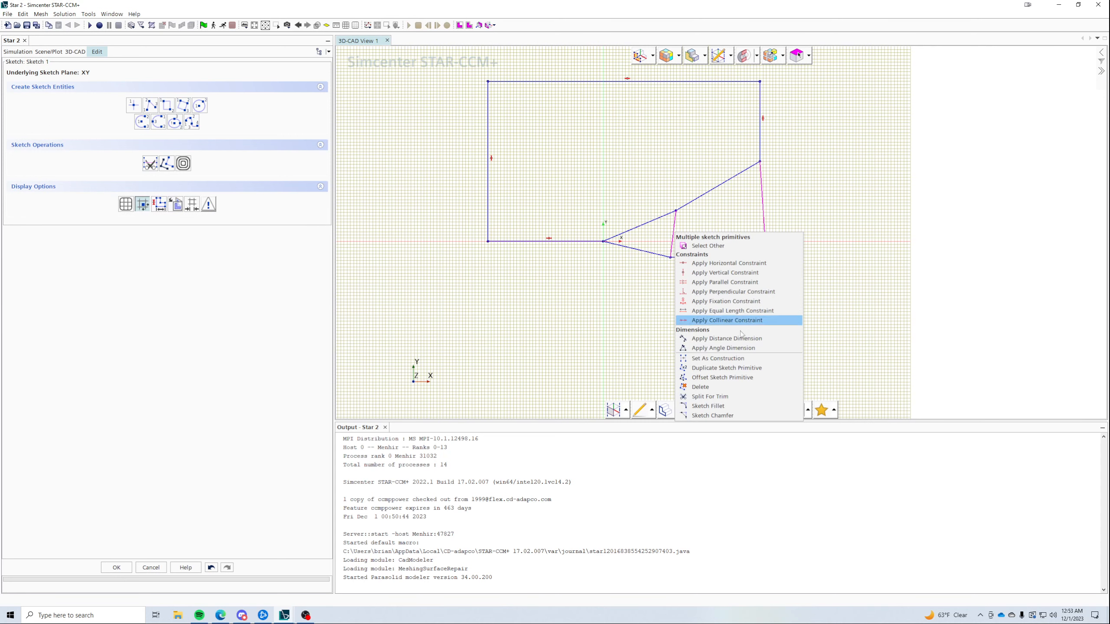
click(725, 272)
click(657, 253)
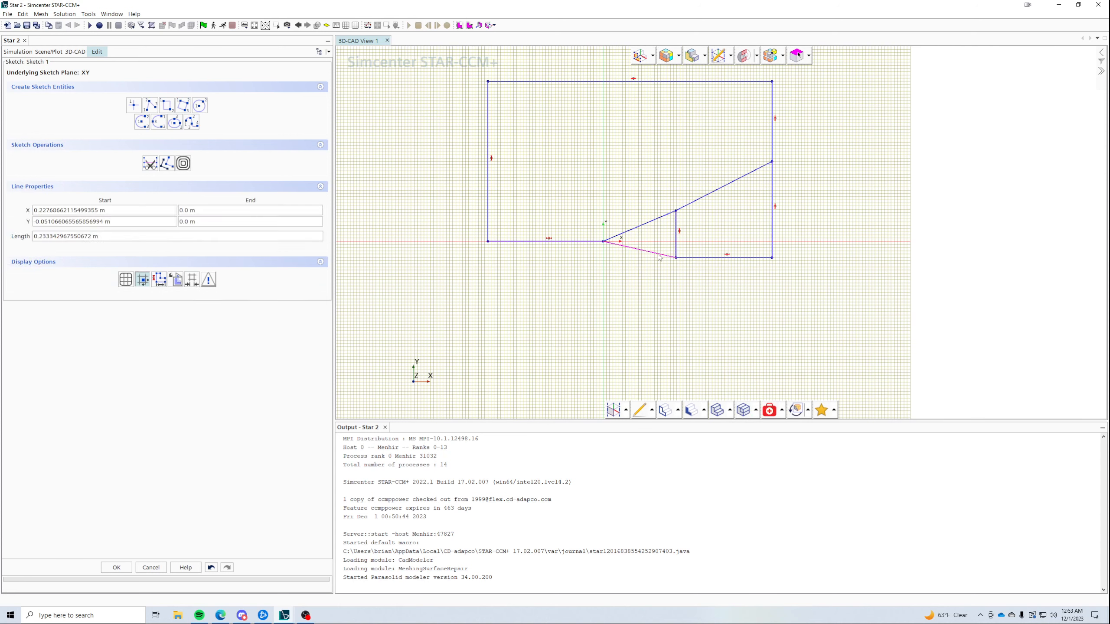
right_click(658, 254)
click(703, 285)
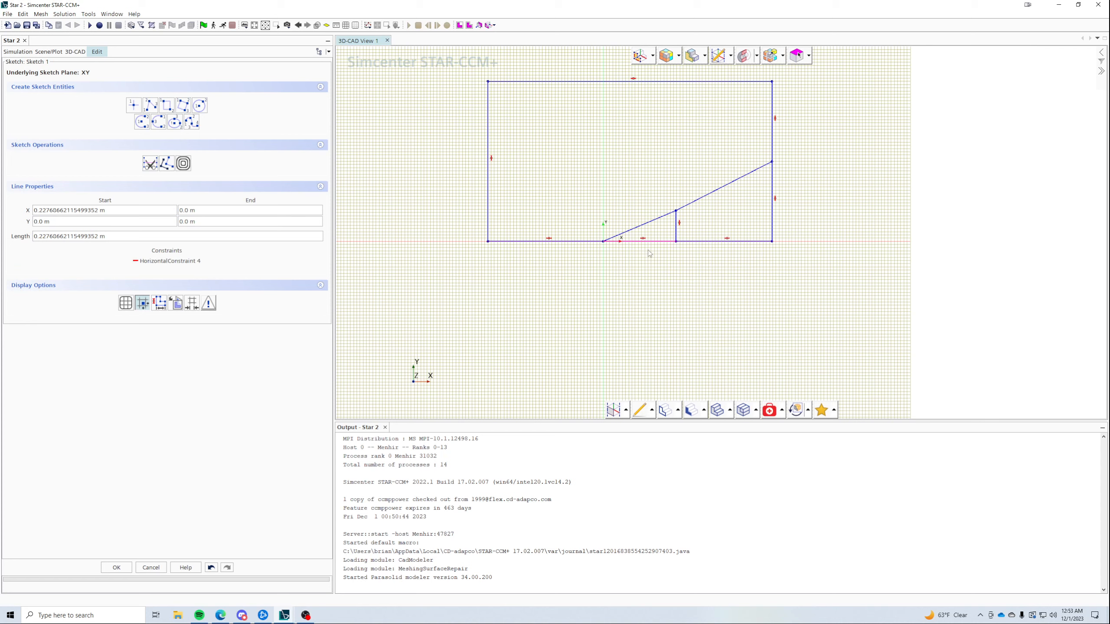
- Set the helper lines as construction geometry and drag the middle ramp vertex to X 0.23 m, Y 0.05 m
ctrl+click(677, 237)
ctrl+click(686, 242)
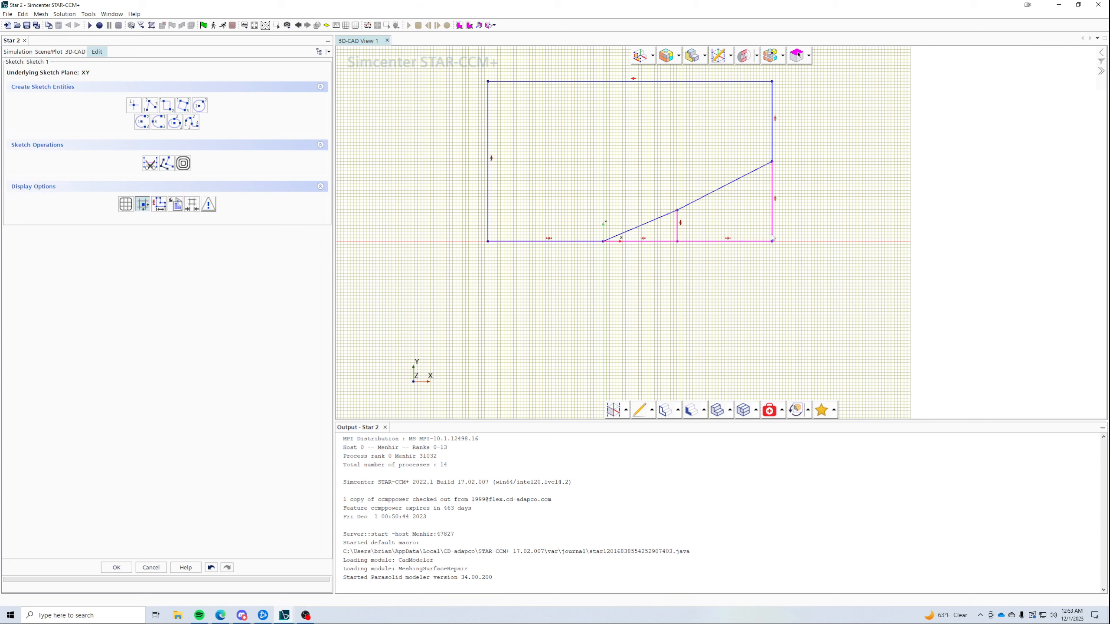
right_click(771, 236)
click(794, 275)
mouse_move(677, 211)
mouse_down()
mouse_move(678, 226)
mouse_move(663, 230)
mouse_up()
- Add a 10 deg angle dimension between the first ramp segment and the base, exposed as Theta_1
ctrl+click(660, 241)
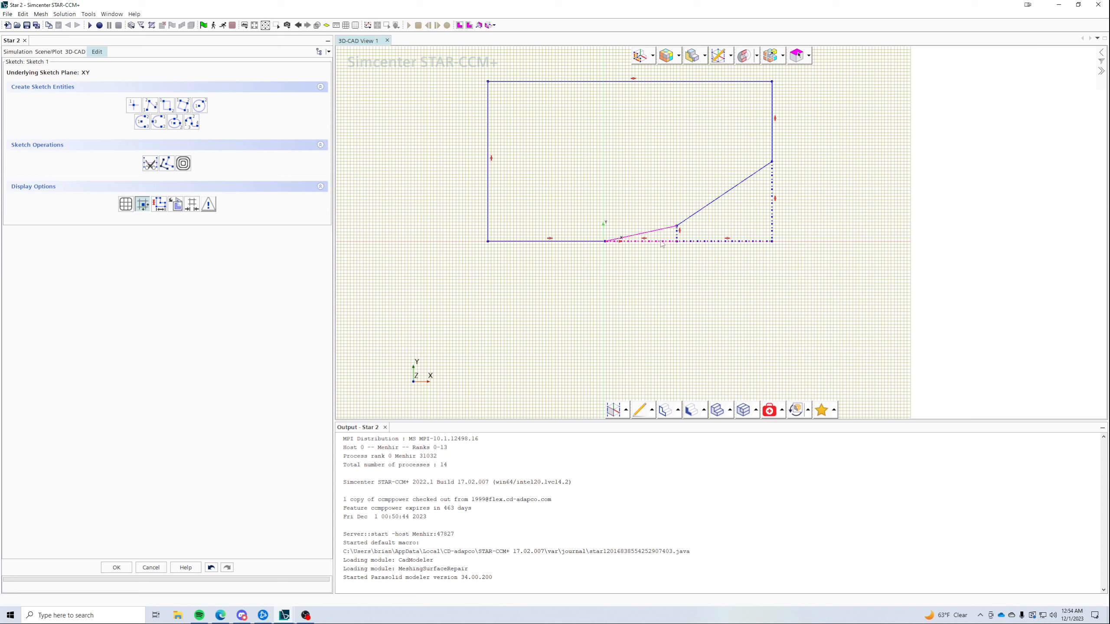
right_click(661, 242)
click(707, 334)
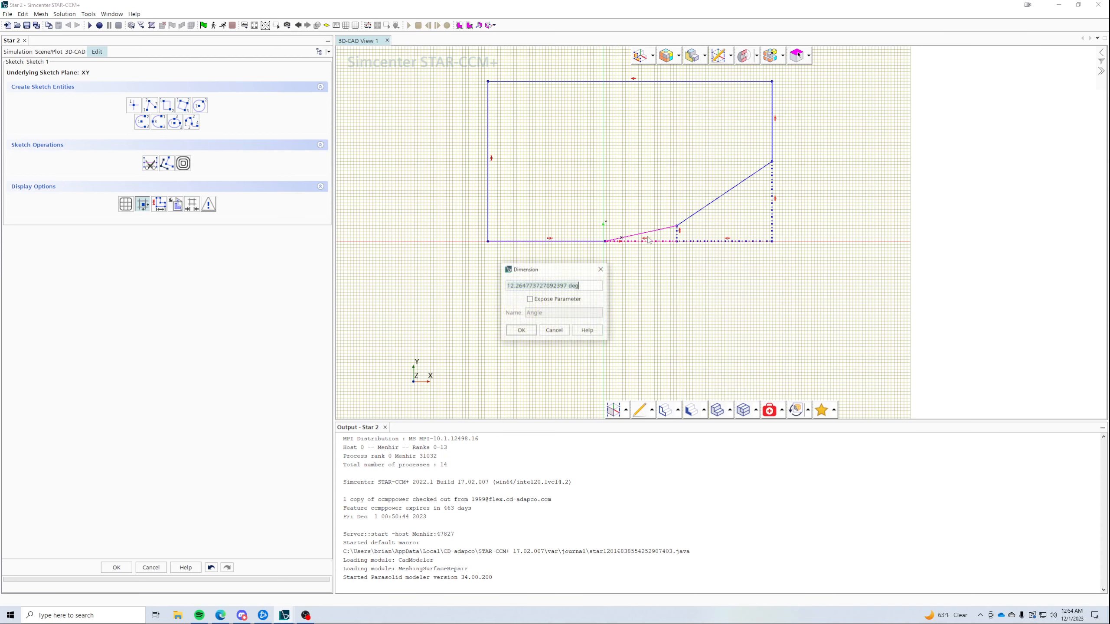
text(10 d)
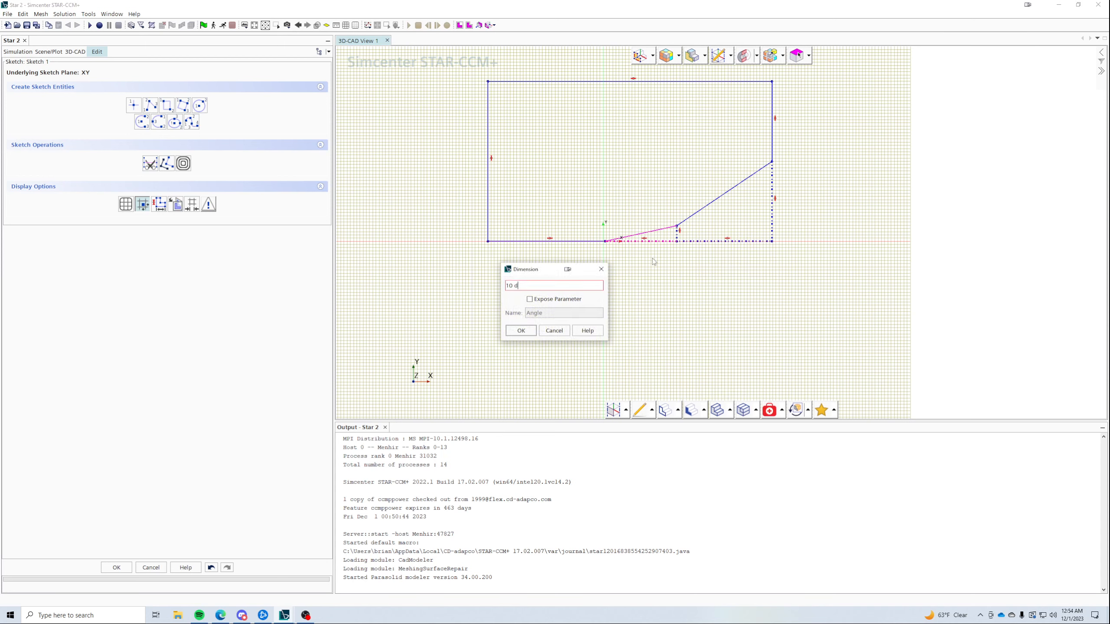
key(Tab)
click(550, 300)
drag(552, 311, 479, 303)
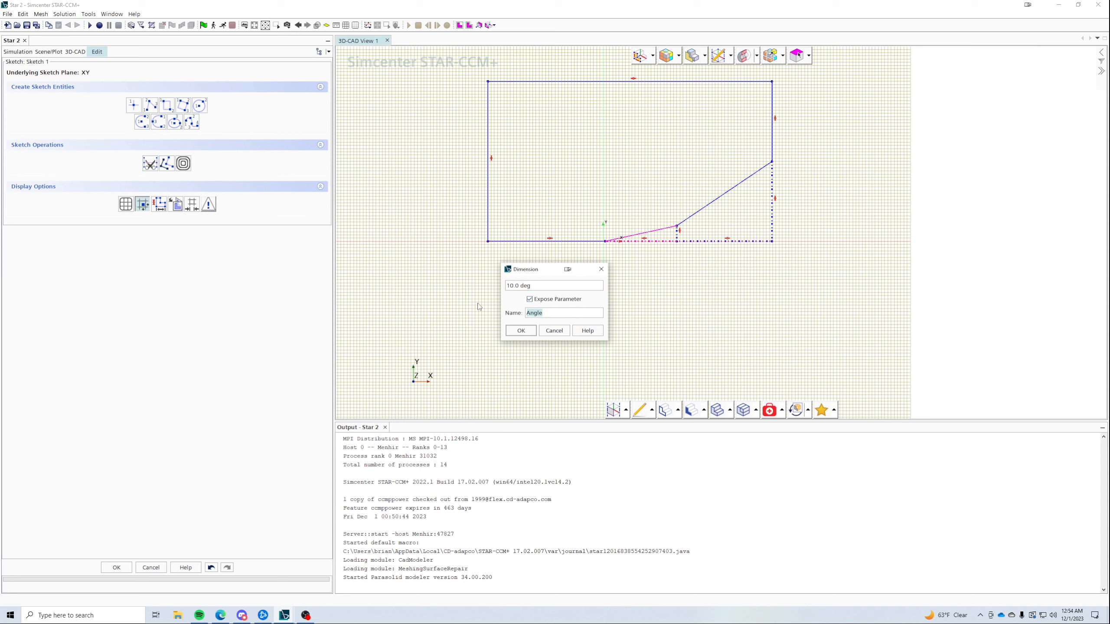
text(Te)
text(eta_1)
click(517, 331)
scroll(694, 240, up, 1)
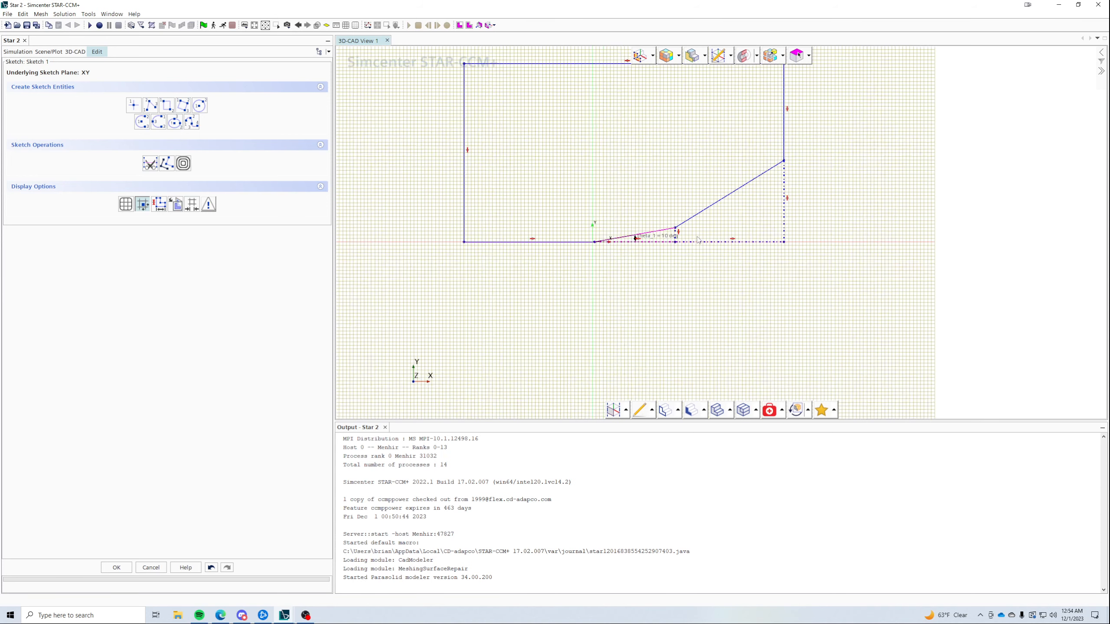
scroll(696, 237, up, 3)
- Add an 8 deg angle between the two ramp segments as parameter Theta_2, placing its label below the sketch
click(675, 211)
ctrl+click(655, 223)
right_click(653, 223)
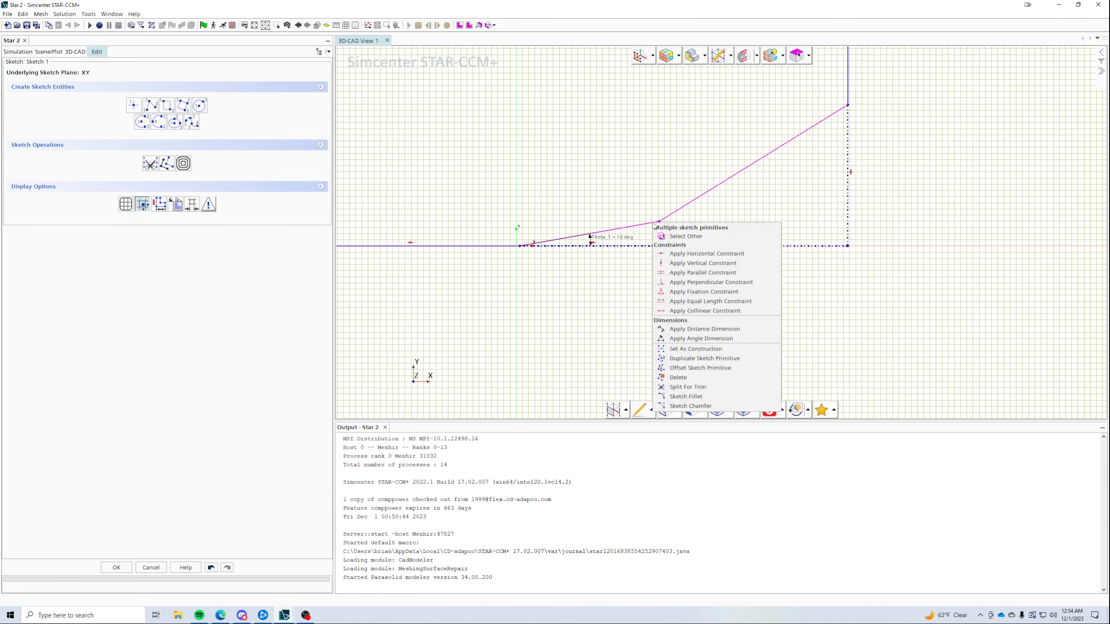
click(701, 338)
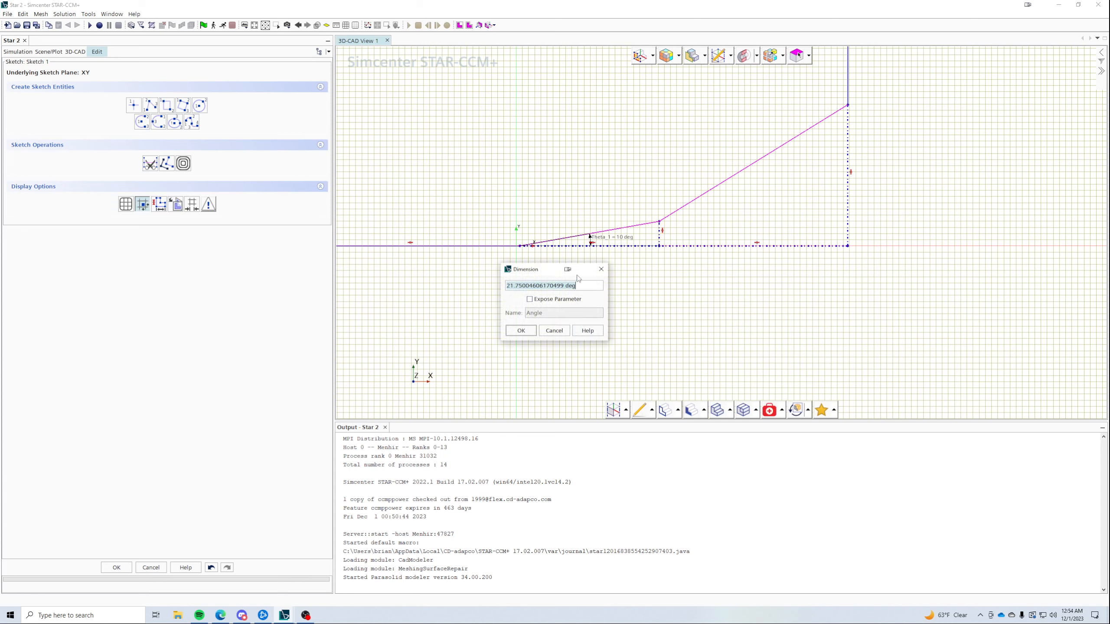
key(BackSpace)
text(8 deg)
click(540, 302)
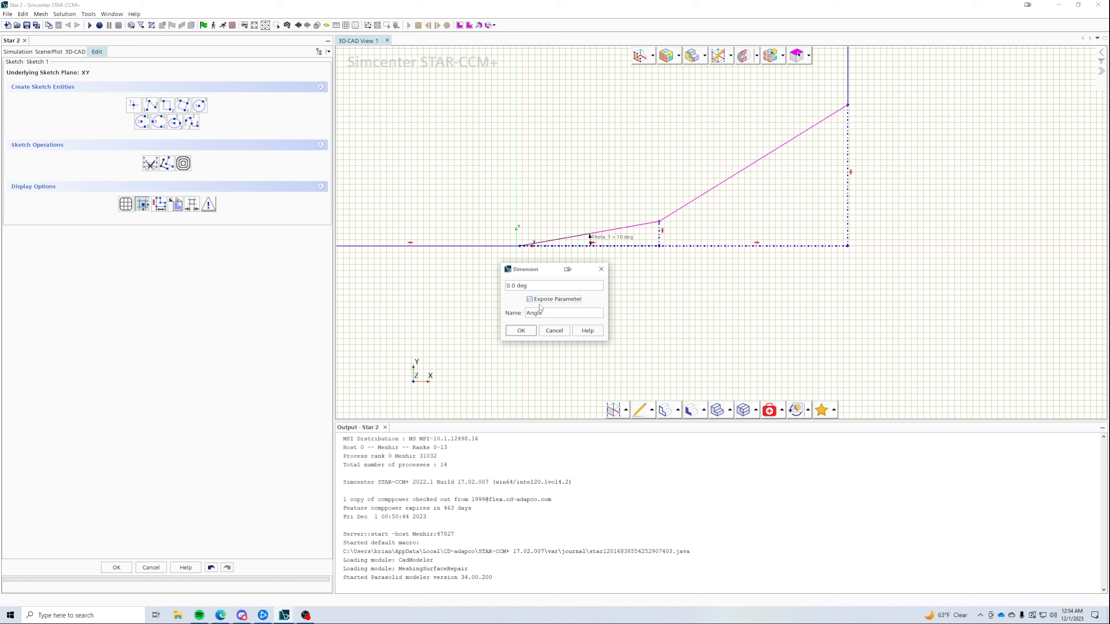
key(Tab)
text(T)
click(520, 331)
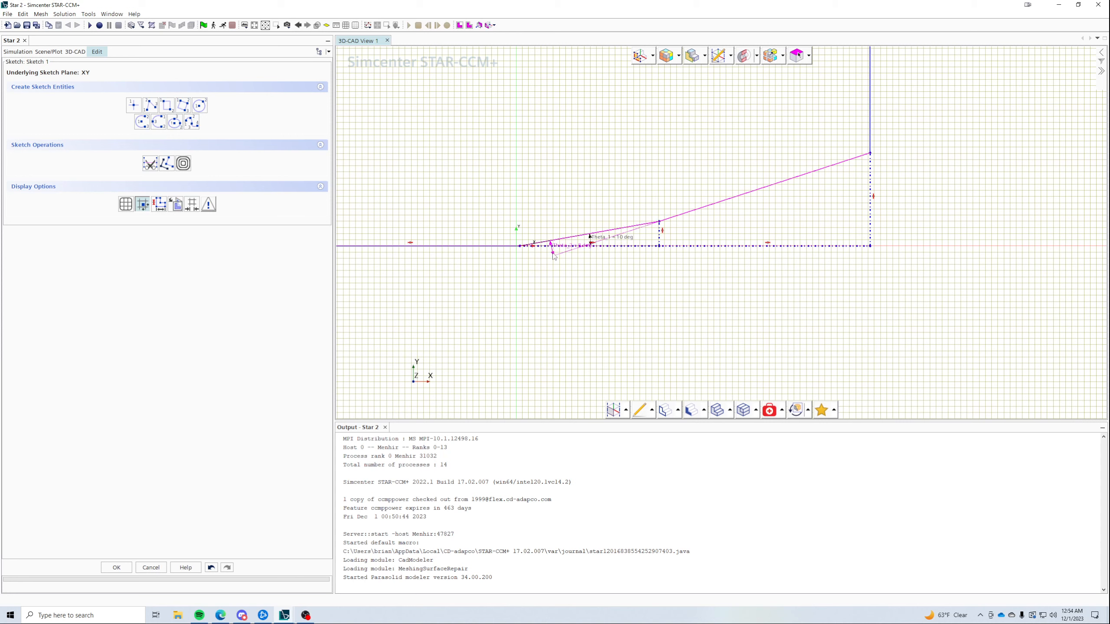
mouse_move(561, 248)
mouse_down()
mouse_move(740, 225)
mouse_move(642, 230)
mouse_move(711, 219)
mouse_move(664, 362)
mouse_move(723, 262)
mouse_move(452, 275)
mouse_up()
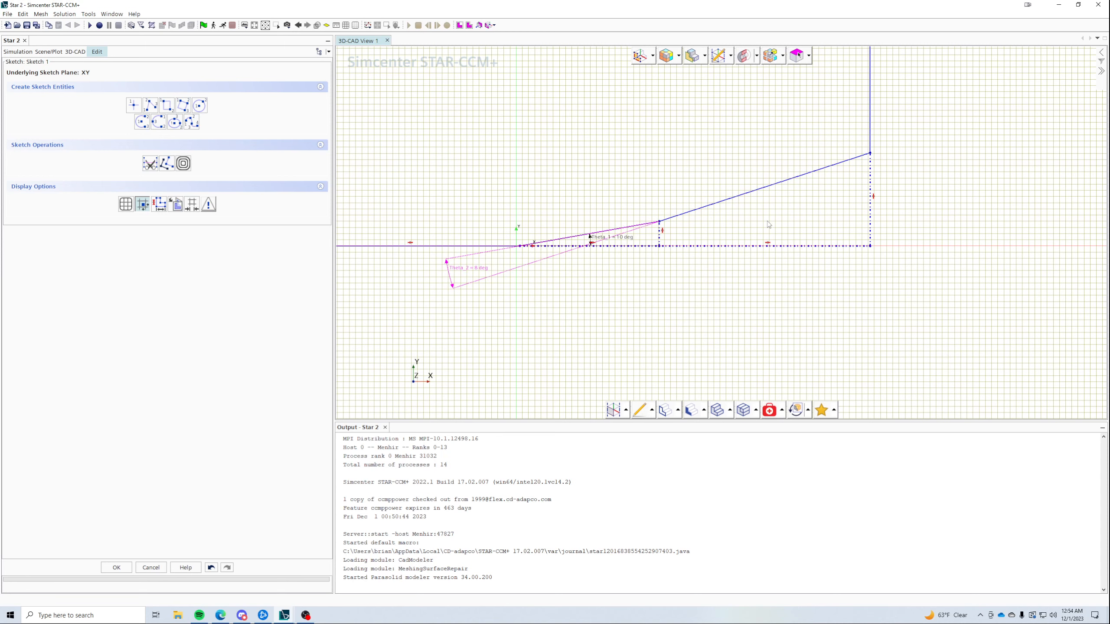
scroll(786, 274, down, 3)
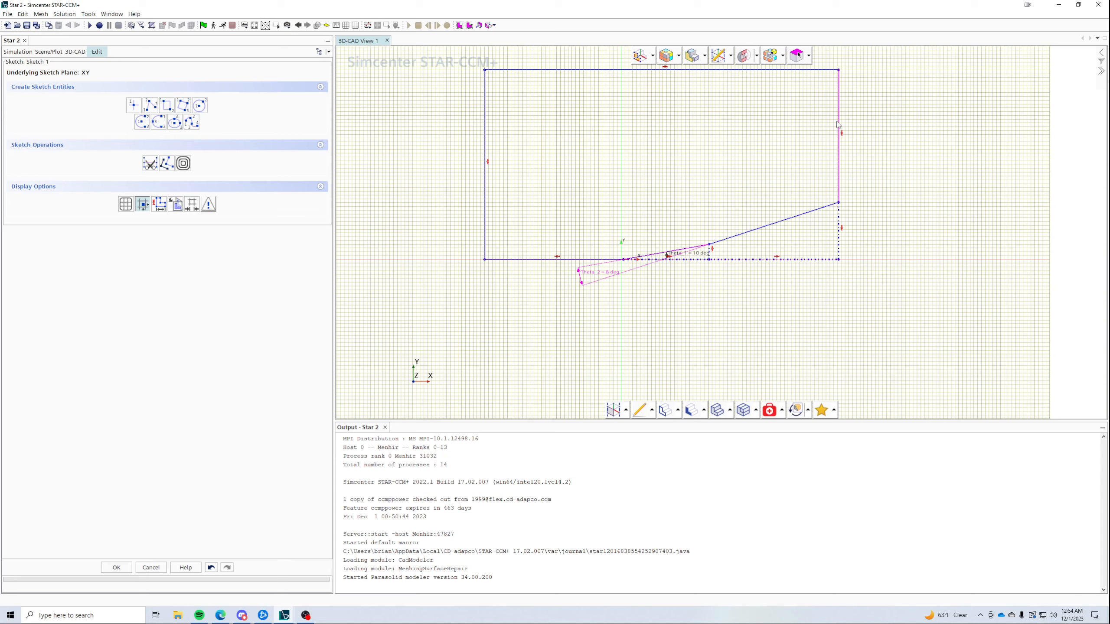
- Dimension the left edge to 0.3 m, exposed as parameter H_Domain
right_click(485, 112)
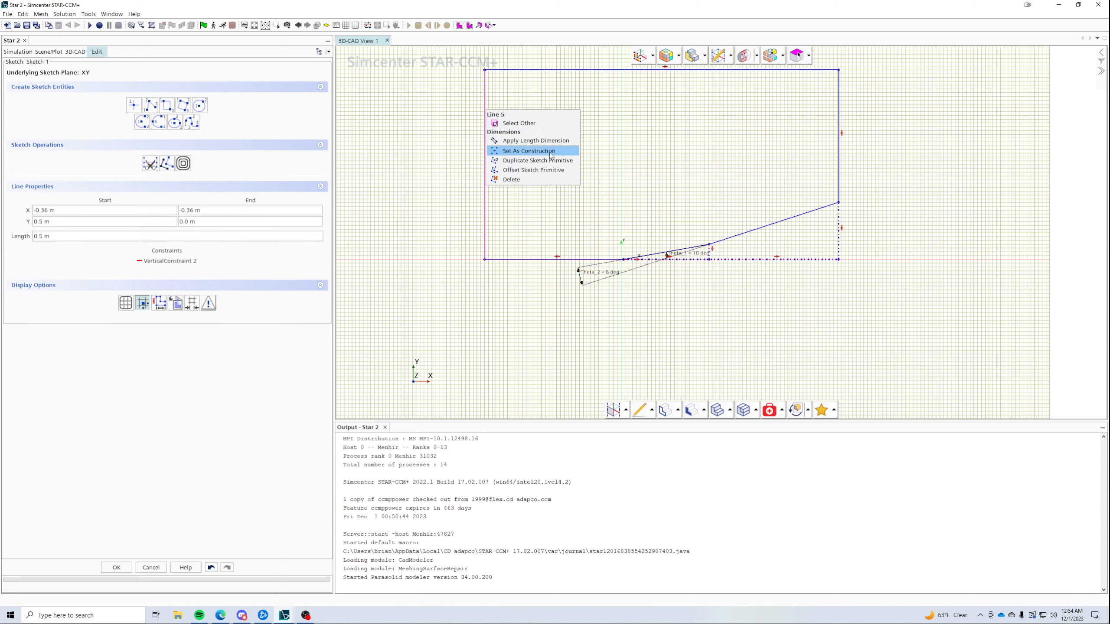
click(540, 140)
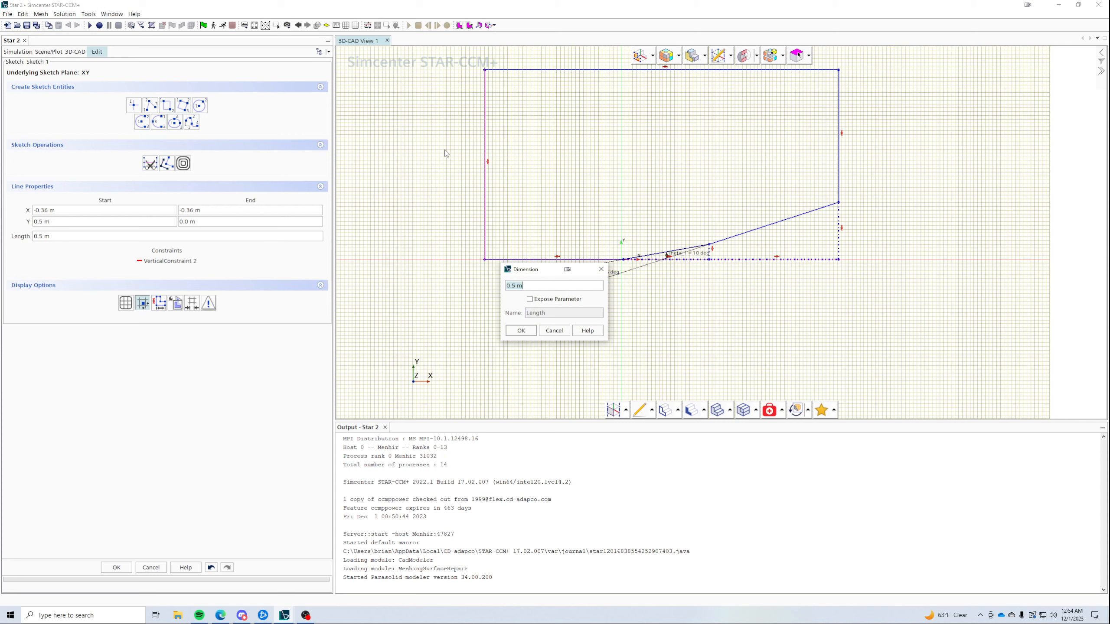
text(H_Domai)
key(ctrl+a)
text(0.)
click(546, 300)
drag(545, 313, 526, 313)
text(D)
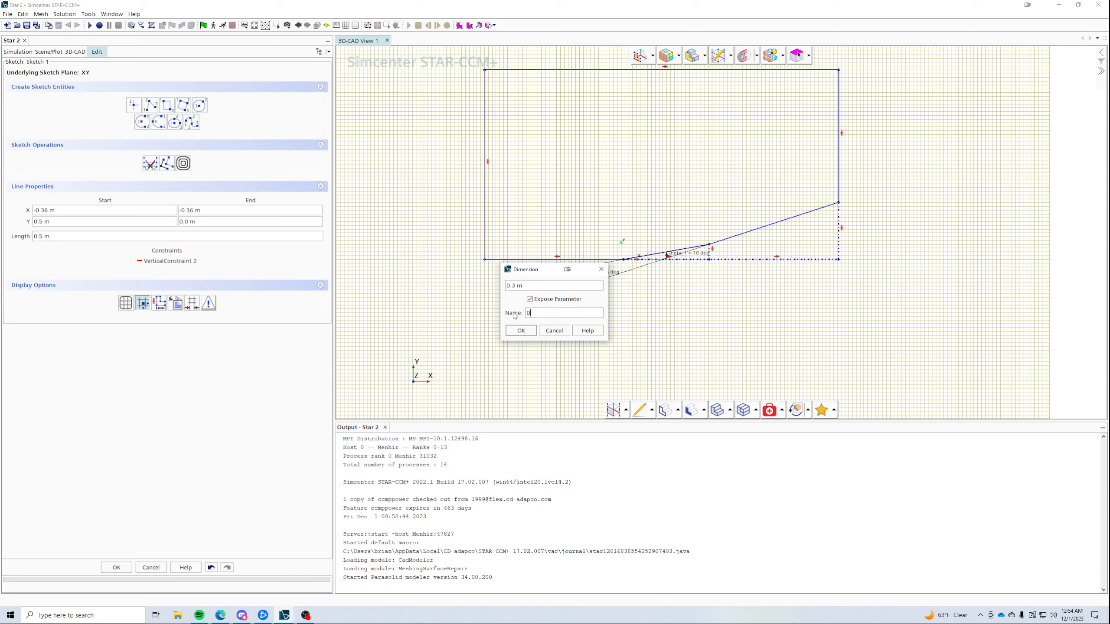
text(omain)
key(BackSpace)
key(BackSpace)
key(BackSpace)
key(BackSpace)
key(BackSpace)
key(BackSpace)
text(H)
key(Return)
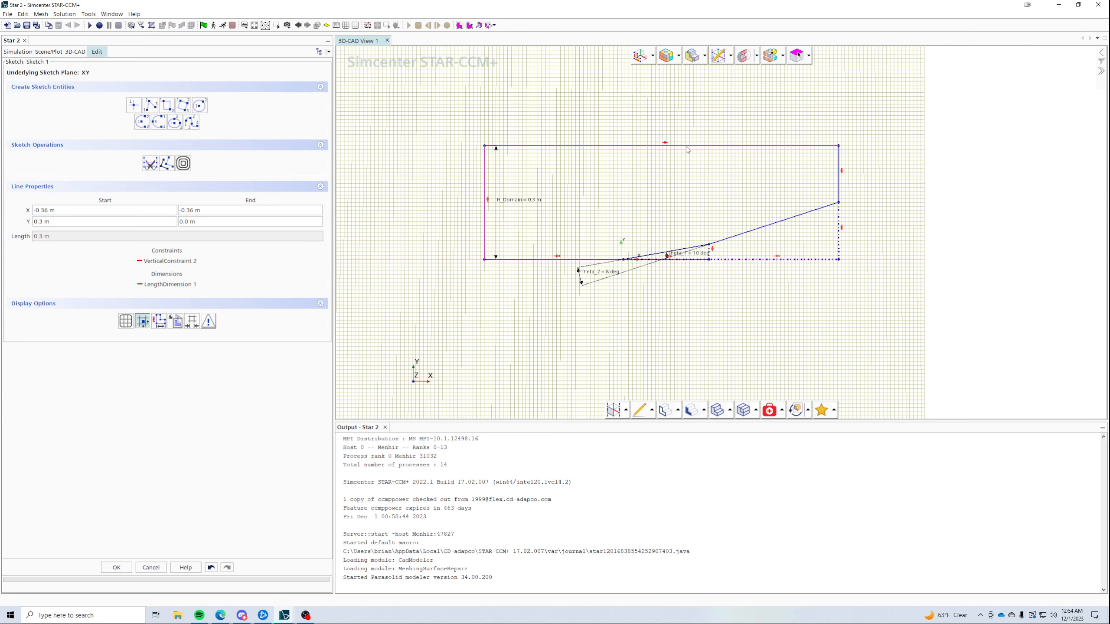
- Dimension the top edge to 1 m, exposed as parameter L_Domain
right_click(685, 147)
click(719, 178)
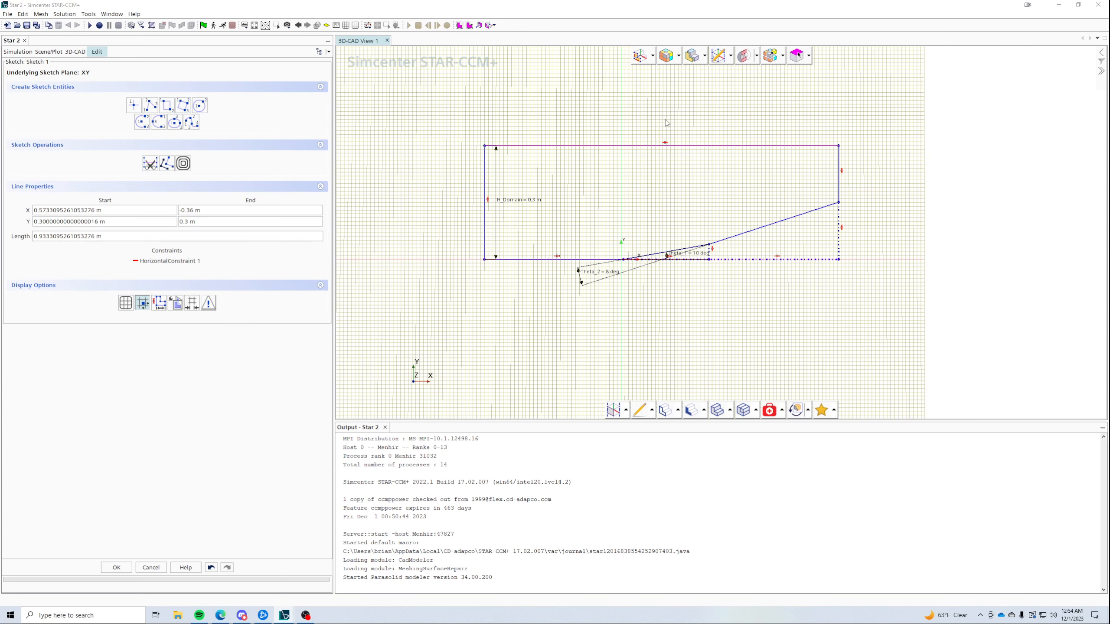
text(1)
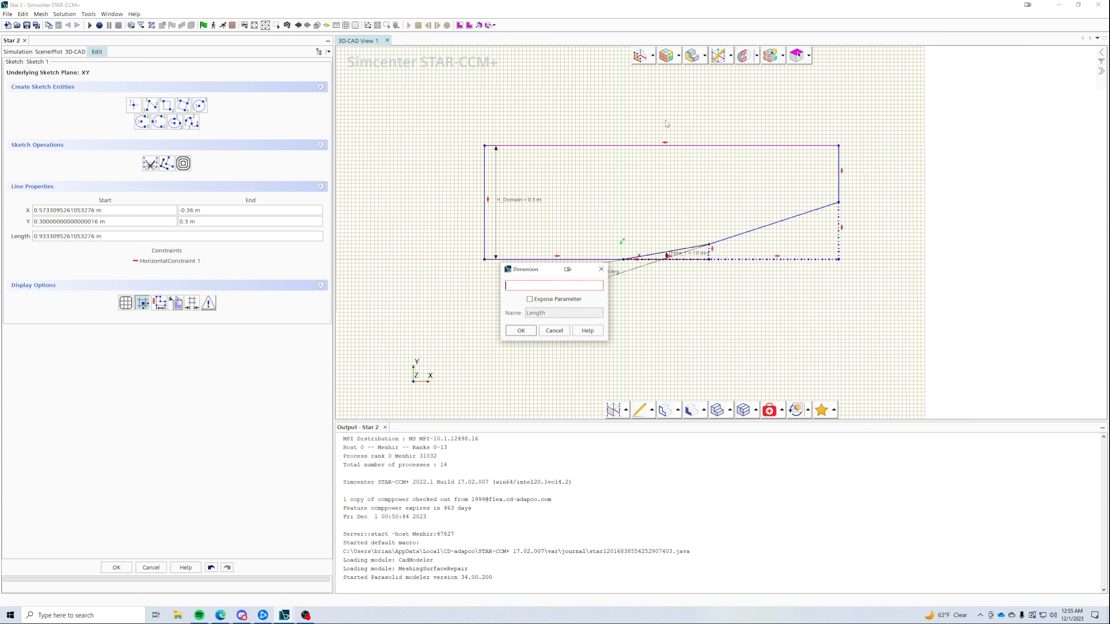
click(530, 299)
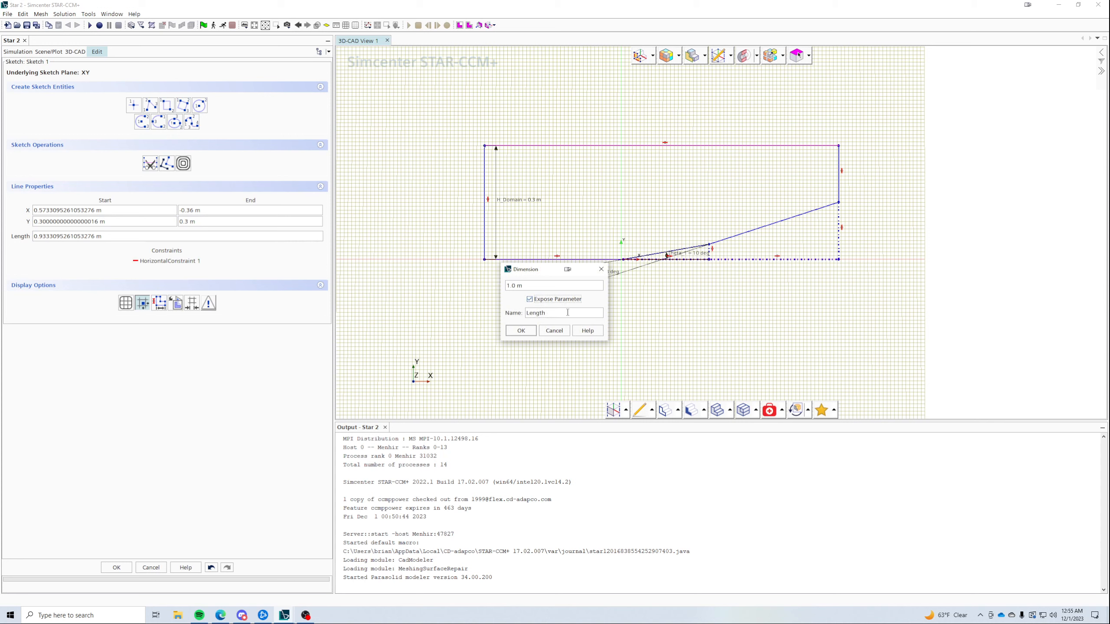
text(L_Domain)
click(520, 331)
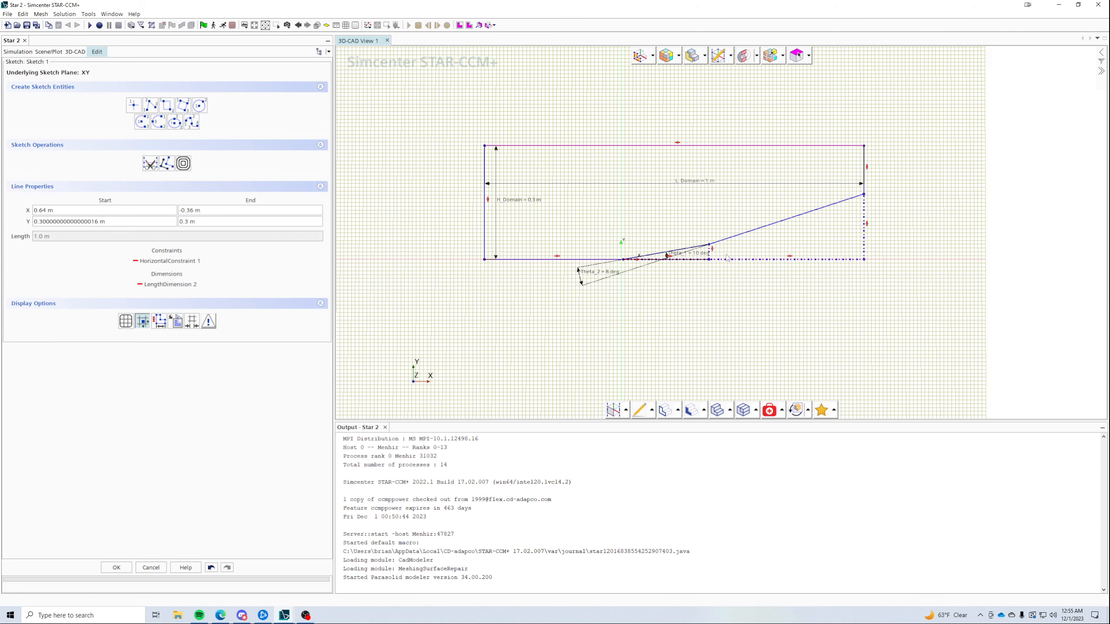
- Give the construction line under the ramp a 0.1875 m length dimension exposed as L_1
click(674, 258)
right_click(675, 259)
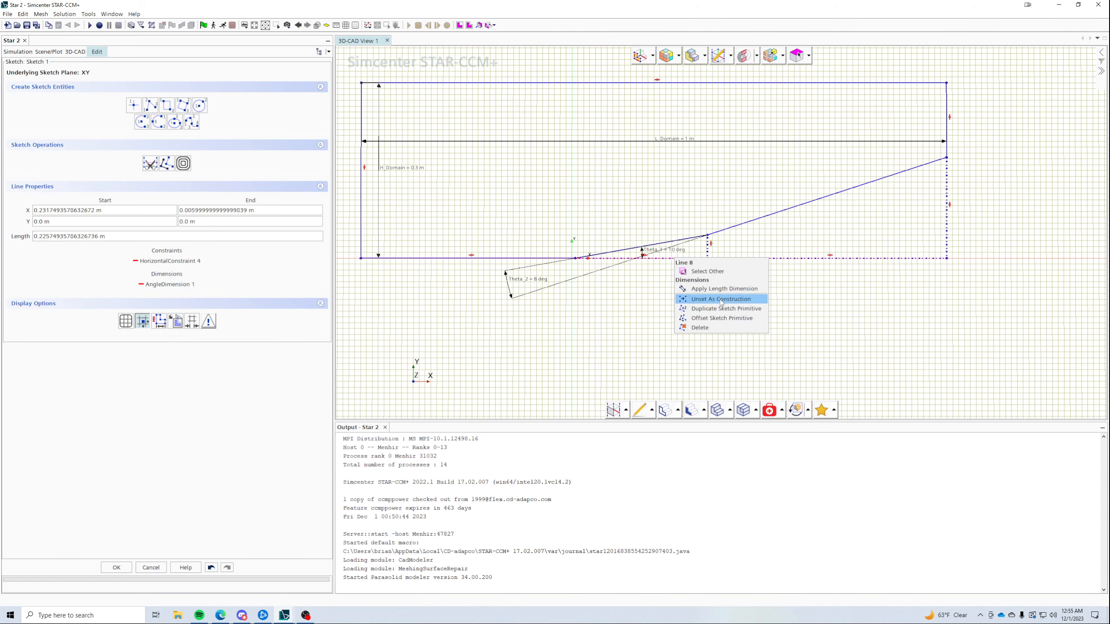
click(699, 289)
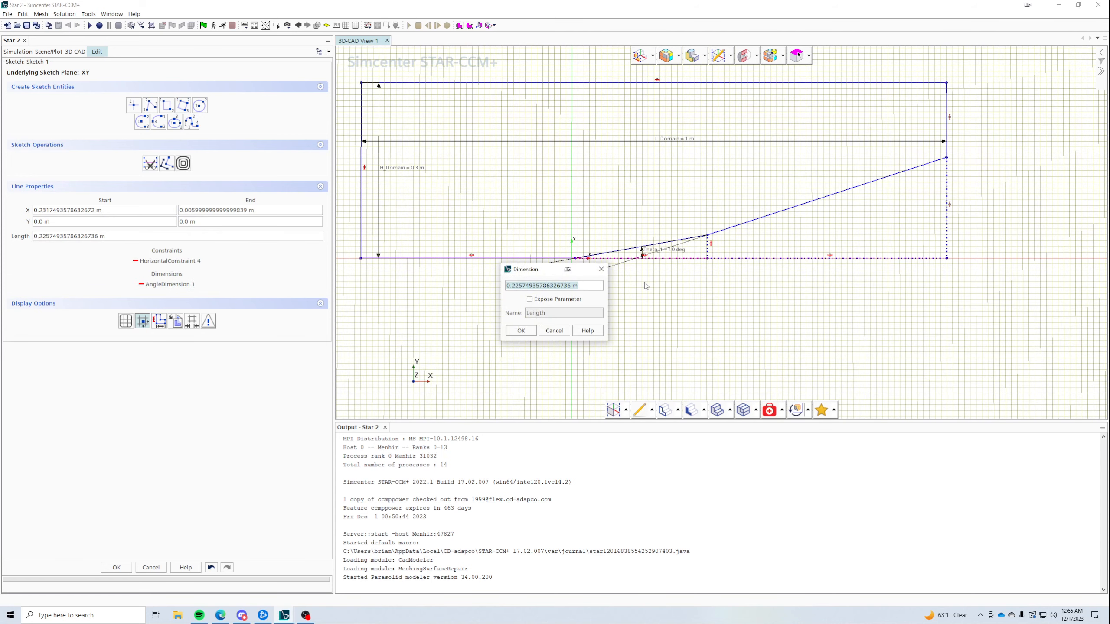
text(0.1875)
click(530, 299)
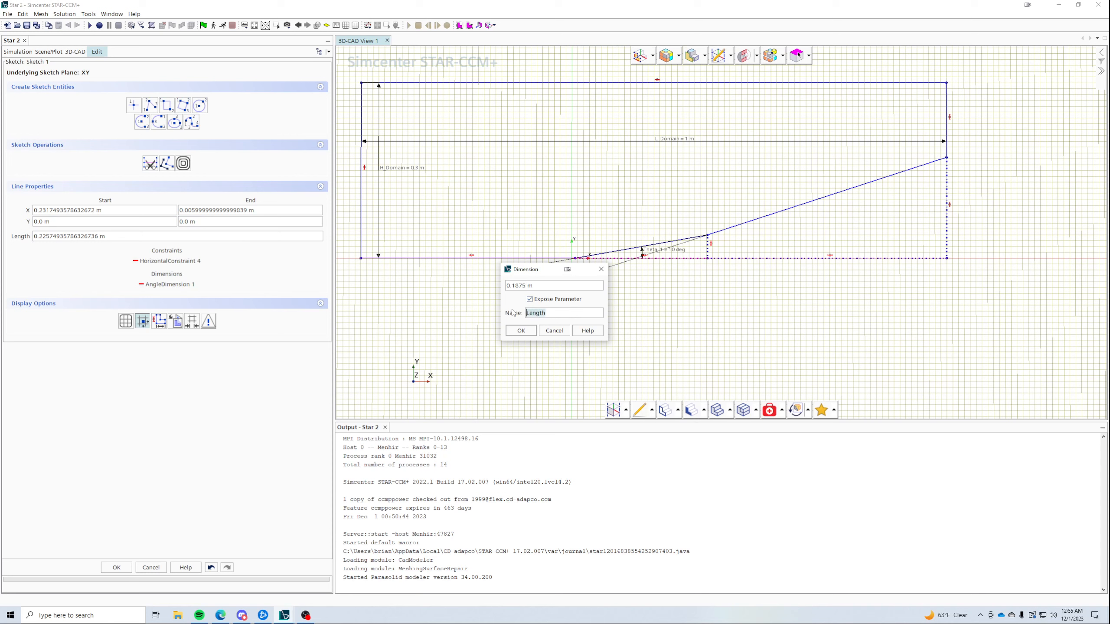
text(L_1)
- Apply L_1, then dimension the dotted bottom line past the ramp as exposed parameter L_2 = 0.25 m
click(520, 330)
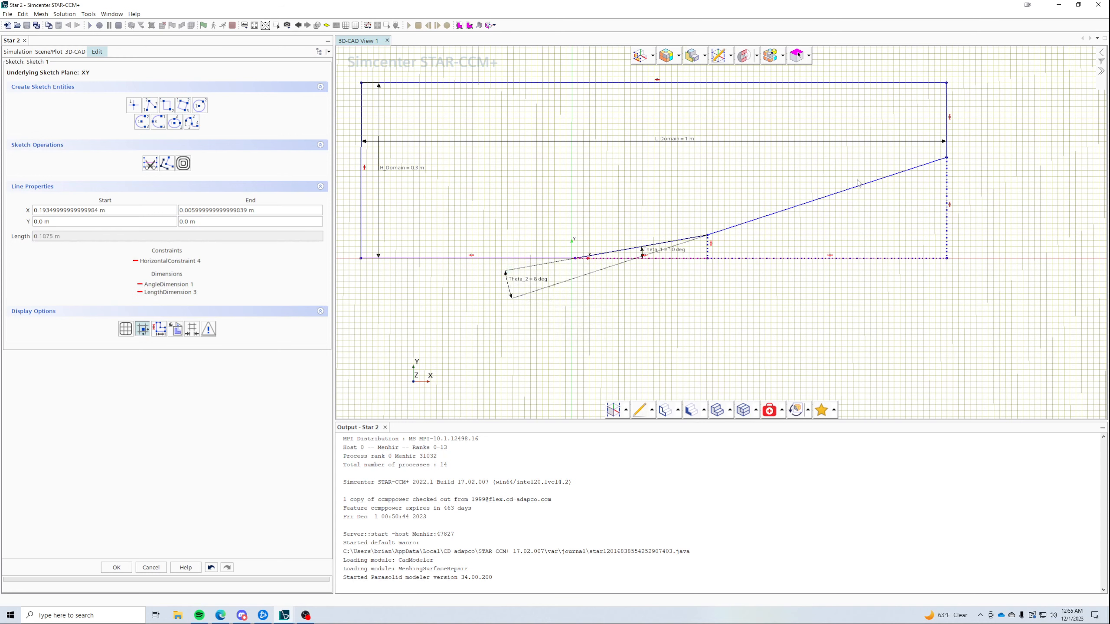
click(781, 262)
right_click(780, 262)
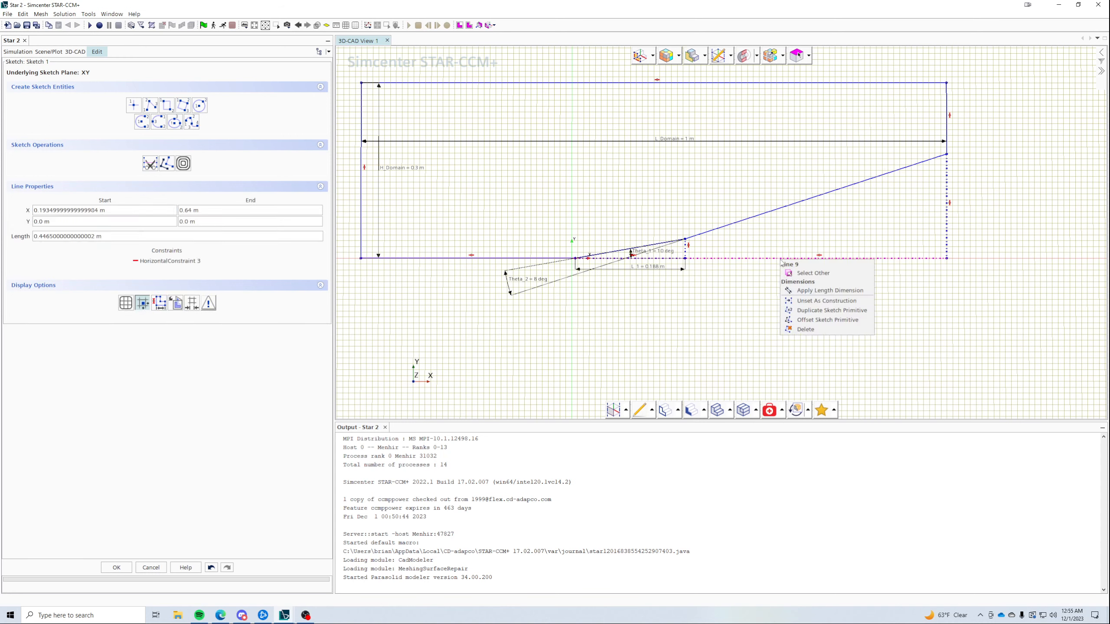
click(831, 291)
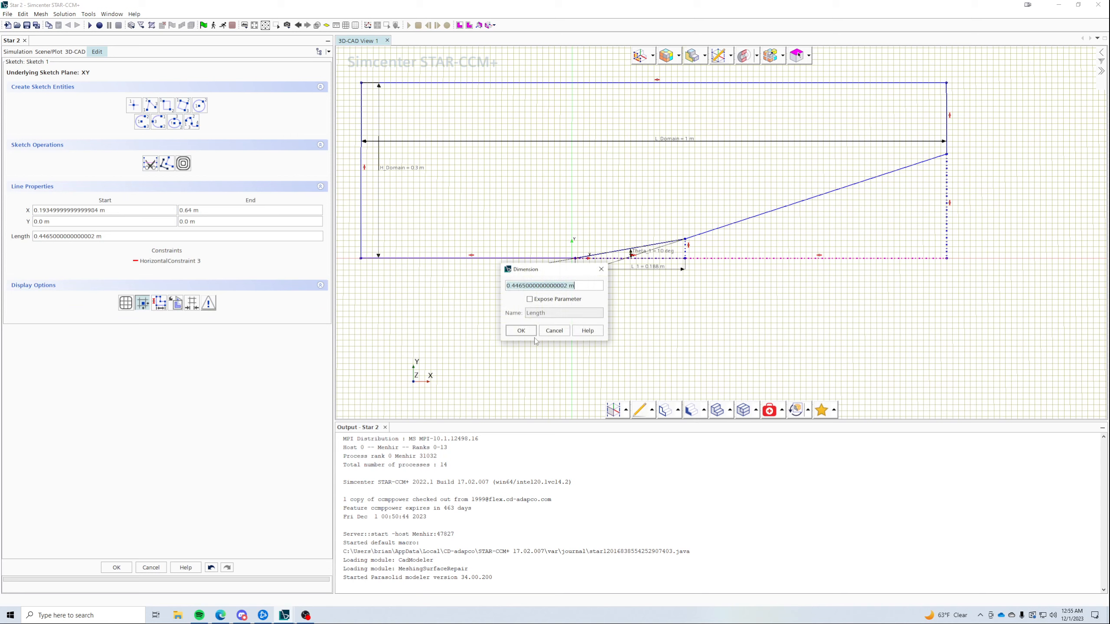
text(0.25)
click(575, 301)
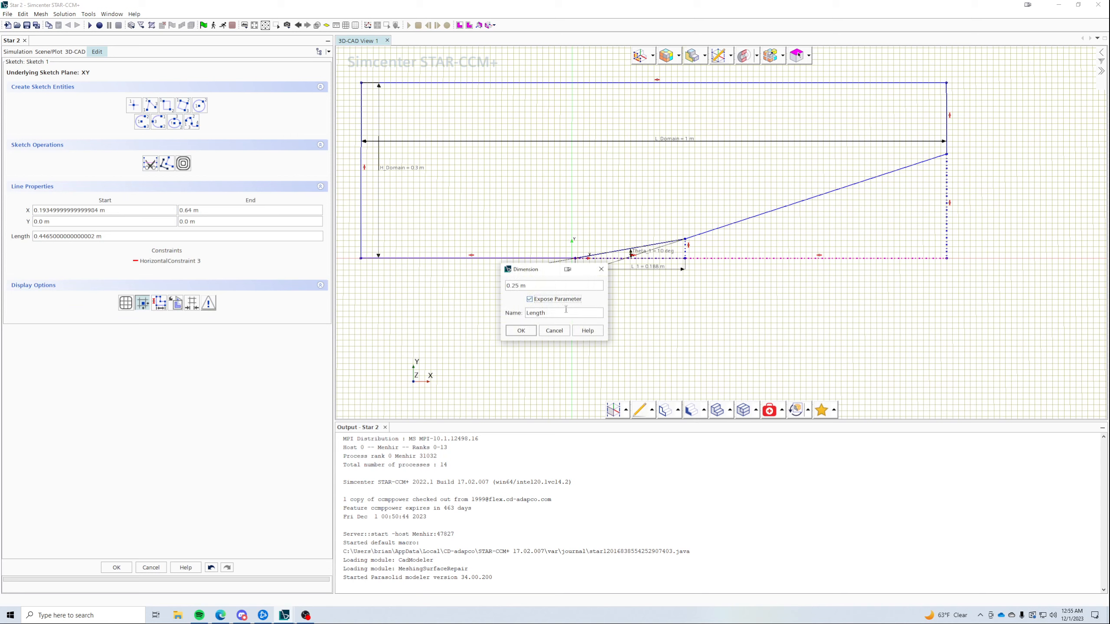
text(LK)
click(521, 330)
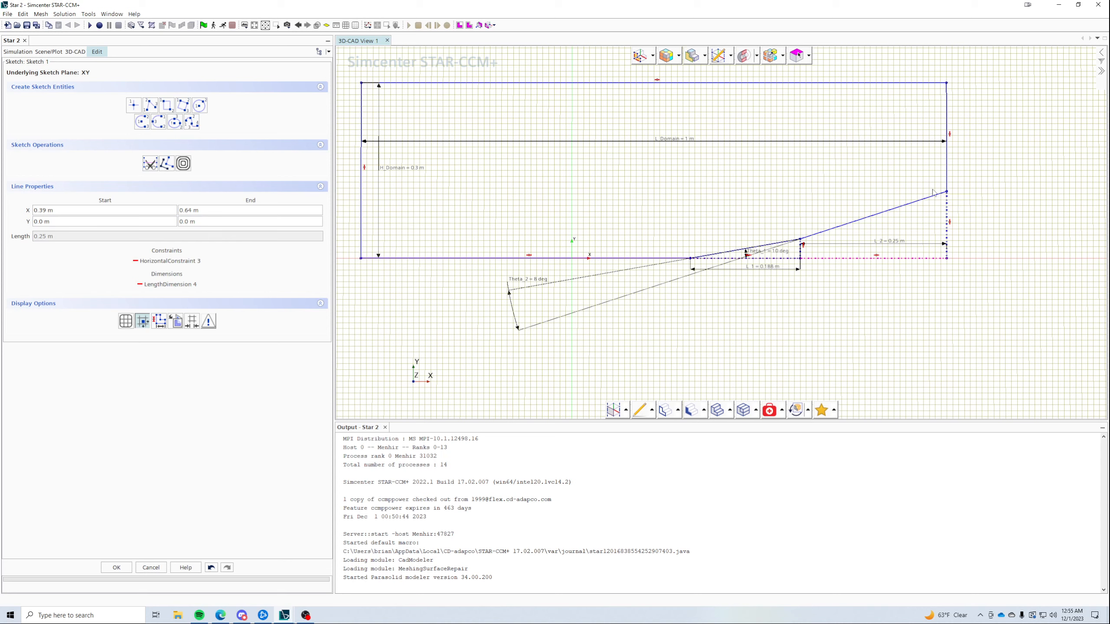
- Move the ramp's start vertex to X 0 m, Y 0 m via Point Properties
drag(947, 259, 1005, 235)
click(749, 236)
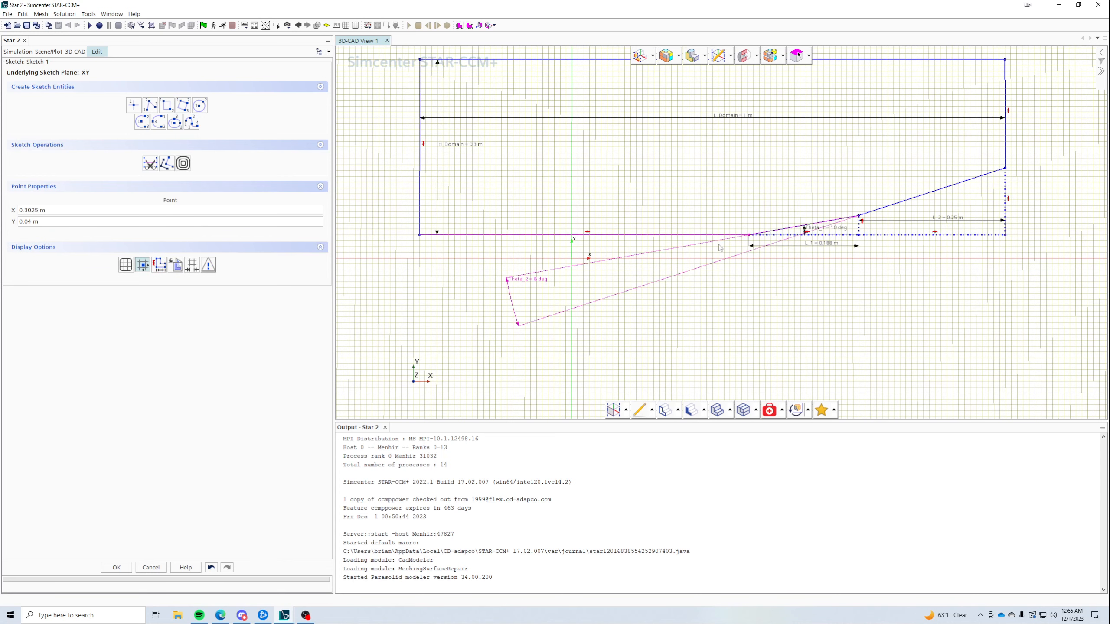
triple_click(82, 208)
text(0)
key(Return)
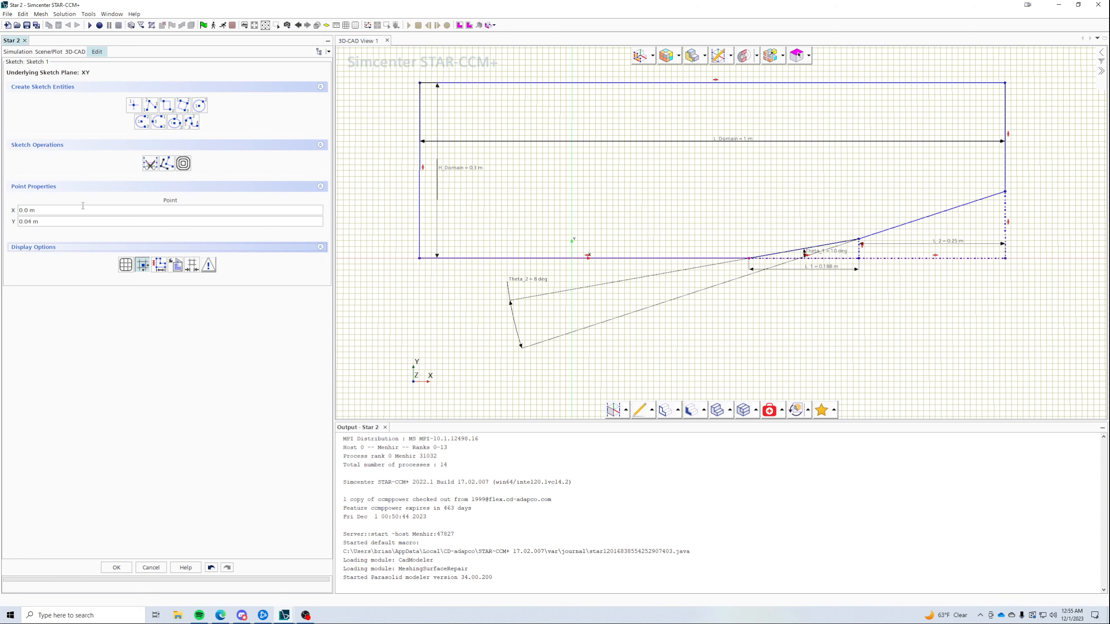
triple_click(81, 210)
text(0)
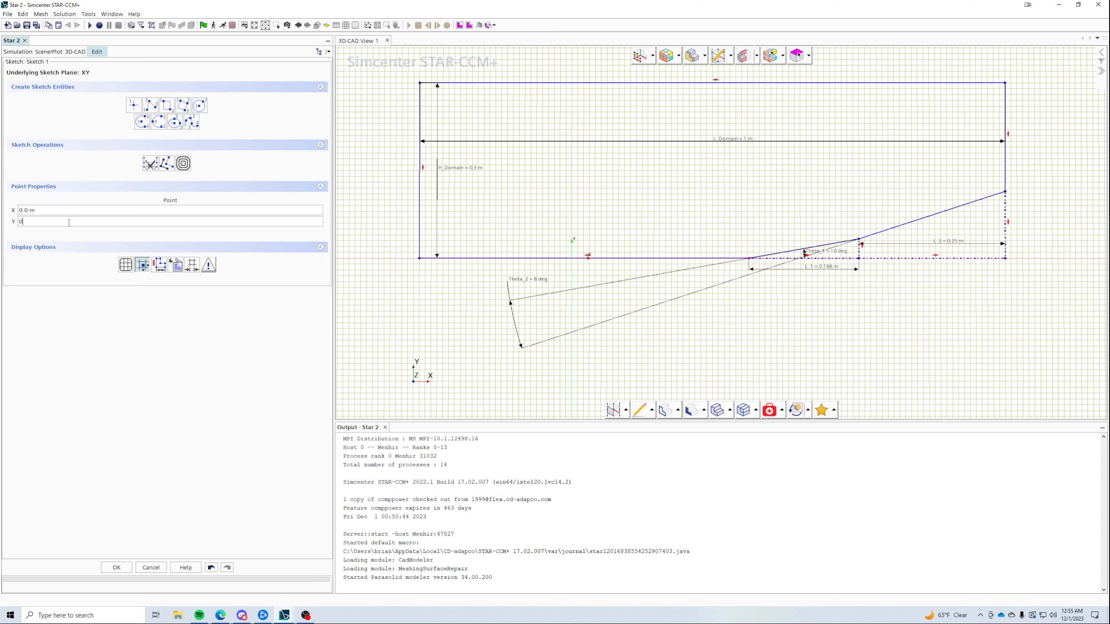
key(Return)
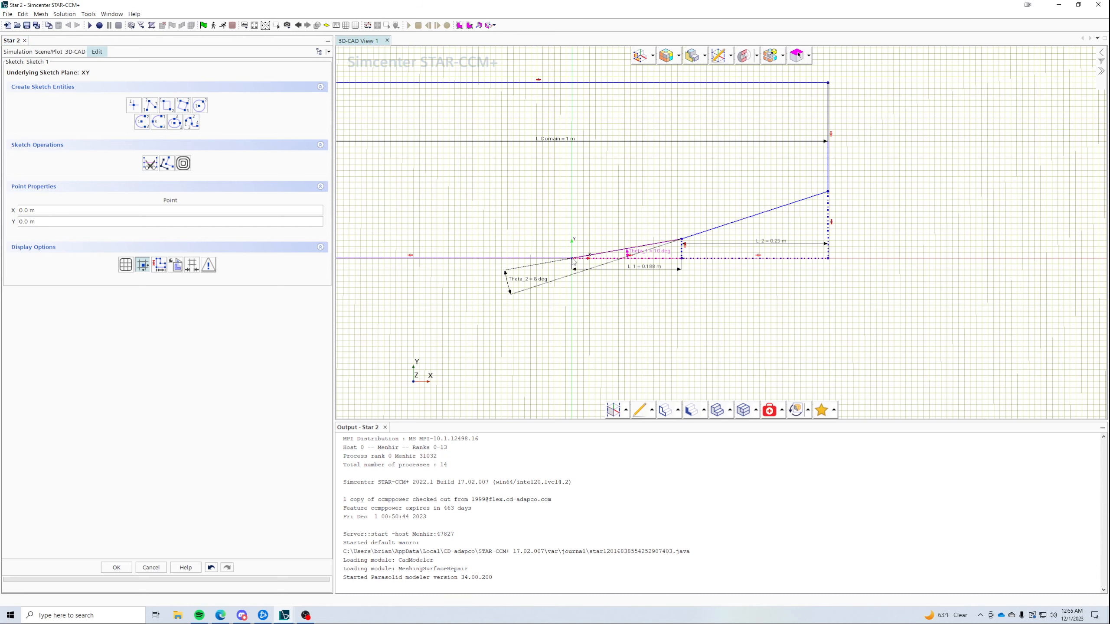
- Apply a fixation constraint to the origin point
scroll(571, 262, up, 5)
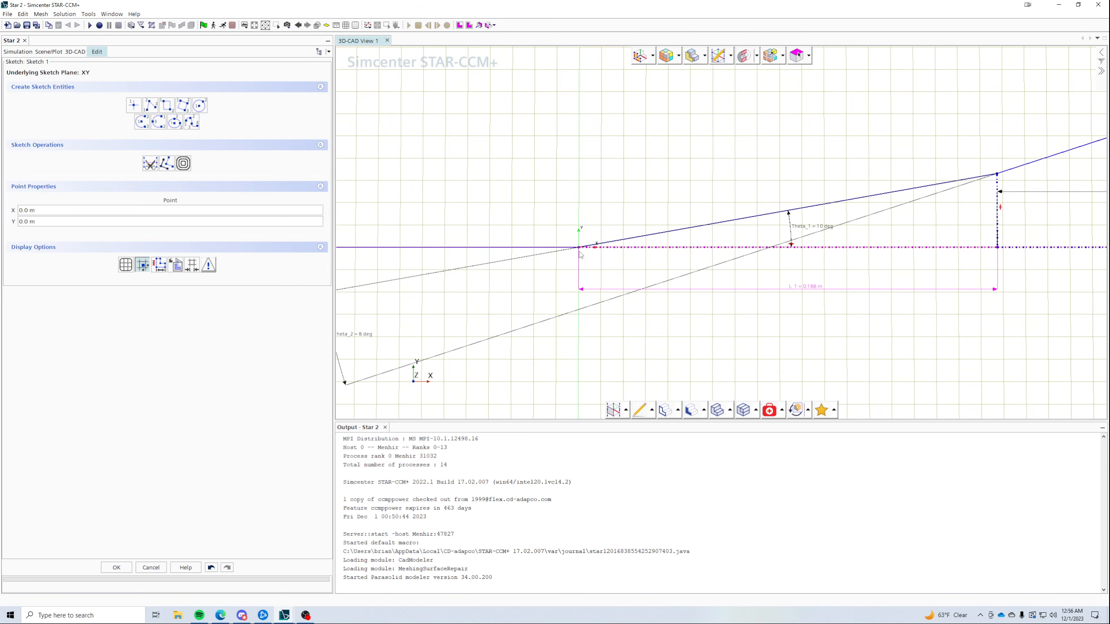
right_click(578, 248)
drag(573, 253, 584, 245)
right_click(585, 248)
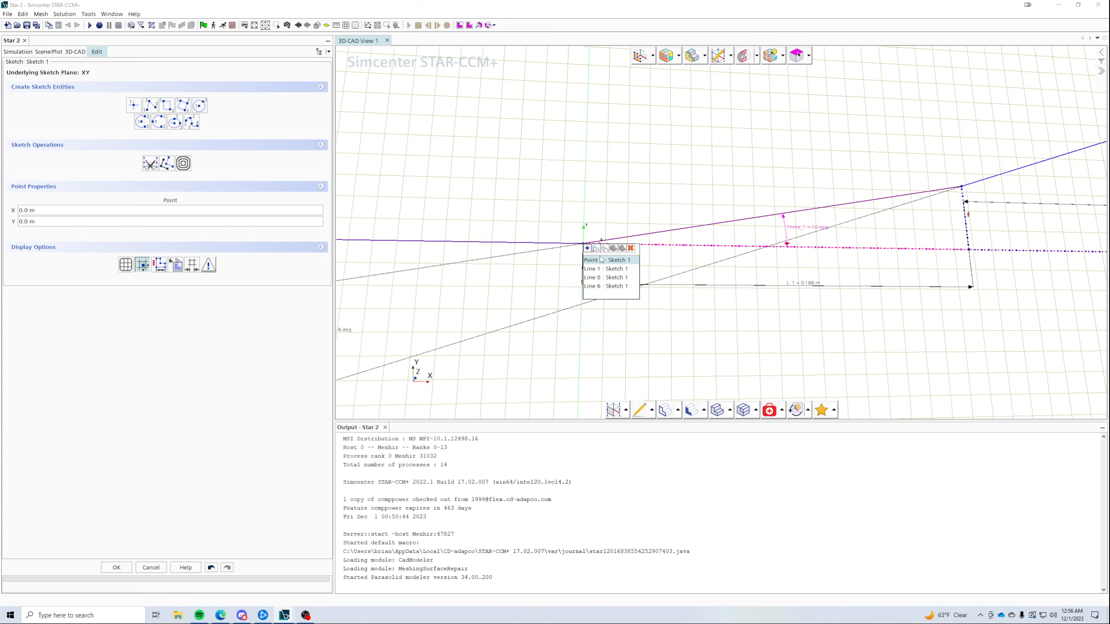
right_click(590, 253)
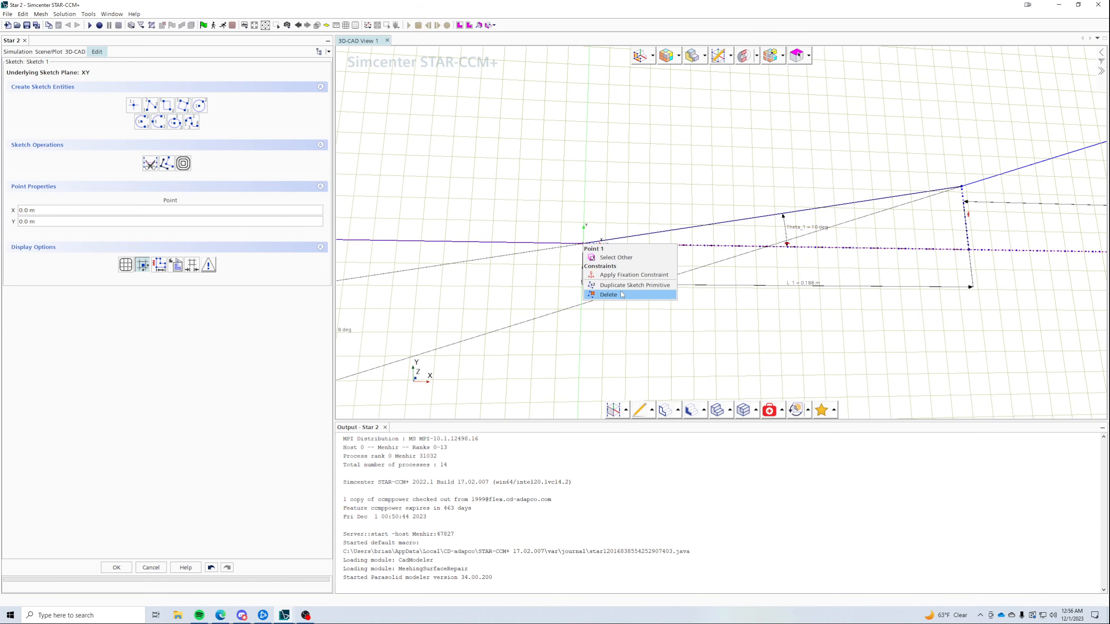
click(633, 274)
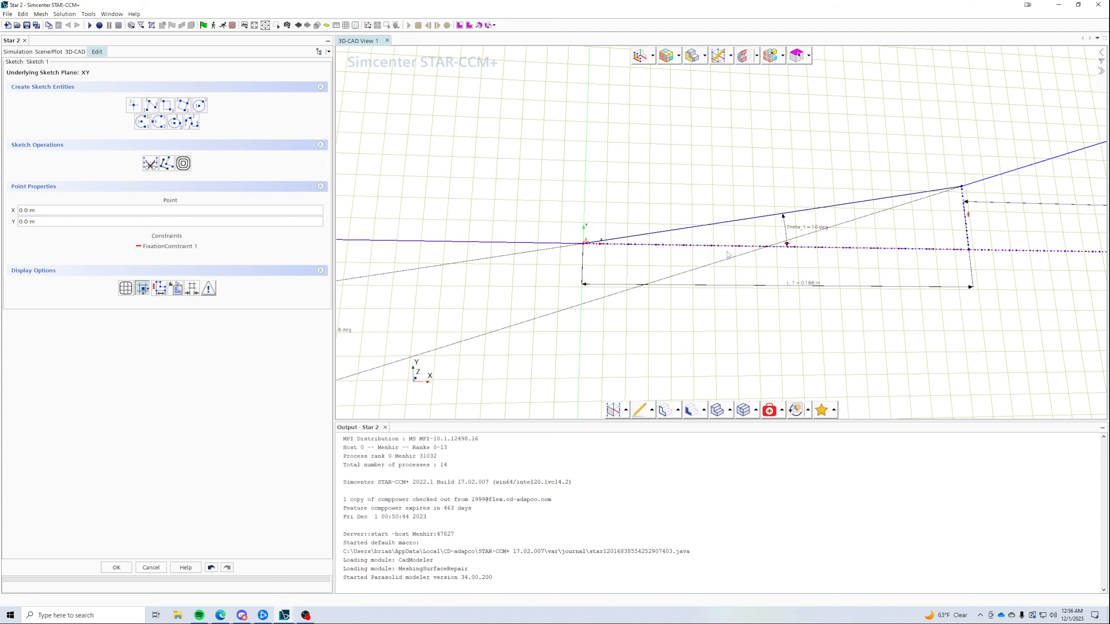
- Check the L_1 end, ramp-top and top-right corner points, then finish the sketch and select Sketch 1
click(969, 250)
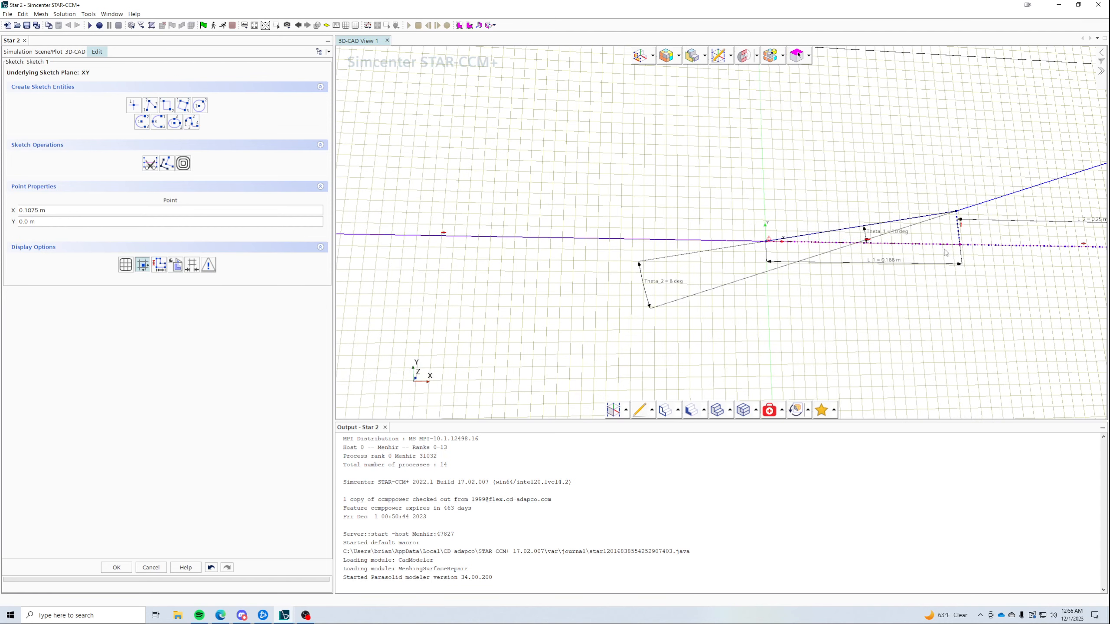
scroll(957, 253, down, 2)
click(1060, 175)
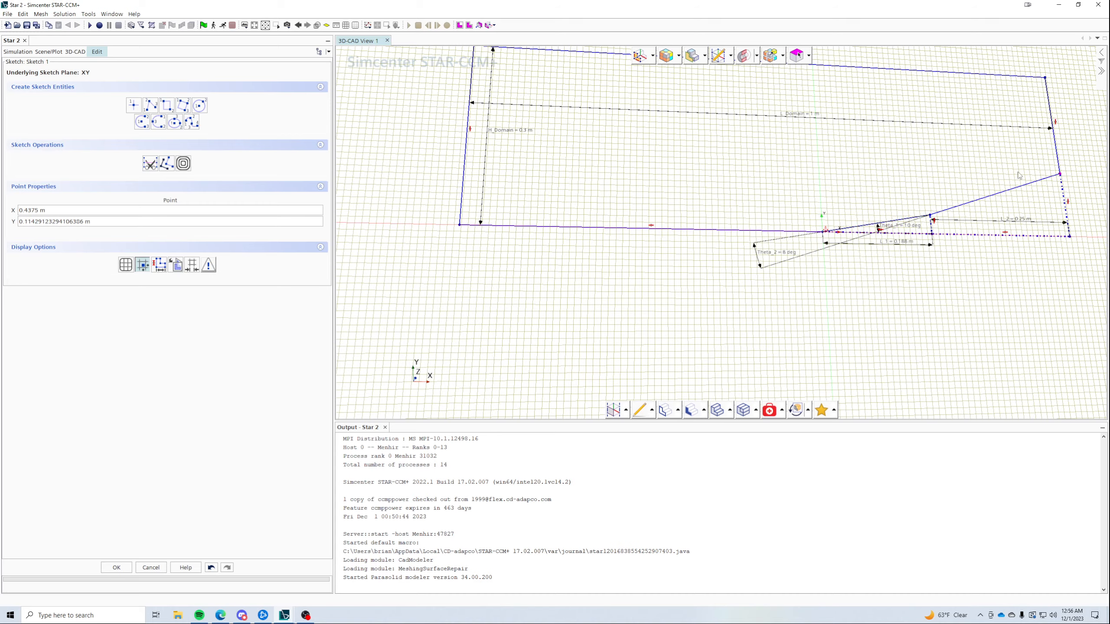
scroll(967, 199, down, 2)
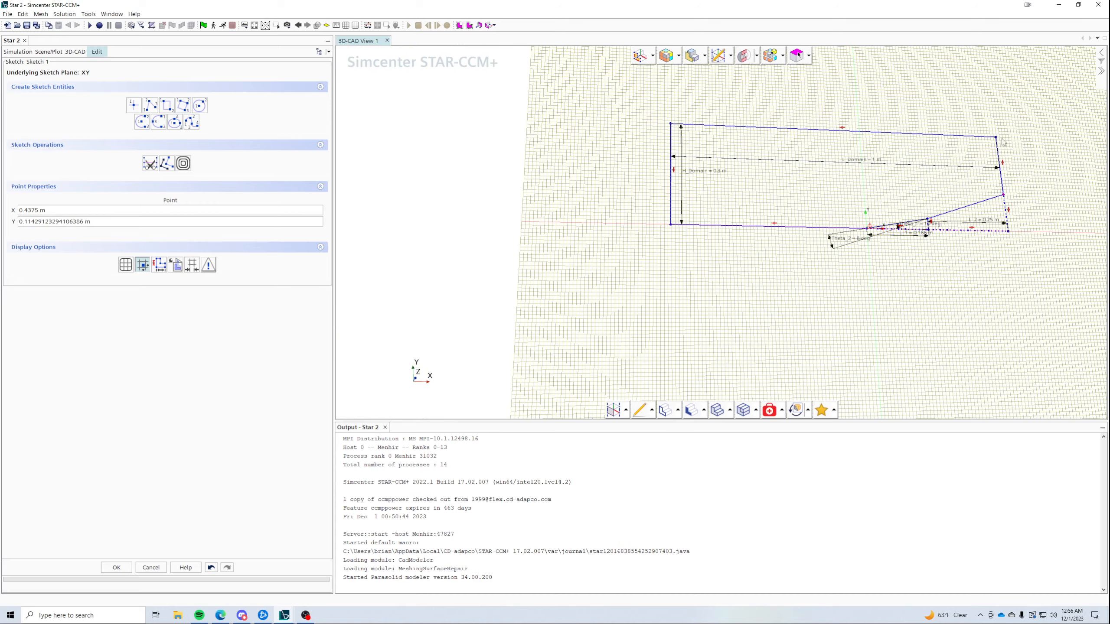
click(995, 137)
click(795, 410)
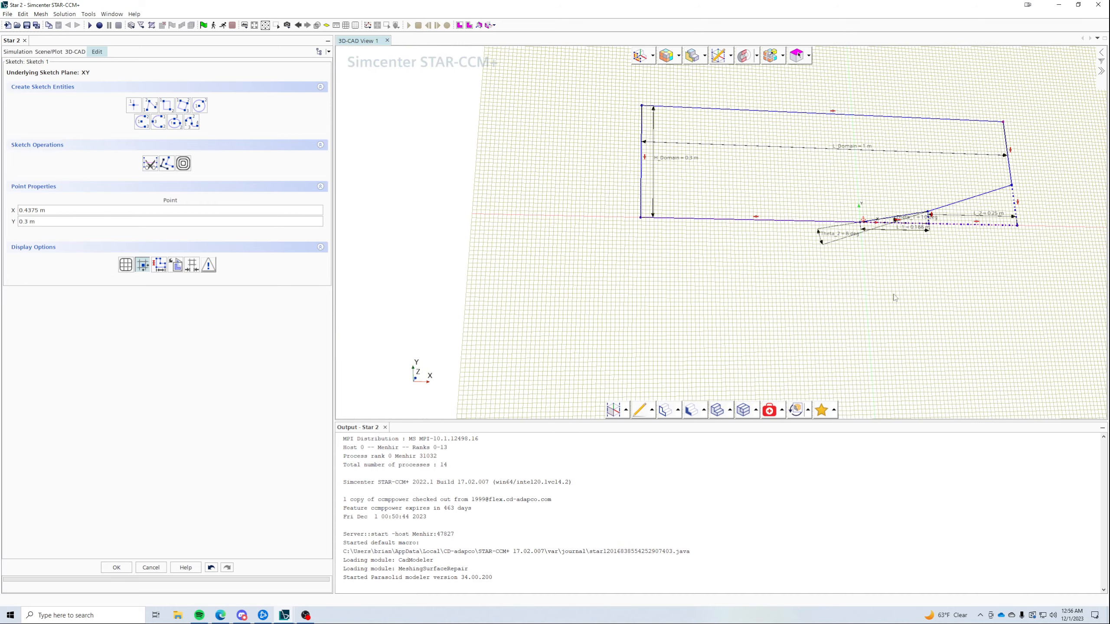
click(116, 567)
click(39, 131)
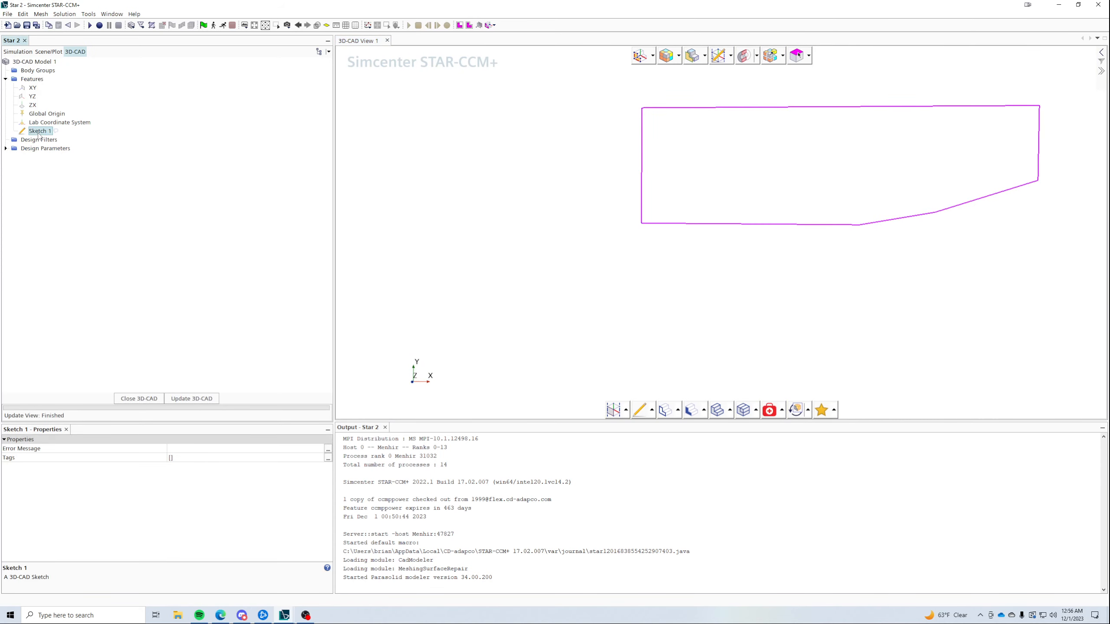
- Extrude Sketch 1 with its distance exposed as design parameter W_Domain
right_click(39, 133)
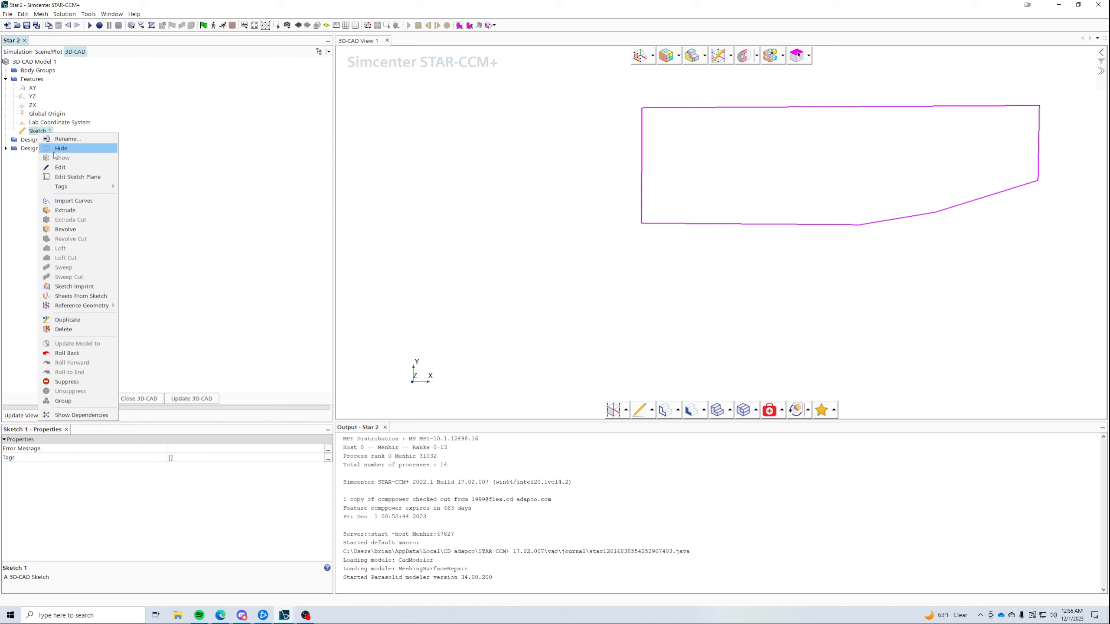
click(113, 213)
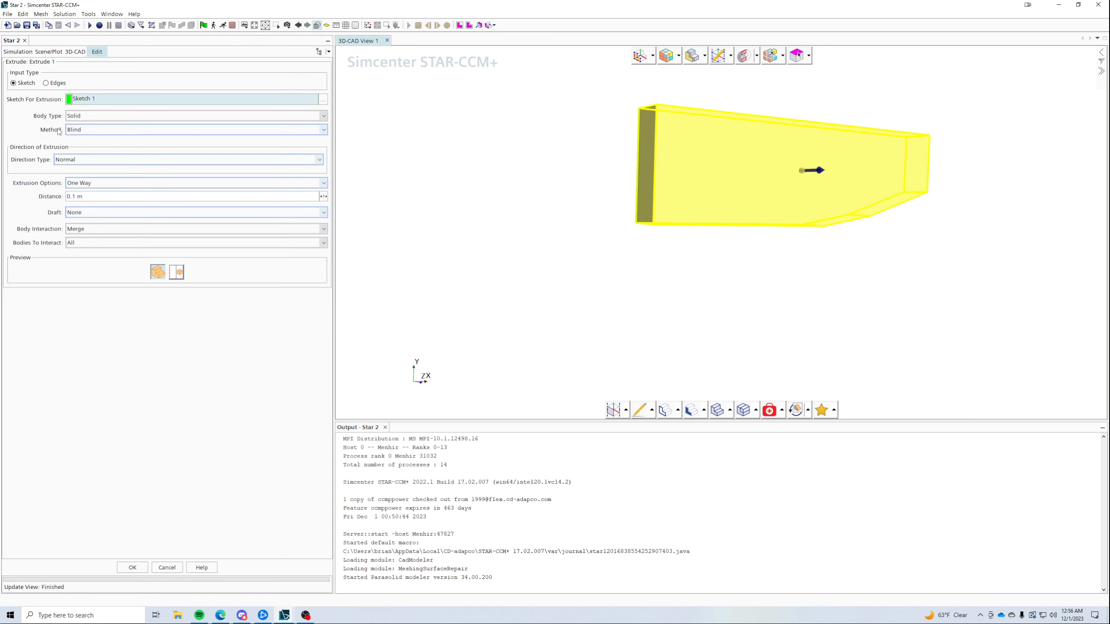
click(324, 196)
click(299, 186)
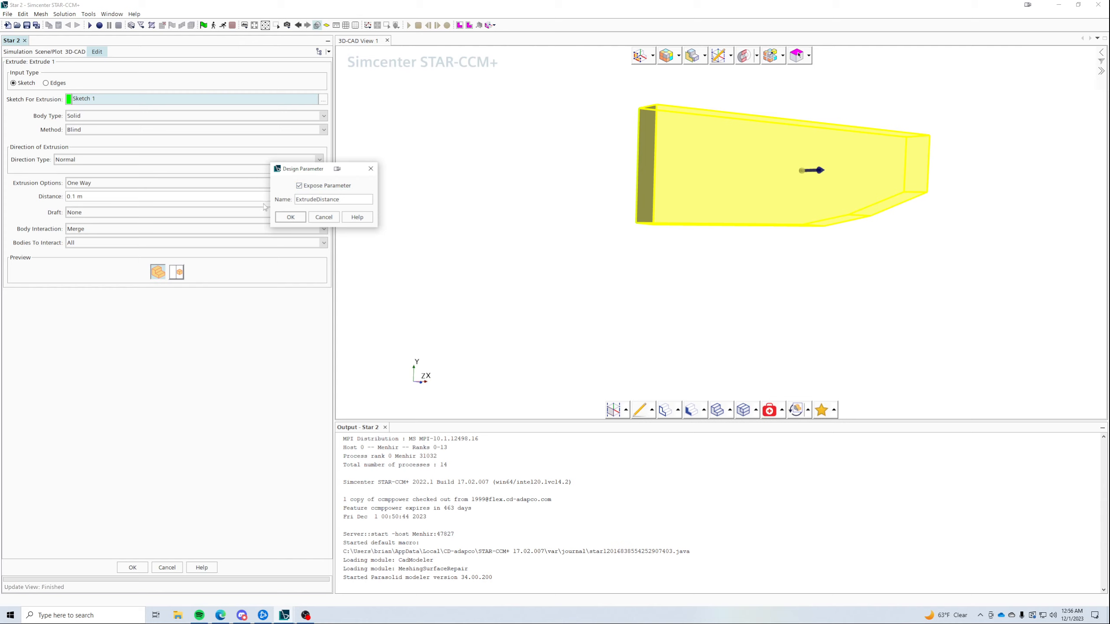
drag(361, 201, 281, 203)
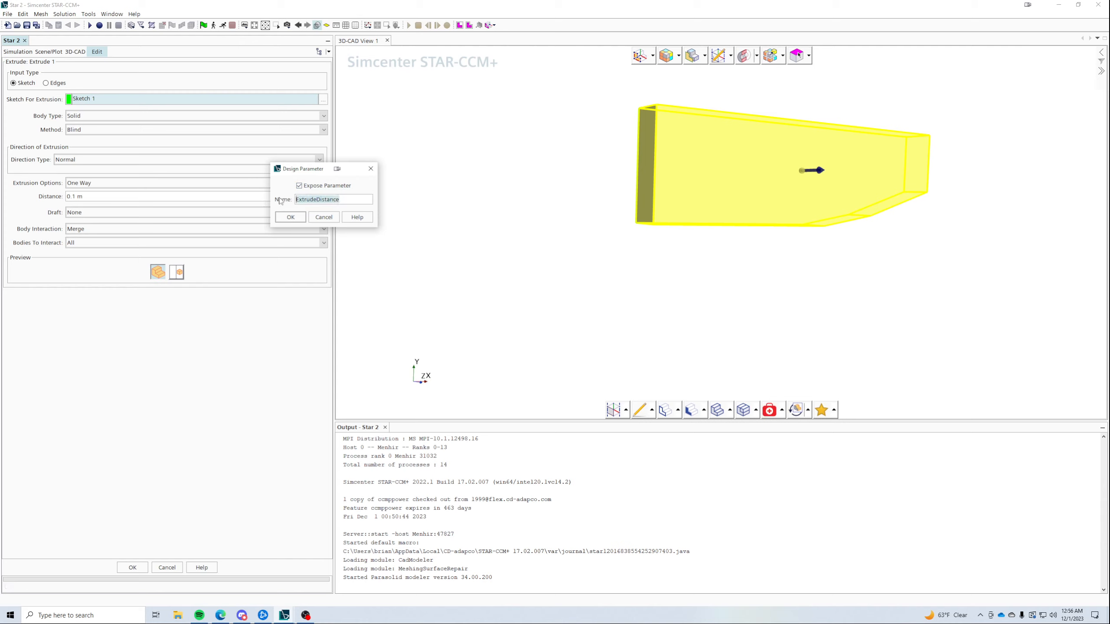
text(W_Domain)
click(290, 217)
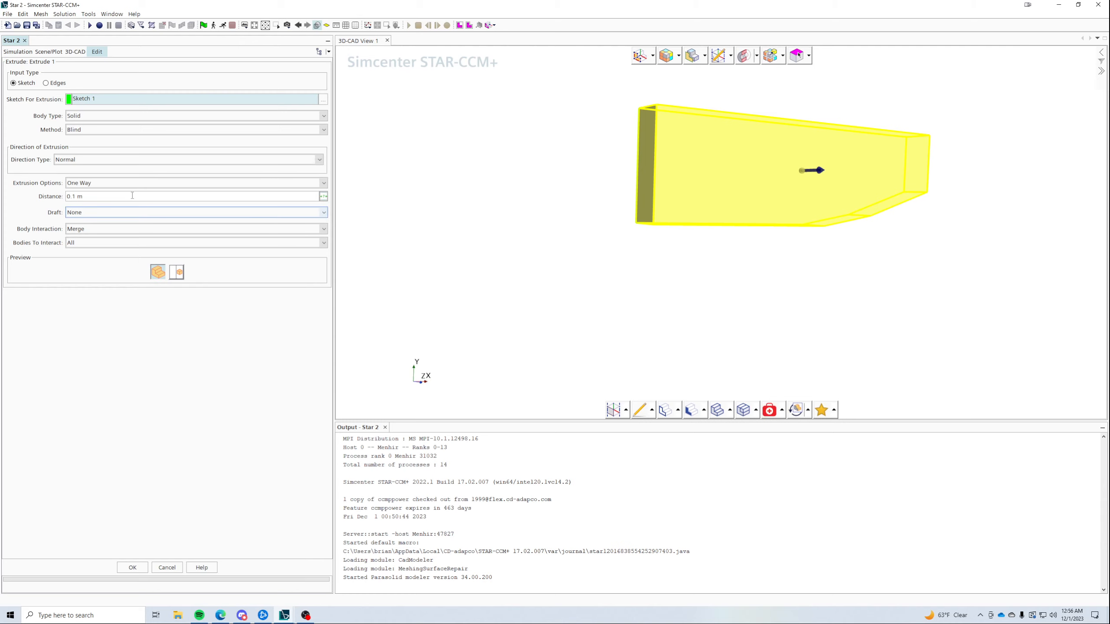
- Set the extrusion distance to 0.375 m and create Extrude 1
key(BackSpace)
key(BackSpace)
key(BackSpace)
text(375)
key(Return)
drag(559, 290, 693, 245)
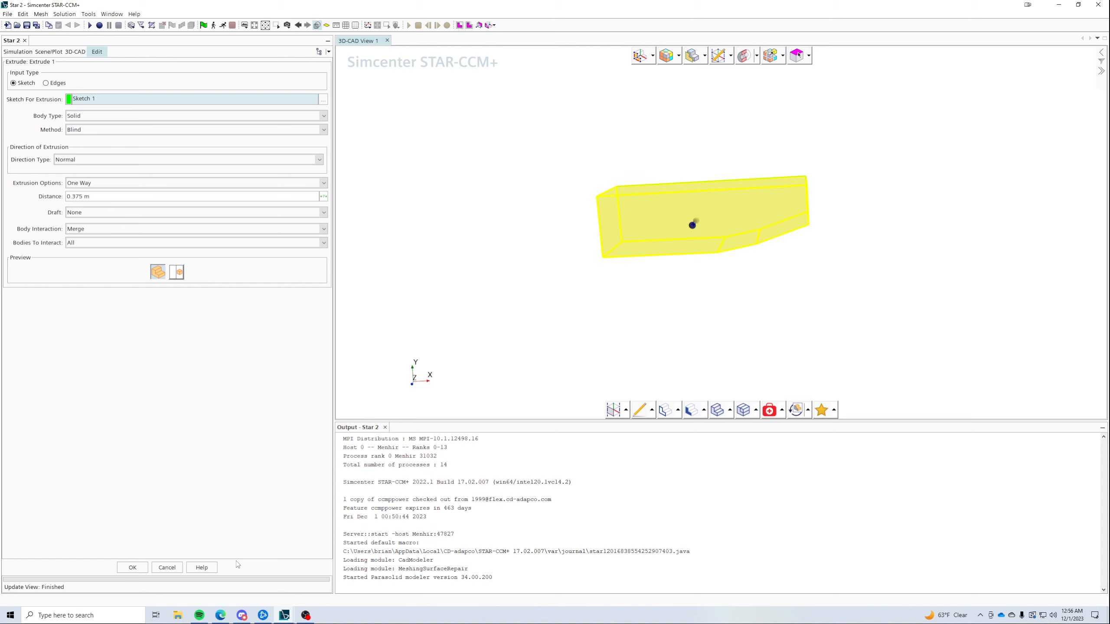
click(132, 567)
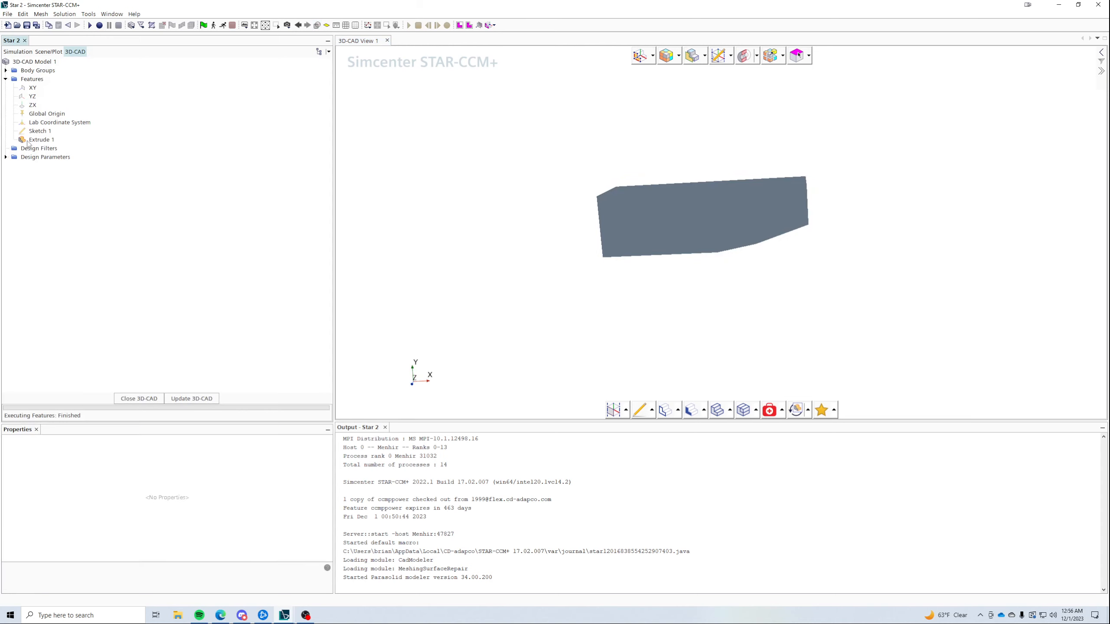
- Expand Body 1's Named Faces in the tree and orbit the body to show its inlet end
click(6, 71)
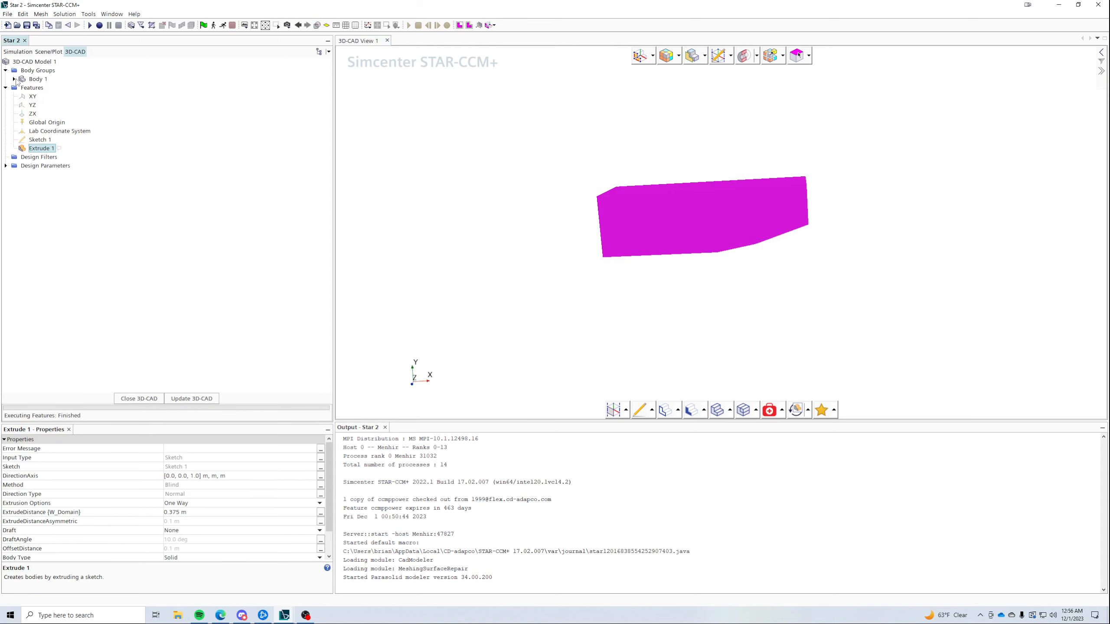
click(13, 79)
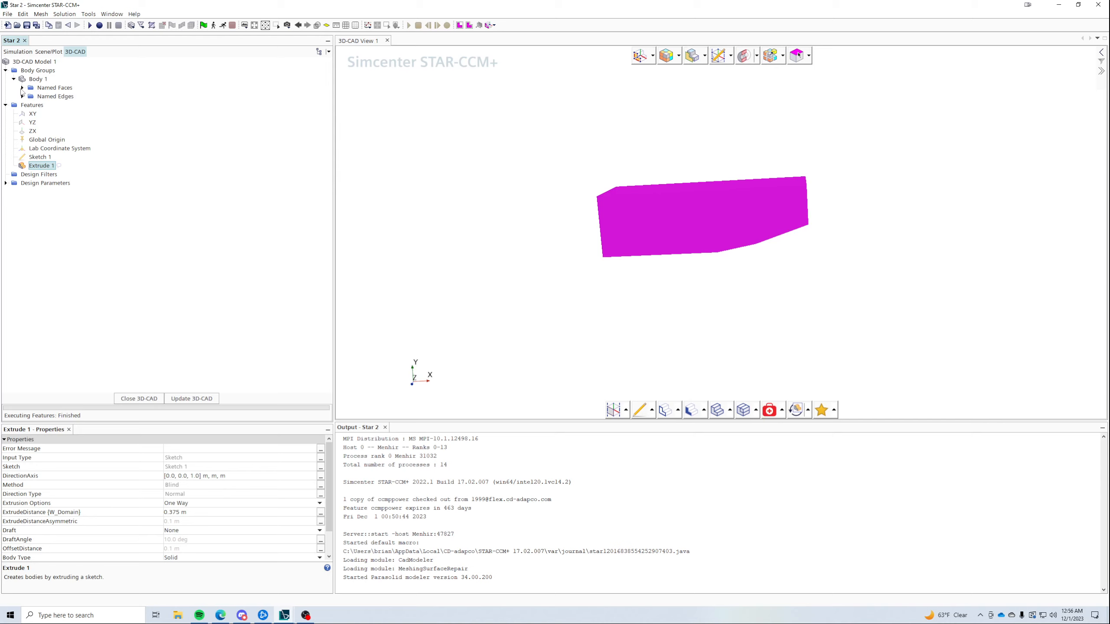
click(22, 88)
click(44, 88)
right_click(48, 97)
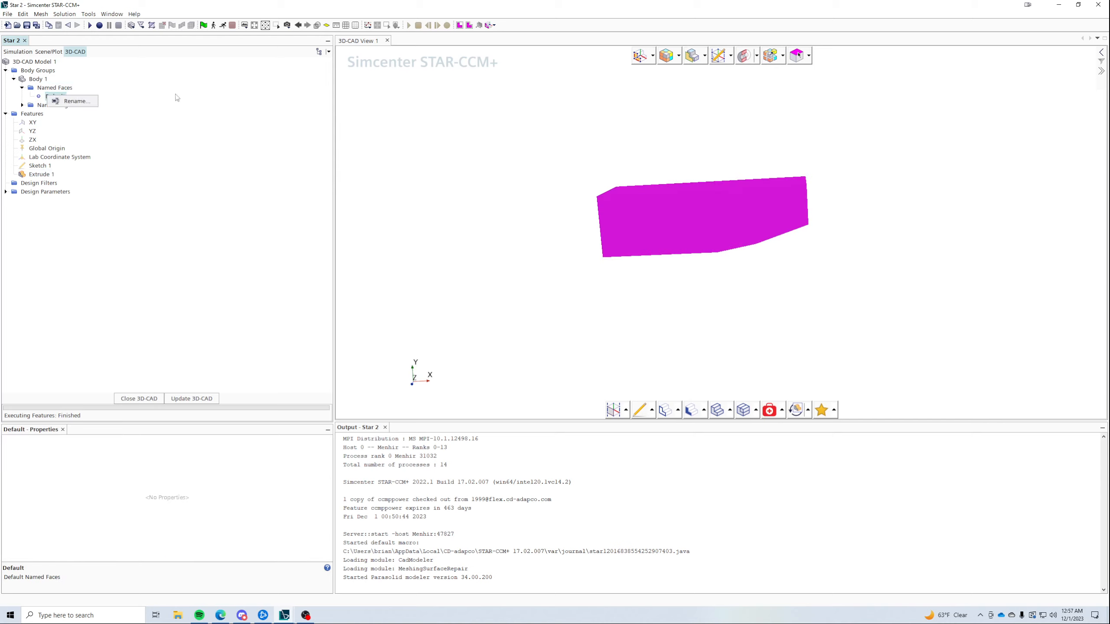
click(200, 101)
drag(690, 240, 736, 238)
click(33, 80)
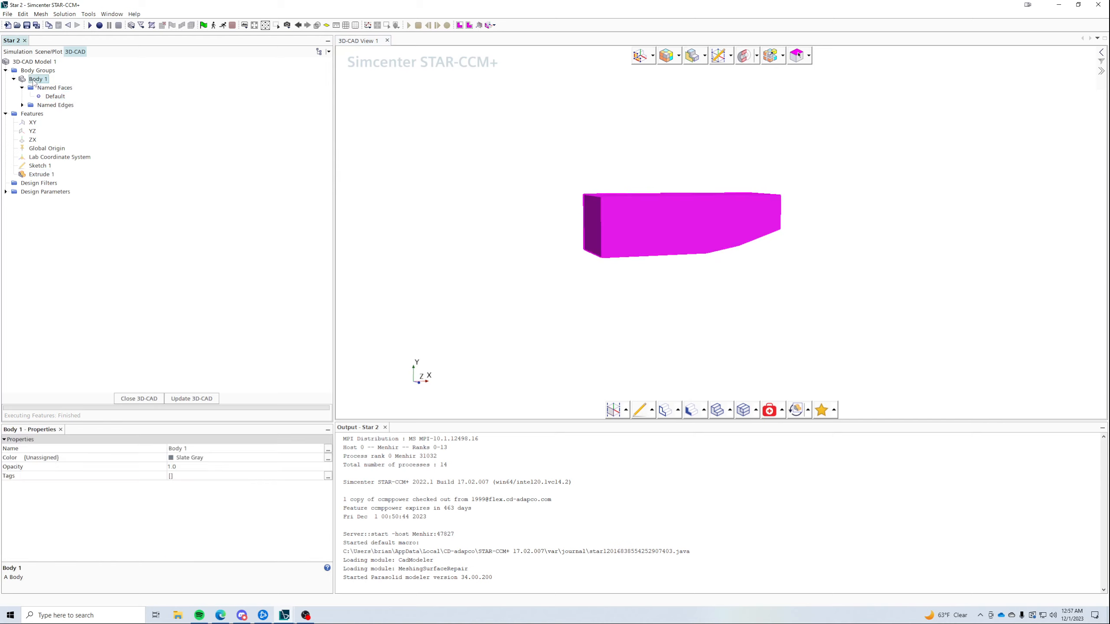
right_click(33, 81)
mouse_move(96, 146)
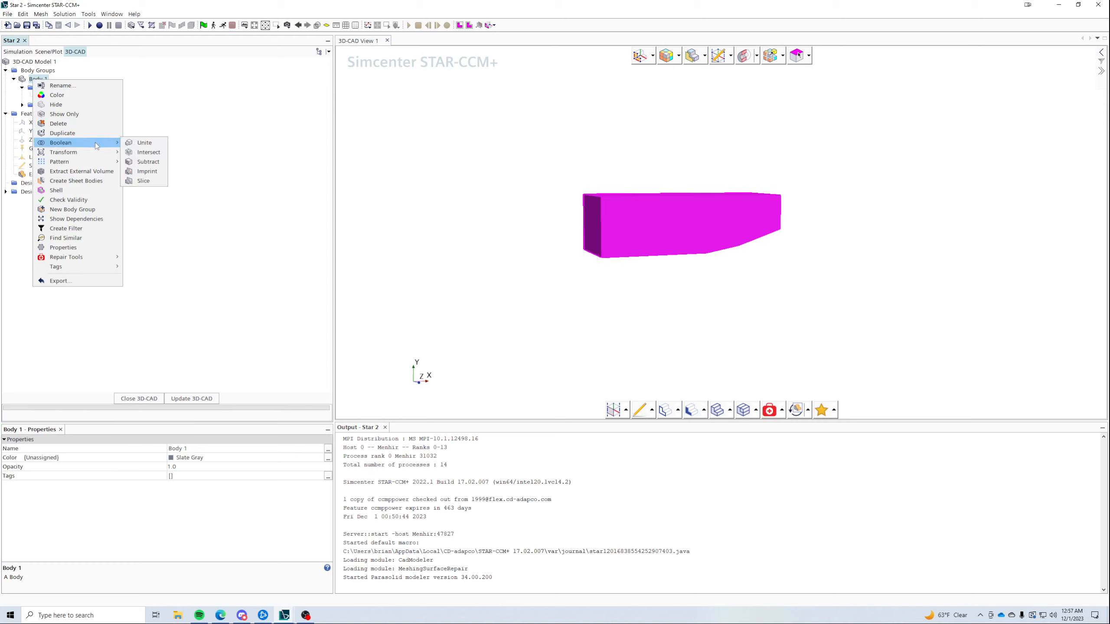
click(548, 233)
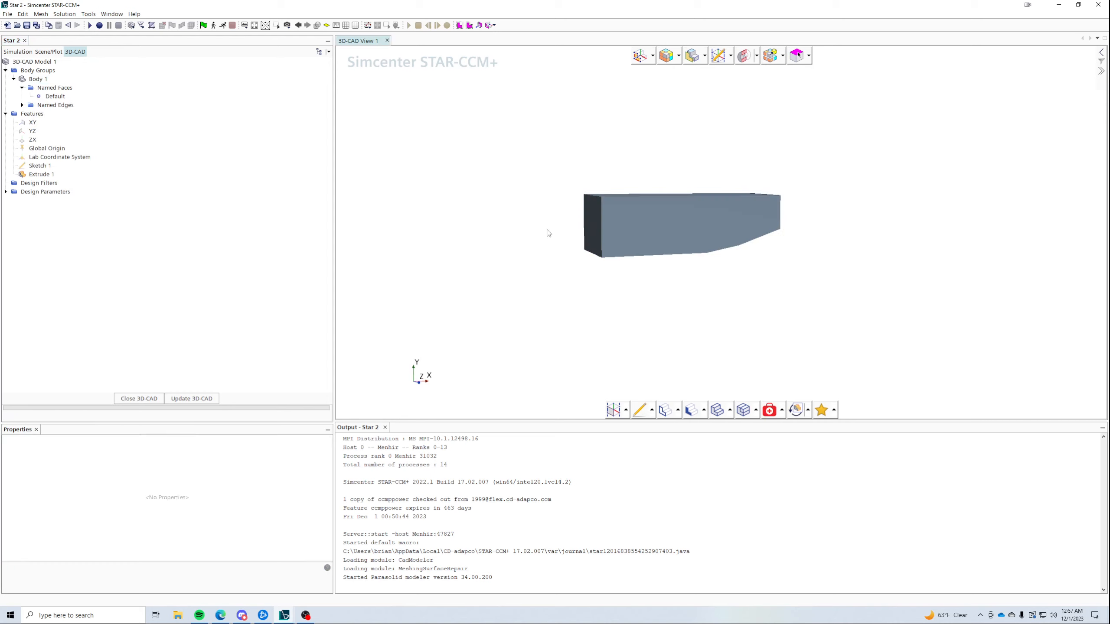
- Name the body's left end face Inlet
right_click(598, 220)
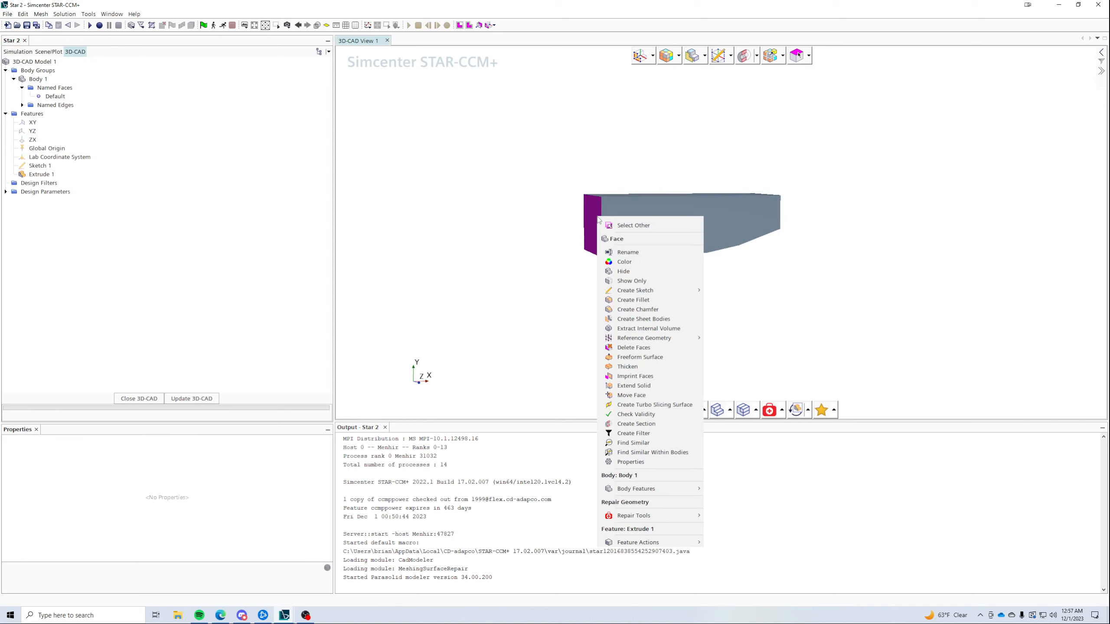
click(653, 253)
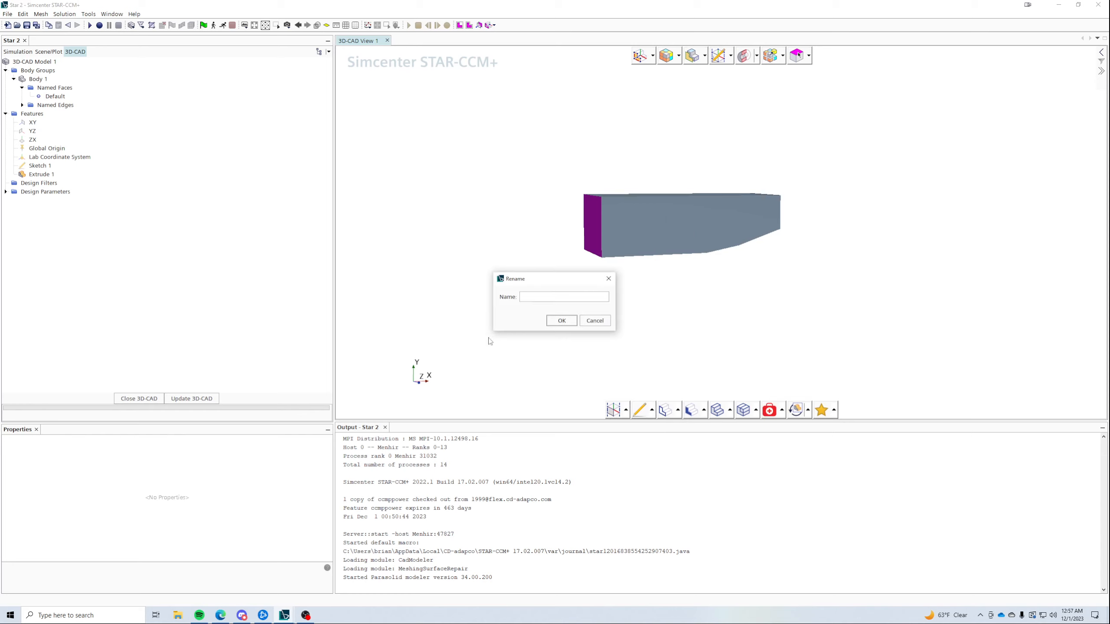
text(Inlet)
click(561, 320)
- Name the large front side face Sym_Left
click(643, 231)
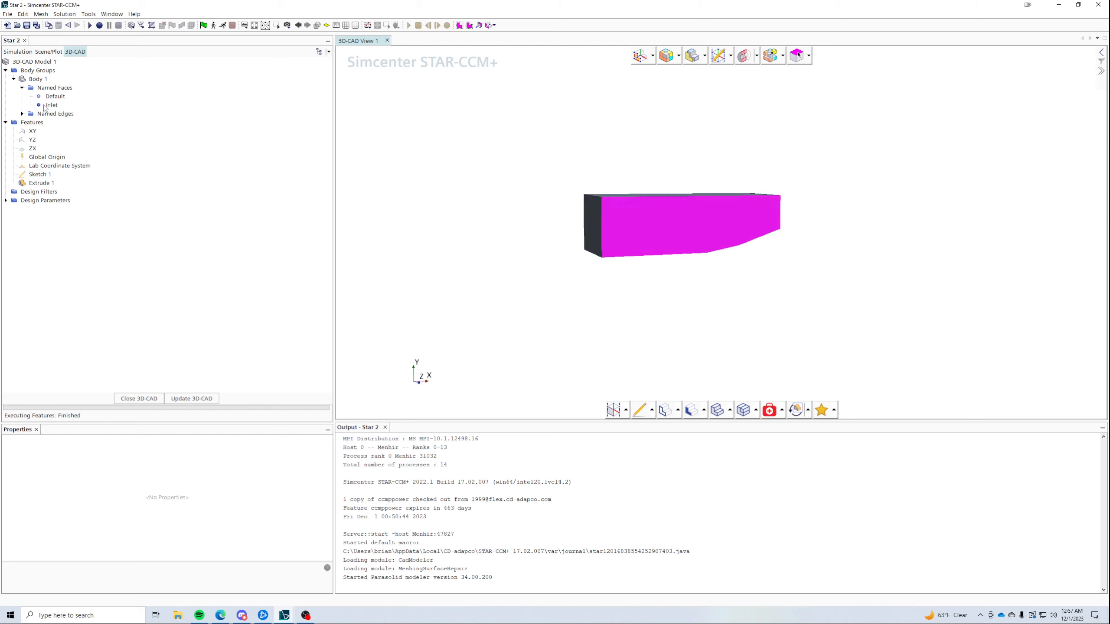
right_click(662, 226)
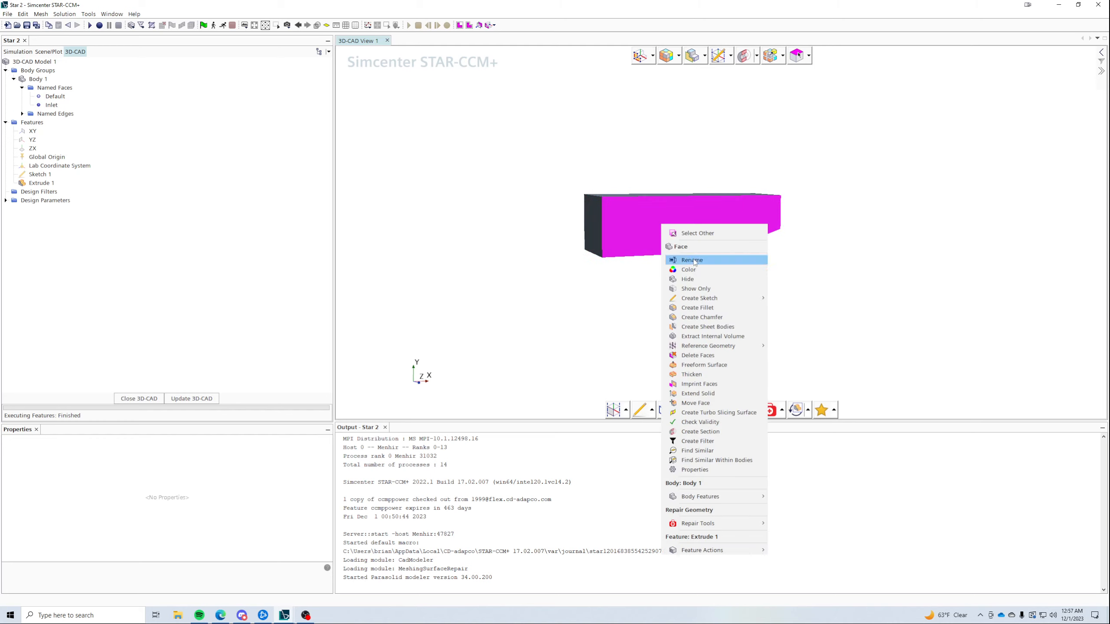
click(693, 262)
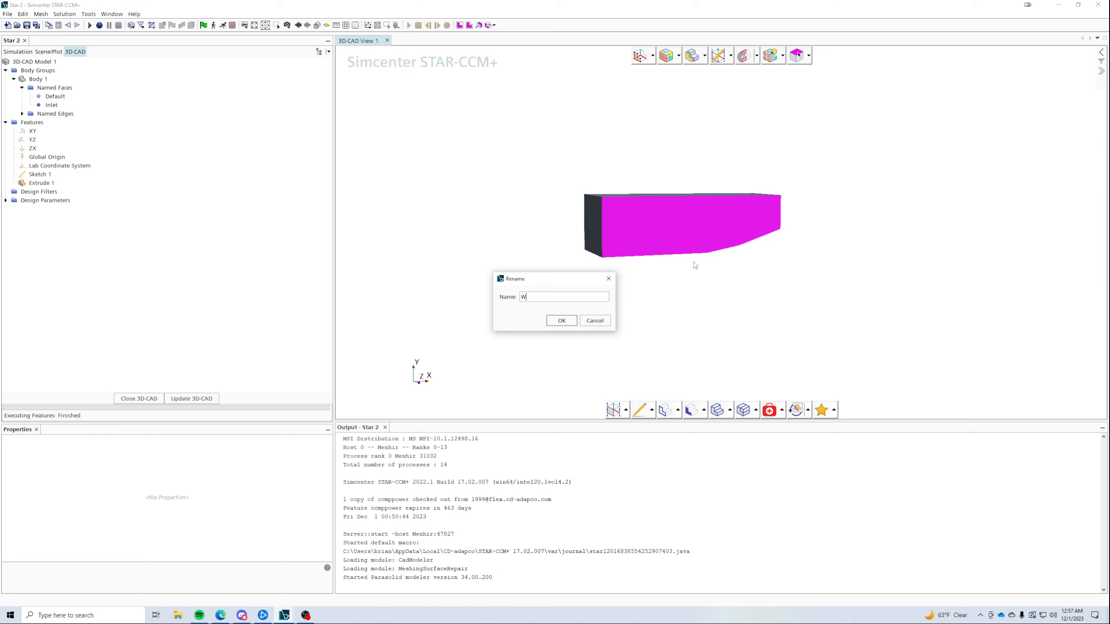
text(Sym_Left)
click(563, 321)
- Name the opposite side face Sym_Right and begin renaming the top face
drag(604, 295, 589, 207)
right_click(585, 214)
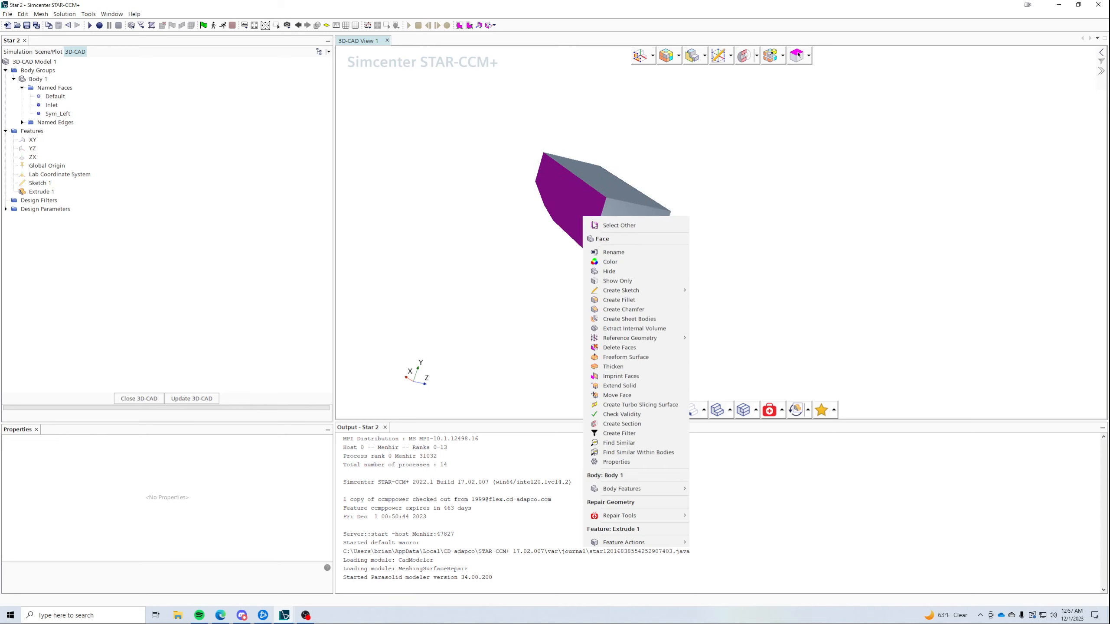
click(618, 257)
text(Sym_)
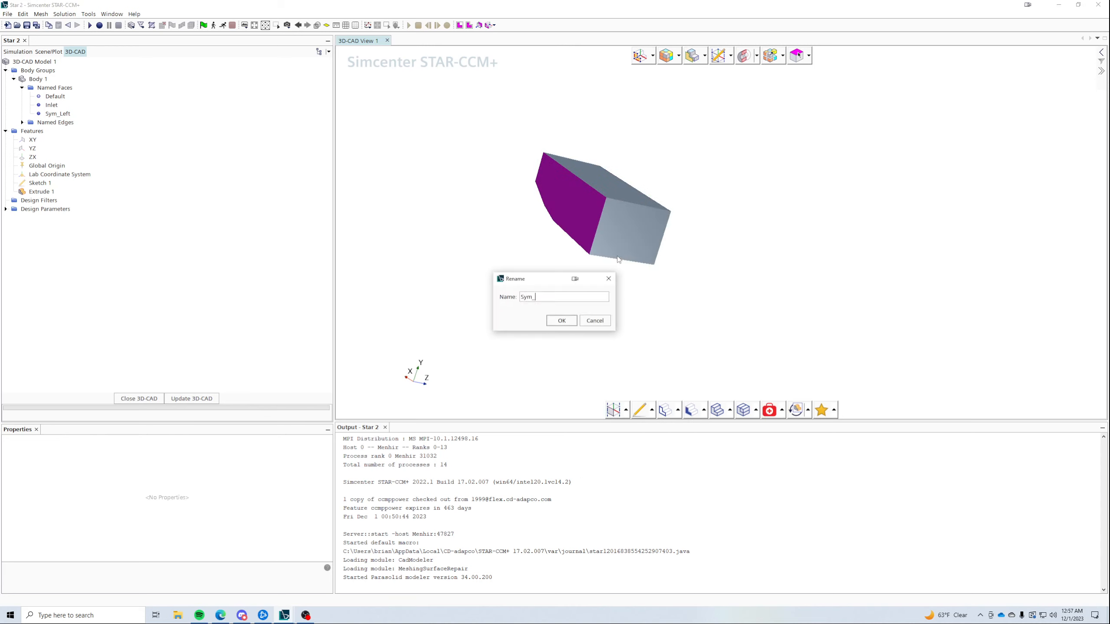
text(Righjt)
click(561, 320)
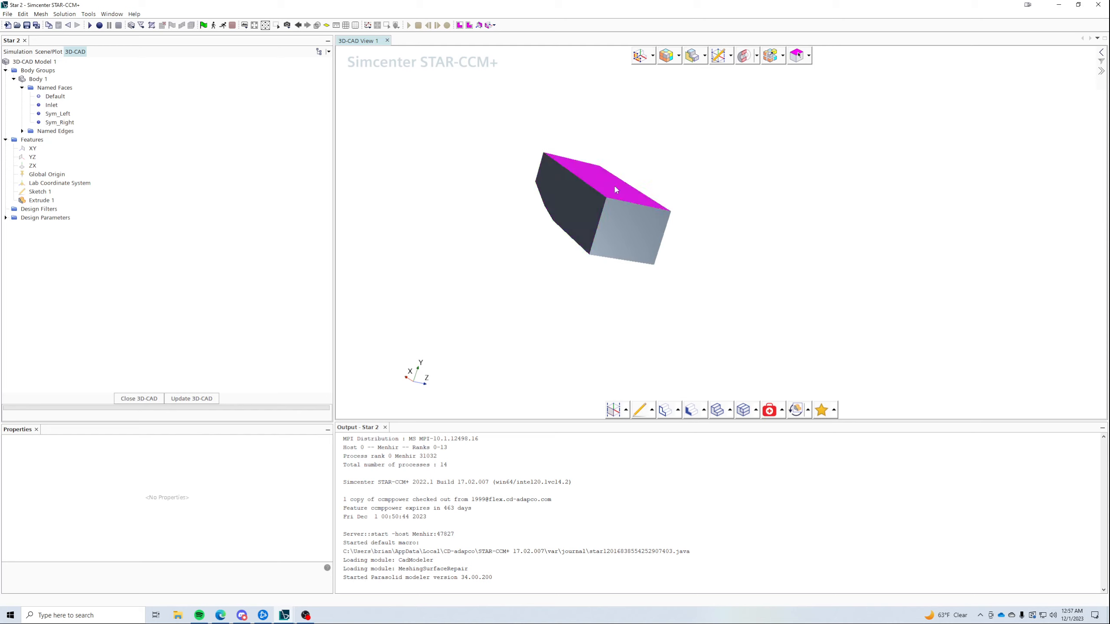
right_click(614, 188)
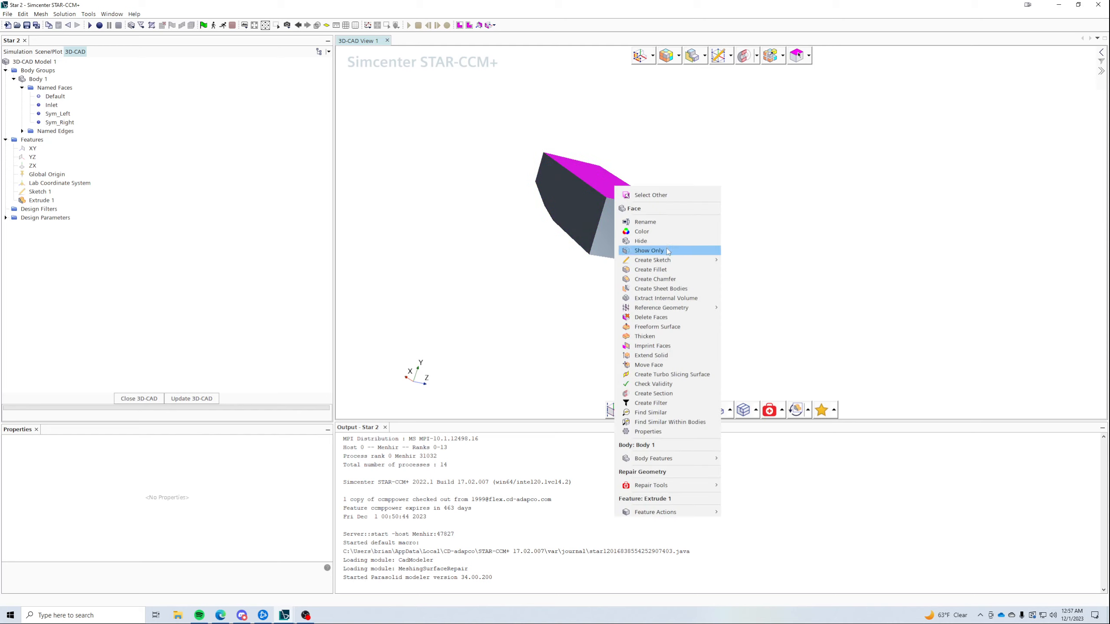
click(658, 222)
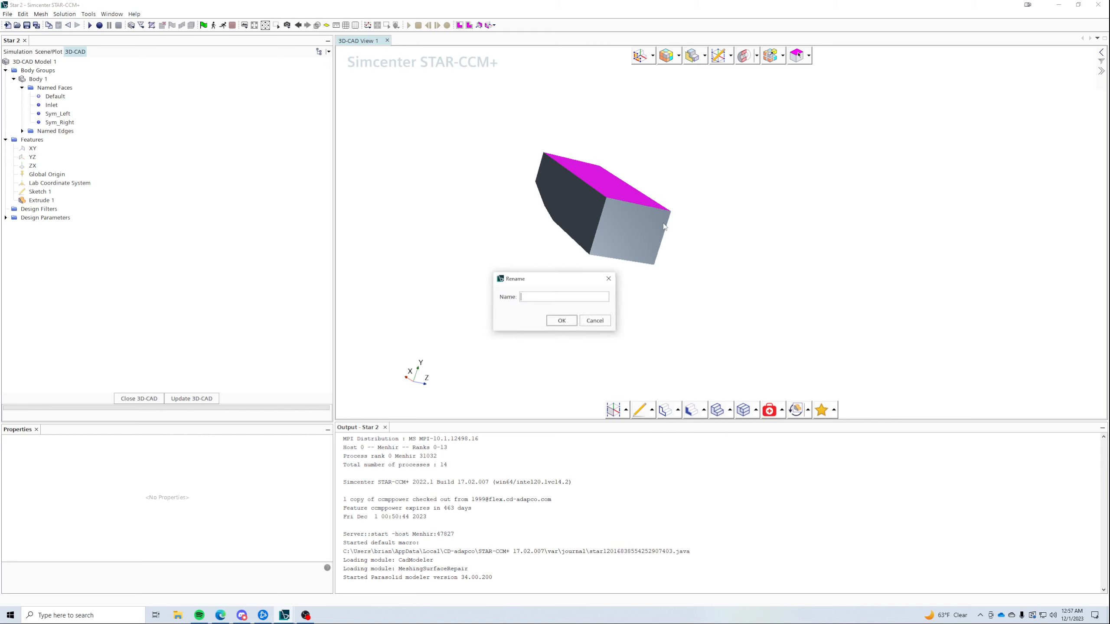
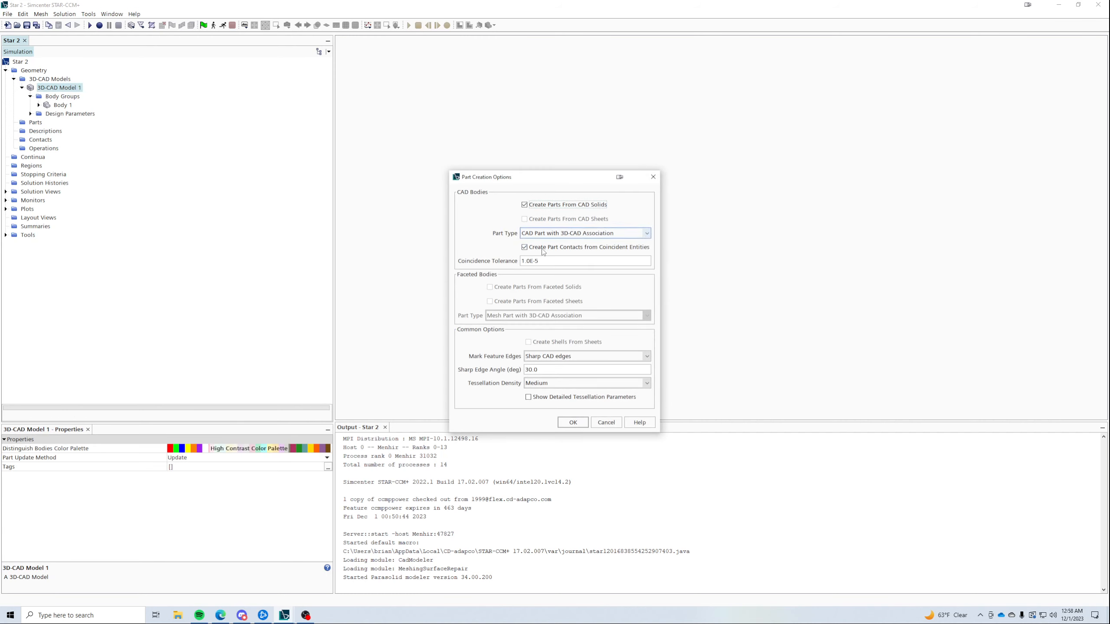
- Create Body 1 from the CAD model and list its surfaces, starting with Bottom
click(572, 422)
click(14, 122)
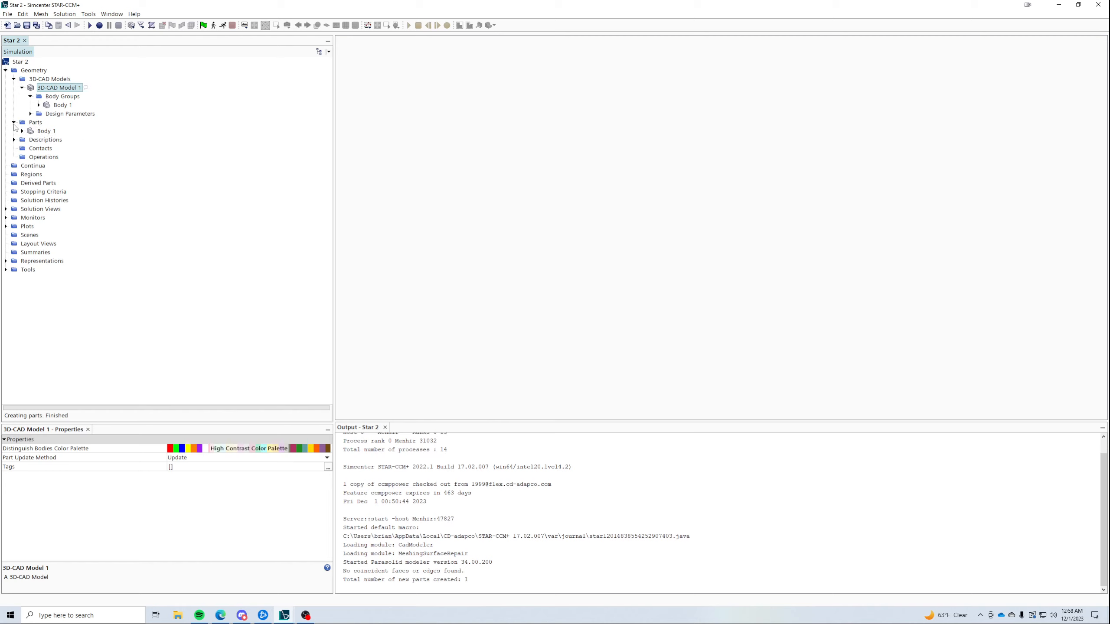
click(18, 131)
click(22, 131)
click(31, 140)
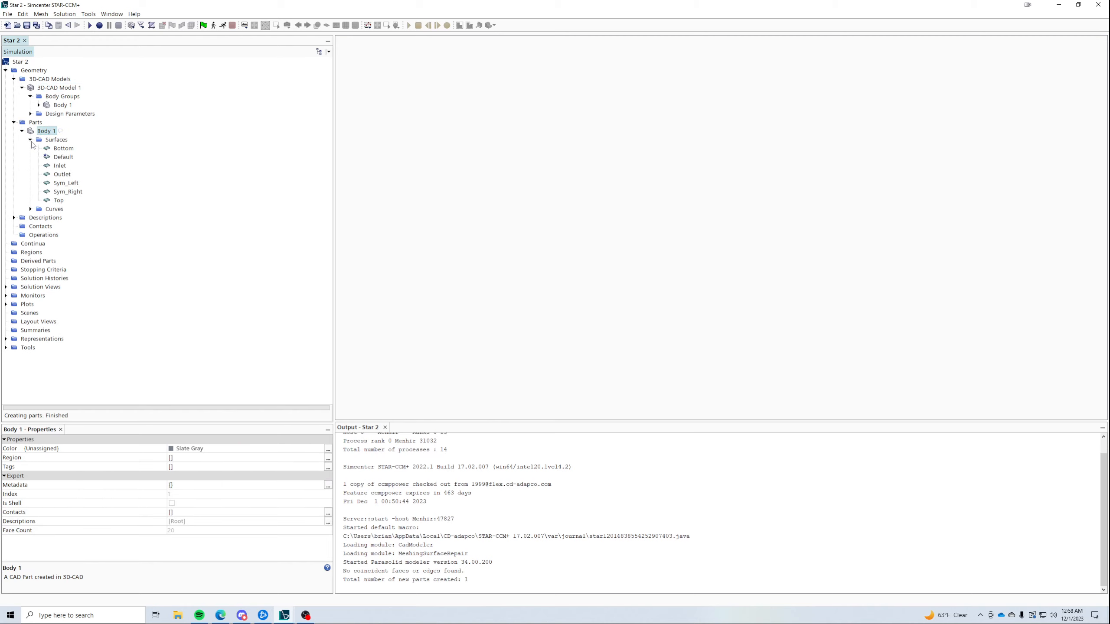
click(59, 149)
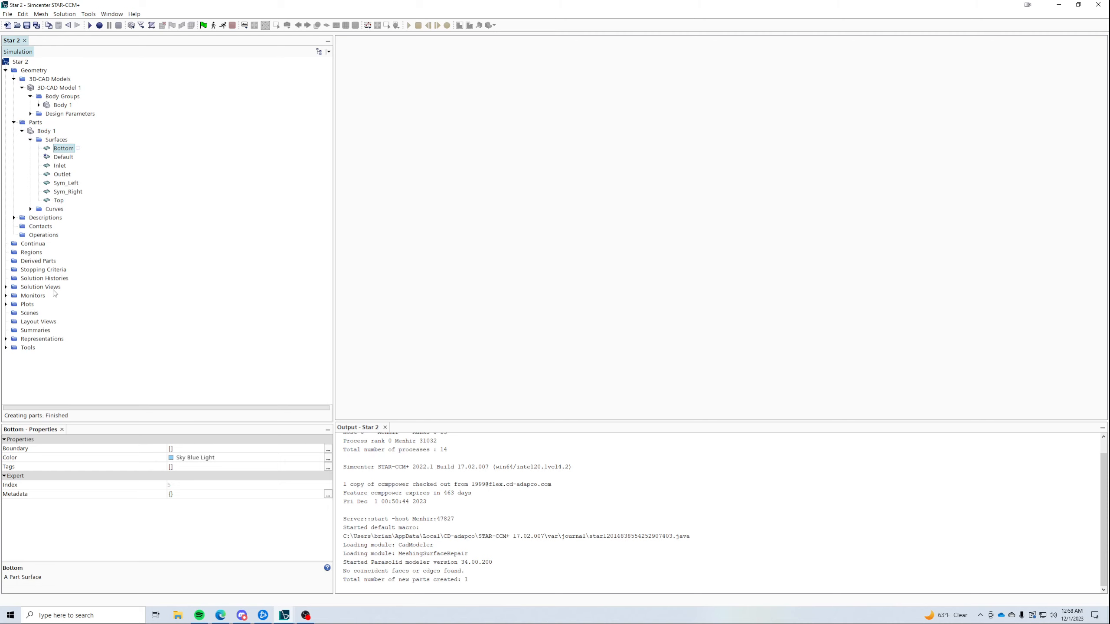
- Open a new geometry scene of Body 1 and orbit it into a perspective view
right_click(29, 313)
mouse_move(73, 321)
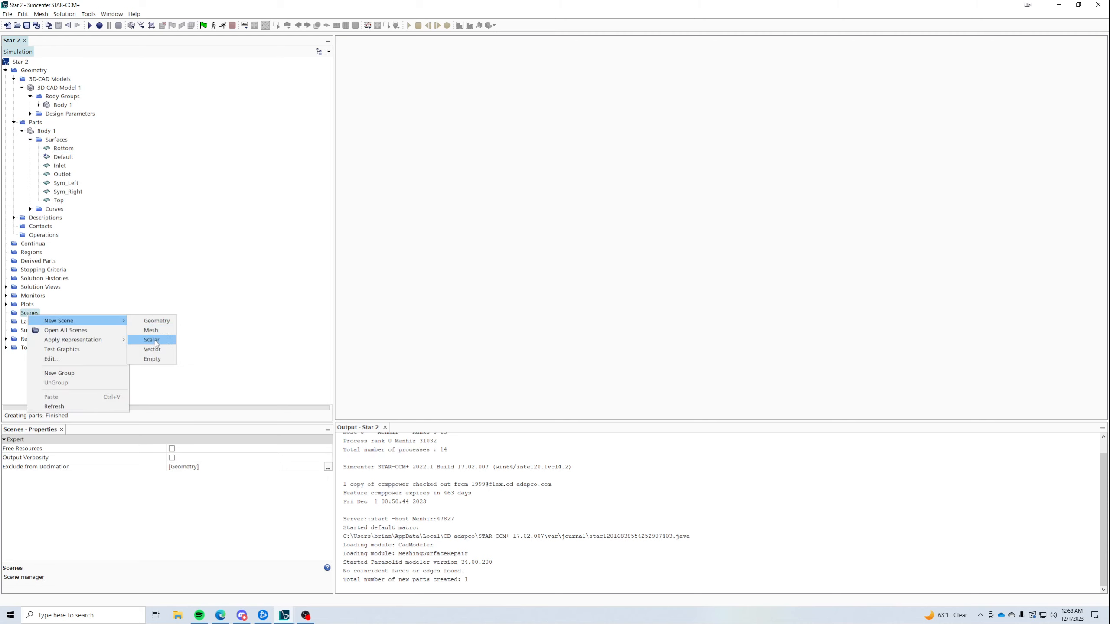
click(156, 320)
drag(600, 182, 654, 197)
scroll(654, 197, up, 5)
drag(786, 219, 879, 290)
drag(1021, 321, 964, 267)
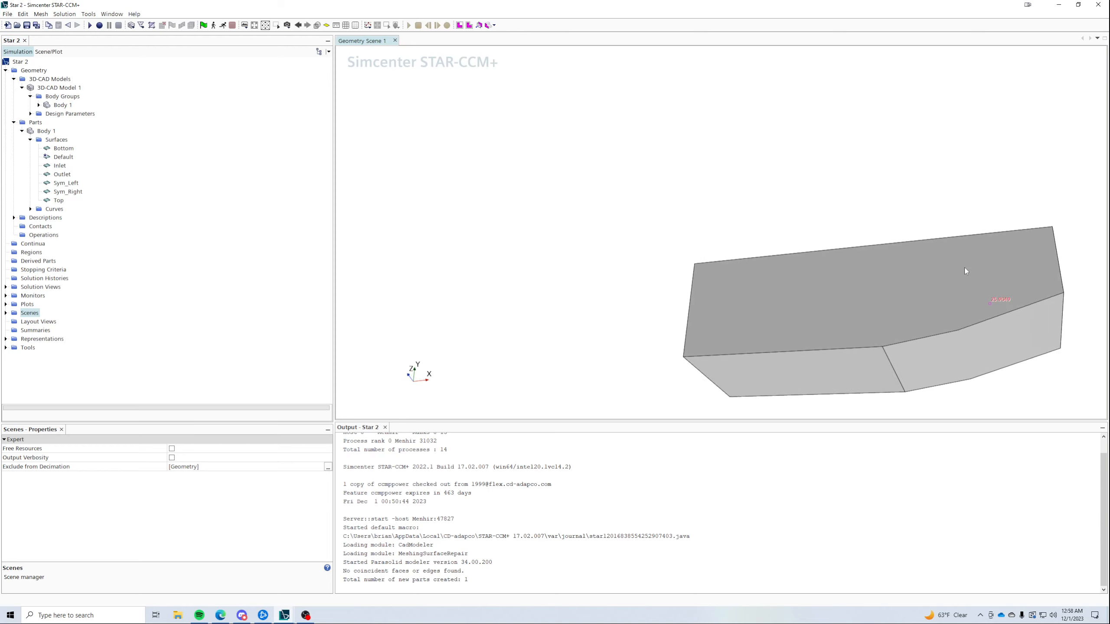
click(1004, 344)
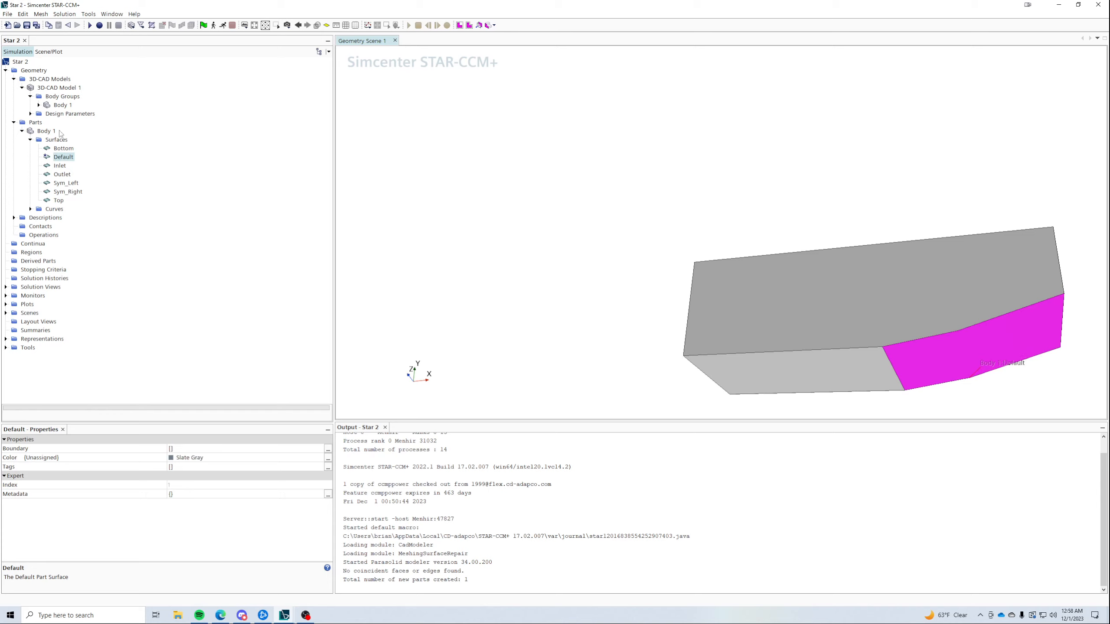
click(54, 88)
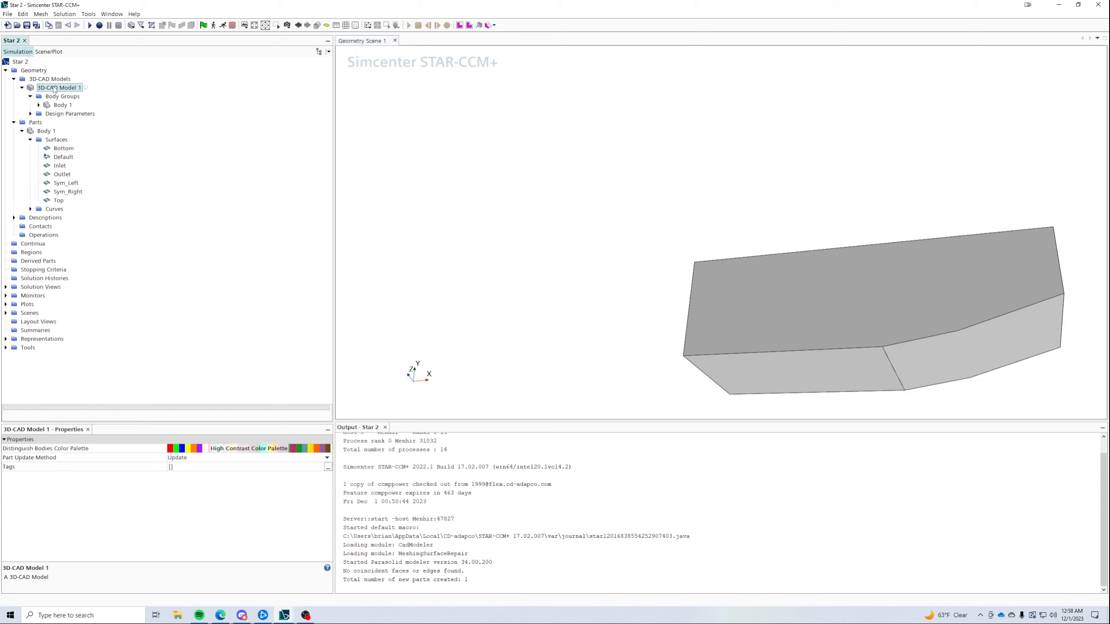
- Edit 3D-CAD Model 1 and rename the first ramp face Wedge_1
right_click(54, 89)
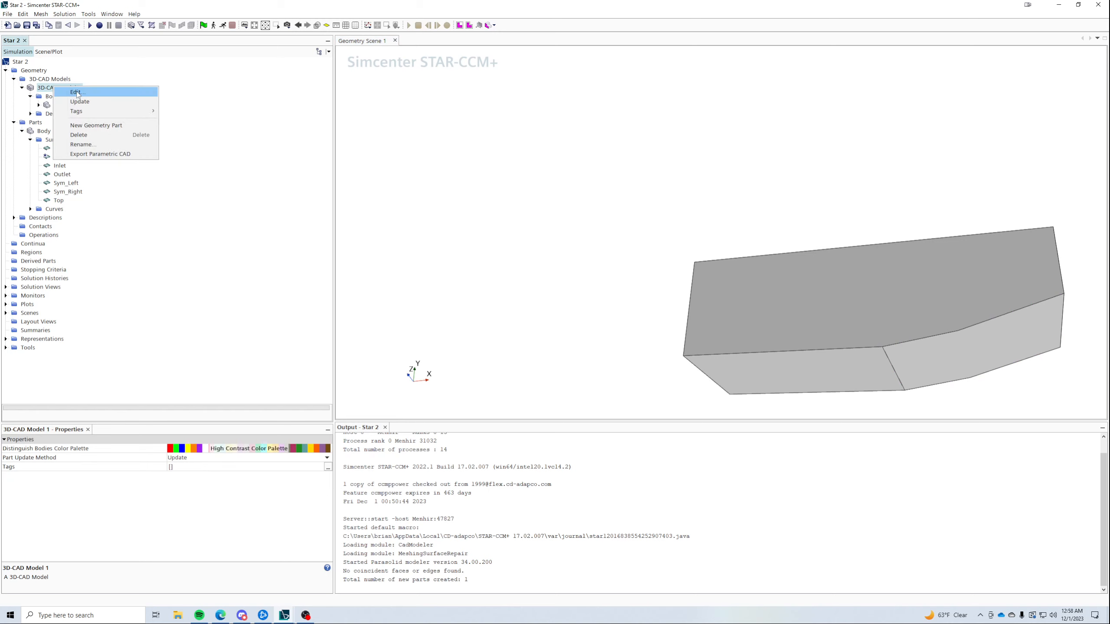
click(77, 92)
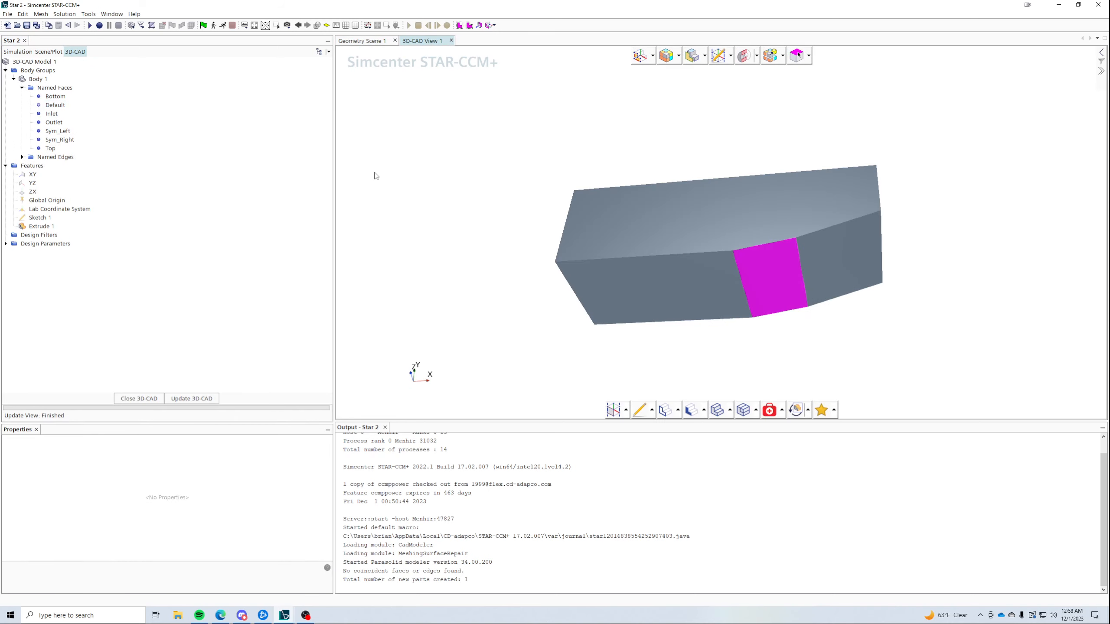
right_click(778, 277)
click(811, 314)
text(W)
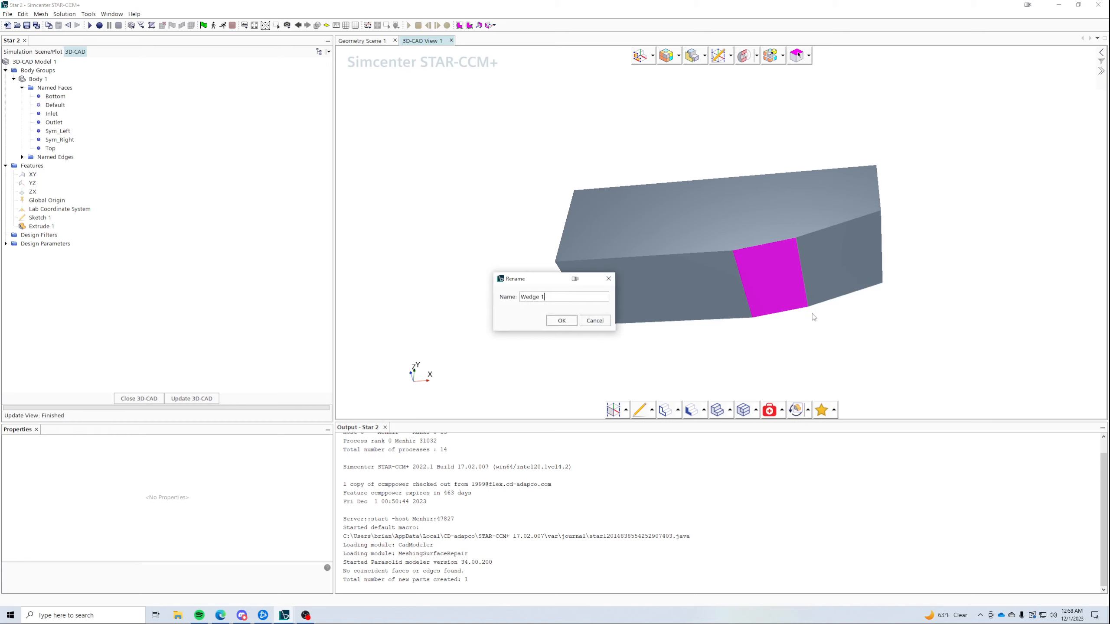
text(edge 1)
key(Left)
key(BackSpace)
text(_)
click(562, 320)
- Rename the second ramp face Wedge_2
click(809, 262)
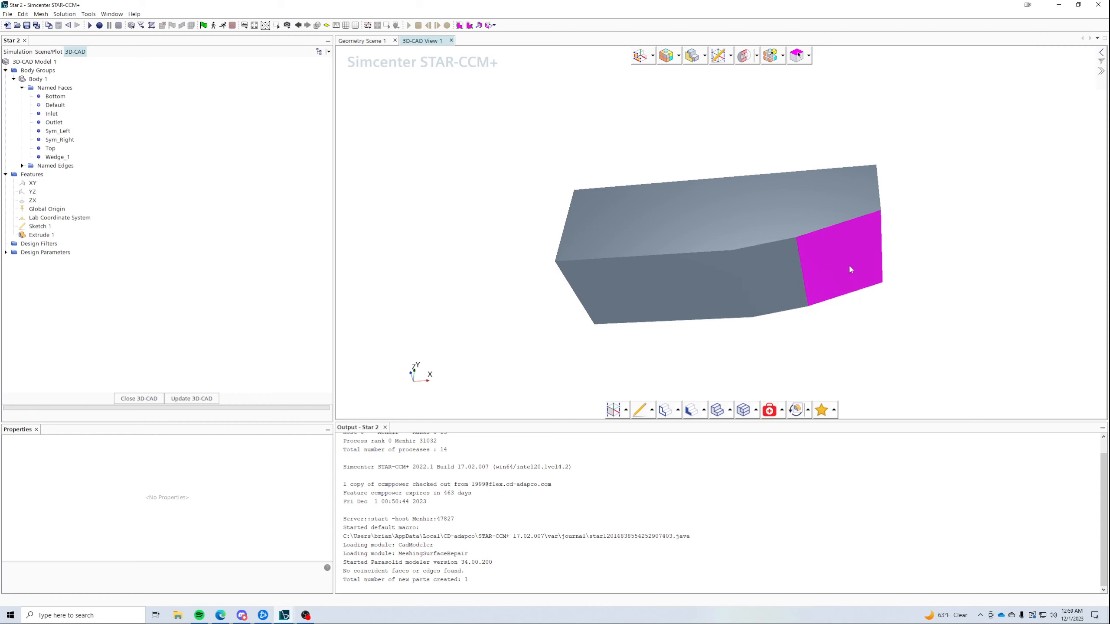
right_click(849, 268)
click(870, 302)
text(Wed)
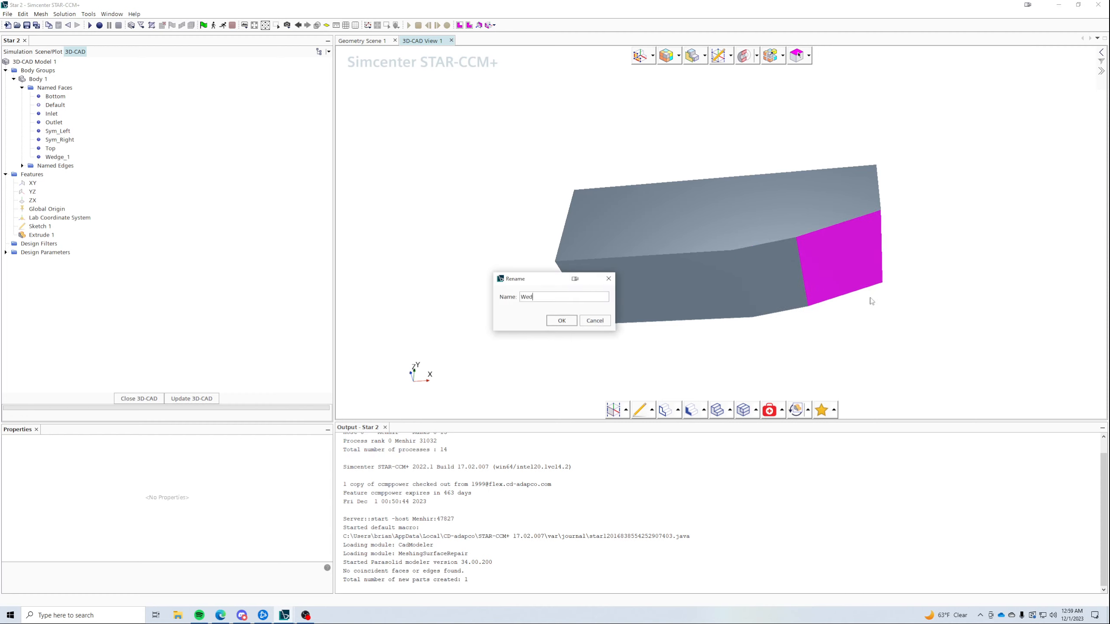
text(ge_2)
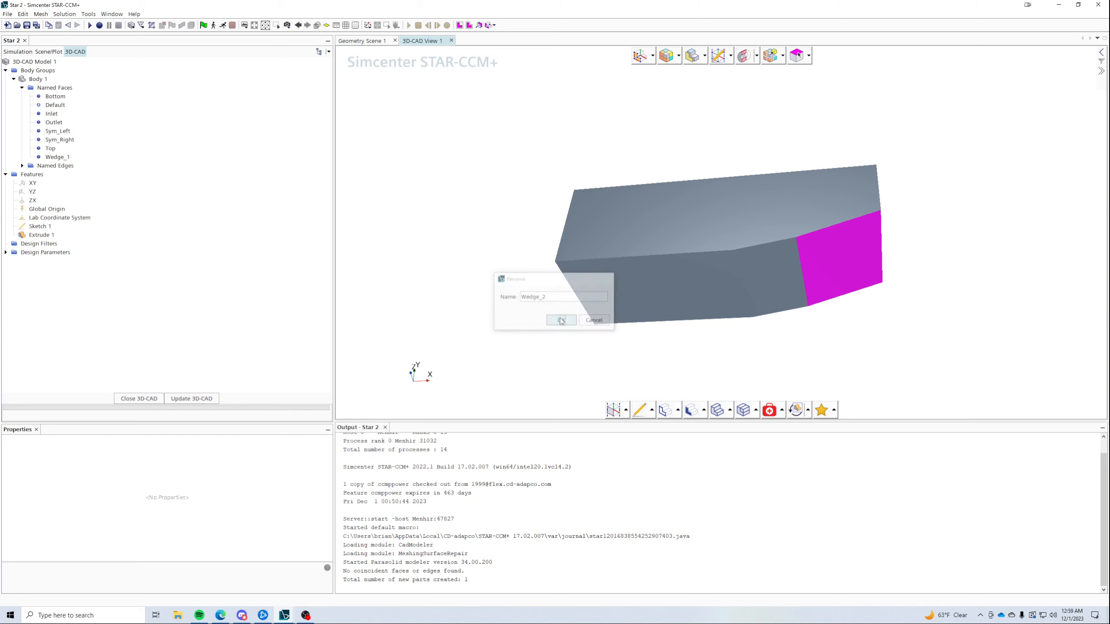
click(551, 321)
- Return to the simulation, update Body 1, and locate Wedge_2 among its surfaces
click(154, 399)
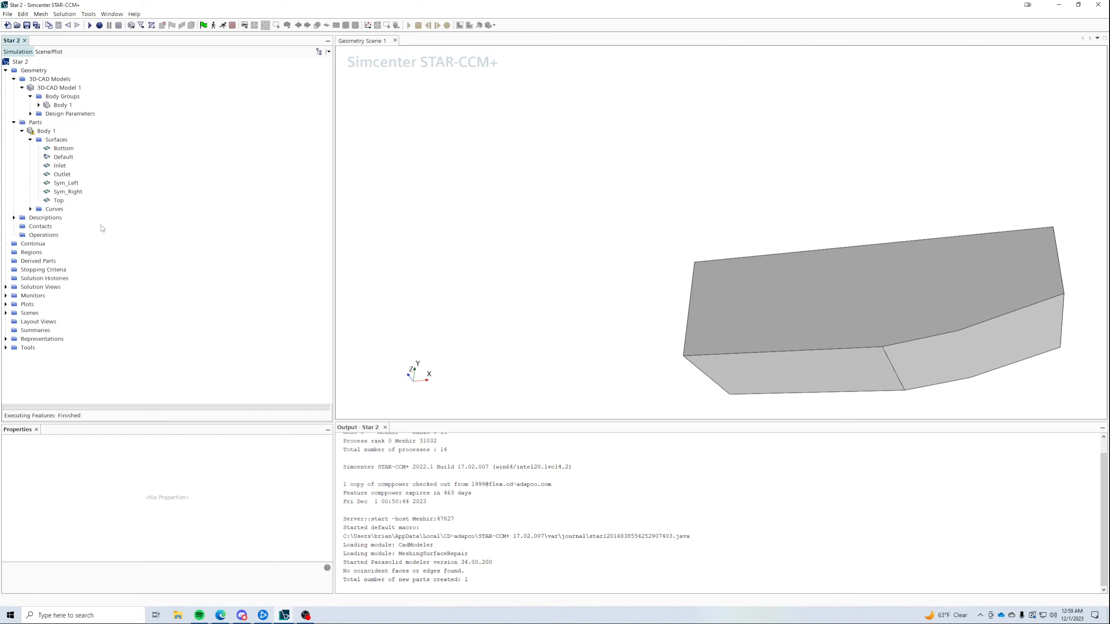
right_click(42, 132)
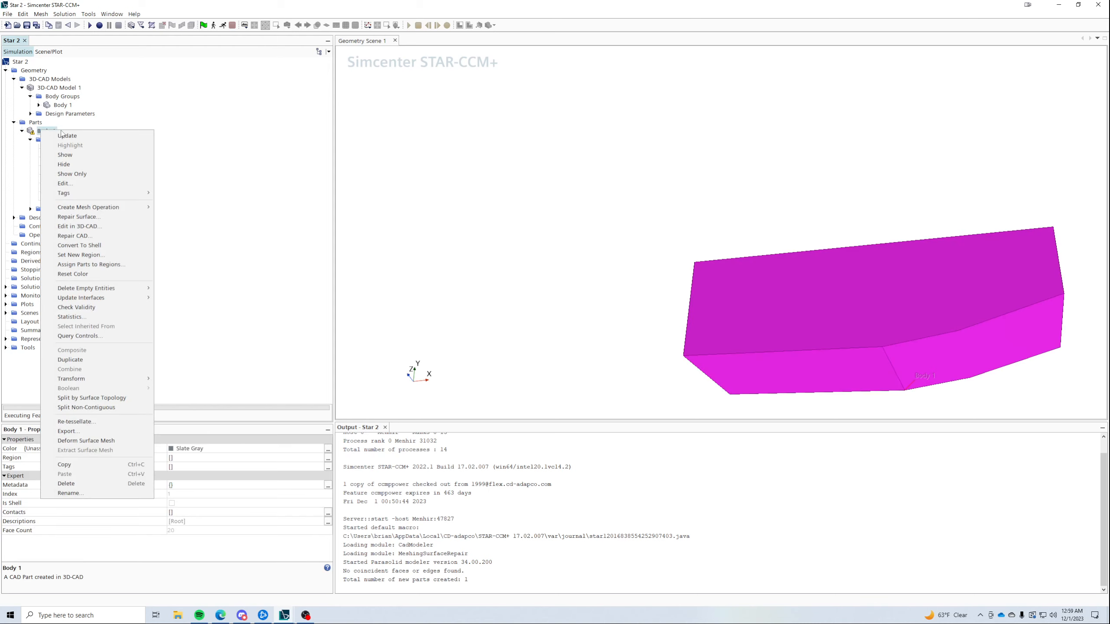
click(109, 136)
click(64, 149)
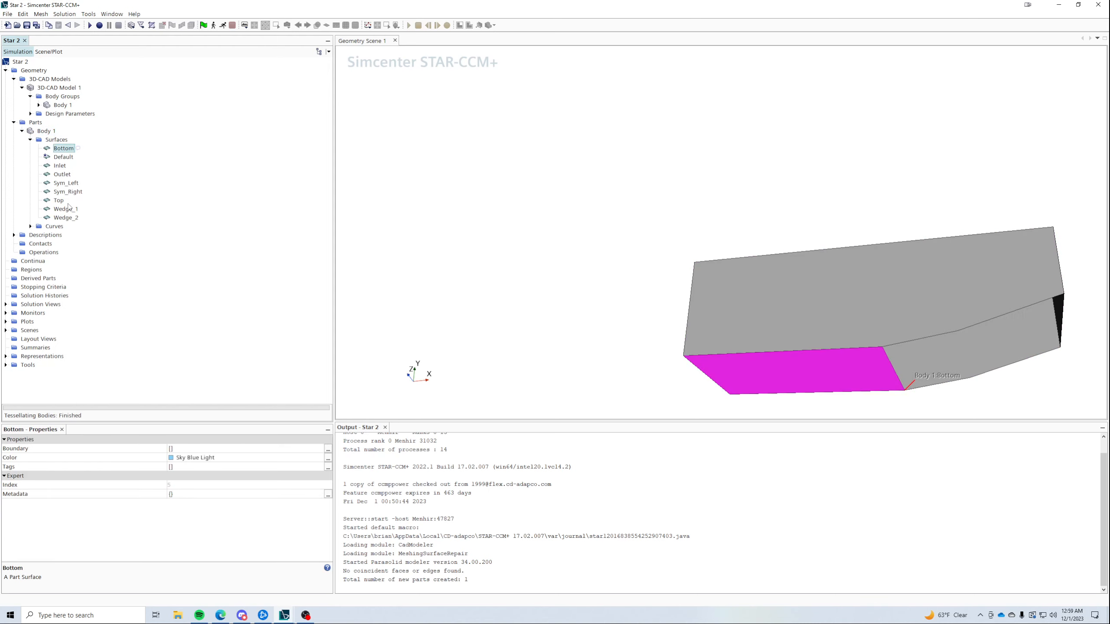
click(61, 157)
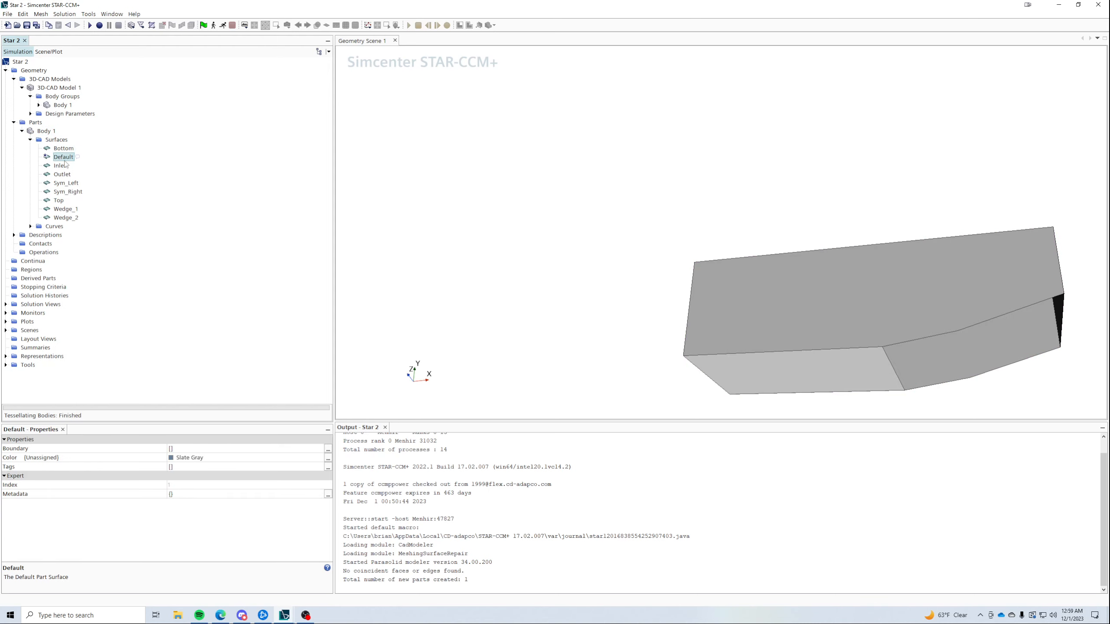
drag(627, 301, 631, 254)
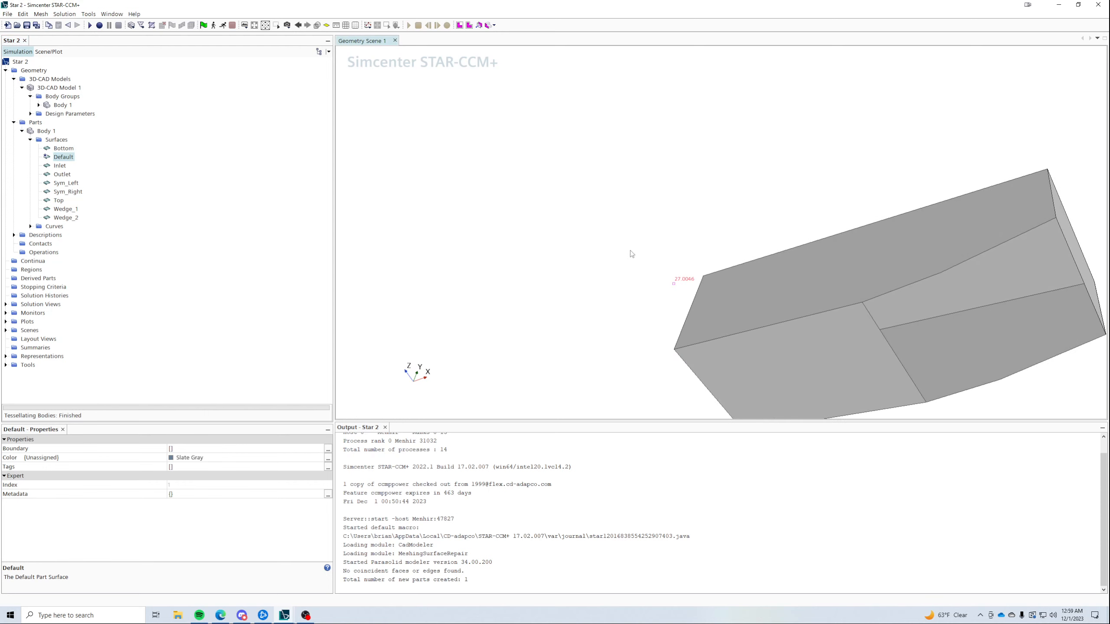
click(64, 218)
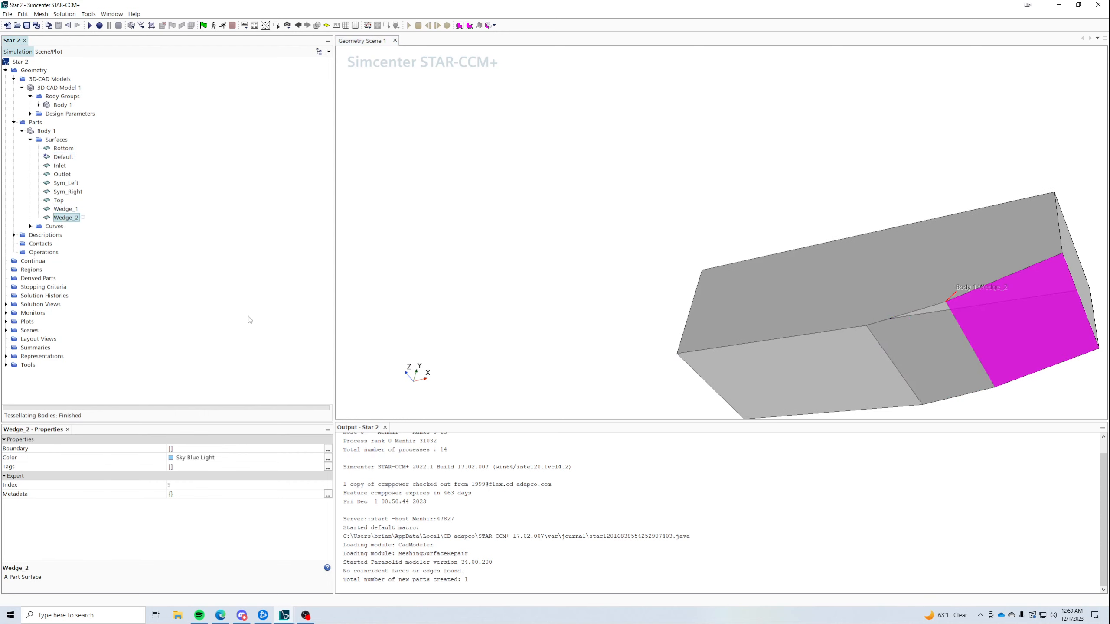
- Make Geometry Scene 1 display all of Body 1's surfaces
click(5, 329)
click(14, 340)
click(22, 356)
click(47, 365)
click(30, 365)
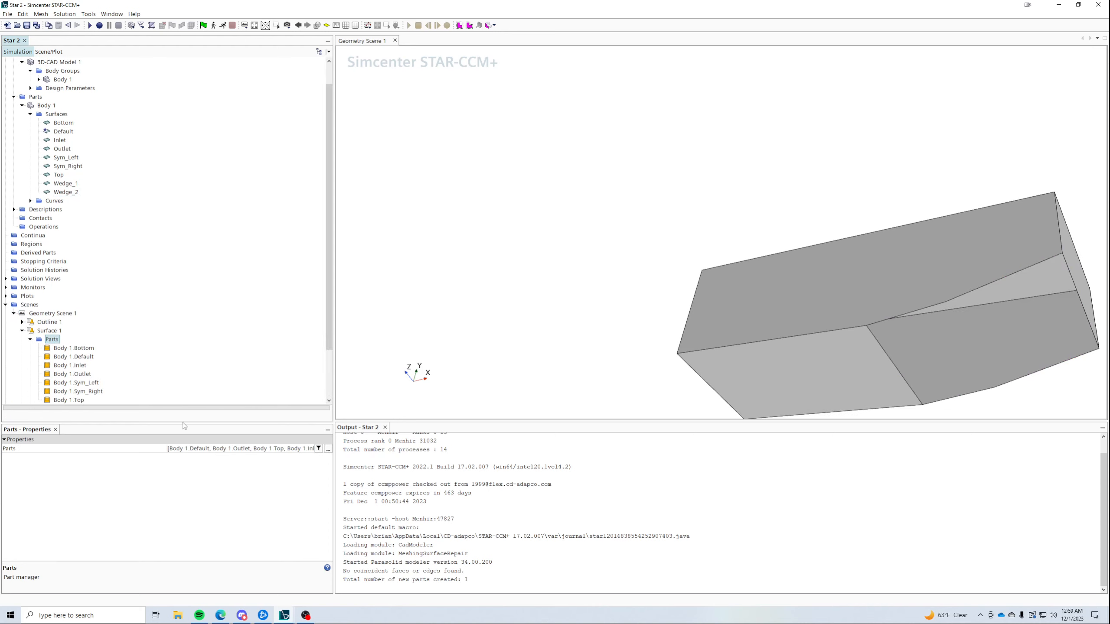
right_click(50, 339)
click(61, 343)
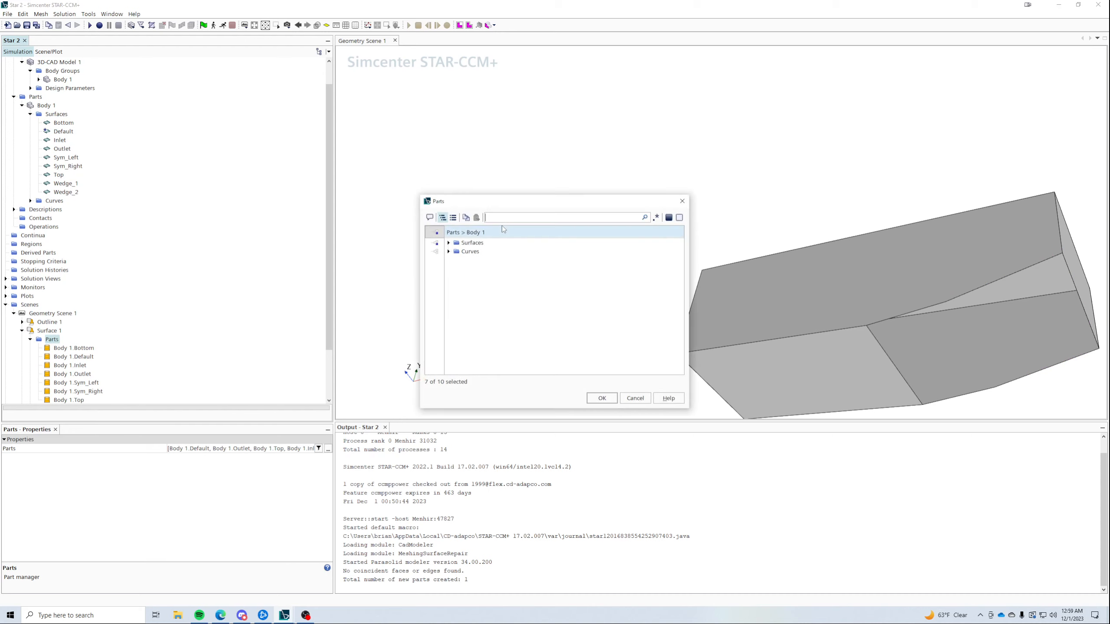
click(436, 243)
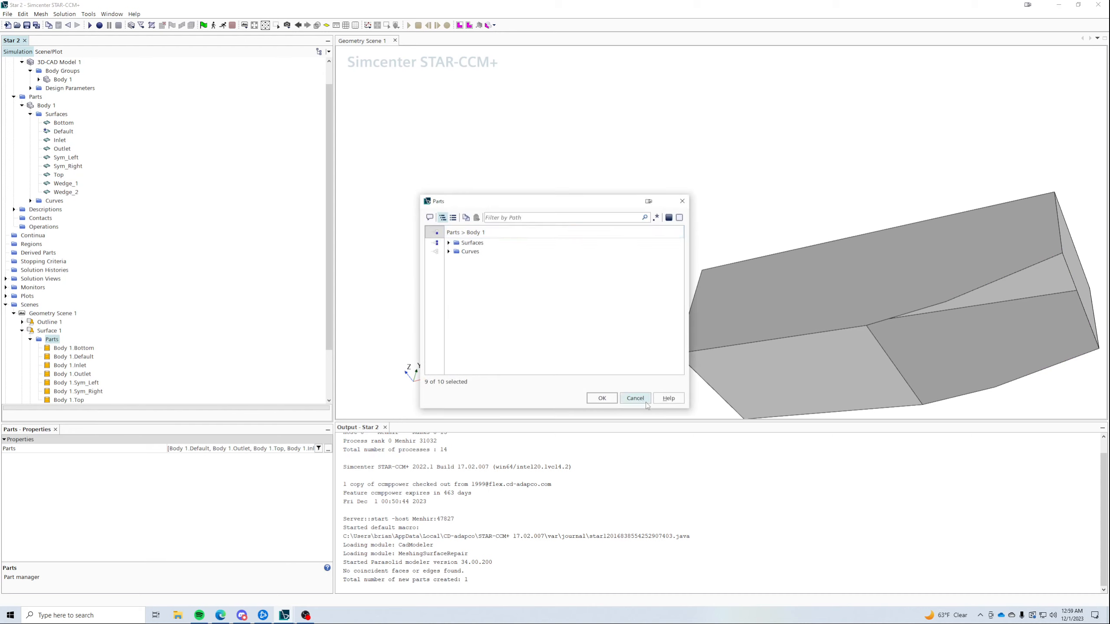
click(602, 398)
- Orbit the scene to inspect Wedge_2 and the end face, then reselect Body 1
drag(791, 269, 921, 321)
click(933, 342)
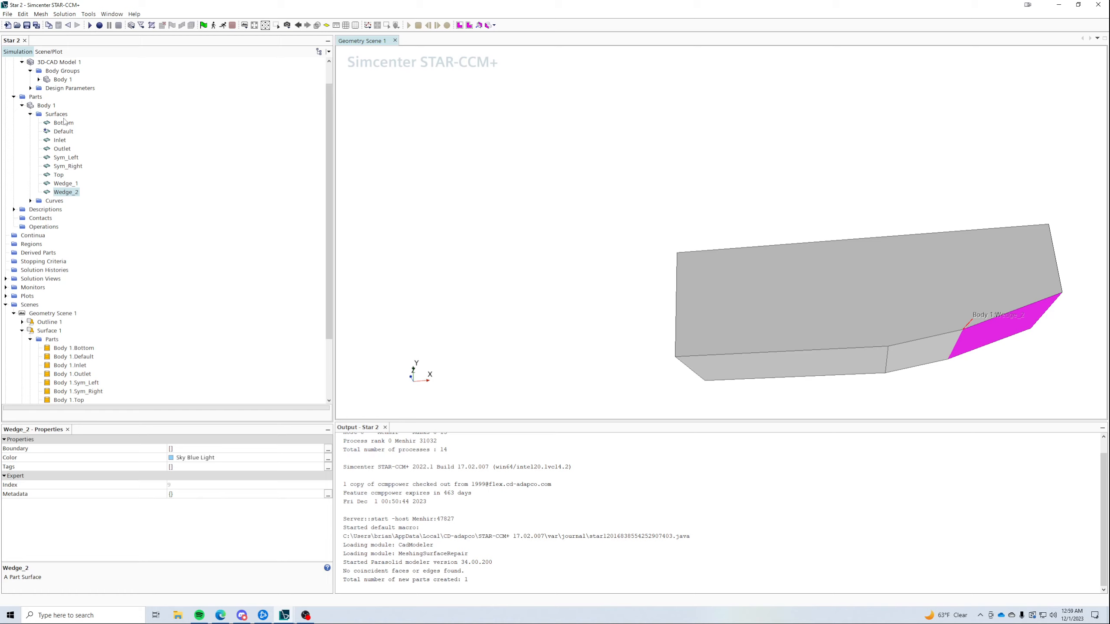
drag(810, 253, 928, 294)
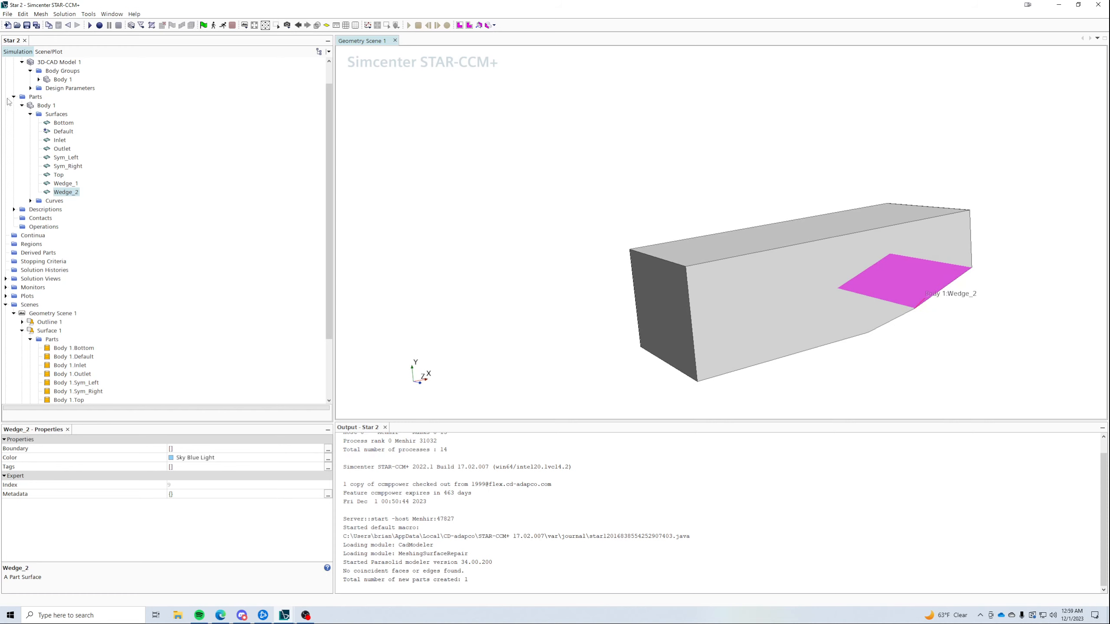
click(46, 106)
right_click(45, 109)
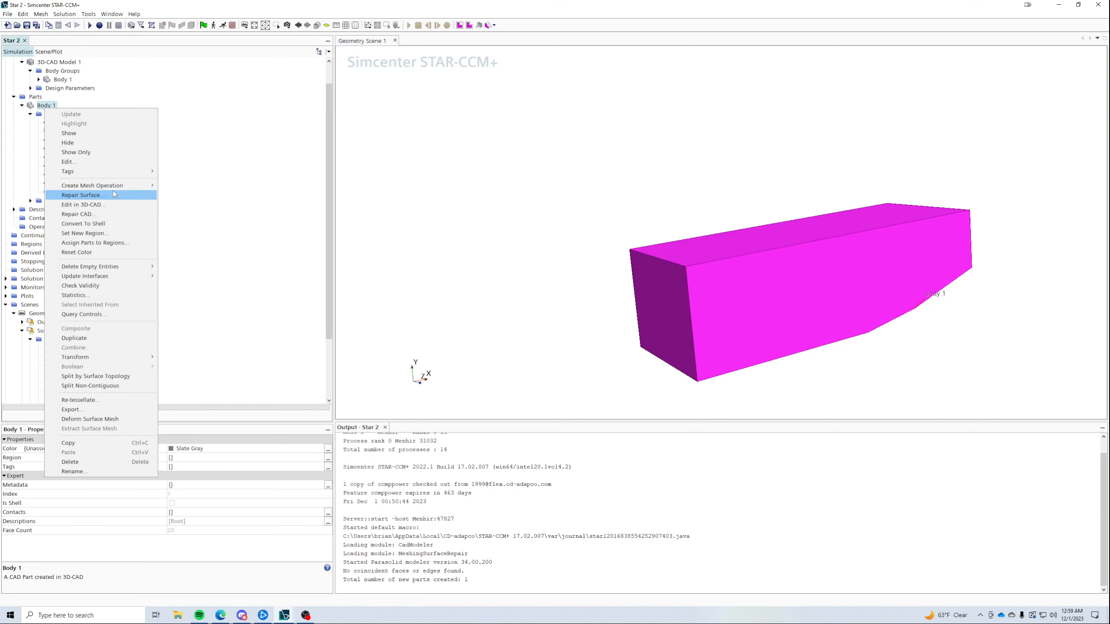
- Assign Body 1 to its own region with one boundary per part surface, then expand Regions
click(99, 243)
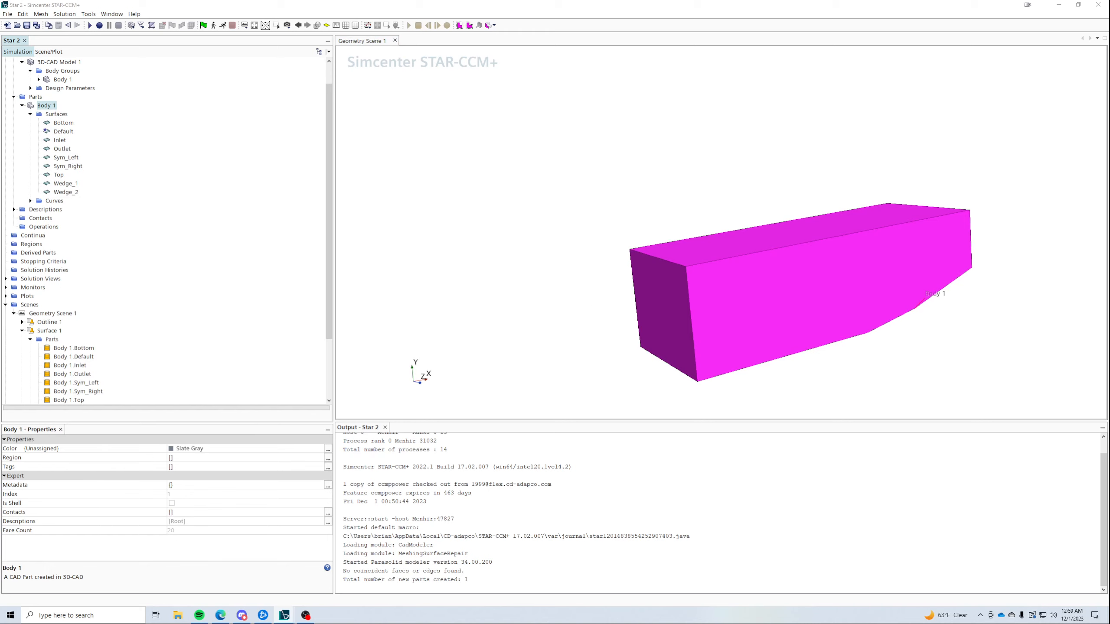
drag(580, 82, 572, 228)
click(519, 426)
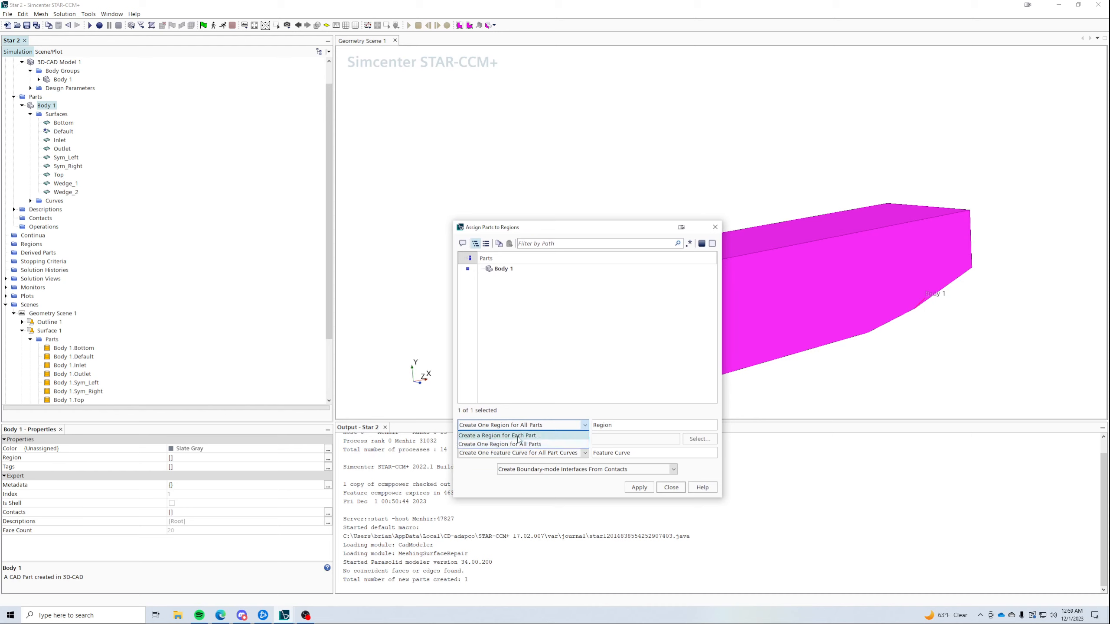
click(518, 436)
click(524, 438)
click(530, 454)
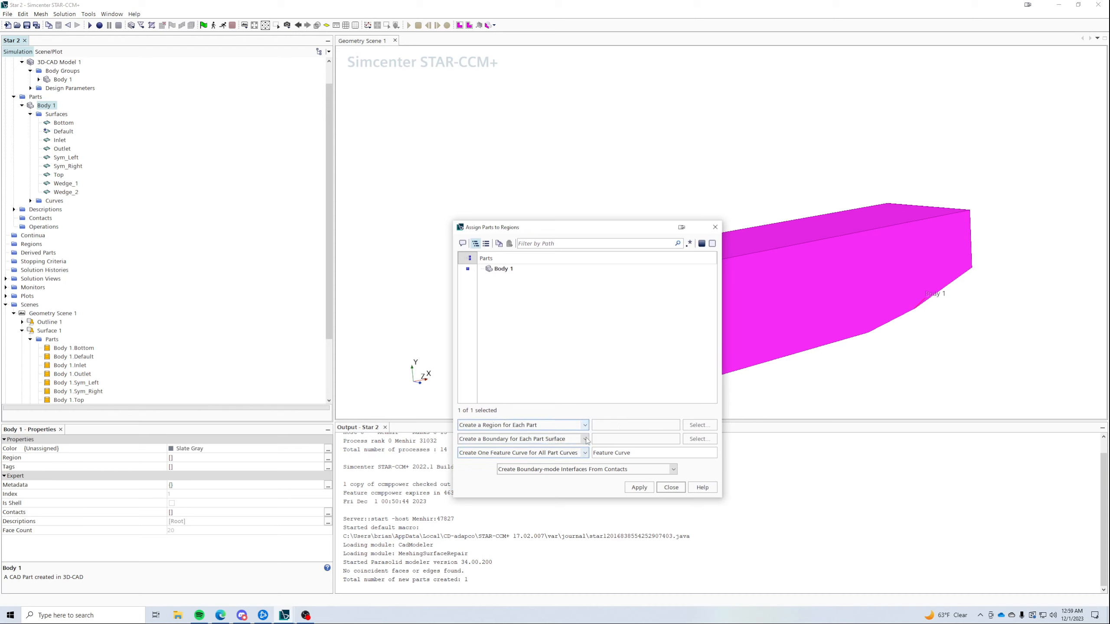
click(639, 487)
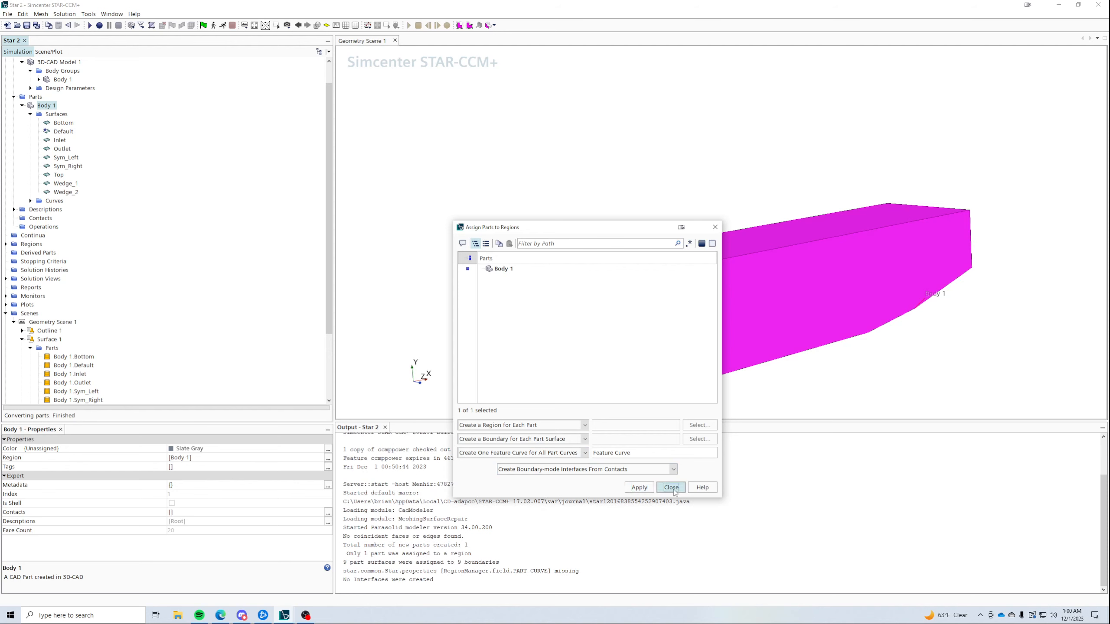
click(671, 487)
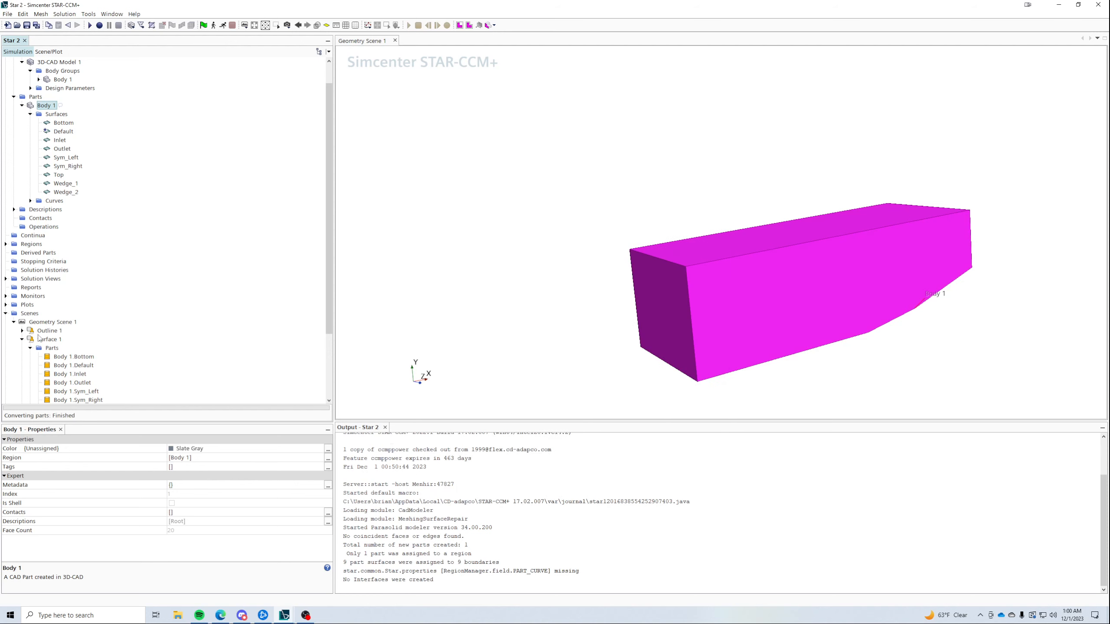
click(5, 244)
click(14, 252)
- Set the Top and Outlet boundaries to Pressure Outlet
click(22, 261)
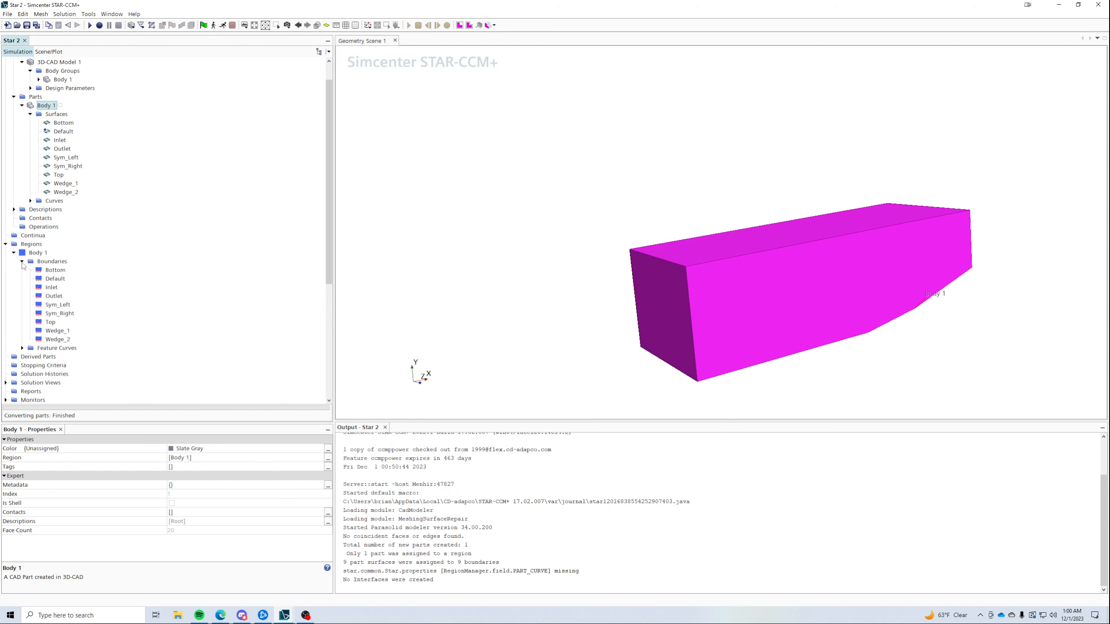
click(64, 272)
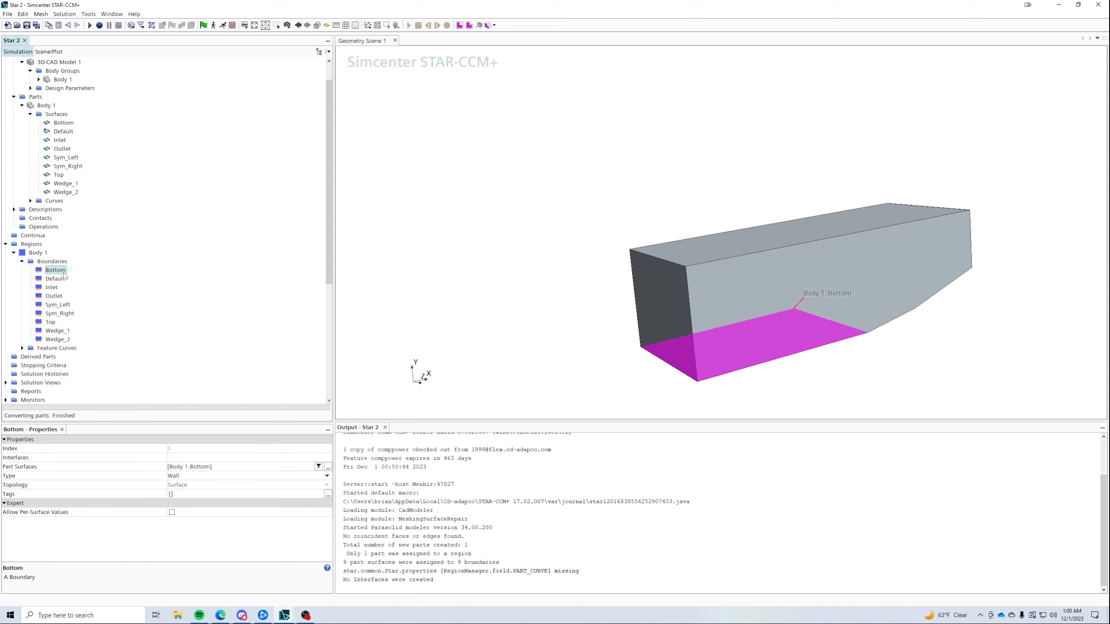
click(57, 331)
ctrl+click(58, 340)
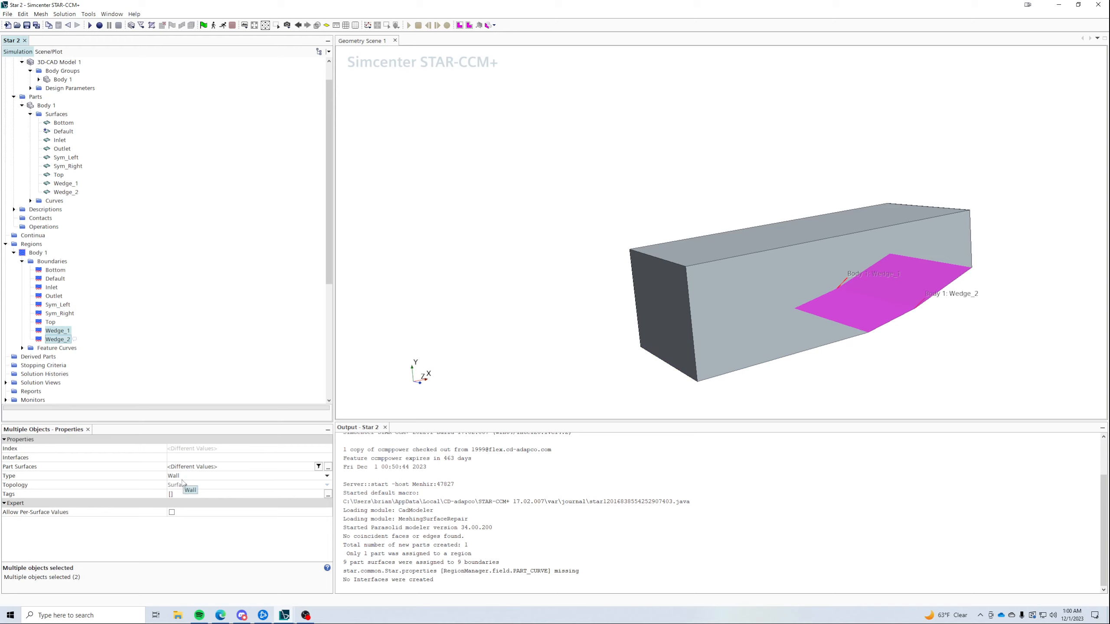
click(53, 323)
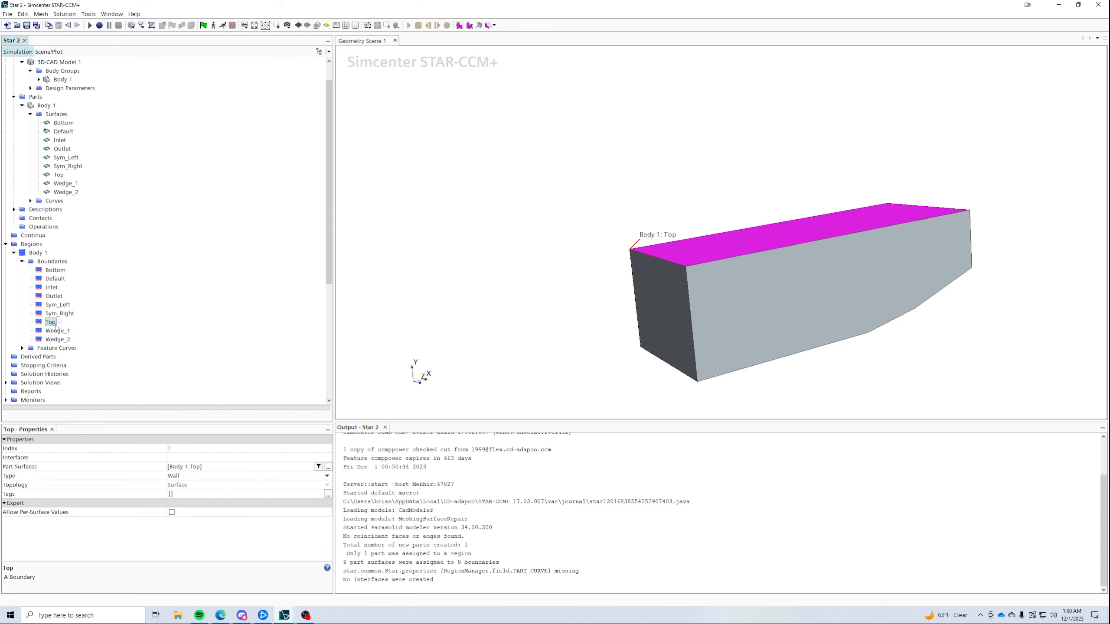
ctrl+click(54, 296)
click(178, 483)
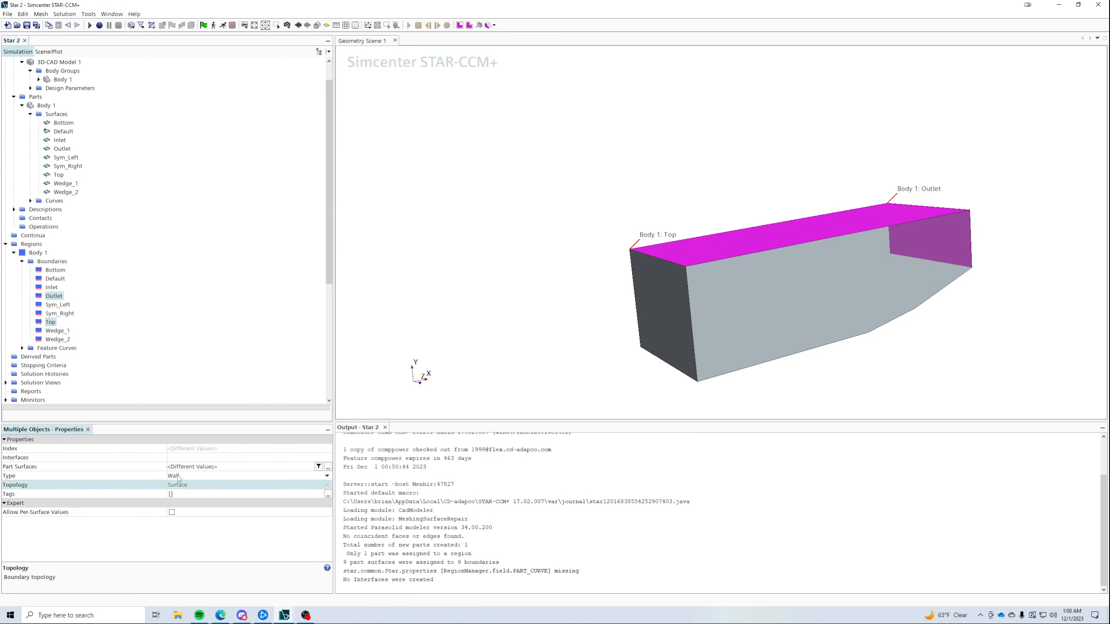
click(178, 478)
click(184, 524)
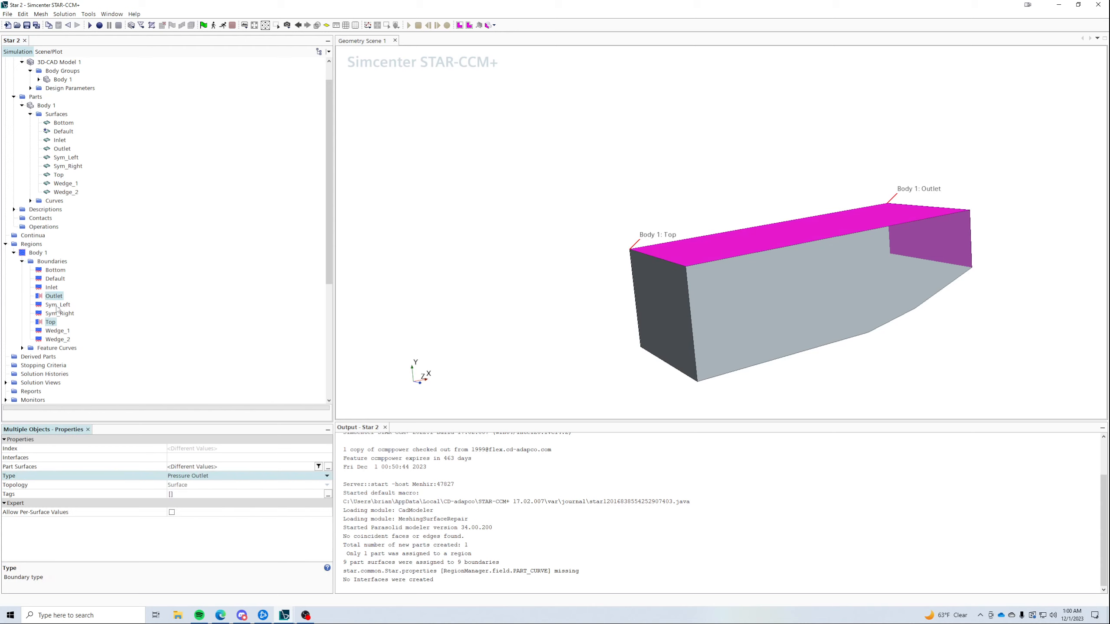
- Make Inlet a Free Stream and Bottom, Sym_Left and Sym_Right Symmetry Planes
click(51, 288)
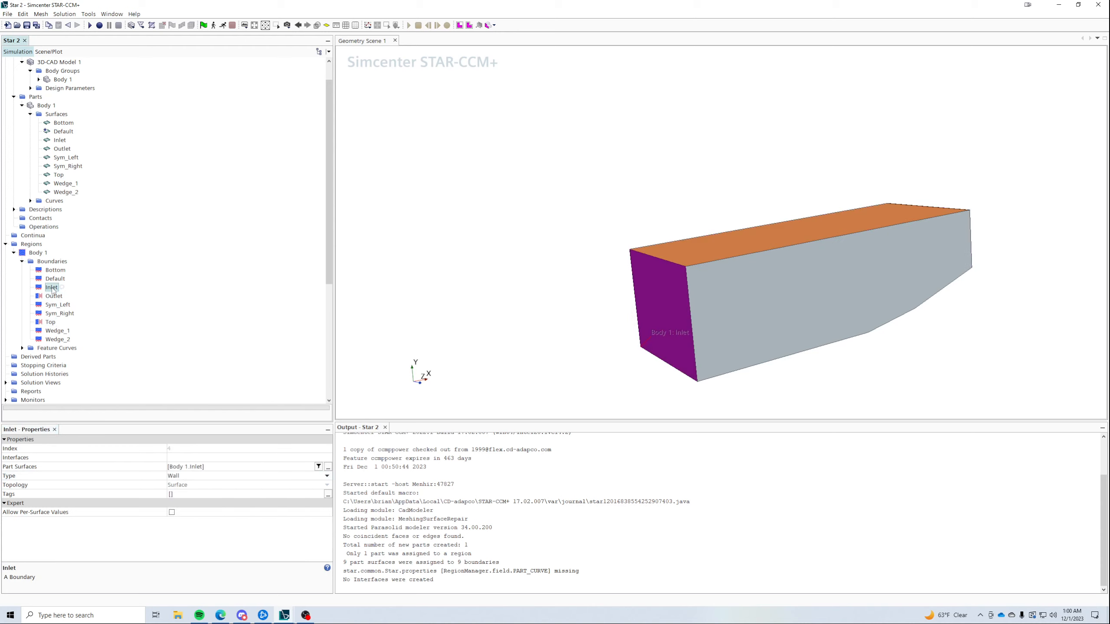
click(189, 475)
click(193, 494)
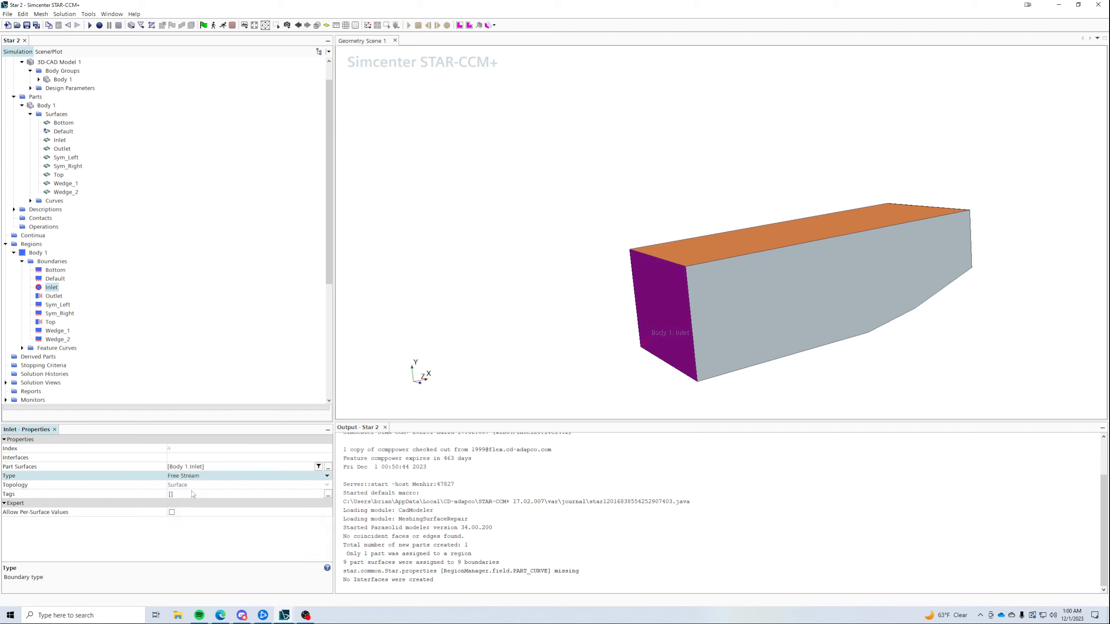
click(55, 270)
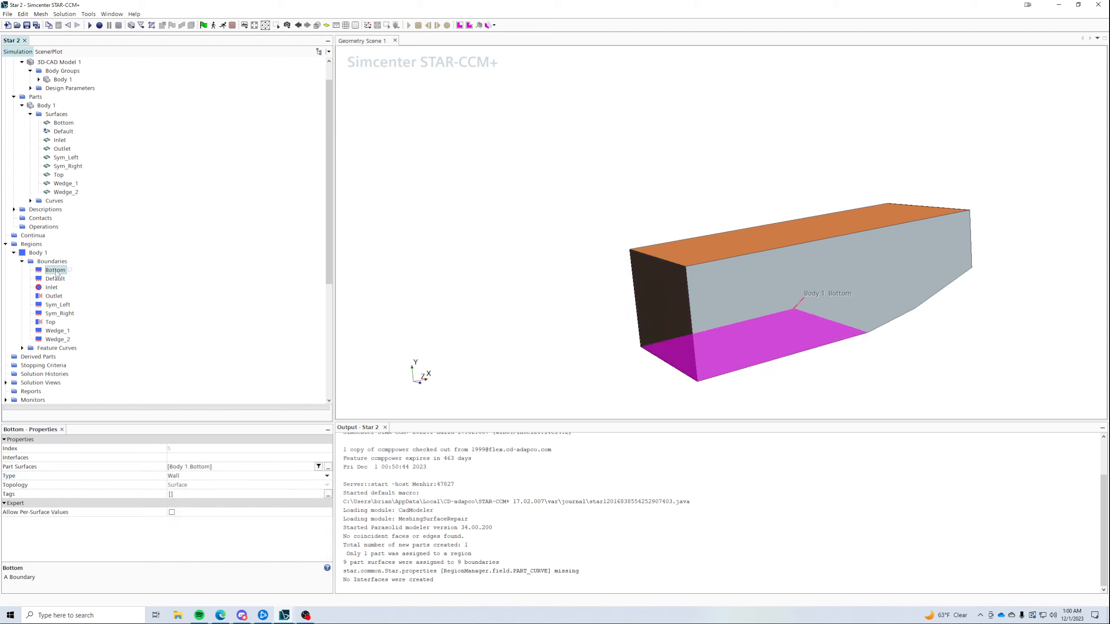
click(180, 476)
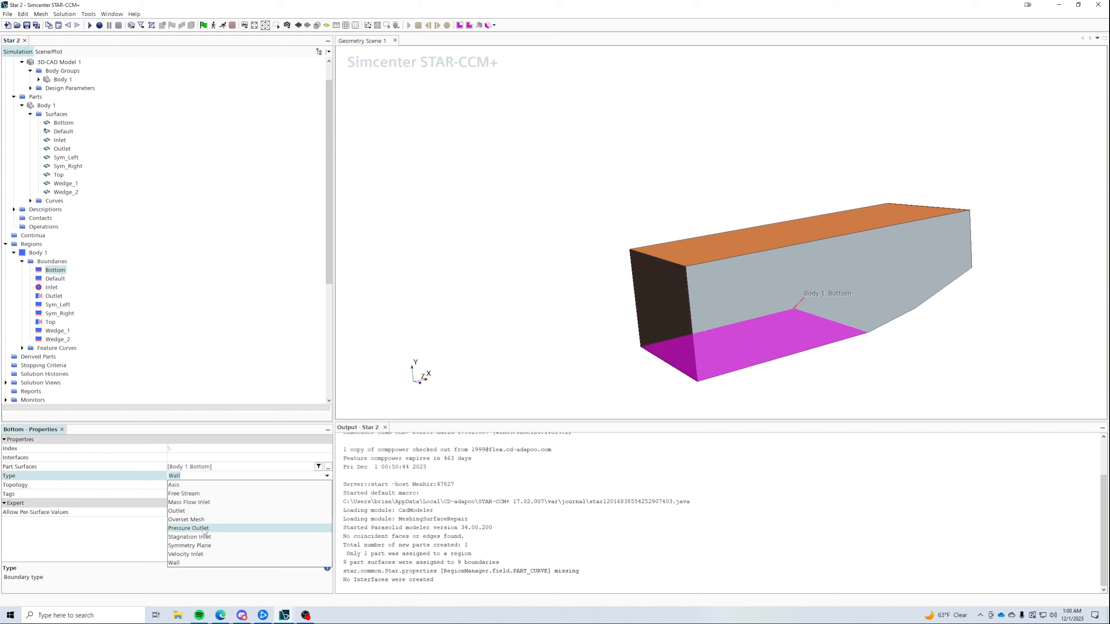
click(192, 545)
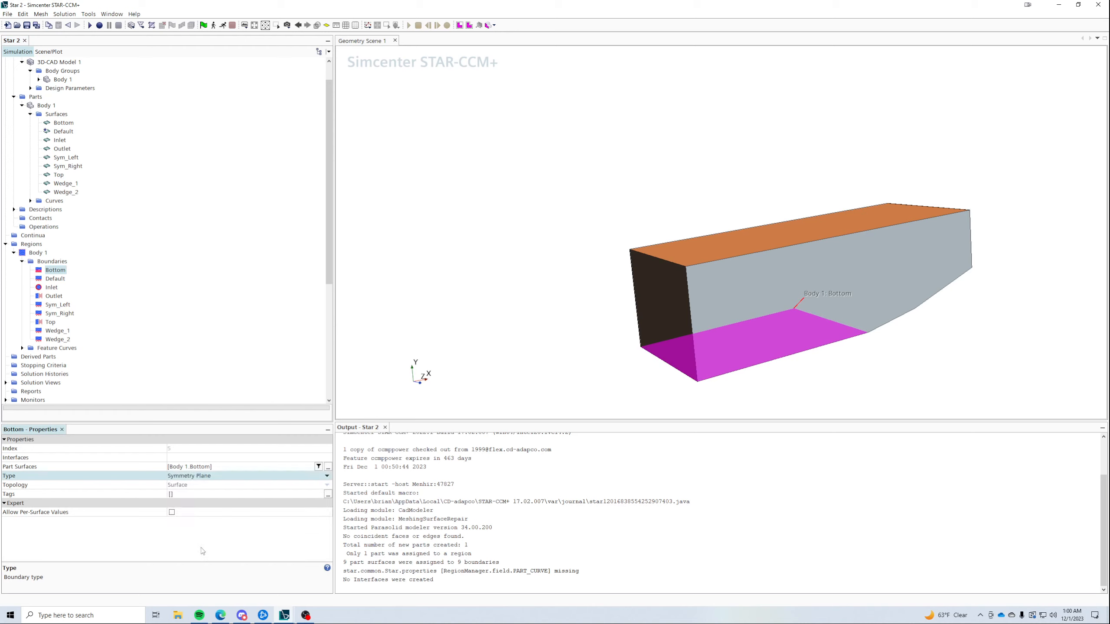
click(58, 305)
shift+click(60, 313)
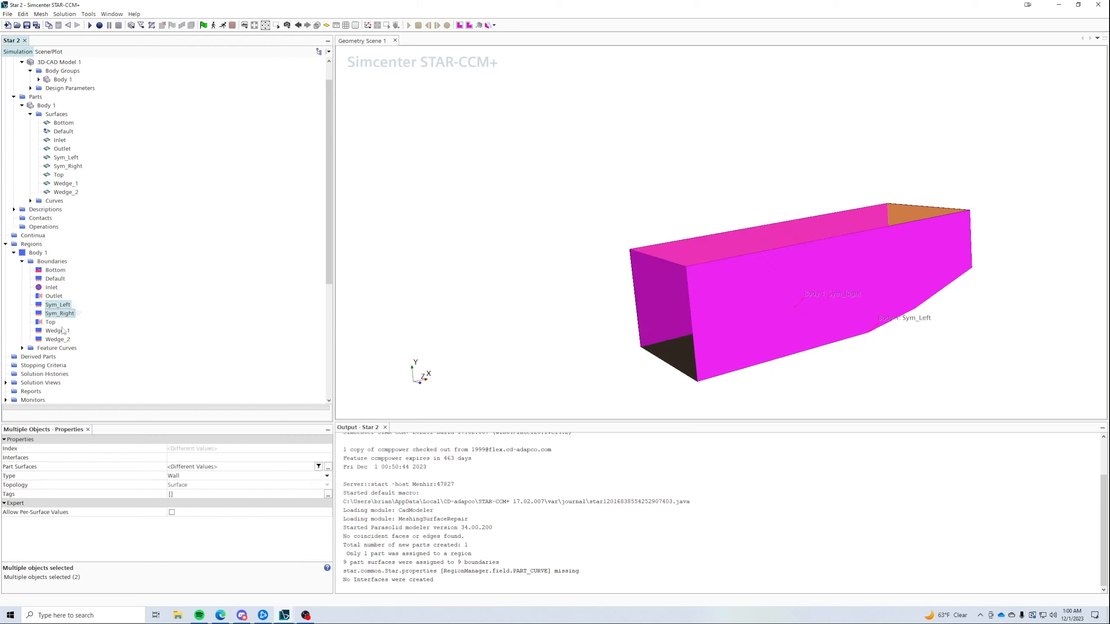
click(188, 476)
click(192, 545)
- Orbit the body to check the Inlet, Sym_Left and Bottom faces
drag(494, 355, 823, 335)
drag(690, 327, 791, 342)
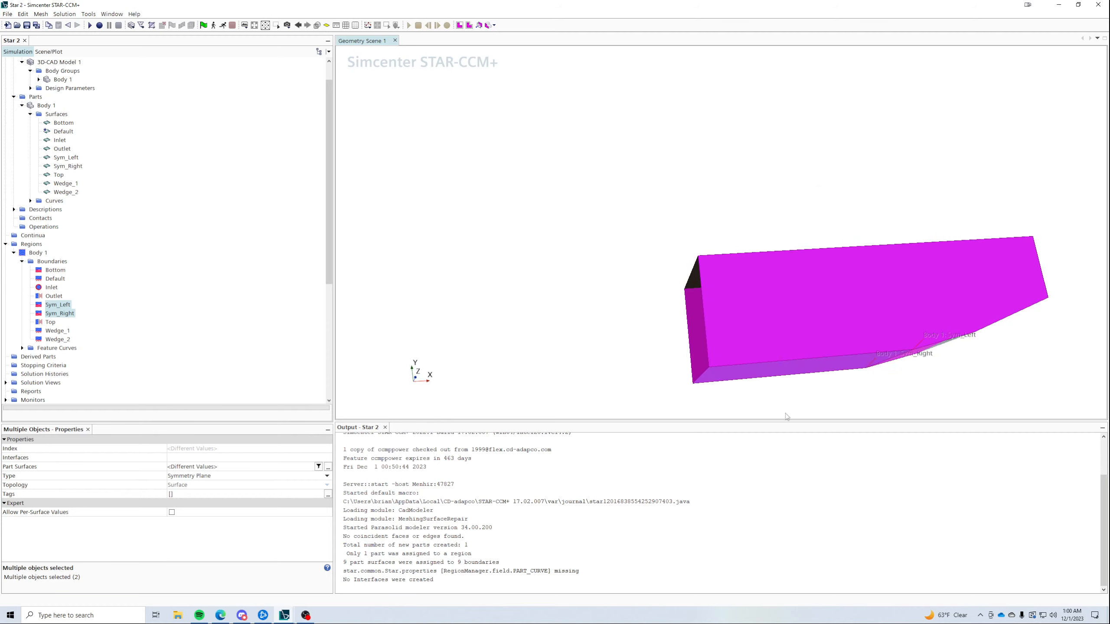
drag(786, 417, 797, 344)
click(717, 376)
click(911, 359)
drag(911, 359, 961, 268)
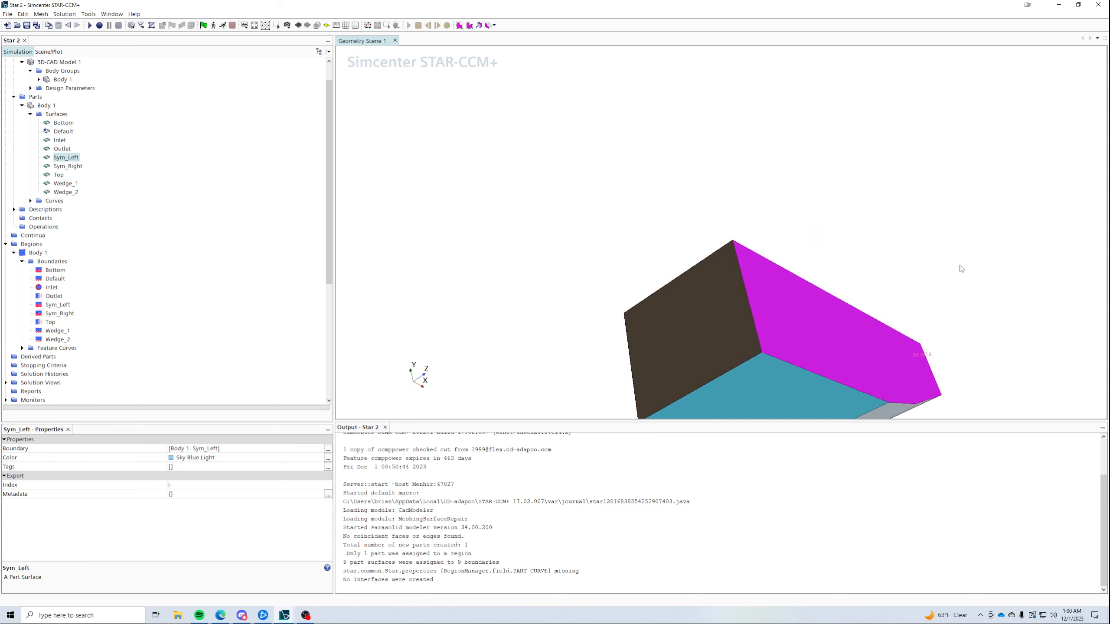
drag(782, 387, 579, 364)
click(798, 344)
scroll(793, 363, up, 3)
scroll(445, 267, down, 3)
- Orbit further to check Sym_Left and Sym_Right, and confirm Bottom's symmetry type
drag(767, 328, 762, 327)
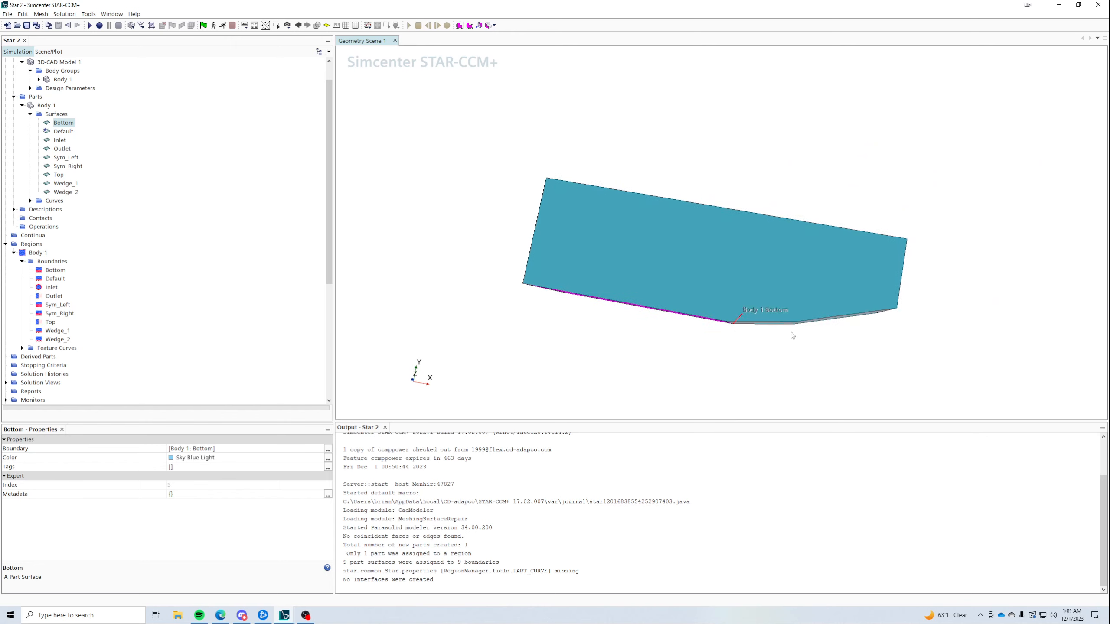
drag(721, 321, 786, 357)
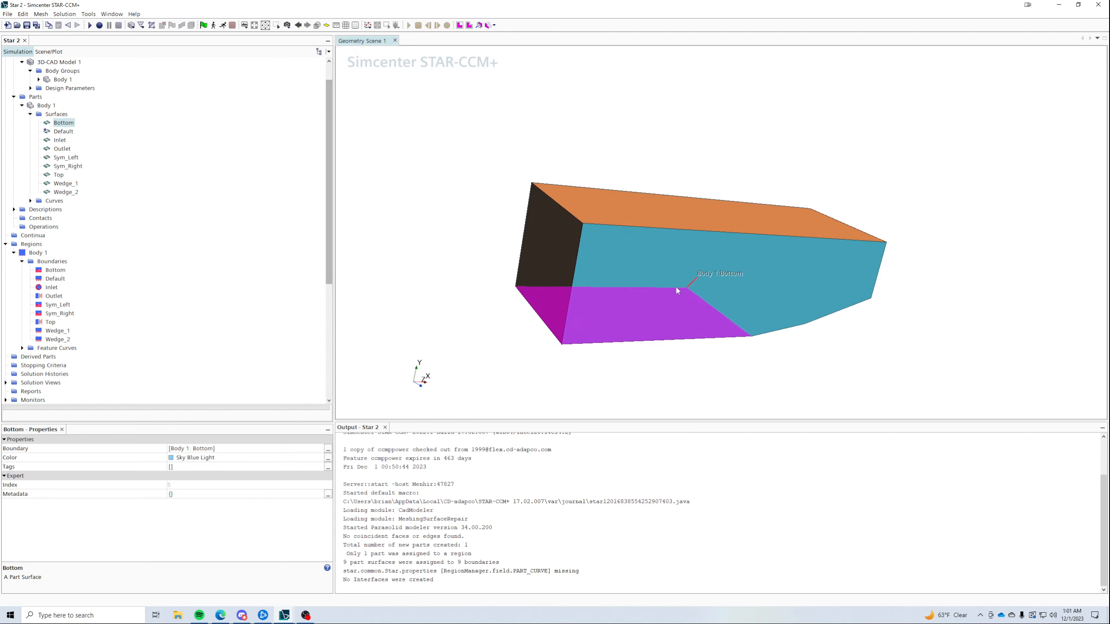
drag(541, 292, 601, 312)
click(651, 279)
drag(448, 241, 515, 227)
click(475, 162)
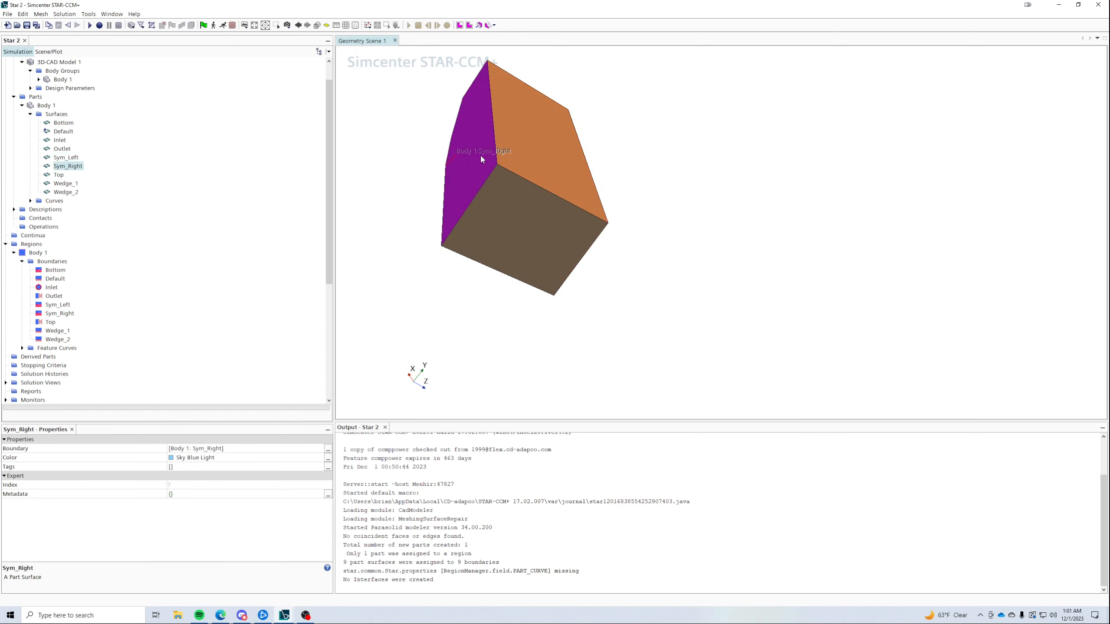
drag(624, 245, 413, 199)
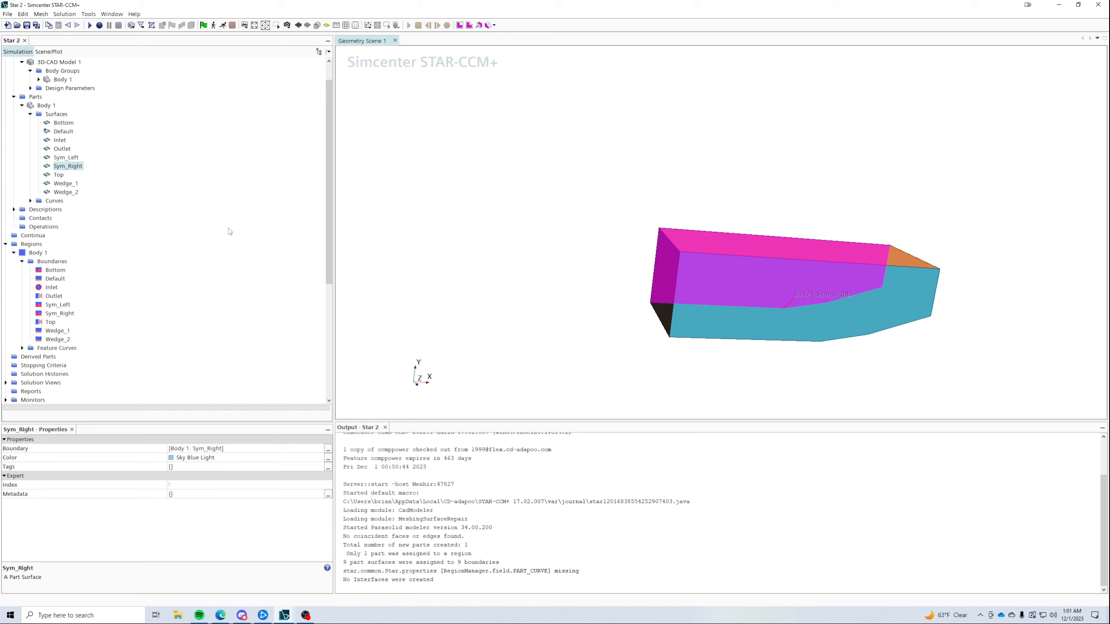
click(55, 270)
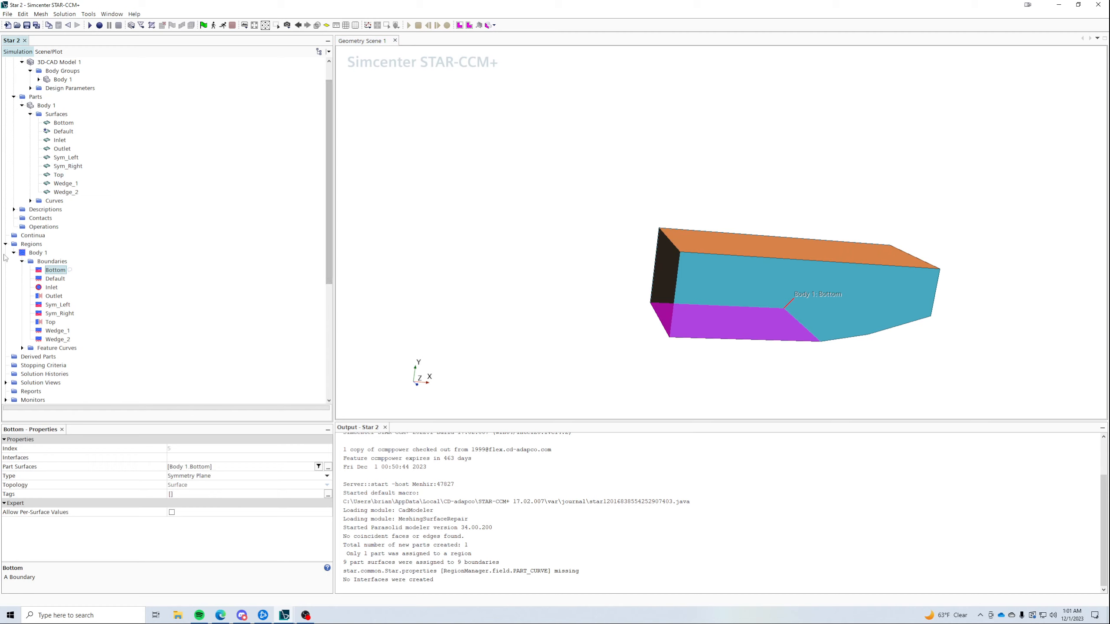
click(32, 245)
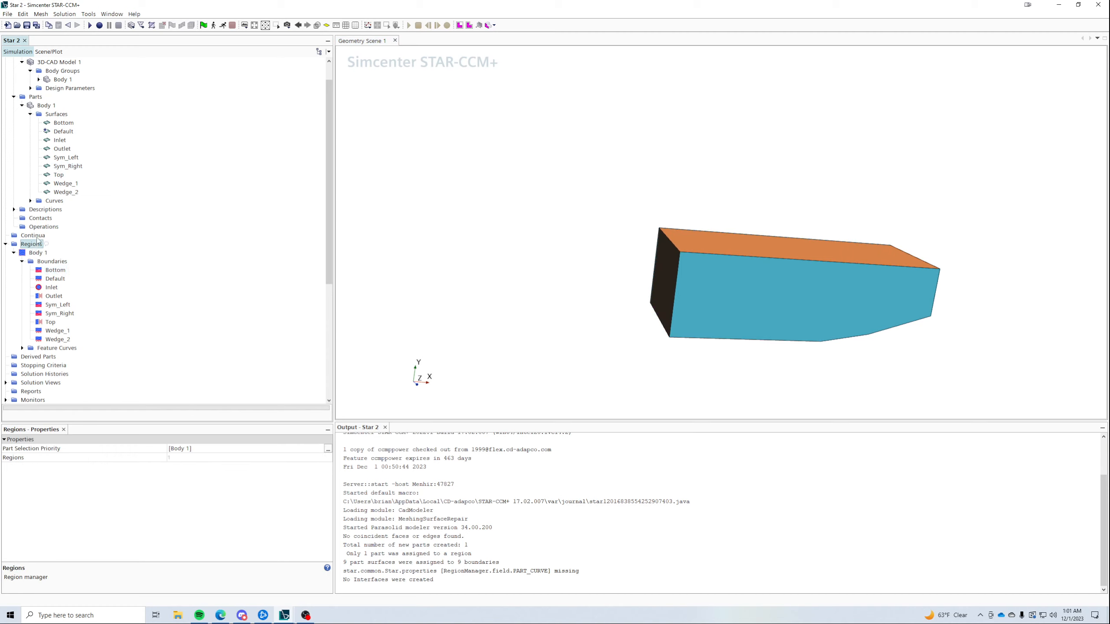
- Create an Automated Mesh on Body 1 using Surface Remesher and Trimmed Cell Mesher
click(40, 226)
right_click(36, 227)
mouse_move(82, 232)
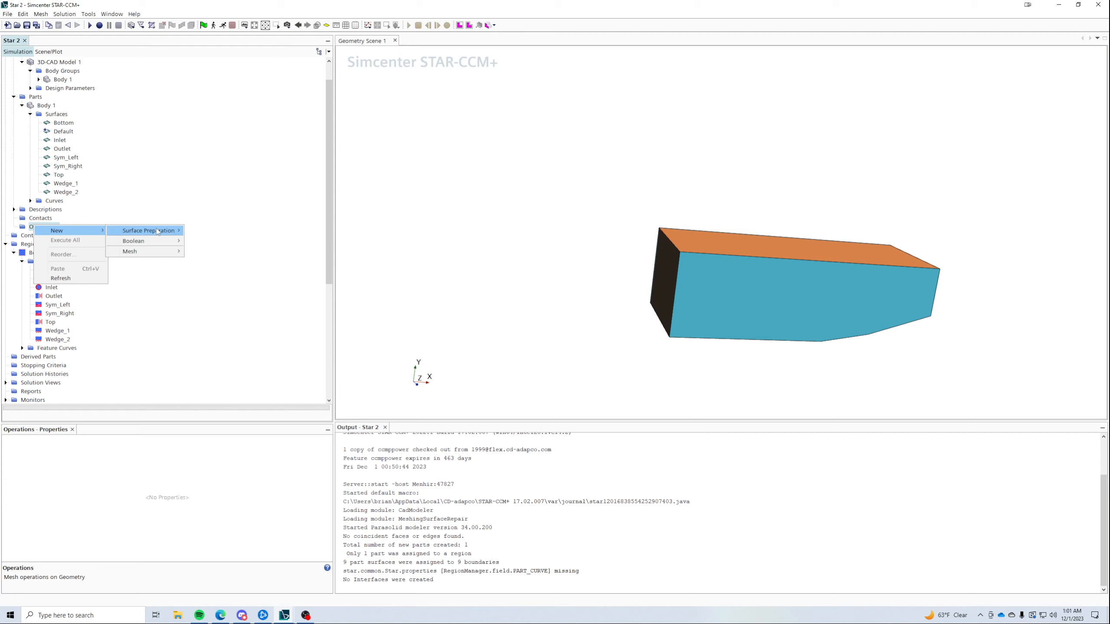
mouse_move(145, 243)
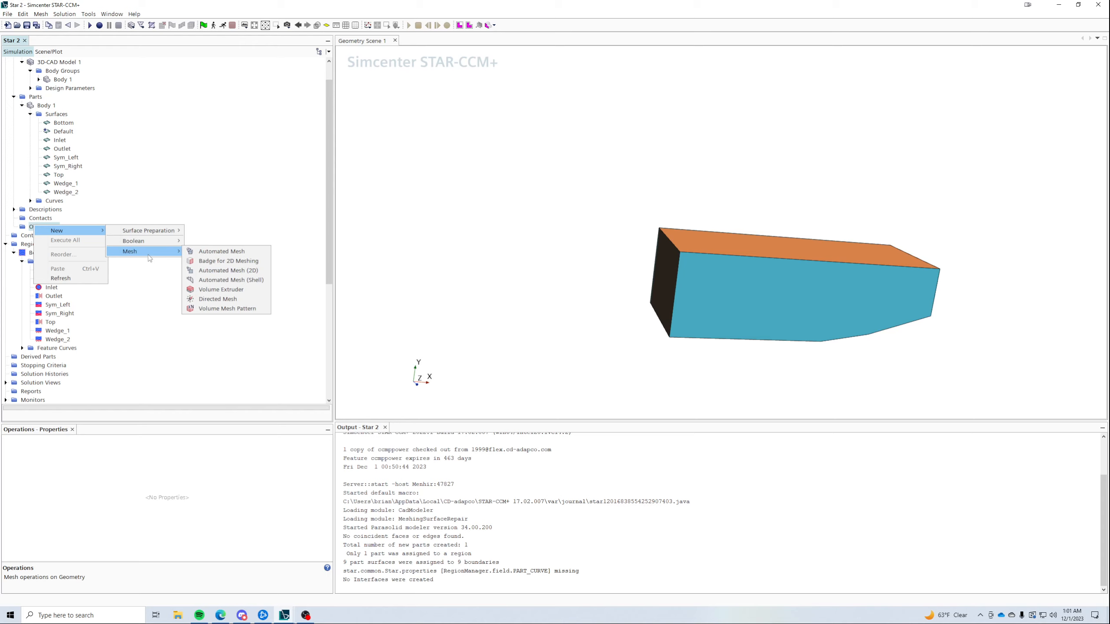
click(215, 253)
click(433, 187)
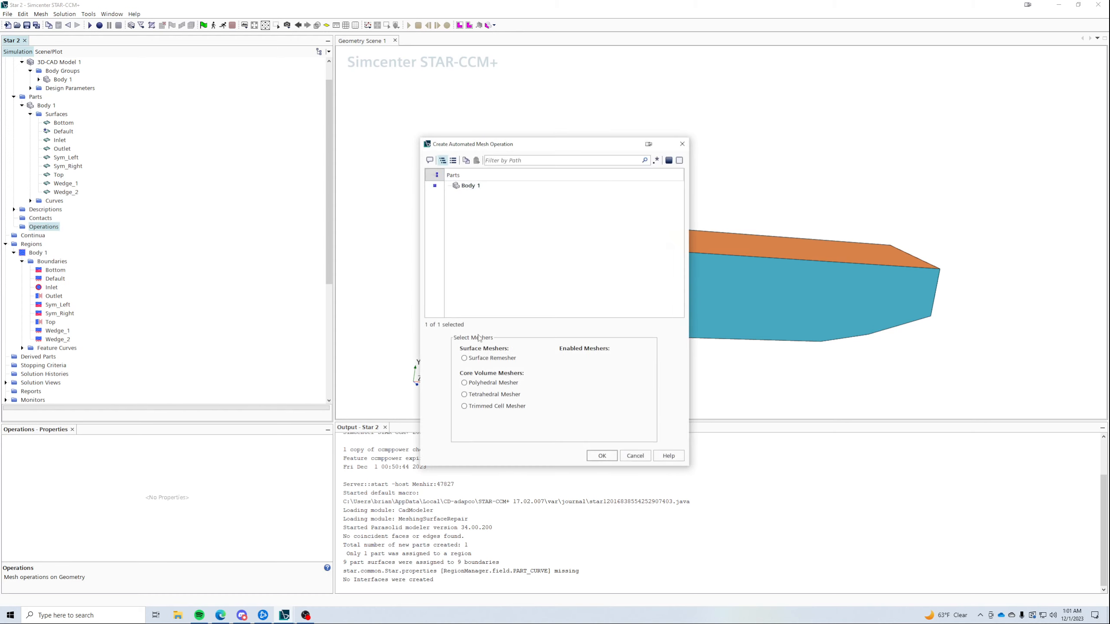
click(487, 358)
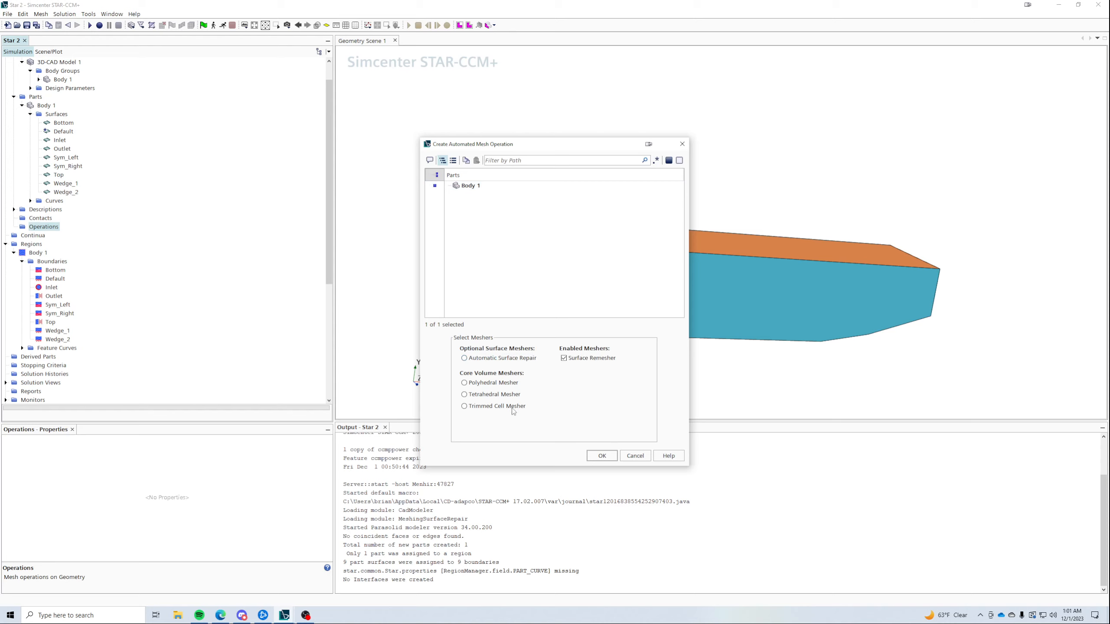
click(476, 407)
click(601, 456)
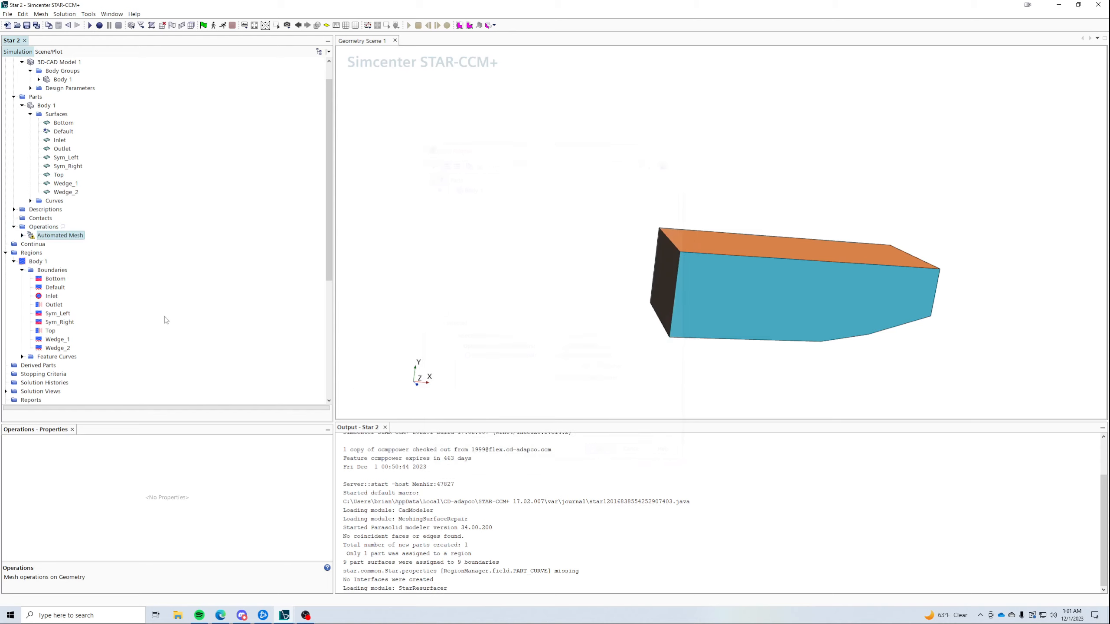
click(22, 236)
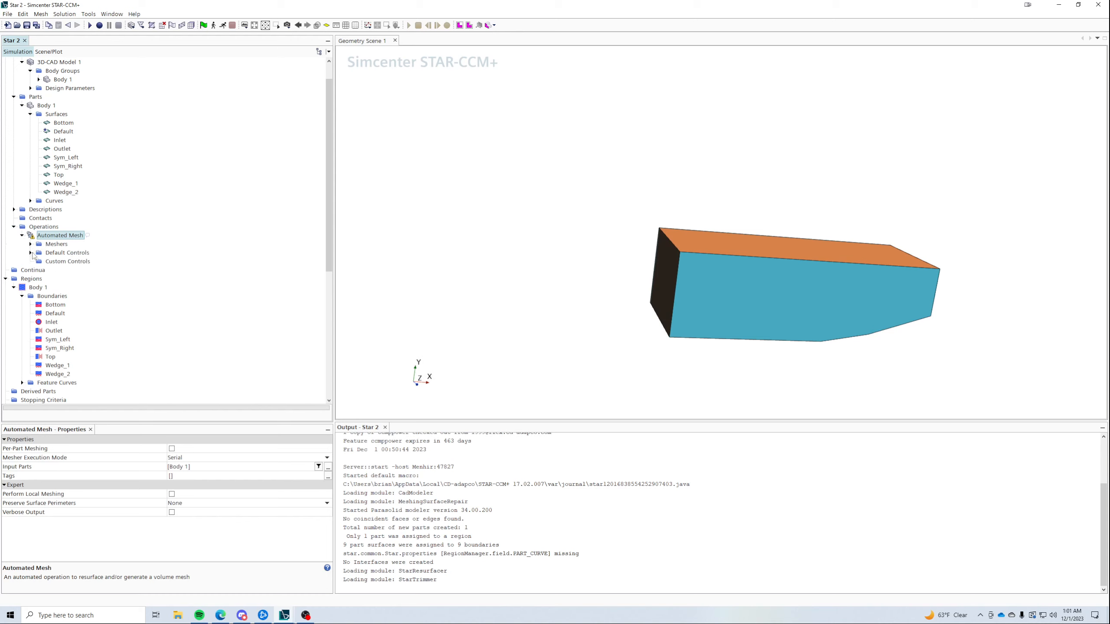
- Set the base size to 0.01 m and commit the number of prism layers
click(30, 253)
click(66, 261)
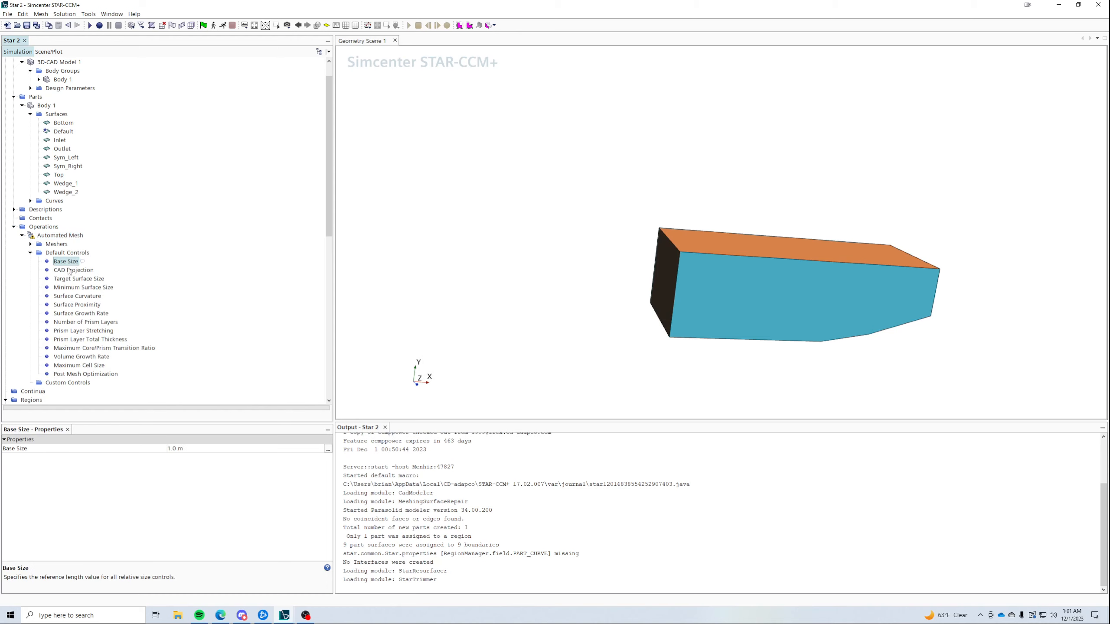
click(204, 450)
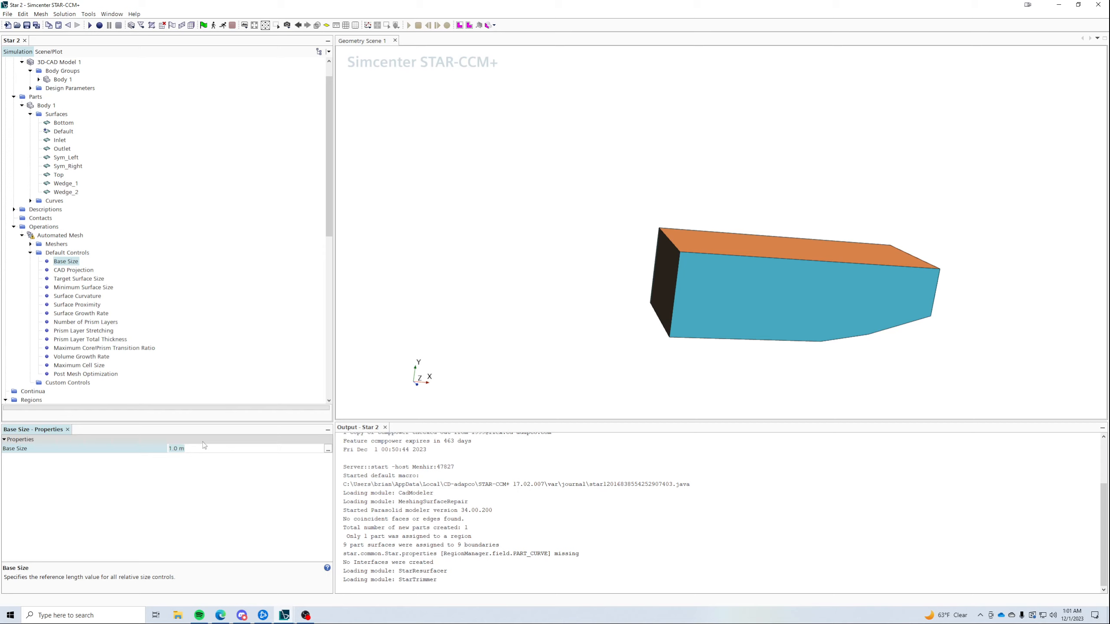
text(0.01)
key(Return)
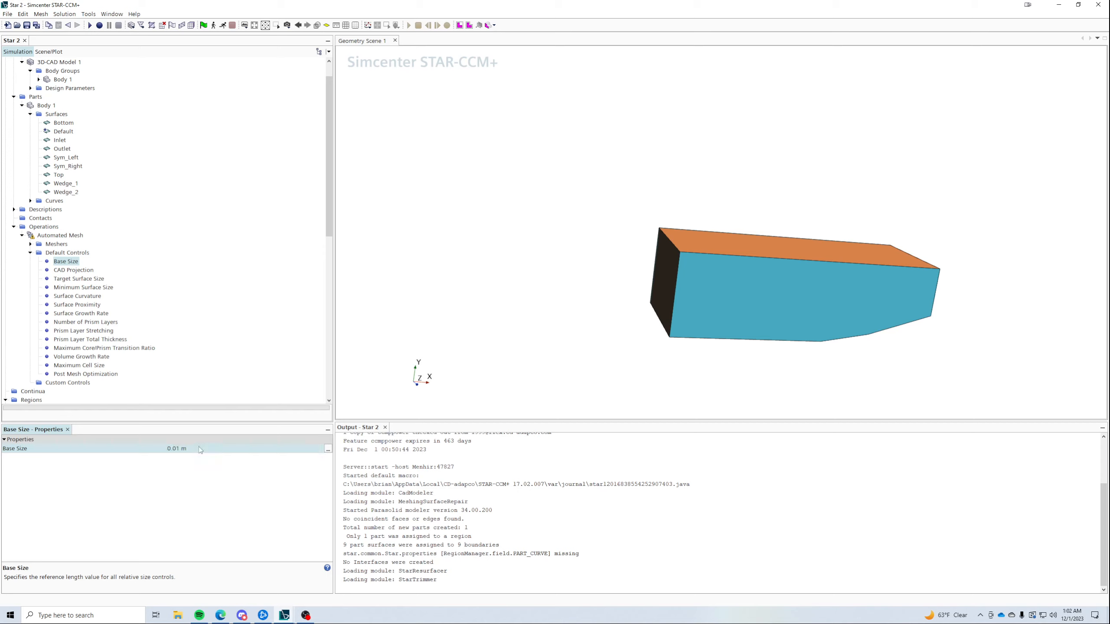
click(100, 322)
click(182, 449)
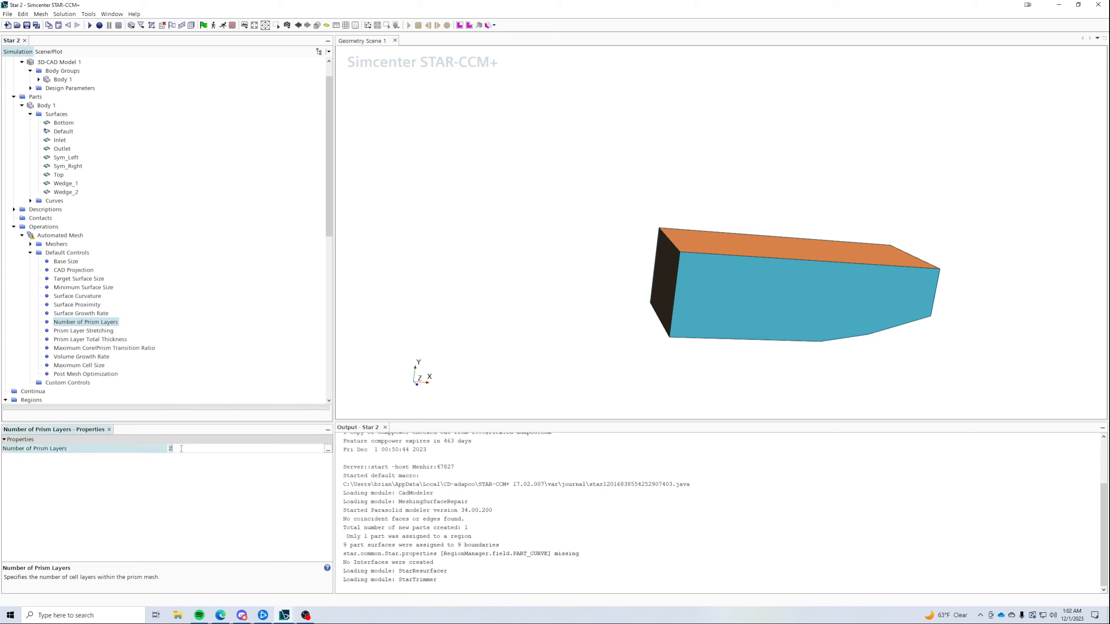
key(Return)
- Set the surface growth rate to a user-specified 1.05
click(85, 313)
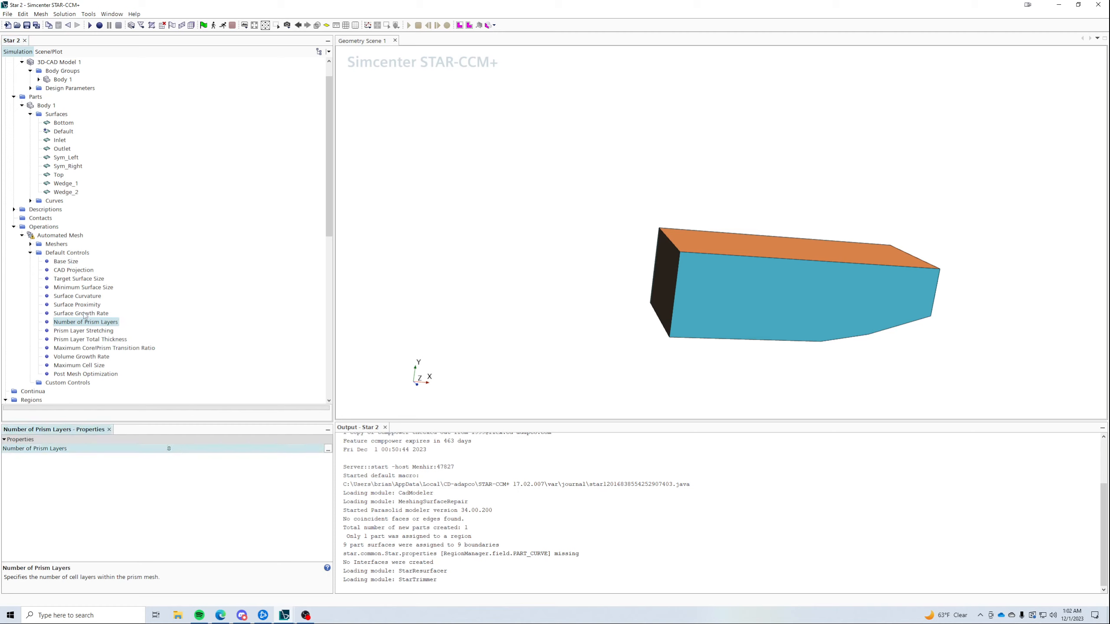
click(186, 450)
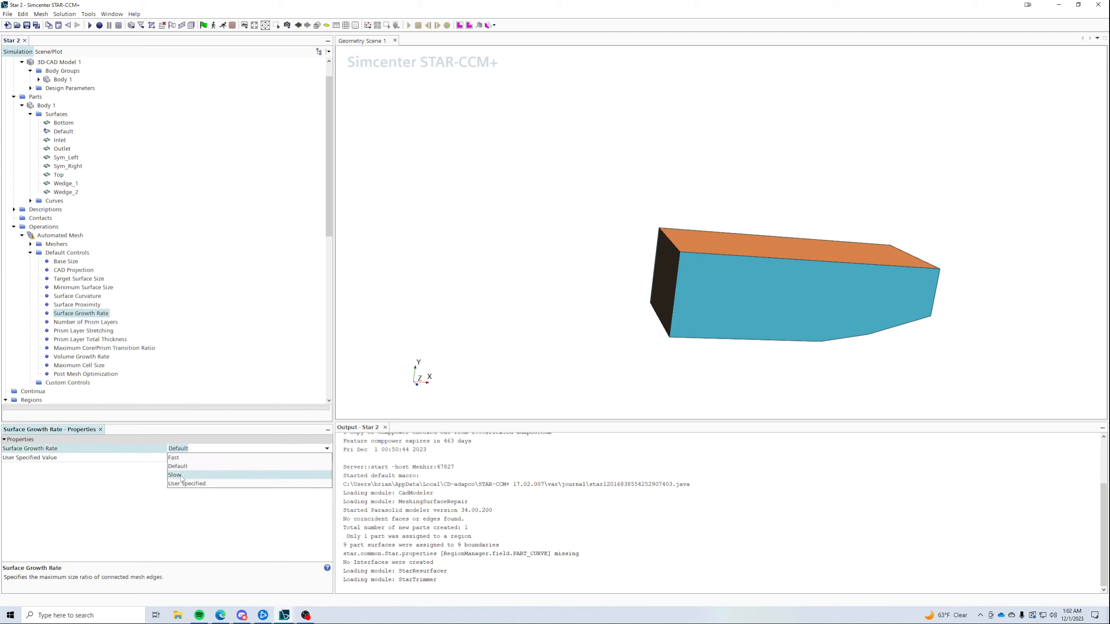
click(183, 483)
click(189, 458)
text(1.0)
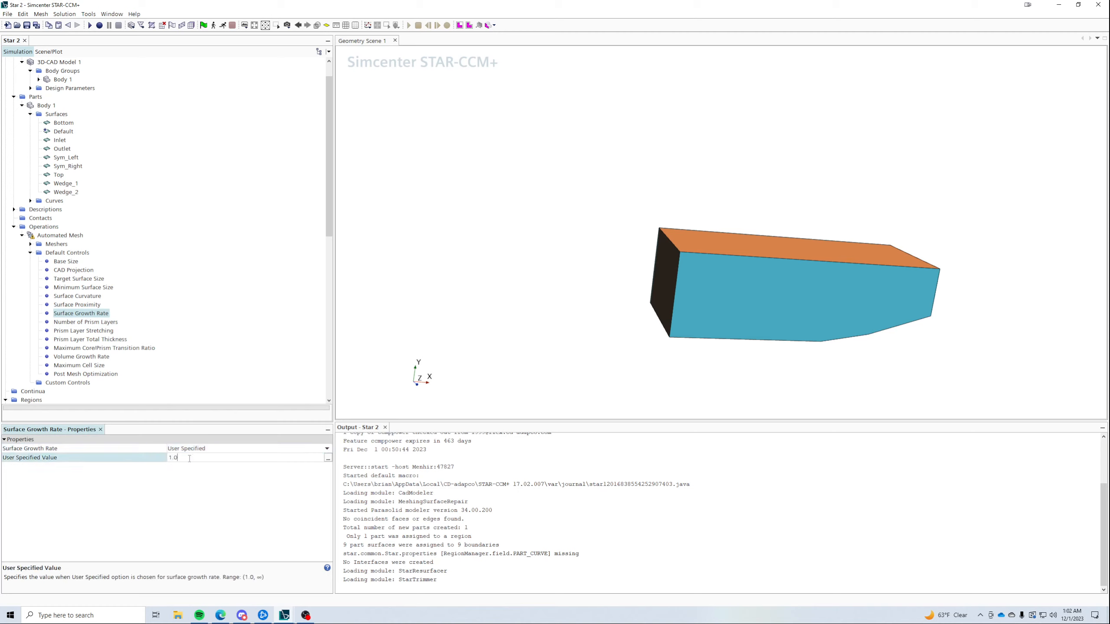
text(5)
key(Return)
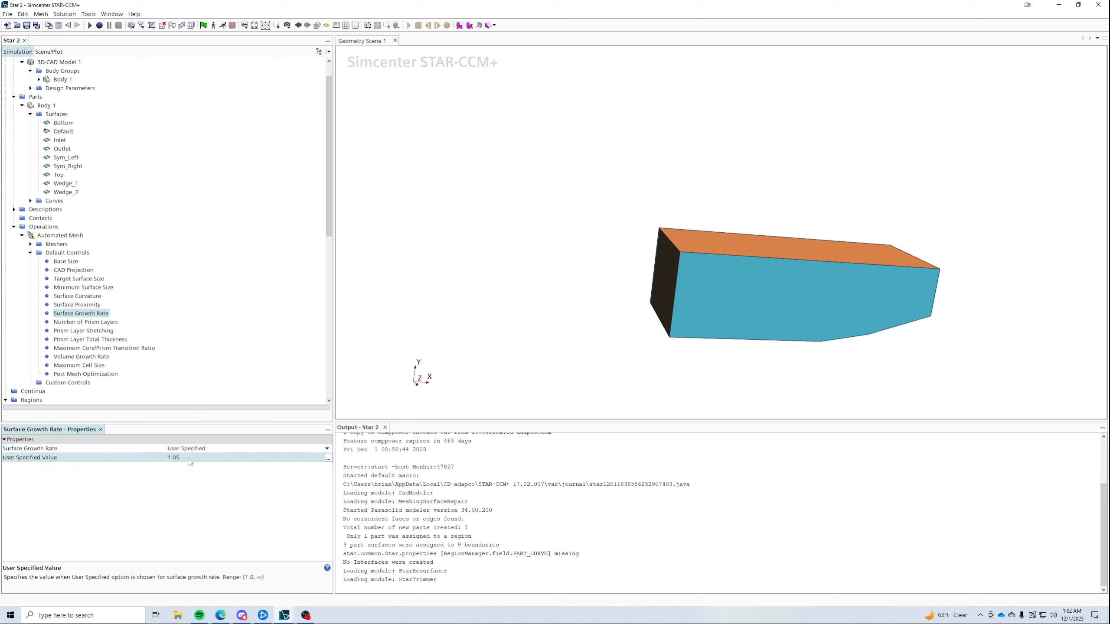
- Set the default volume growth rate to Very Slow and review the prism layer settings
click(84, 357)
click(197, 450)
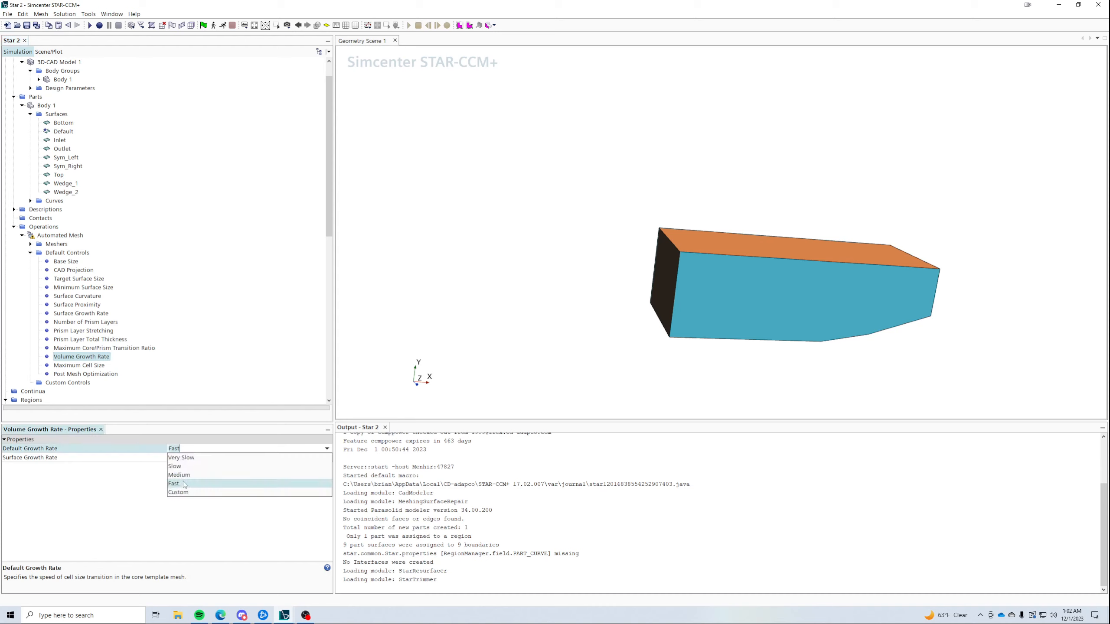
click(188, 461)
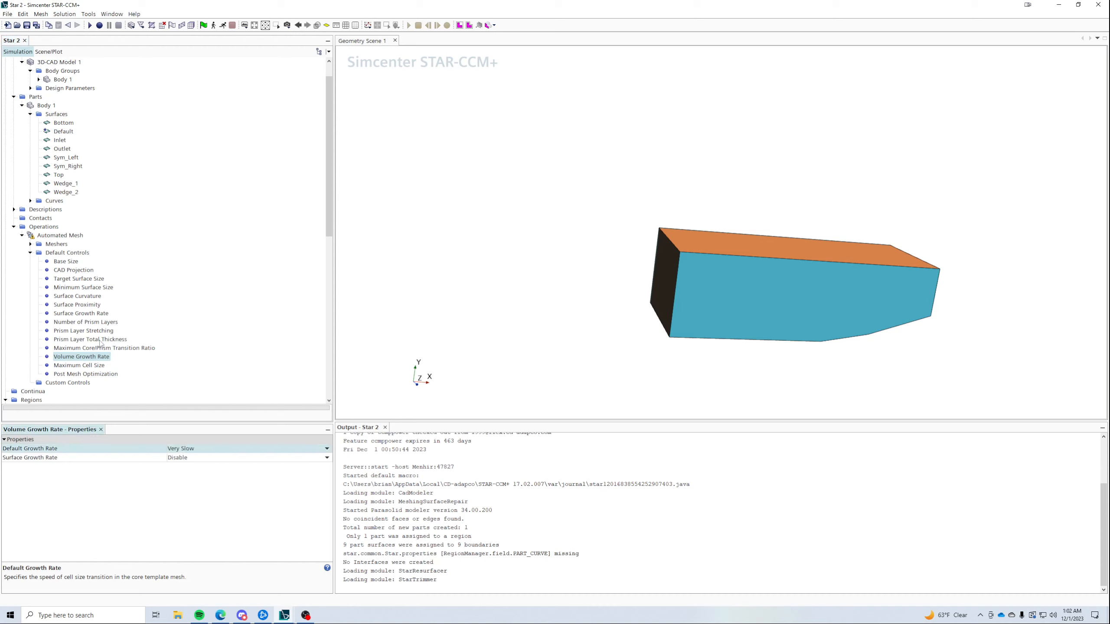
click(98, 348)
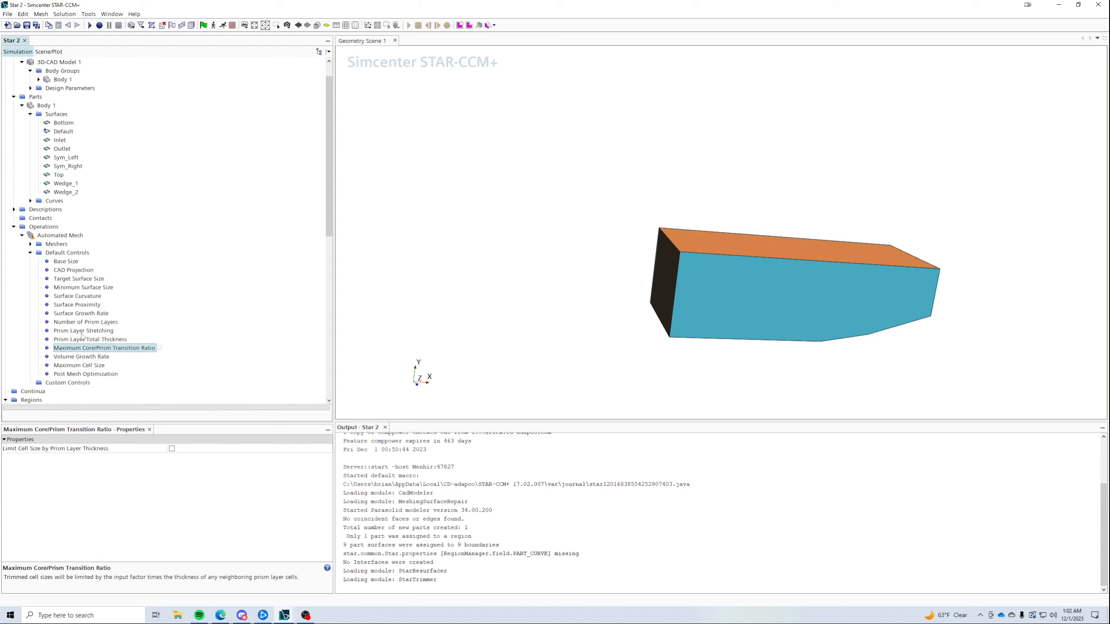
click(90, 340)
click(193, 458)
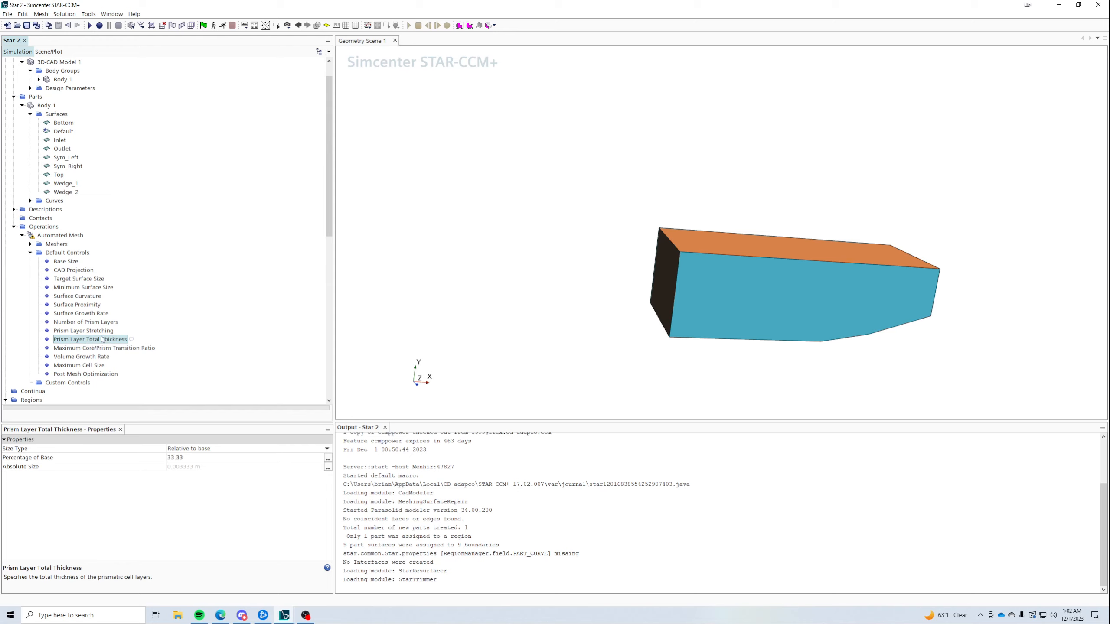
- Review the prism layer, growth rate and proximity defaults, then enter a first minimum surface size value
click(83, 330)
click(86, 322)
click(88, 313)
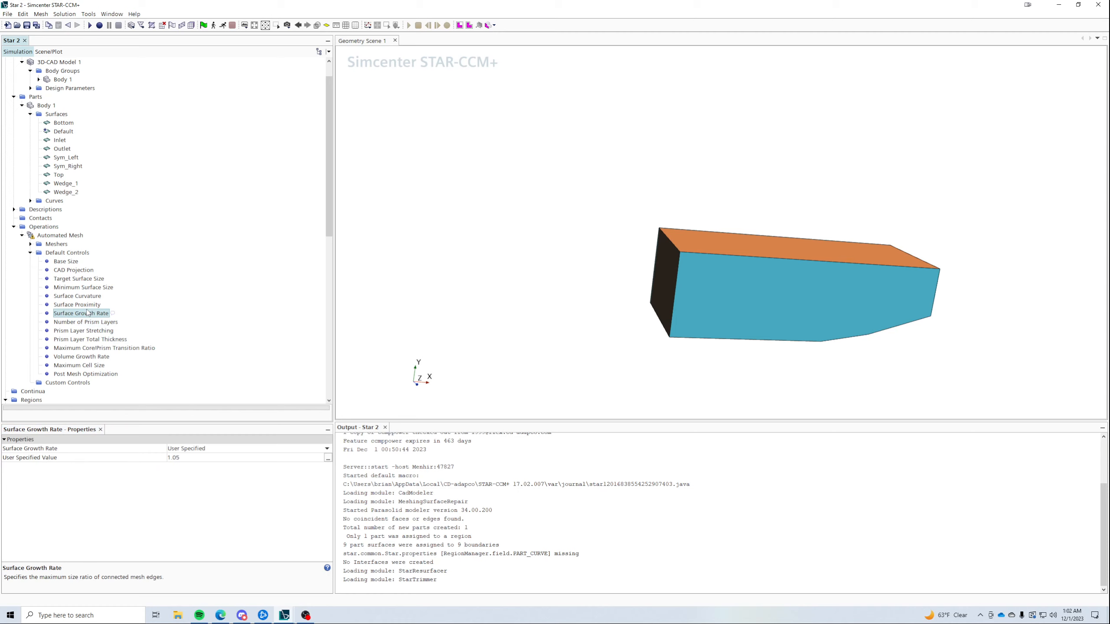
click(90, 305)
click(89, 290)
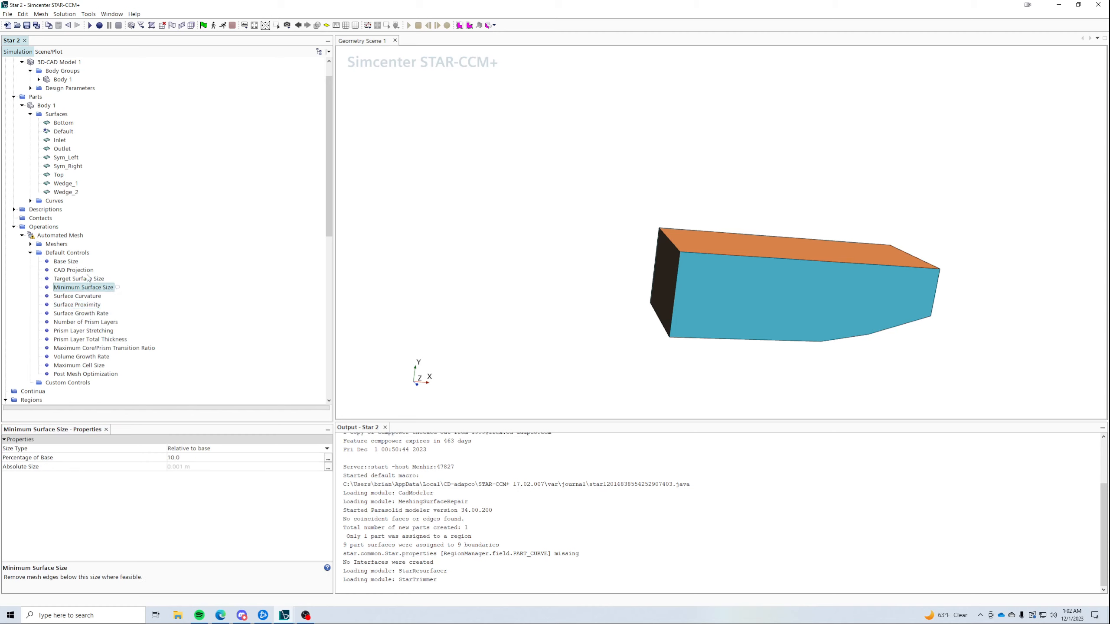
click(183, 459)
text(0)
key(Return)
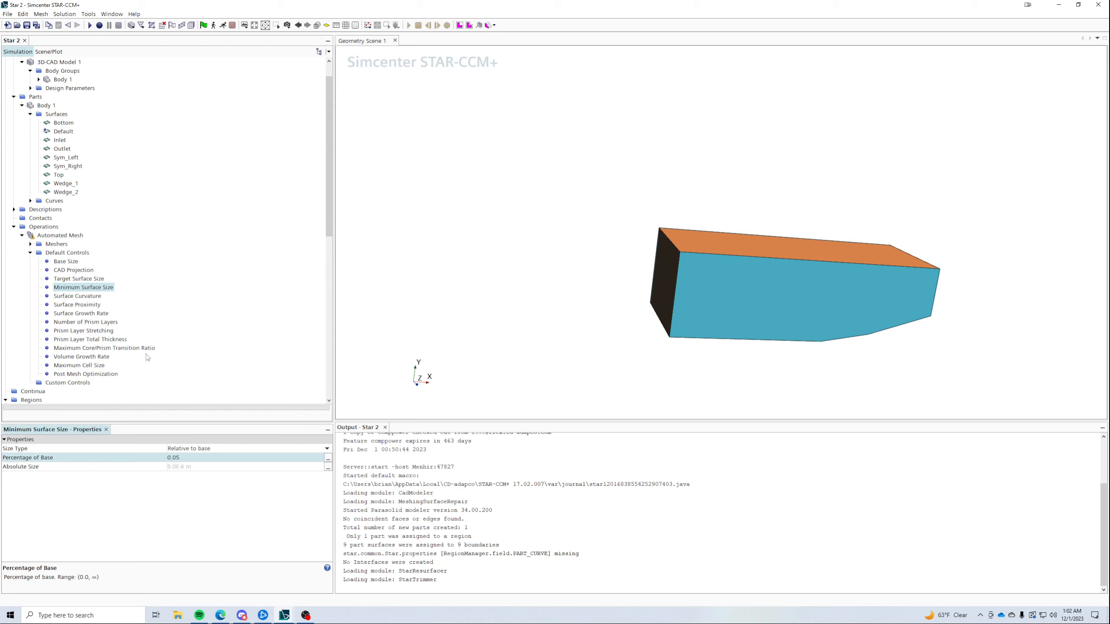
- Check the base and target surface sizes, then correct the minimum surface size to 5% of base
click(80, 278)
click(66, 262)
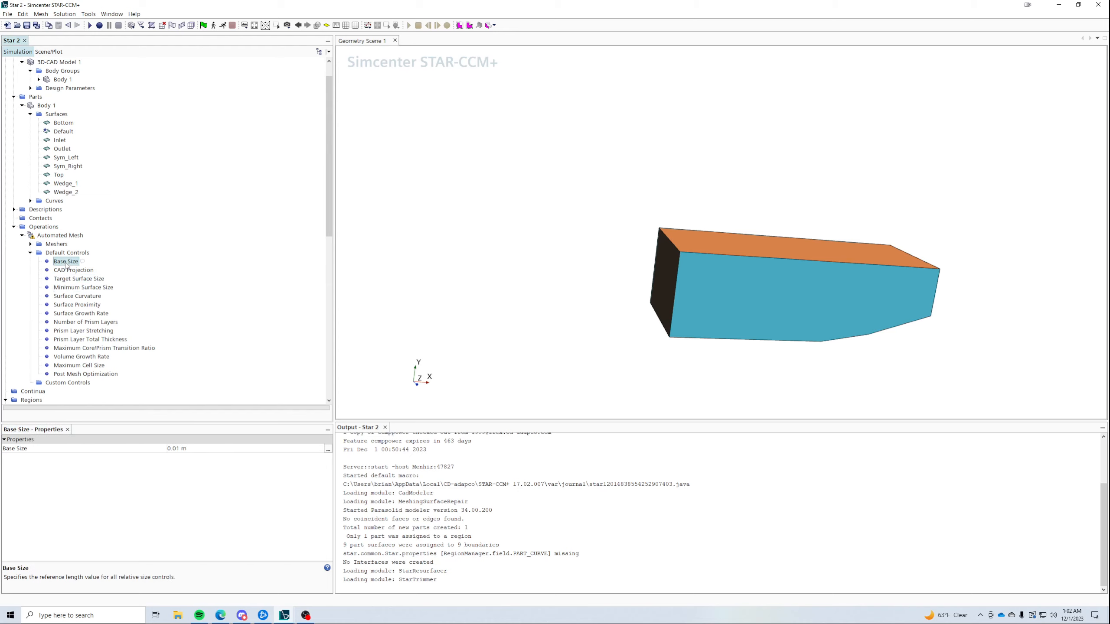
click(76, 280)
click(85, 288)
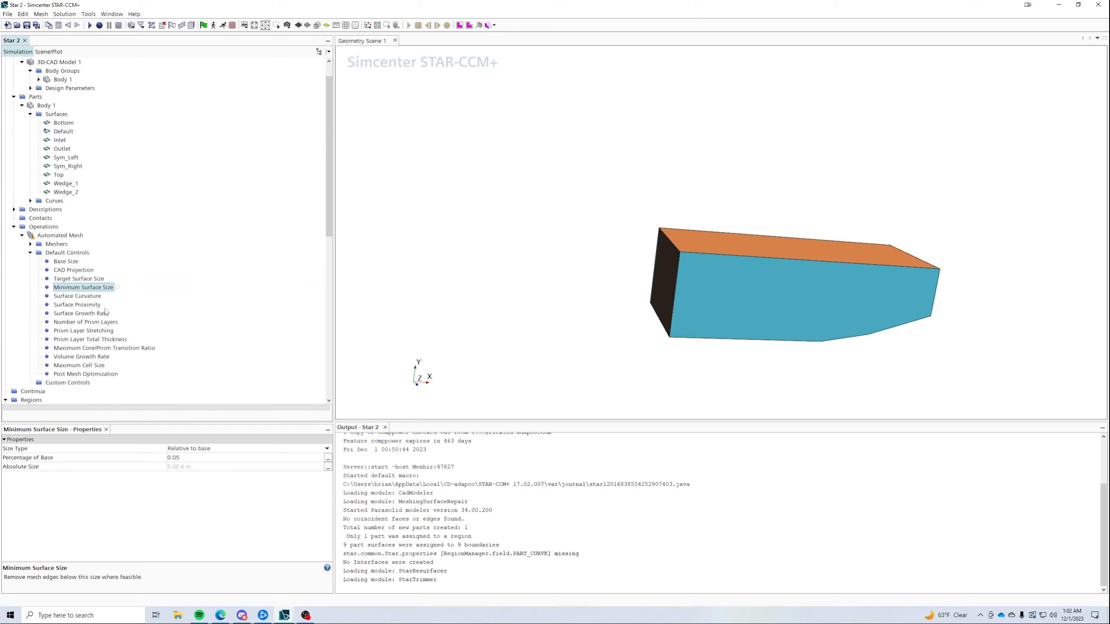
click(204, 457)
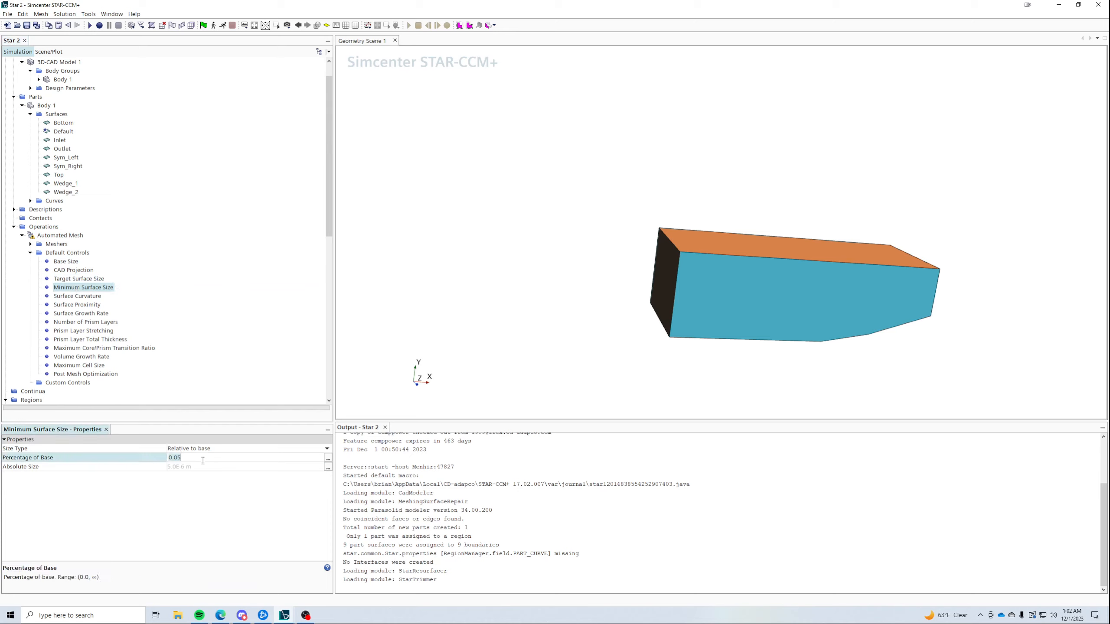
text(5)
key(Return)
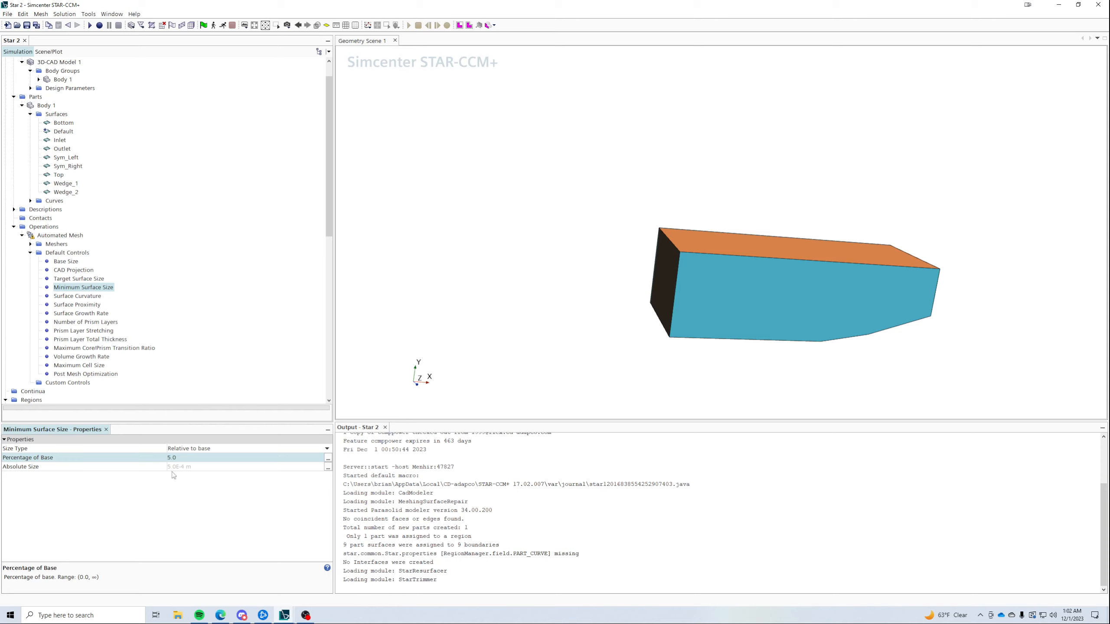
click(71, 278)
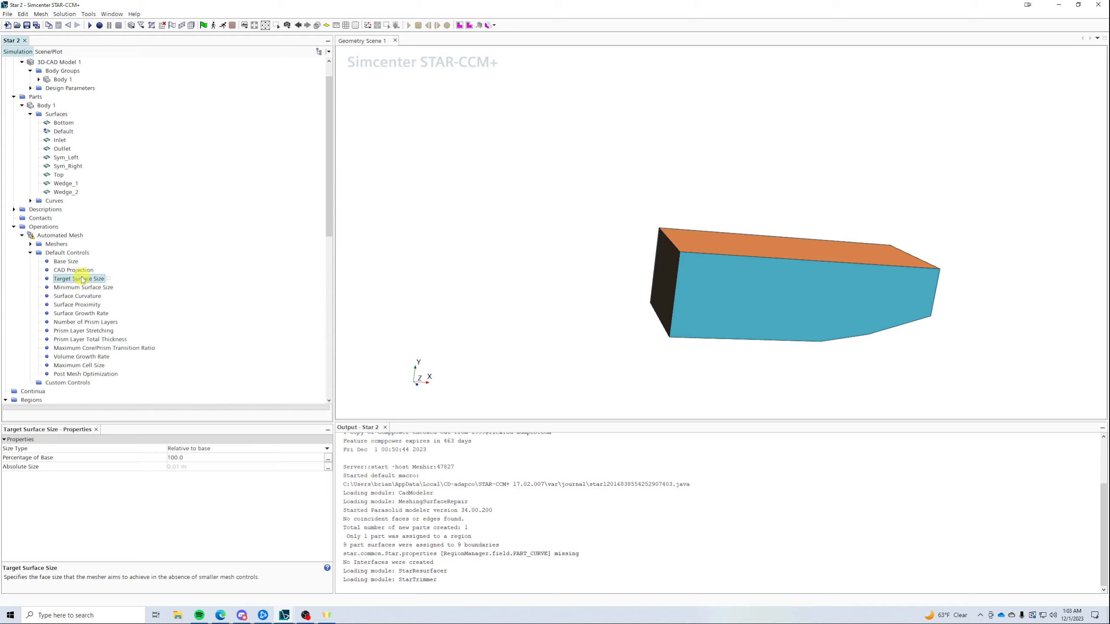
click(58, 287)
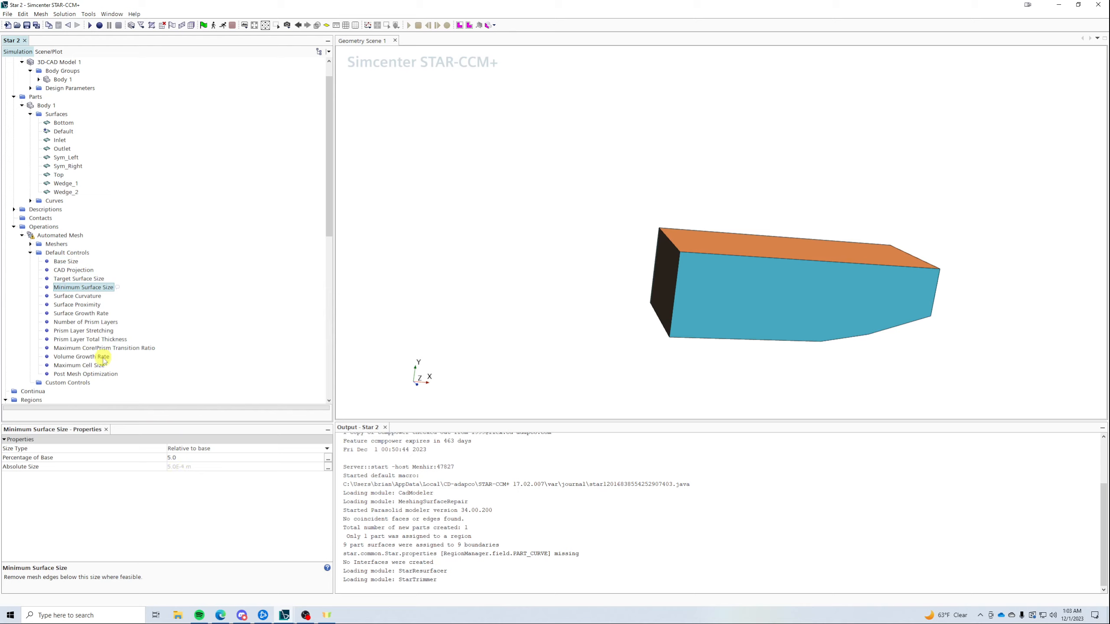
- Set the maximum cell size to 800% of base
click(89, 341)
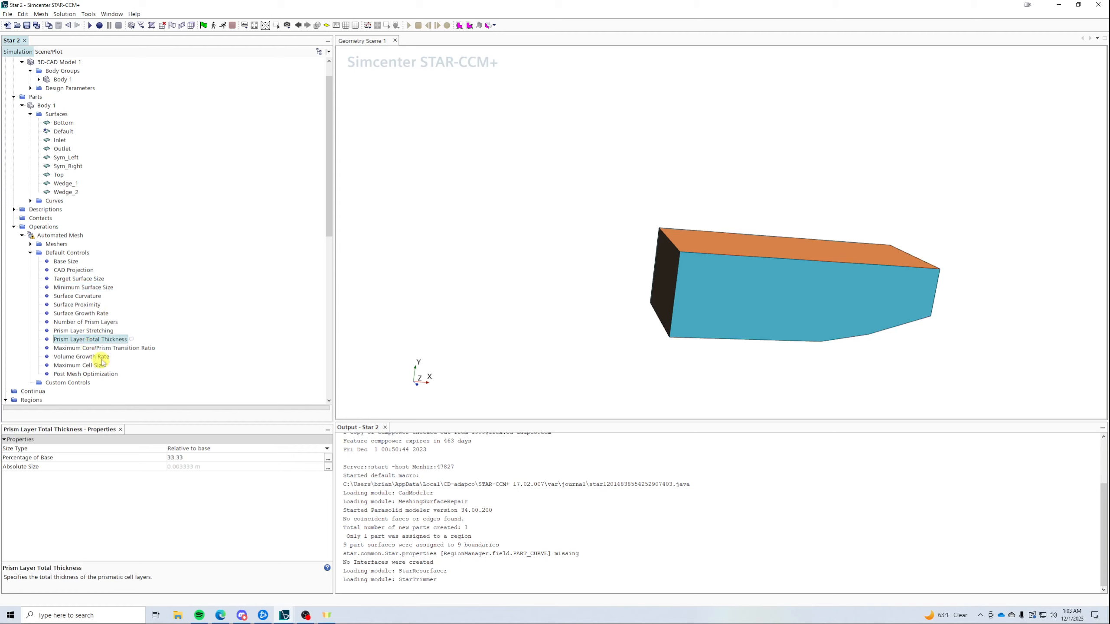
click(77, 366)
click(191, 457)
text(800)
key(Return)
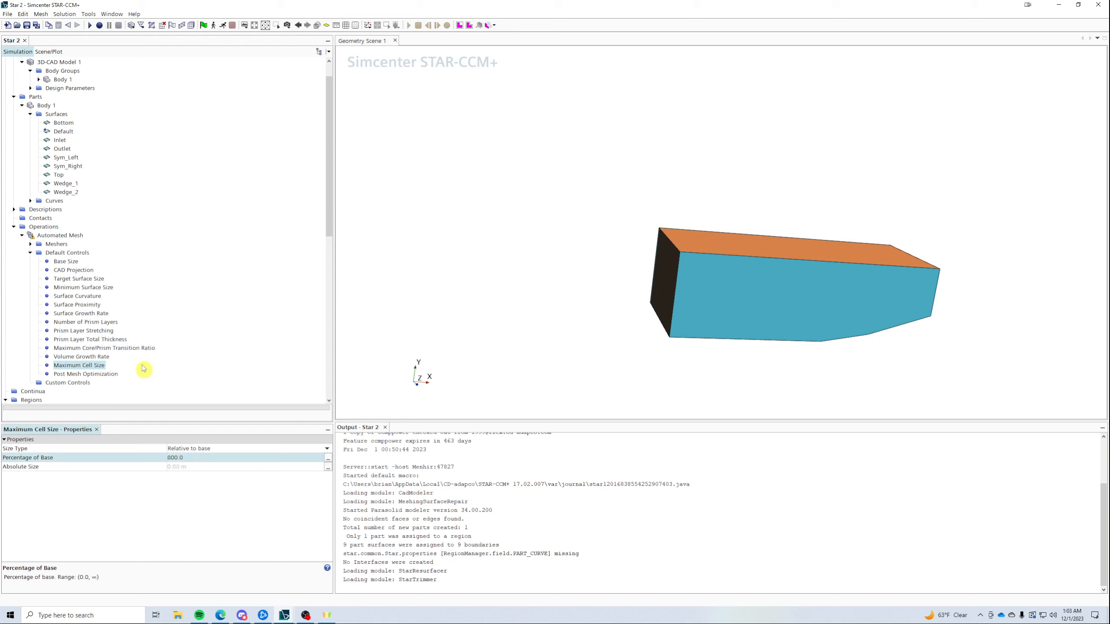
click(61, 384)
- Create a new Surface Control under Custom Controls
right_click(65, 382)
mouse_move(83, 384)
click(153, 398)
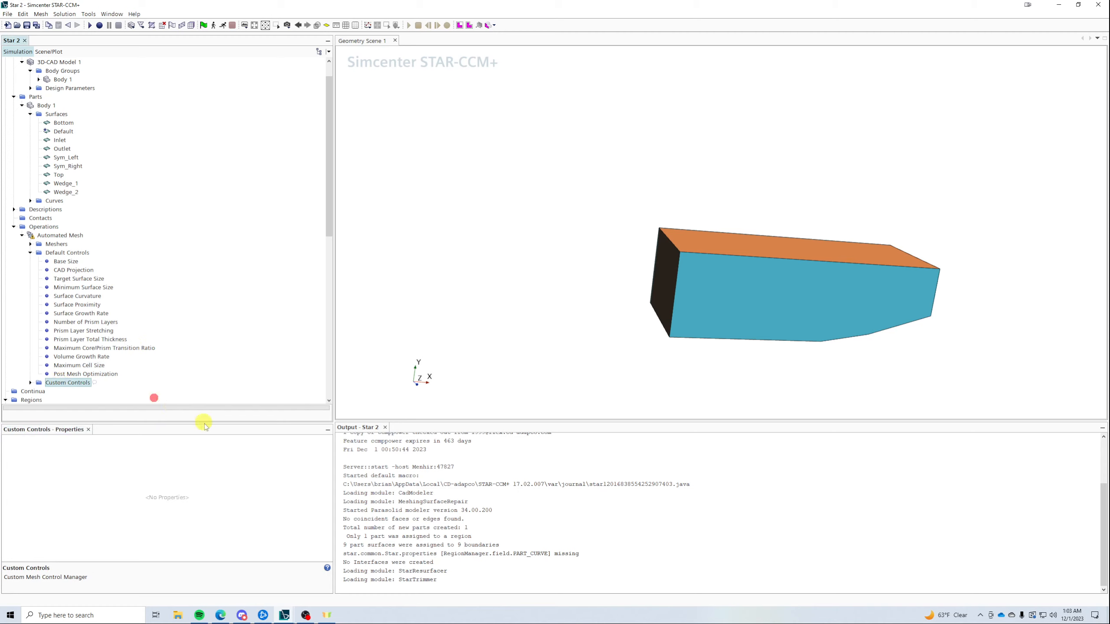
click(31, 383)
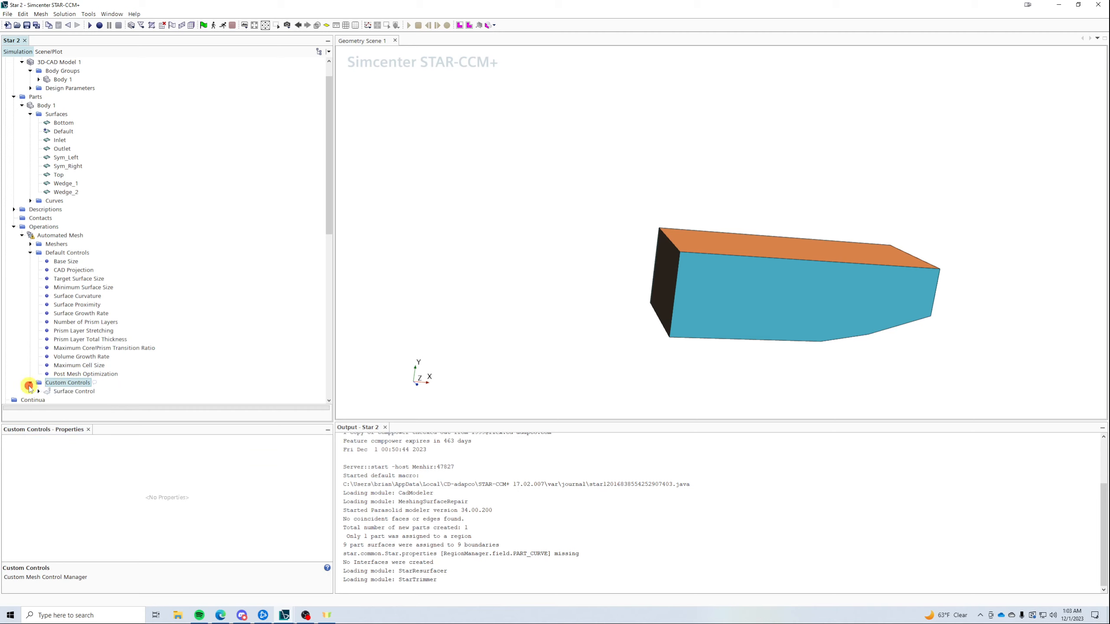
click(52, 393)
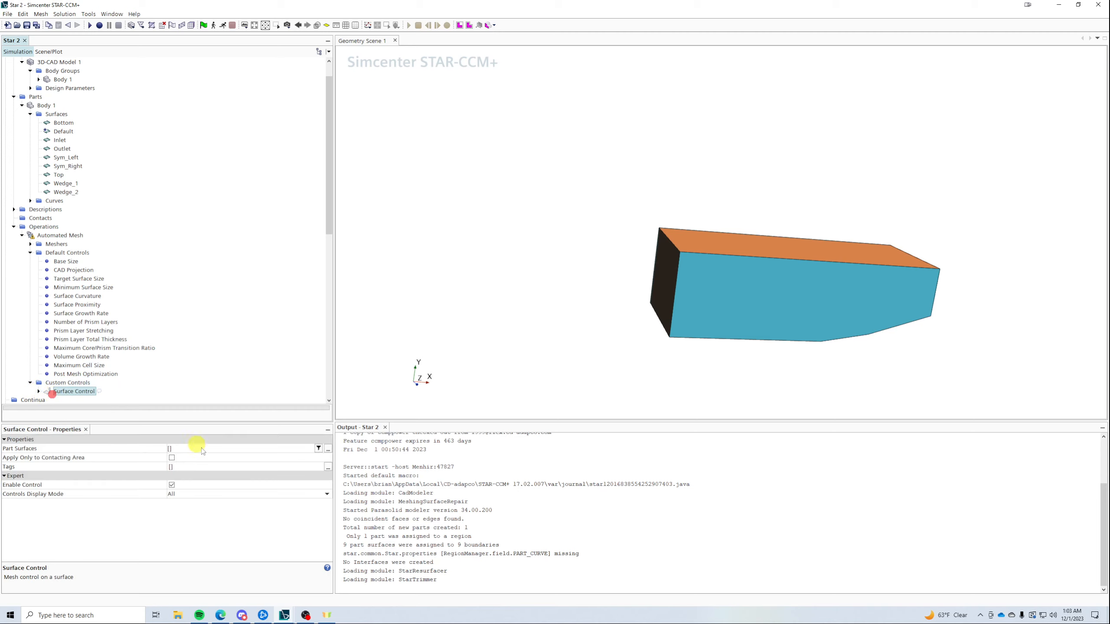
- Apply the control to the Bottom, Default, Inlet, Outlet, Sym_Left, Sym_Right and Top surfaces
click(188, 451)
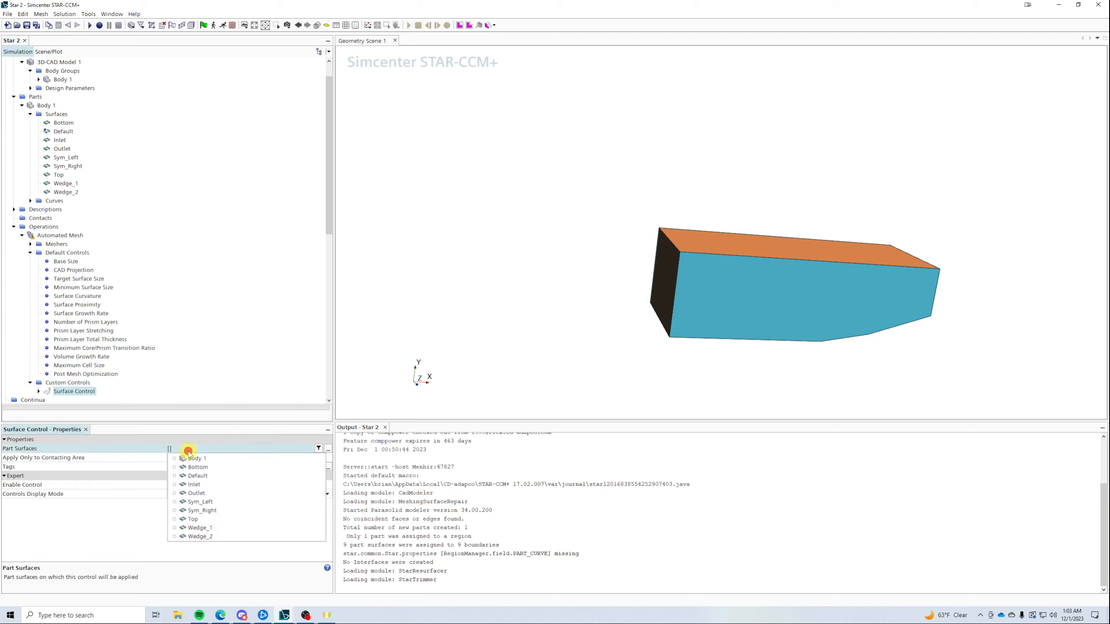
click(204, 468)
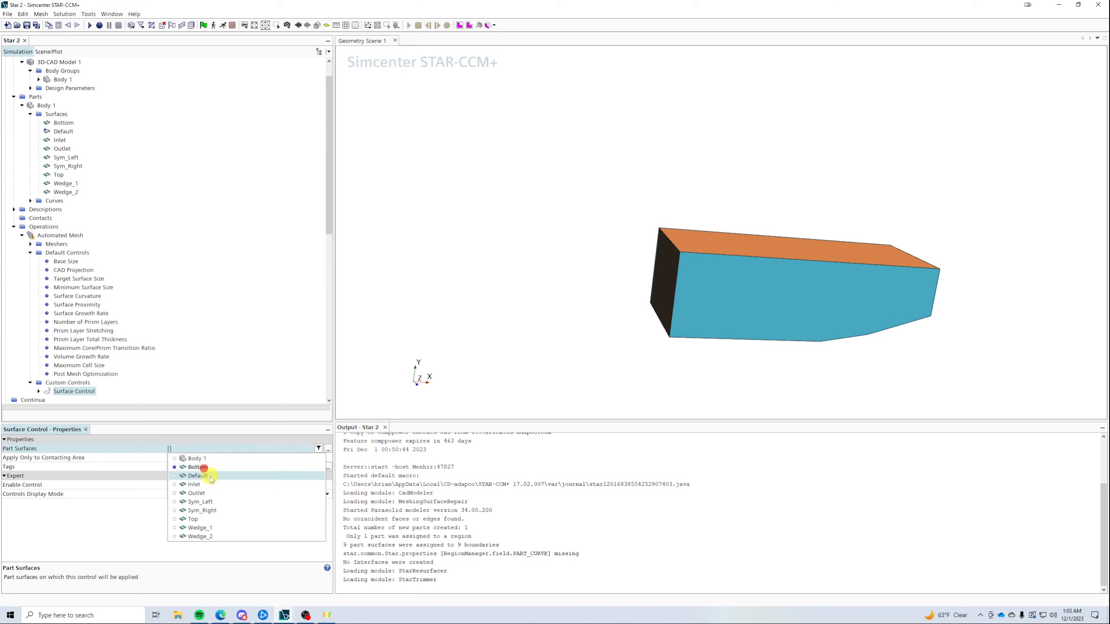
click(211, 502)
click(211, 510)
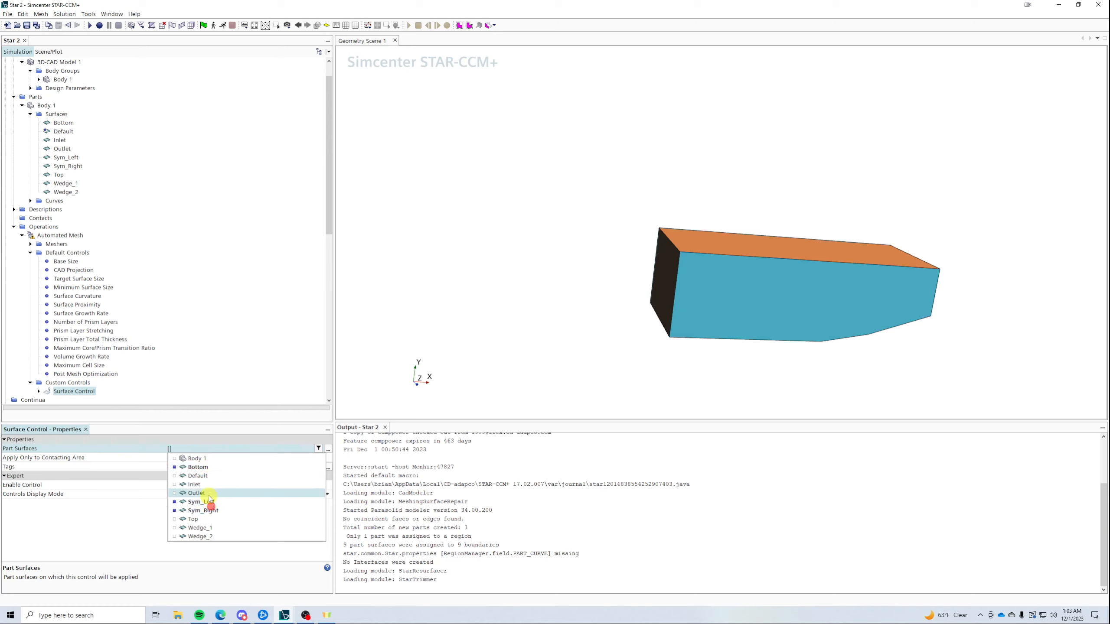
click(207, 493)
click(206, 484)
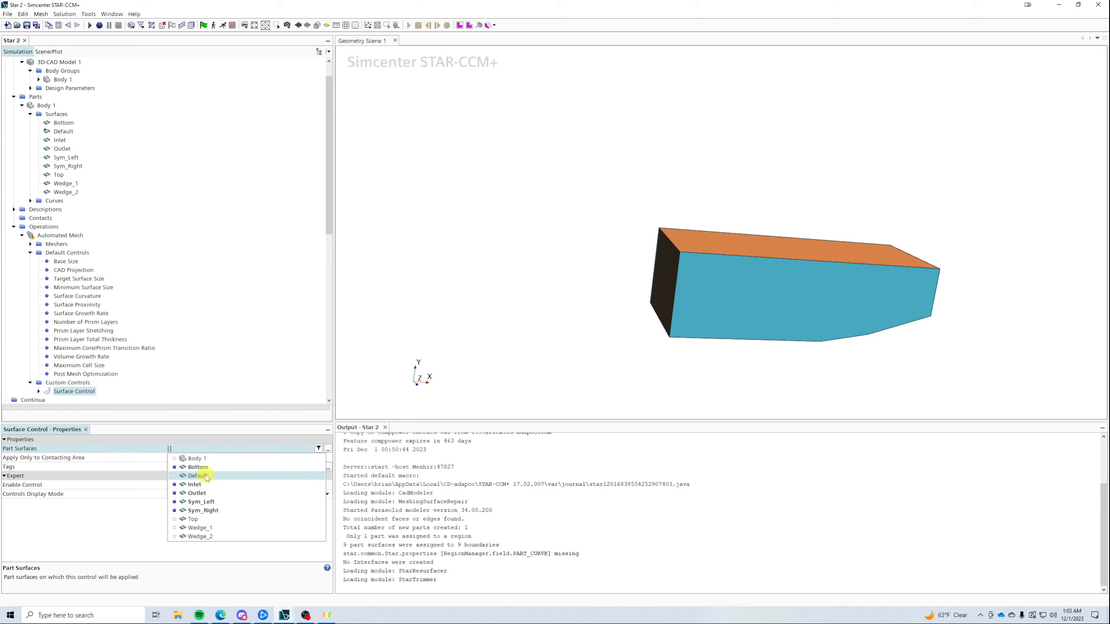
click(206, 477)
click(201, 519)
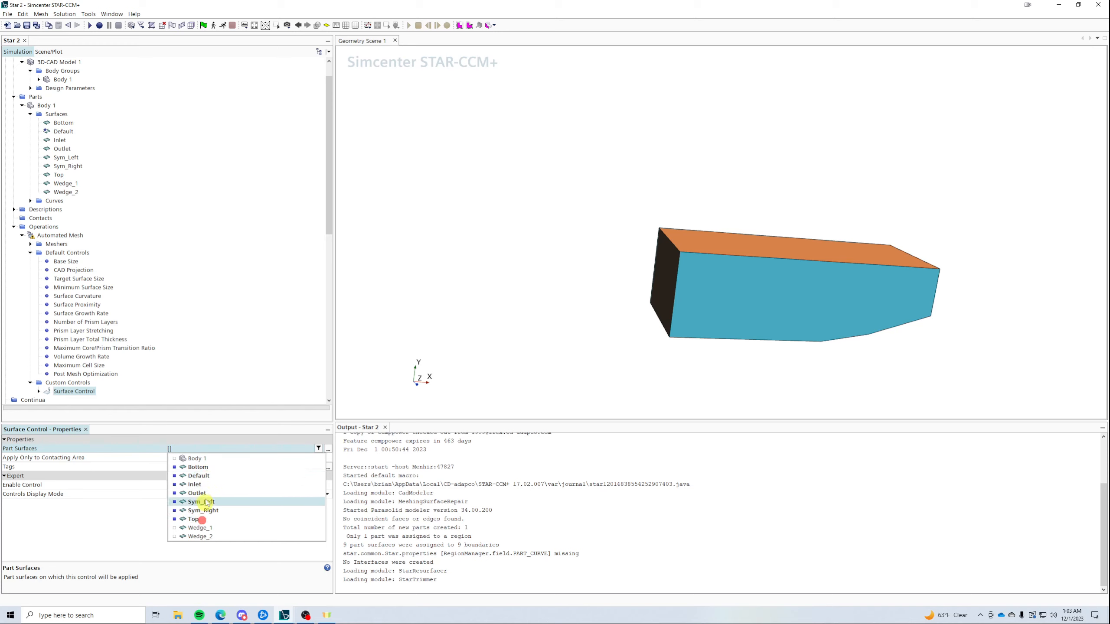
click(227, 391)
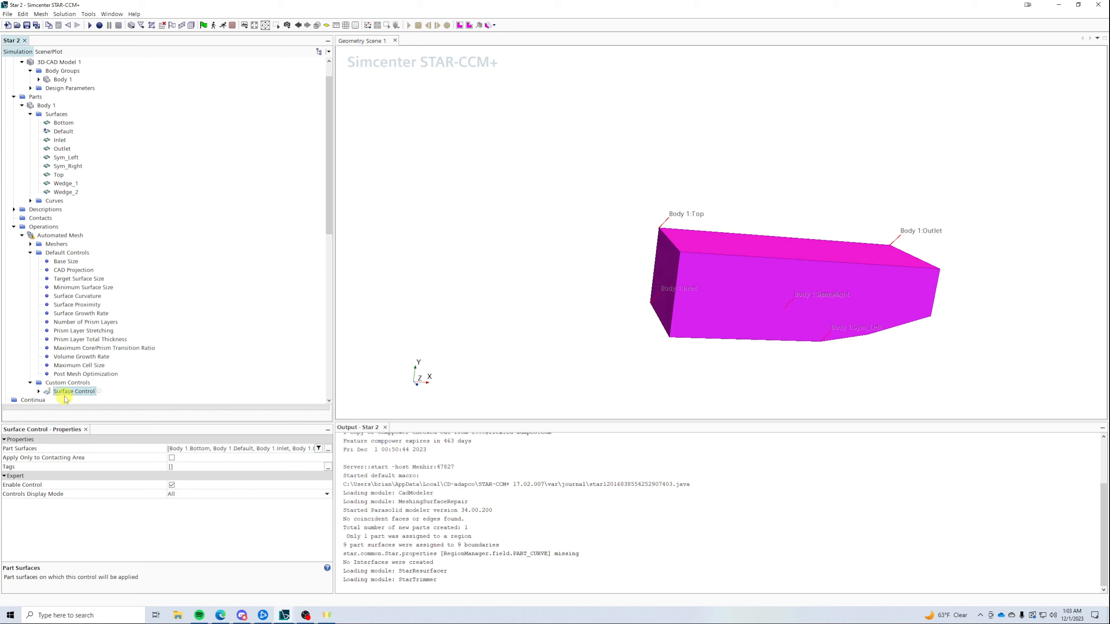
click(38, 392)
click(47, 391)
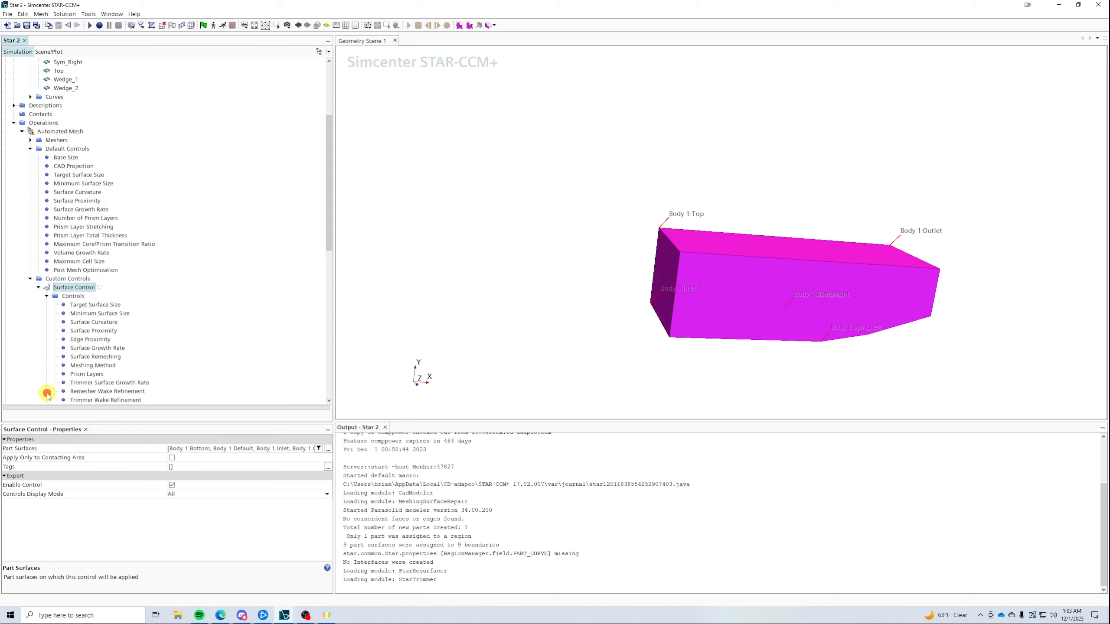
- Give the surface control a Custom target surface size of 800% of base
click(92, 305)
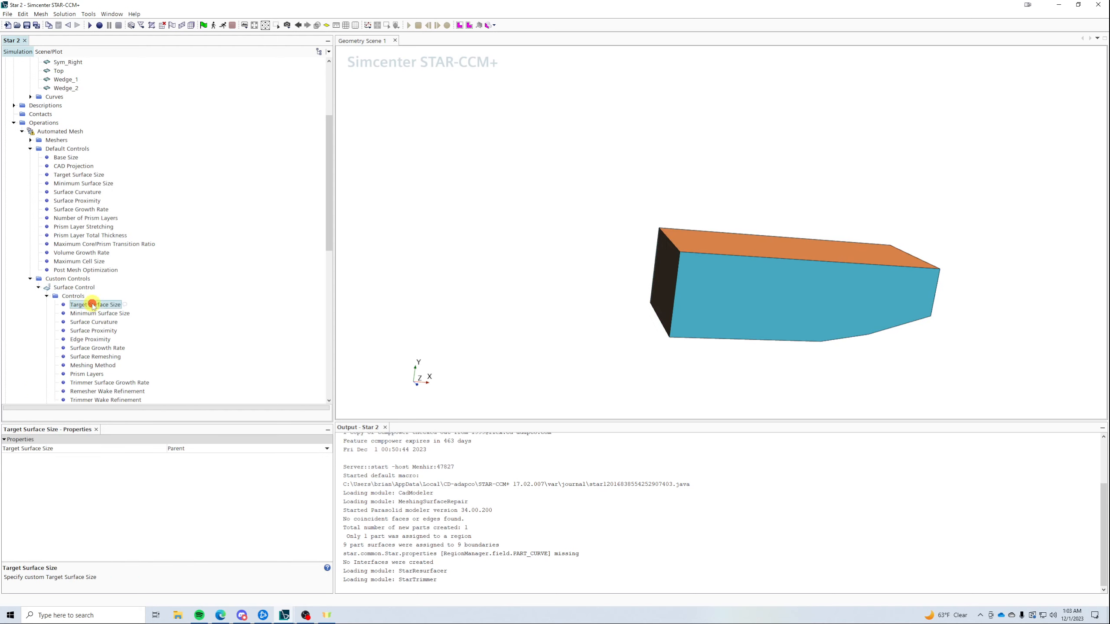
click(179, 449)
click(181, 465)
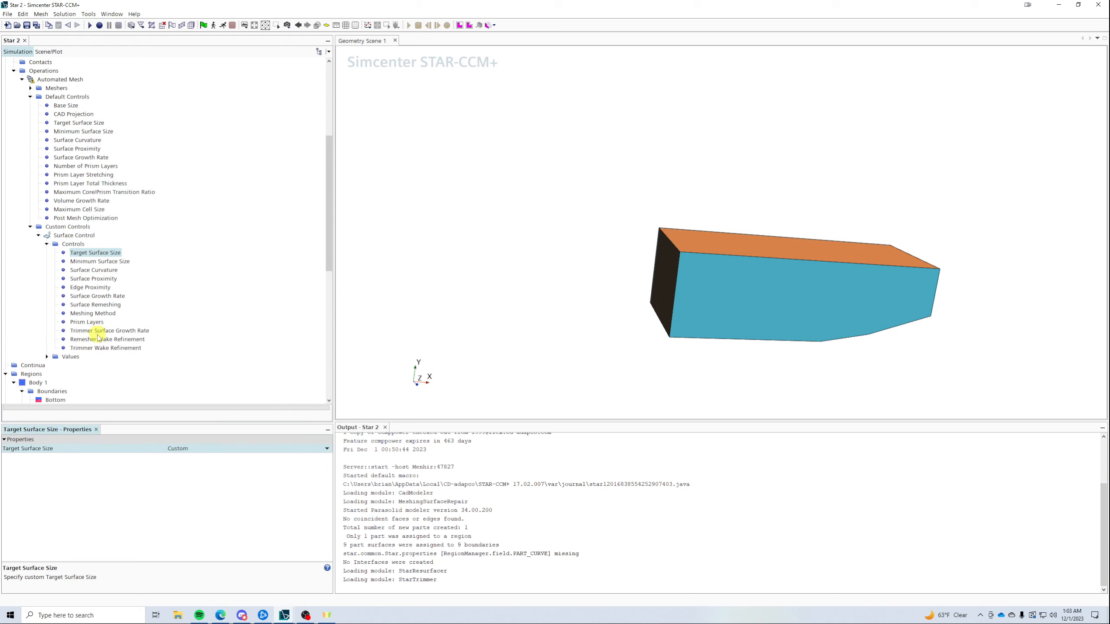
click(67, 366)
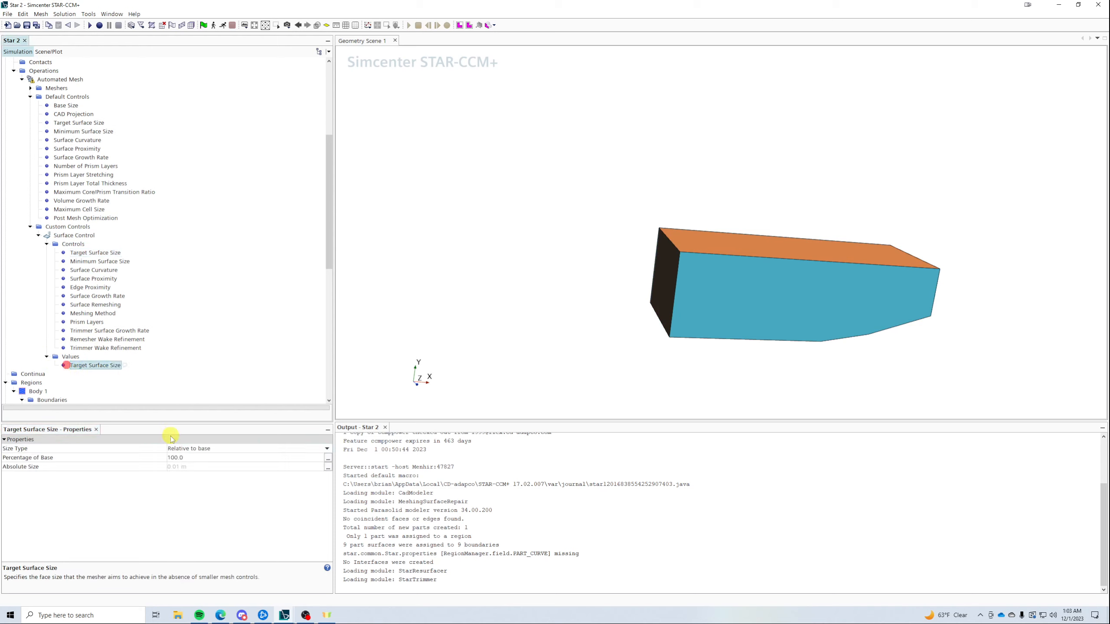
click(192, 457)
text(80)
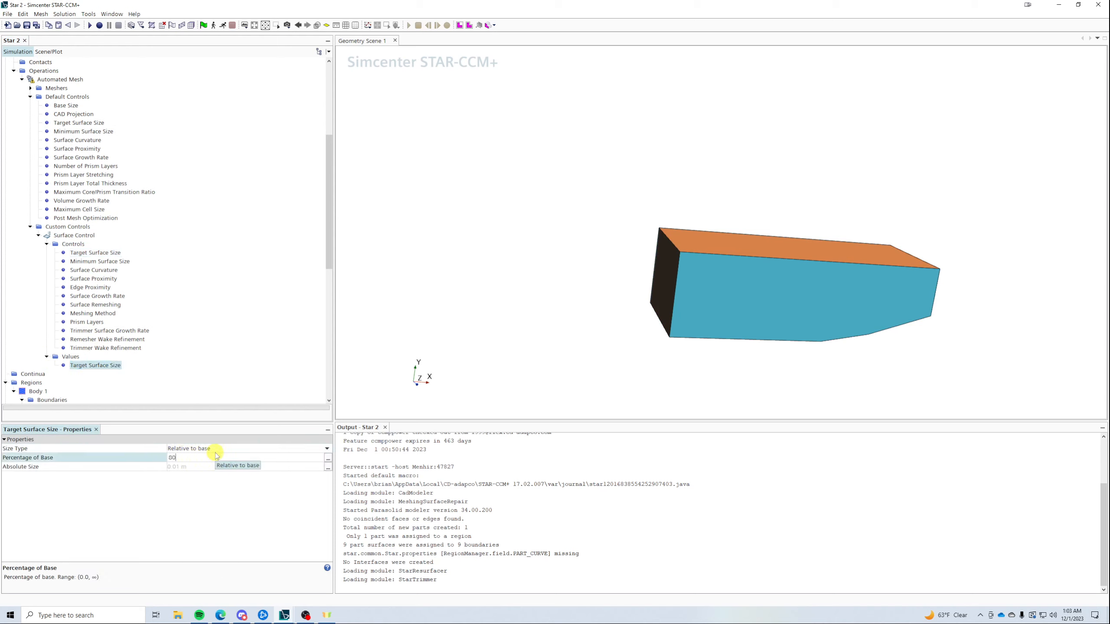
text(0)
key(Return)
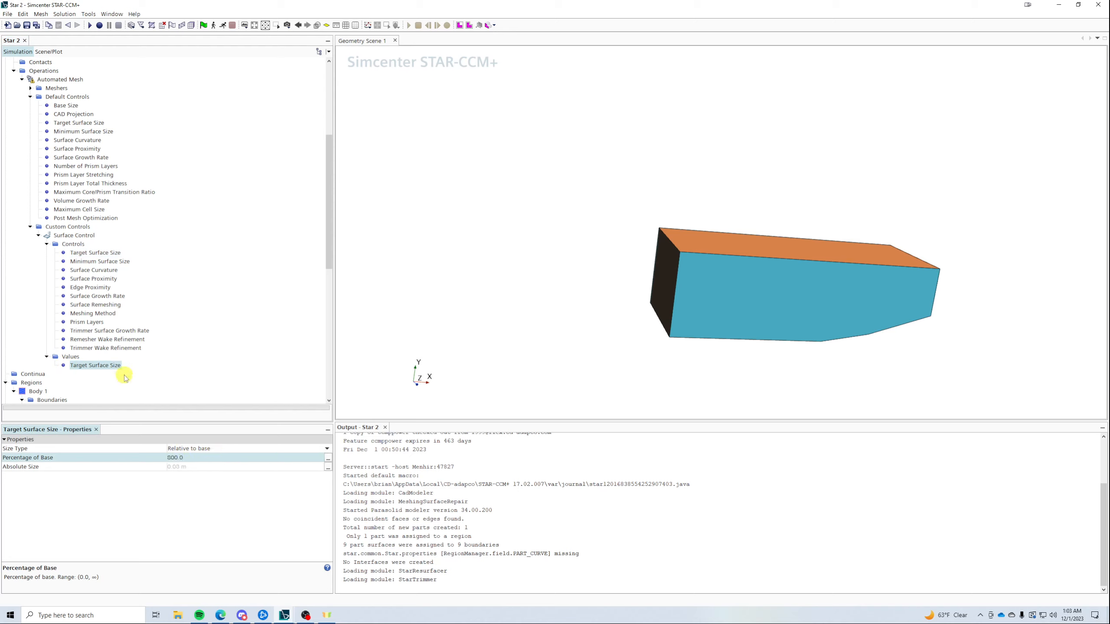
- Disable prism layers for the surface control
click(97, 348)
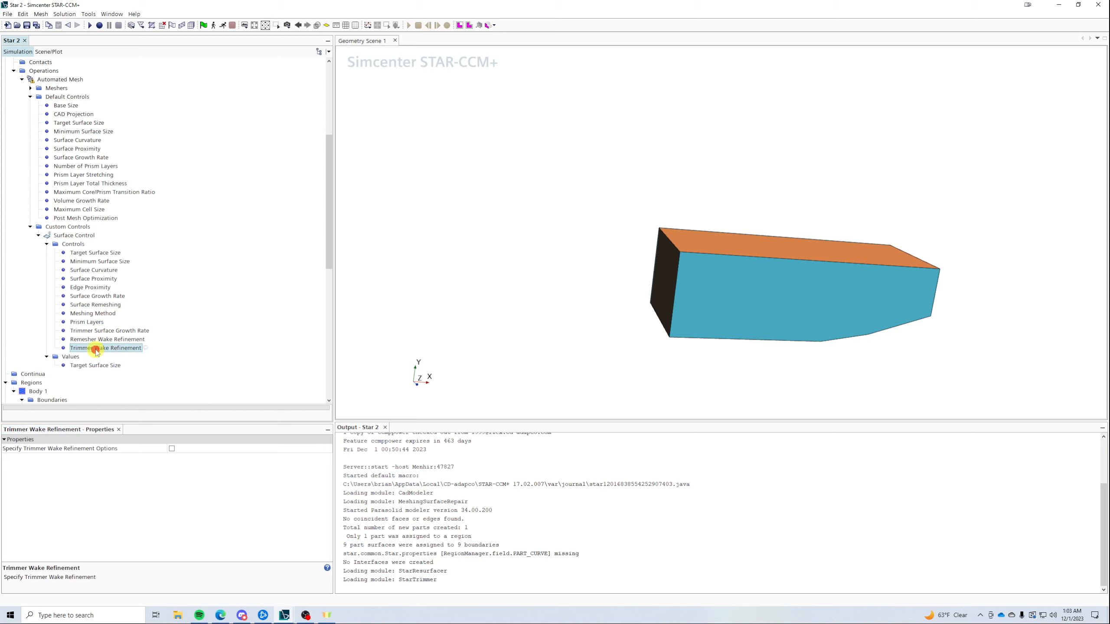
click(83, 321)
click(182, 449)
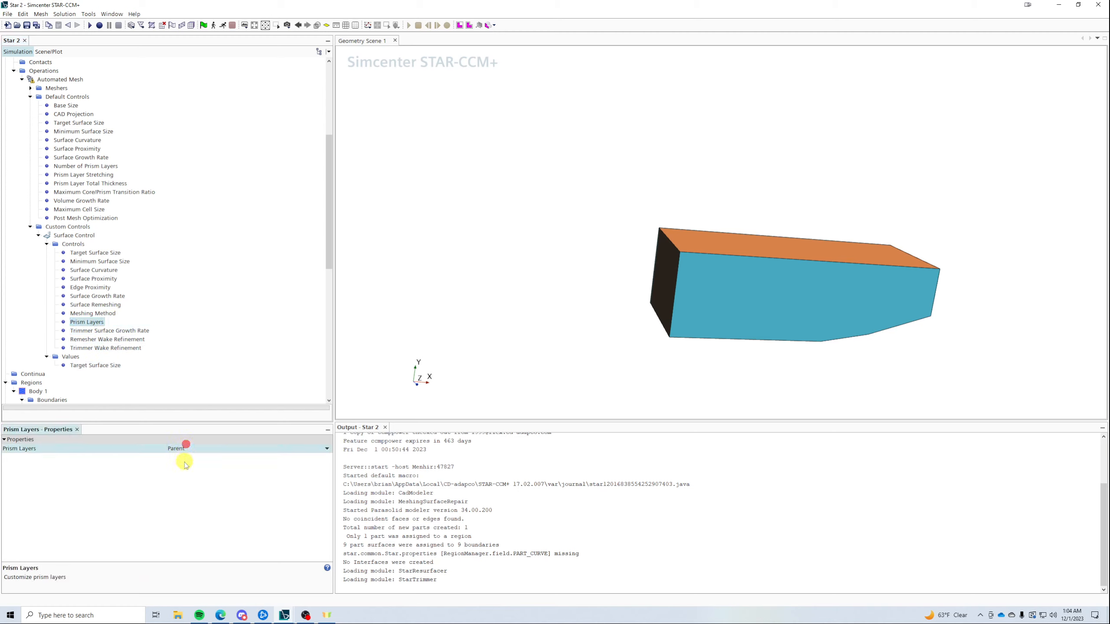
click(184, 448)
click(183, 475)
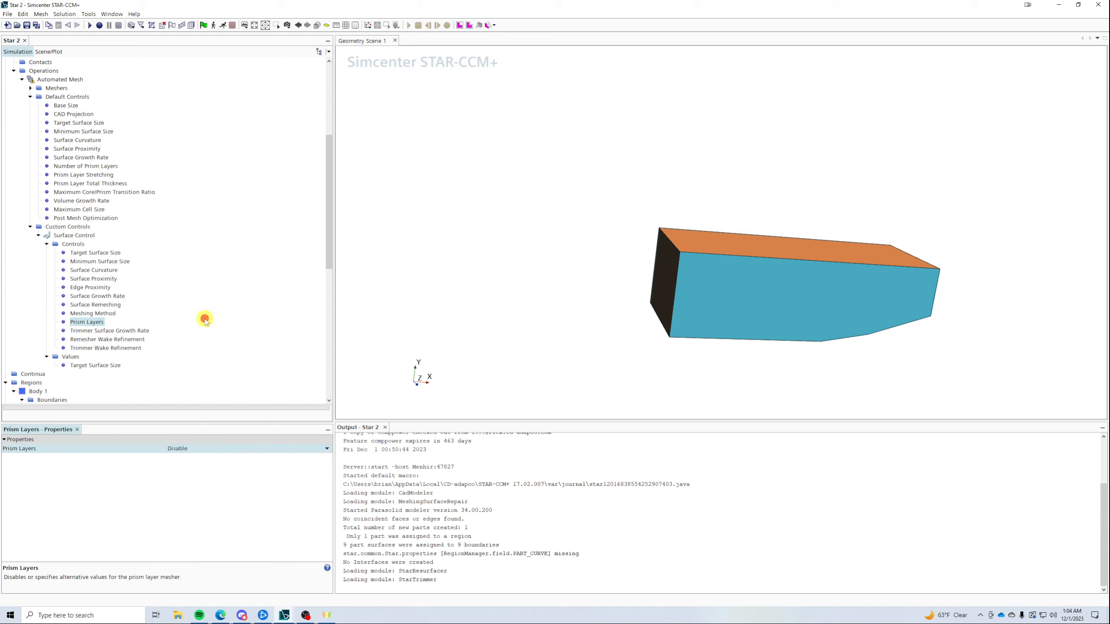
click(204, 315)
scroll(50, 211, up, 2)
click(60, 131)
- Execute the Automated Mesh to regenerate the volume mesh
right_click(60, 131)
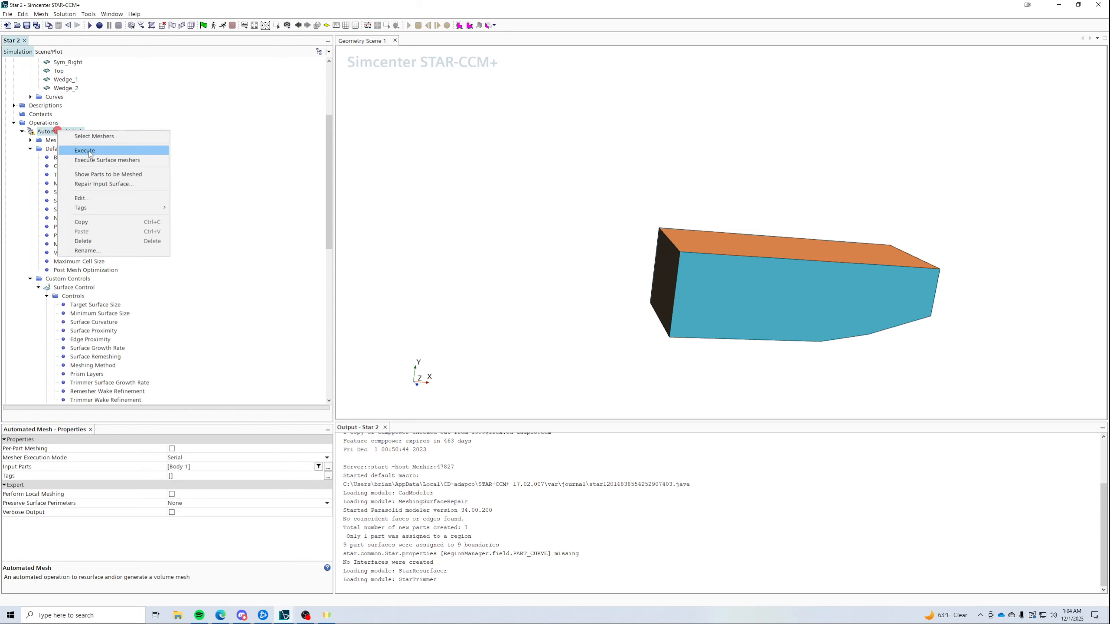
click(88, 150)
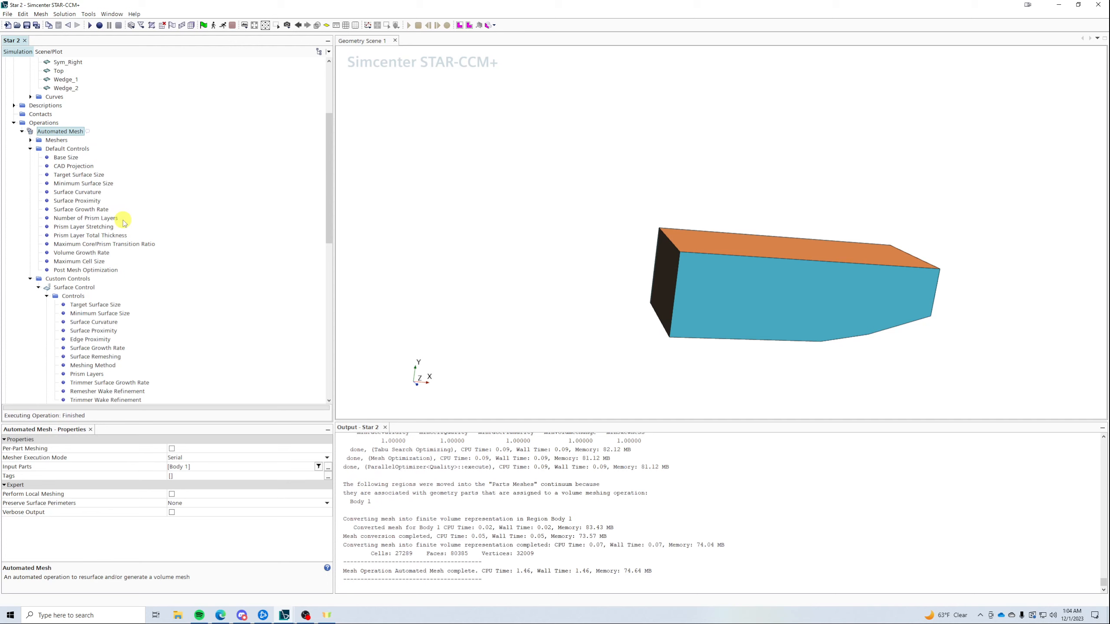
scroll(123, 220, down, 10)
scroll(125, 242, down, 2)
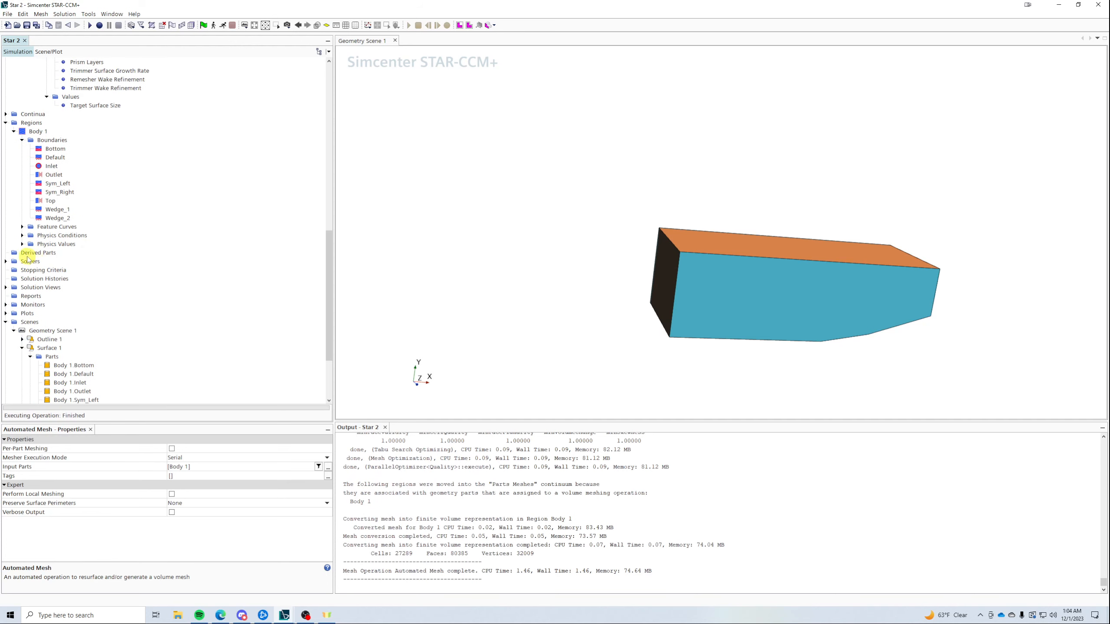
- Create a new Mesh Scene to view the 27289-cell trimmed mesh
right_click(24, 321)
mouse_move(58, 324)
click(144, 332)
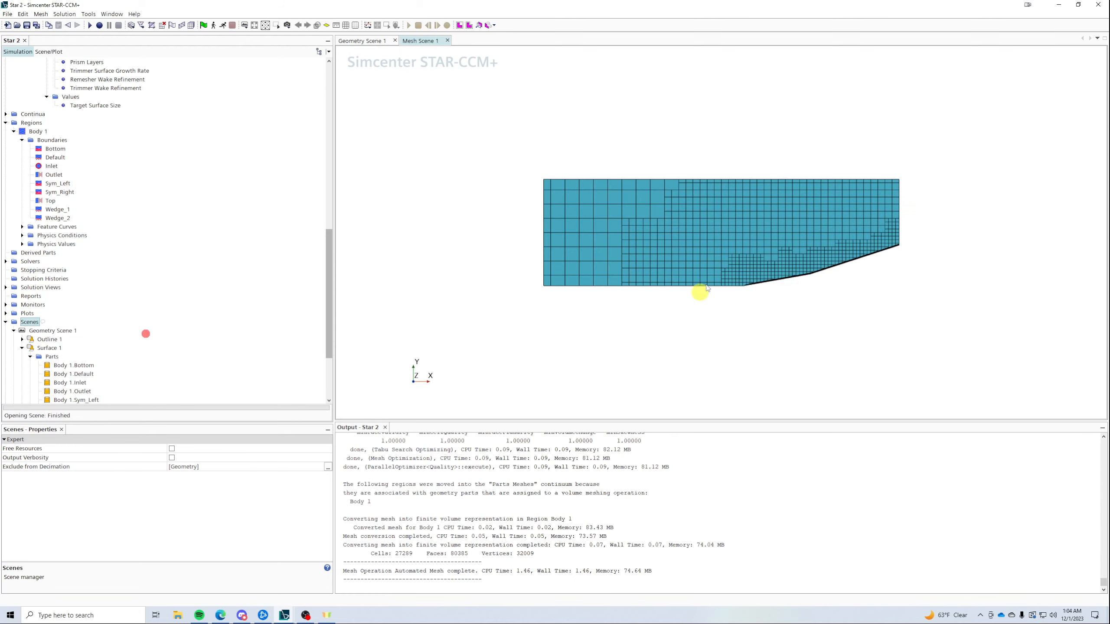
scroll(701, 292, up, 5)
scroll(606, 337, up, 4)
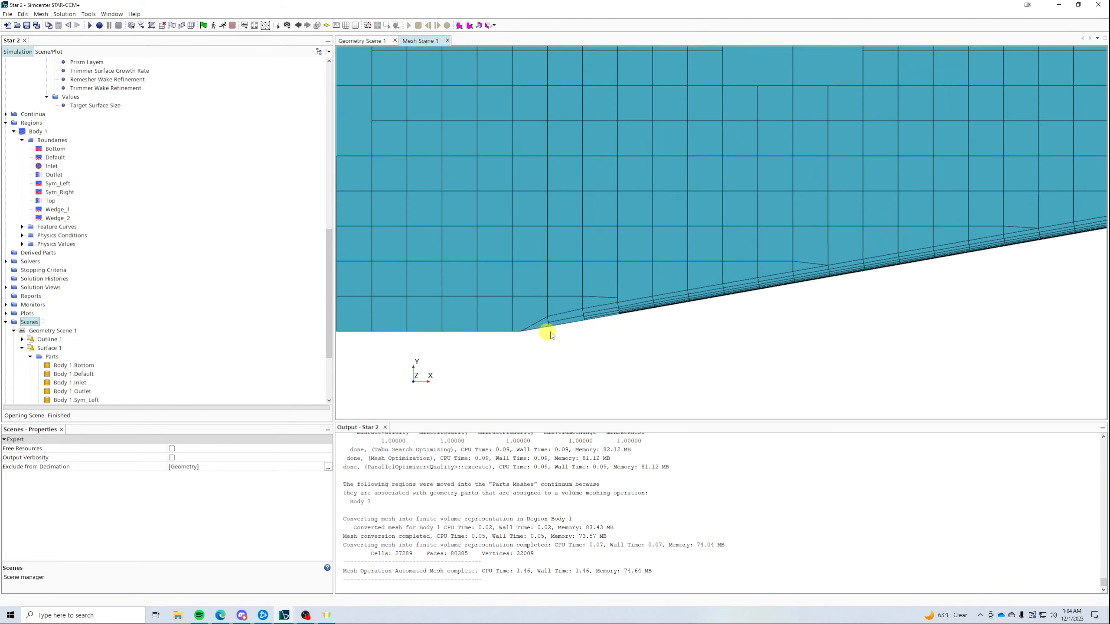
scroll(597, 332, down, 4)
scroll(542, 342, down, 3)
scroll(575, 285, up, 3)
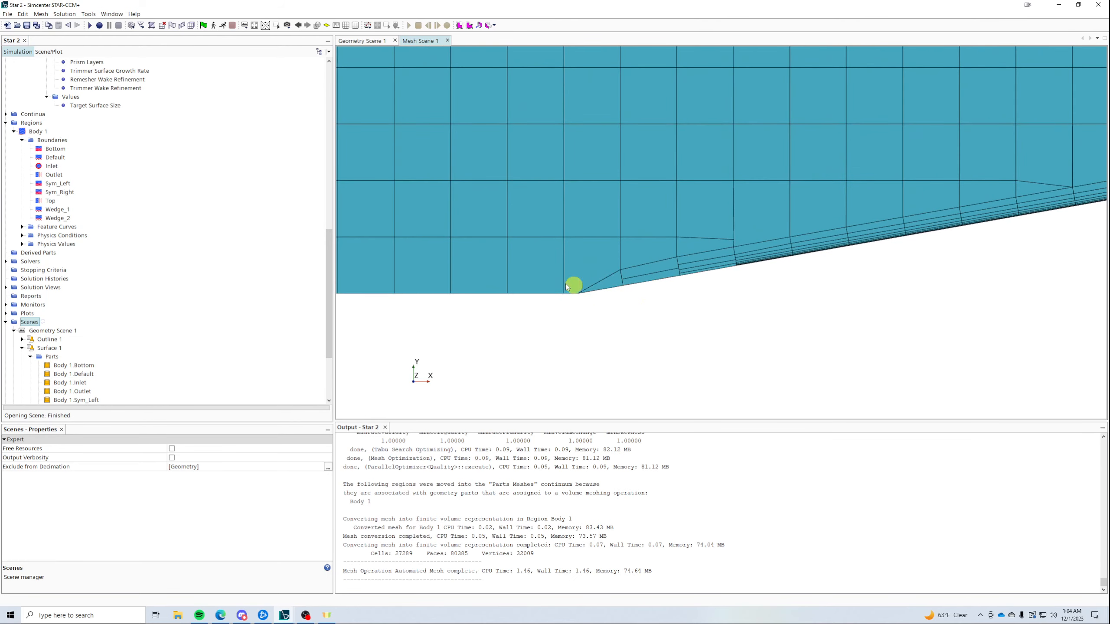
scroll(540, 322, down, 5)
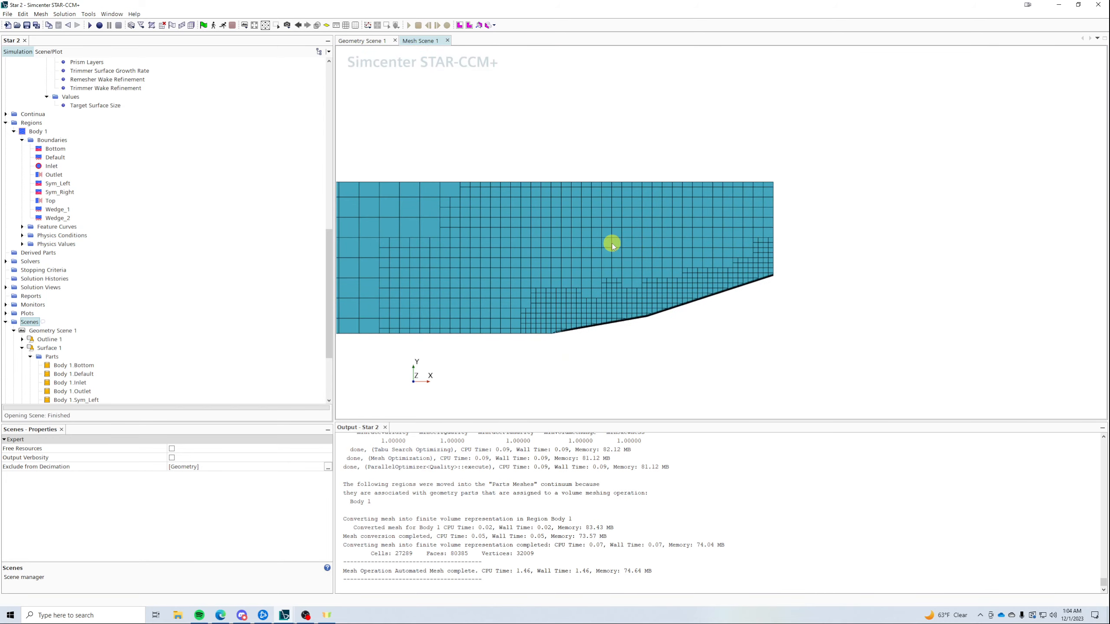
scroll(673, 310, up, 5)
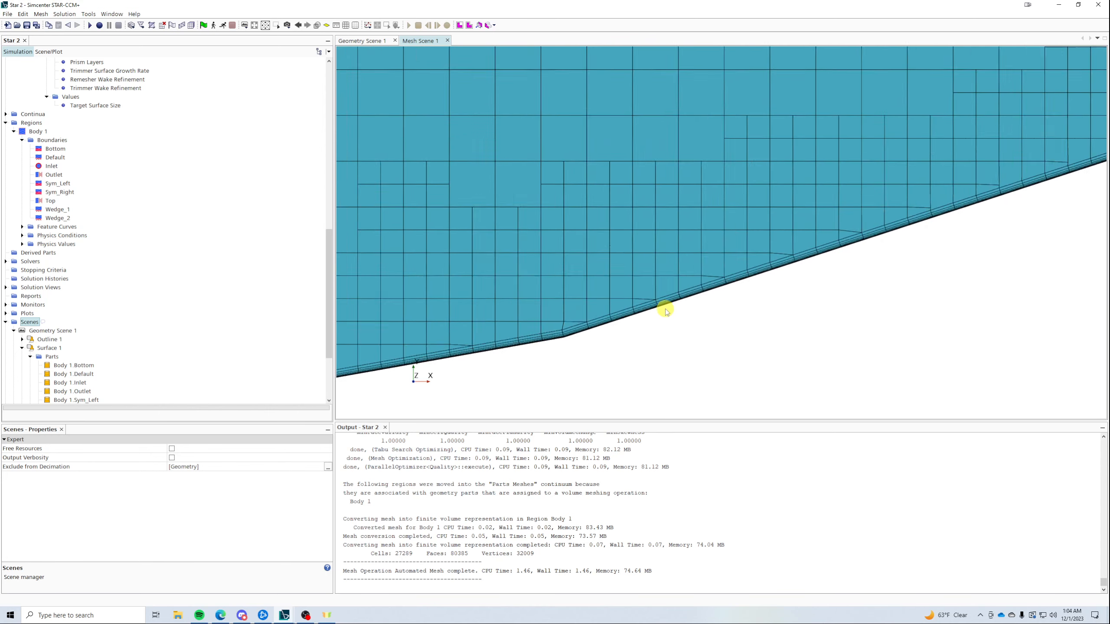
scroll(665, 309, down, 6)
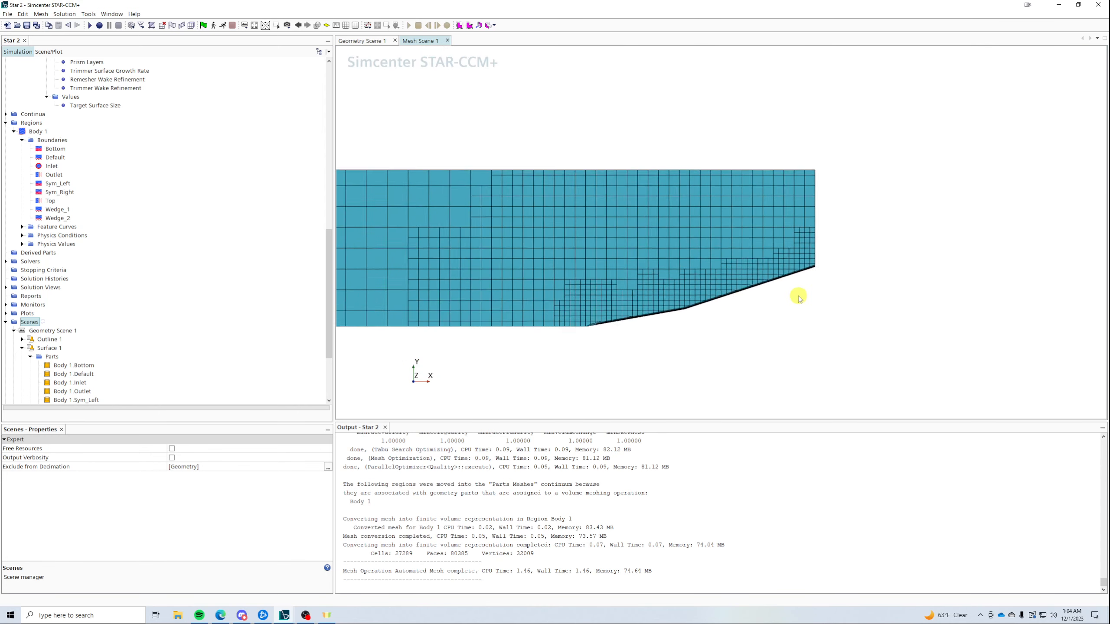
scroll(798, 297, down, 1)
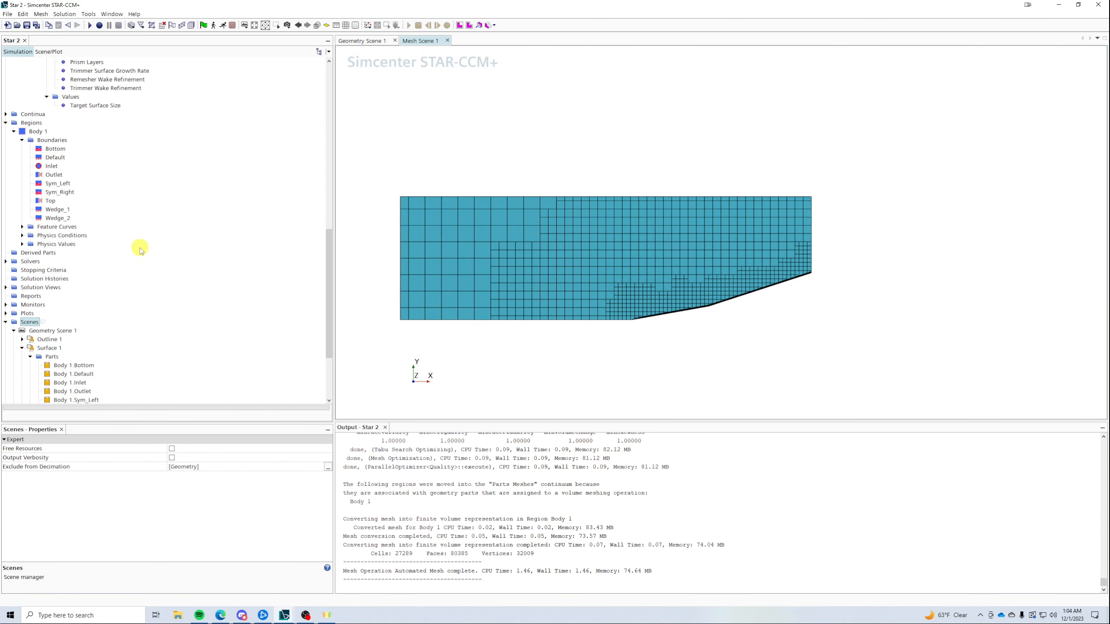
scroll(140, 250, up, 4)
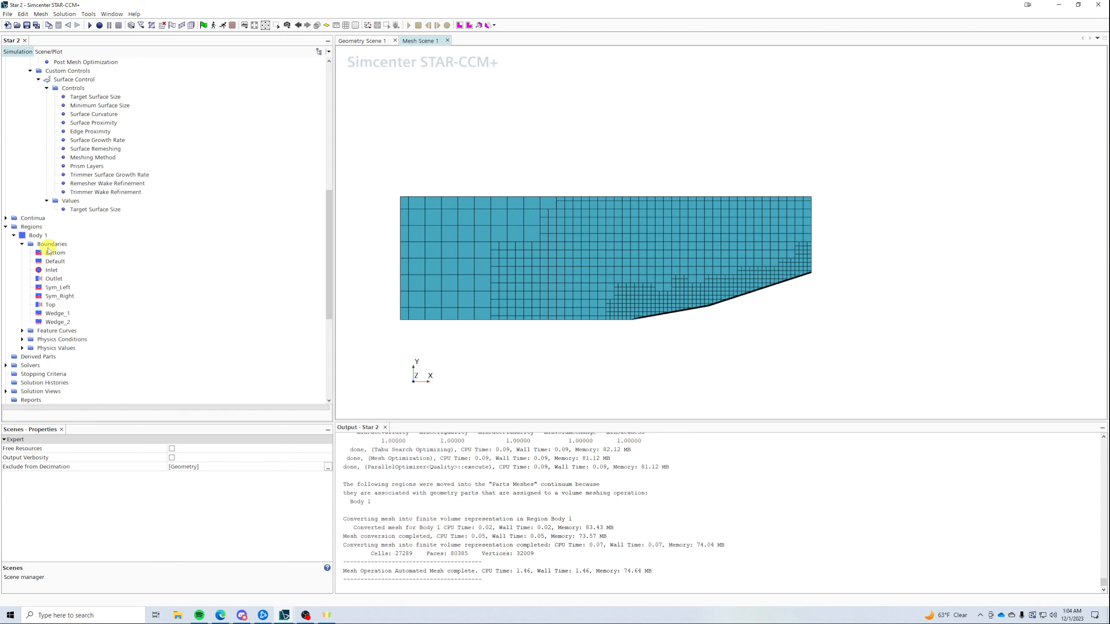
click(54, 253)
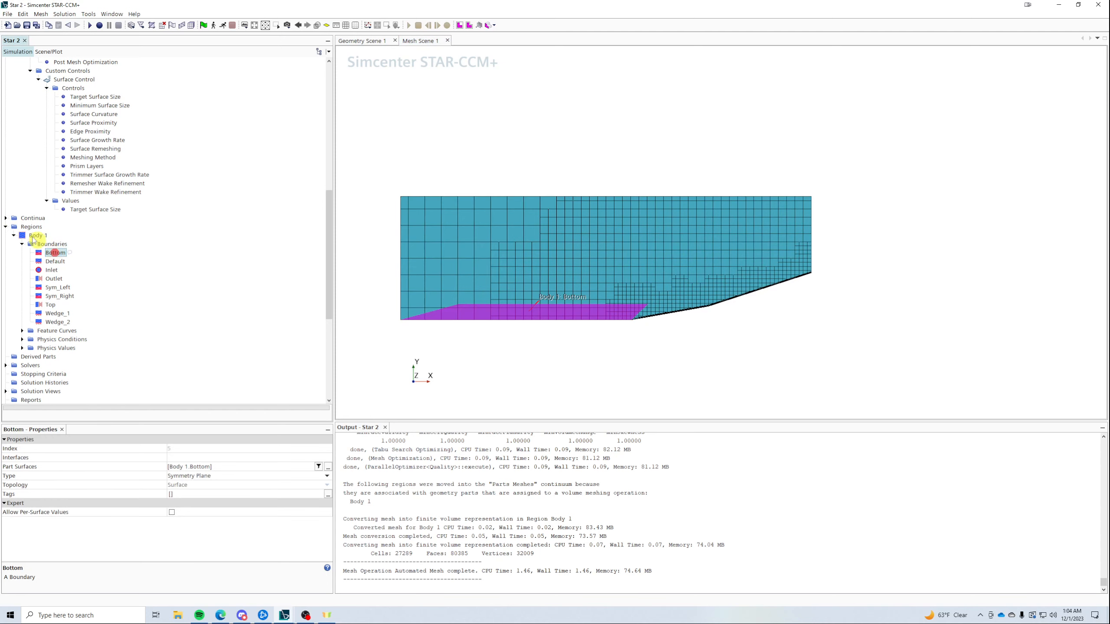
click(6, 218)
click(37, 236)
- Select Gas, Coupled Flow, Ideal Gas, Steady, Turbulent and Adaptive Mesh models for Physics 1
right_click(38, 236)
click(70, 243)
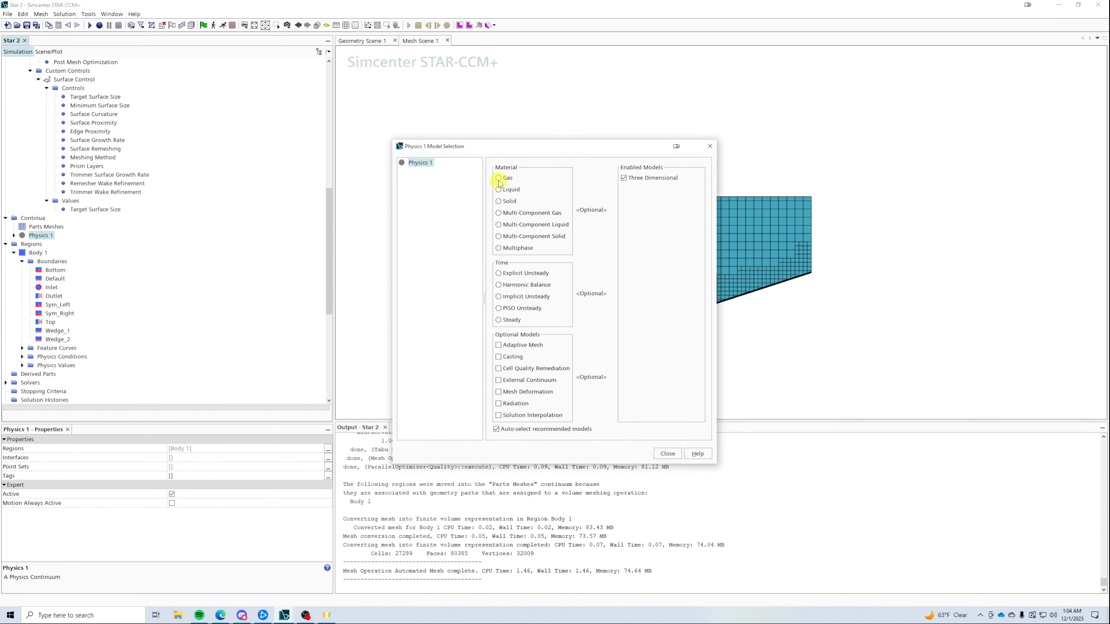
click(499, 178)
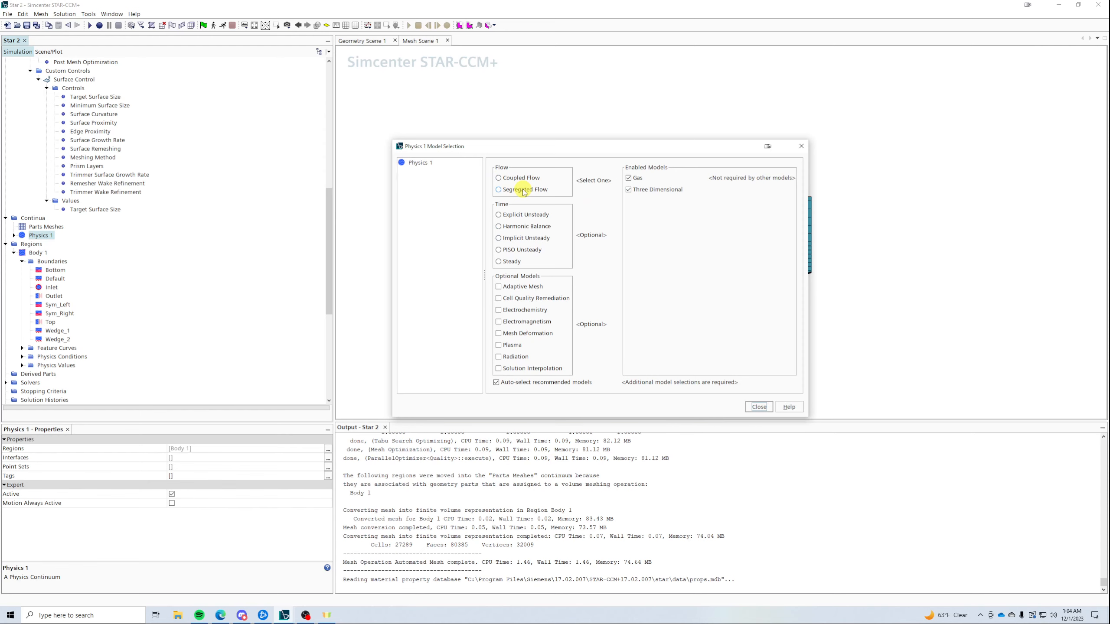
click(516, 177)
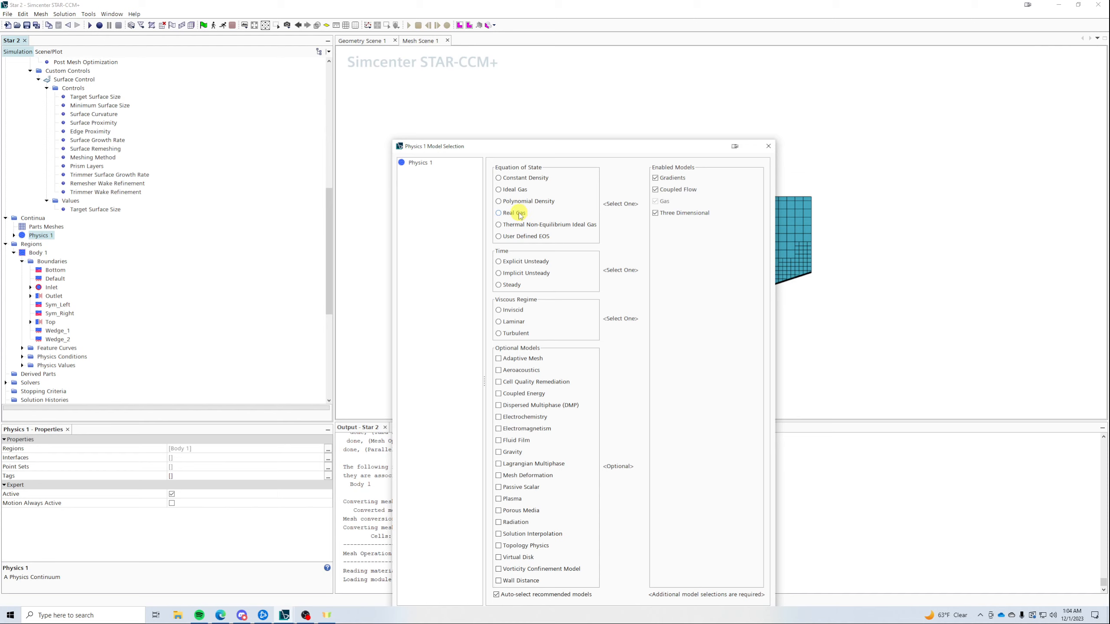
click(512, 190)
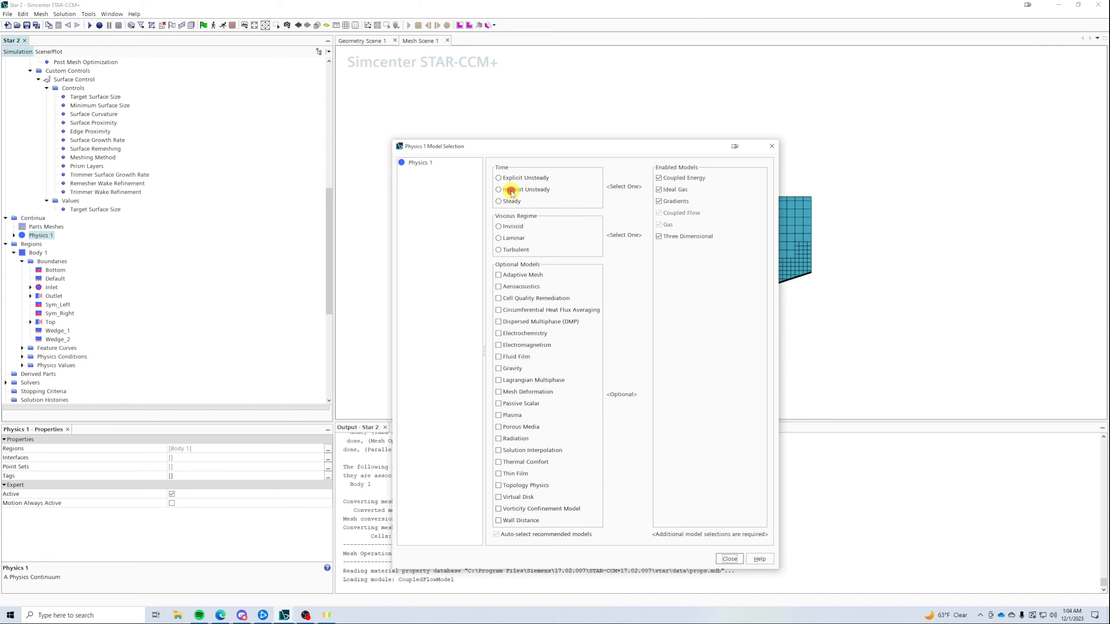
click(506, 202)
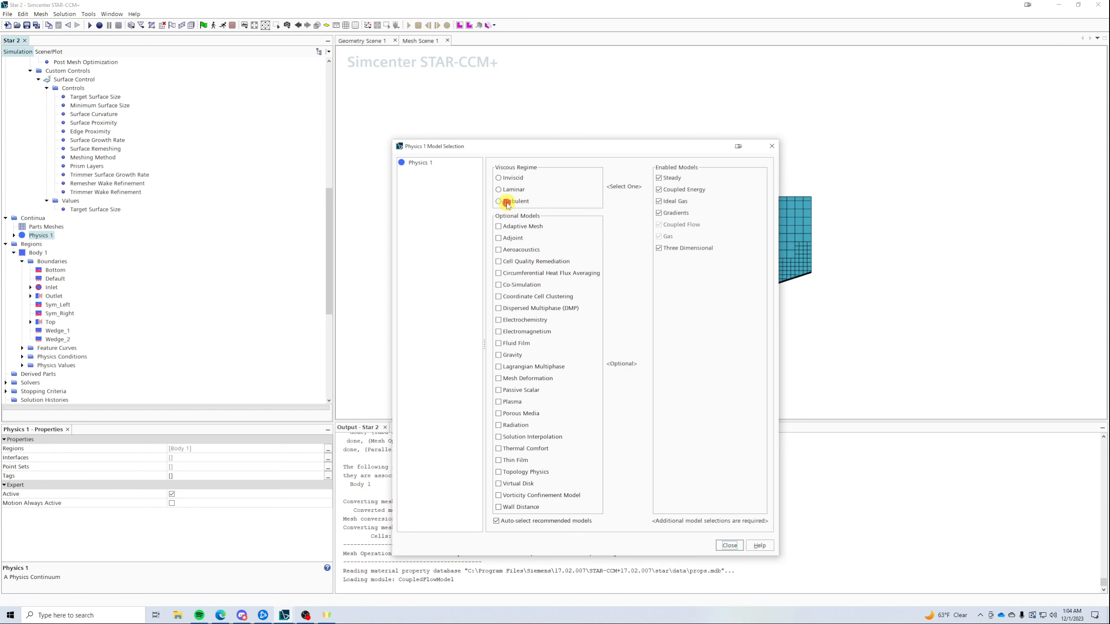
click(547, 189)
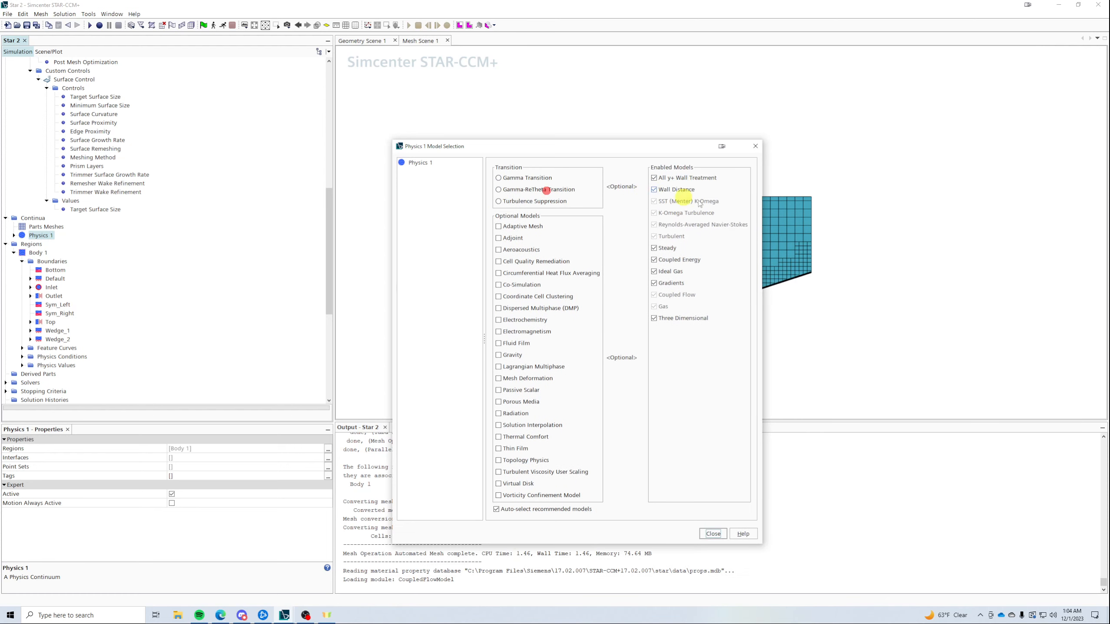
click(518, 228)
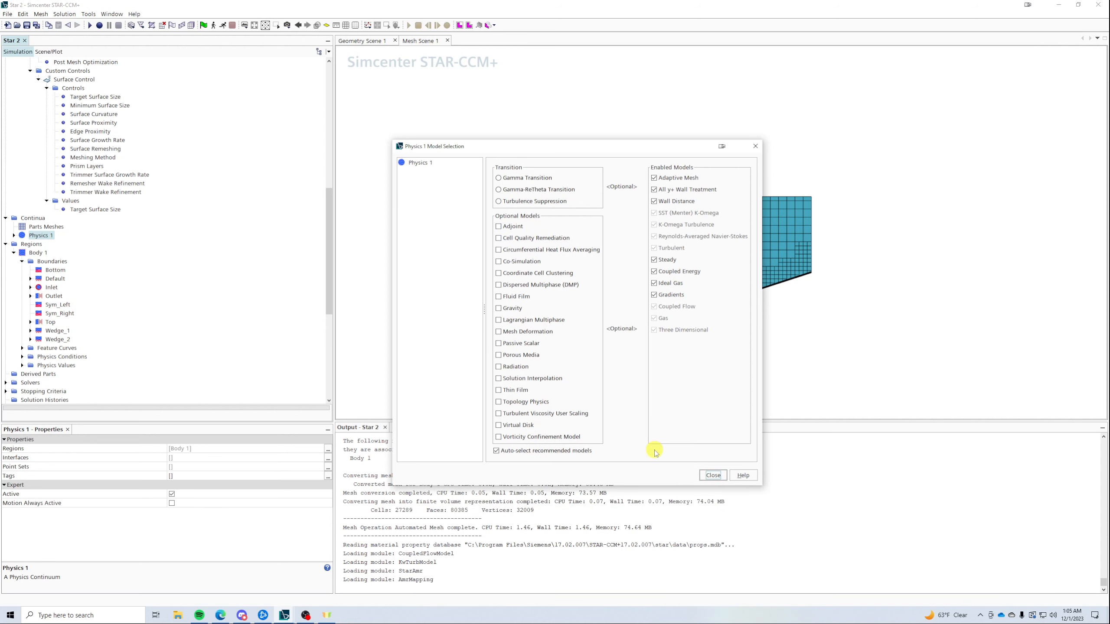
click(713, 475)
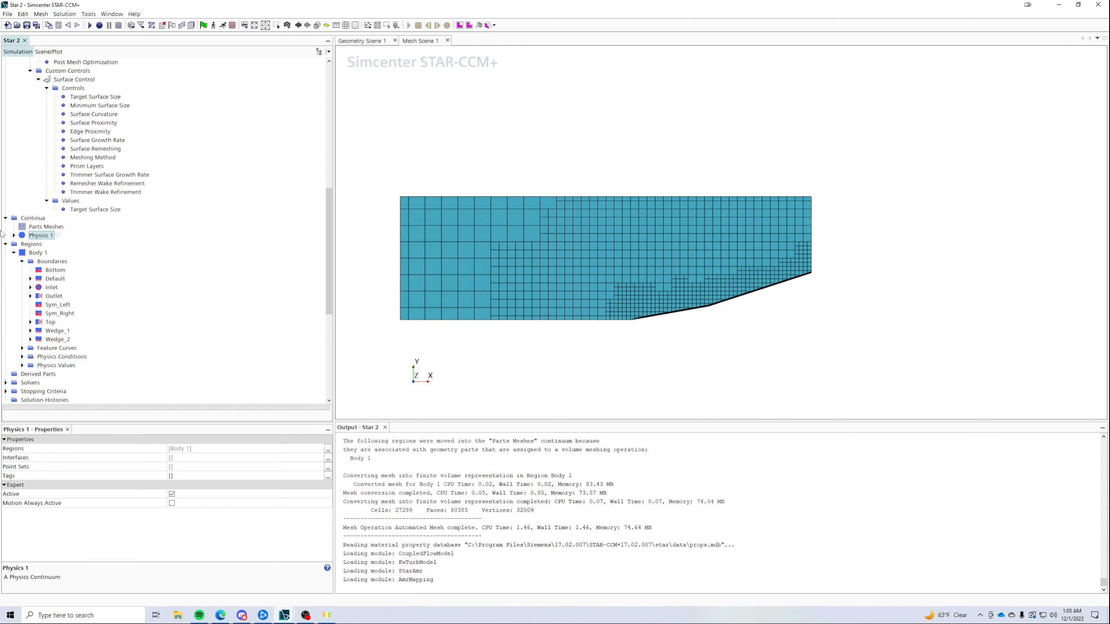
- Expand Physics 1's models and the Adaptive Mesh entry to show its criteria
click(13, 235)
click(22, 253)
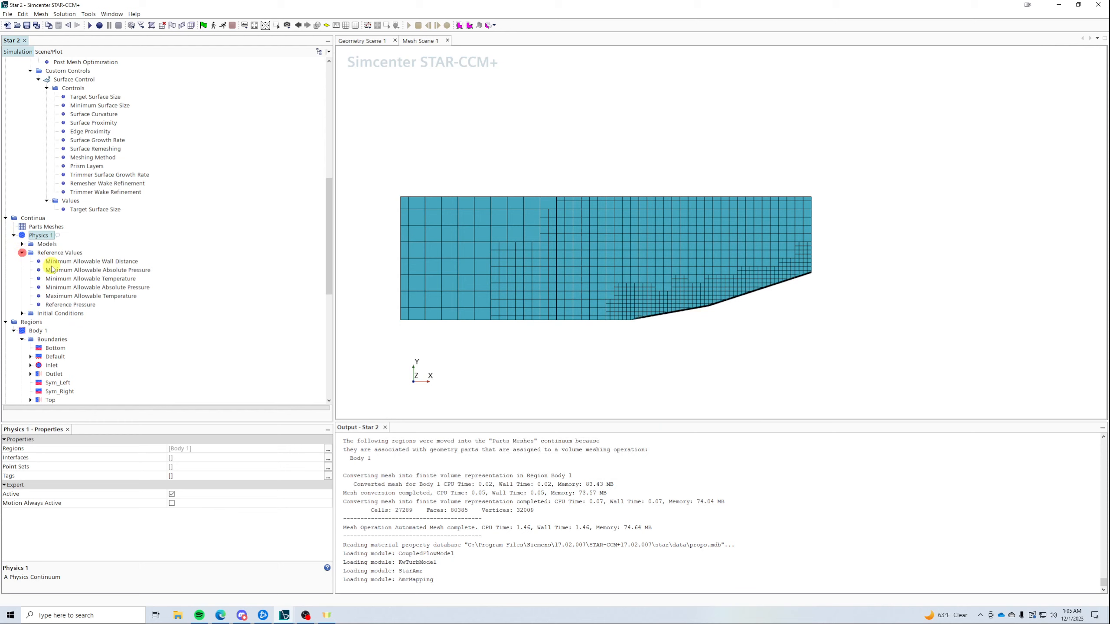
click(21, 244)
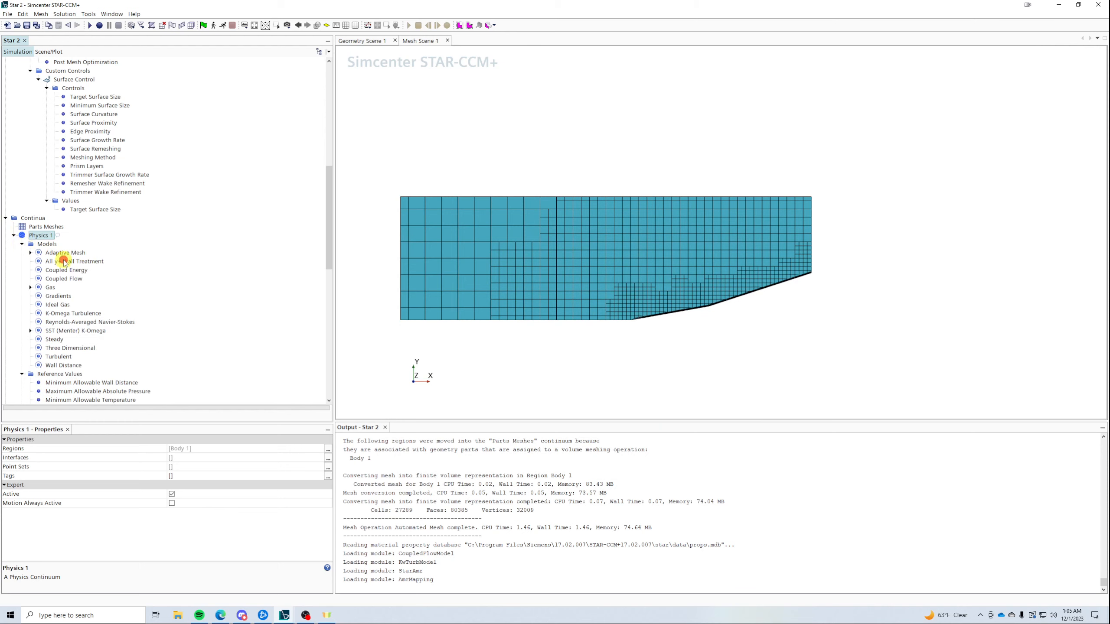
double_click(55, 253)
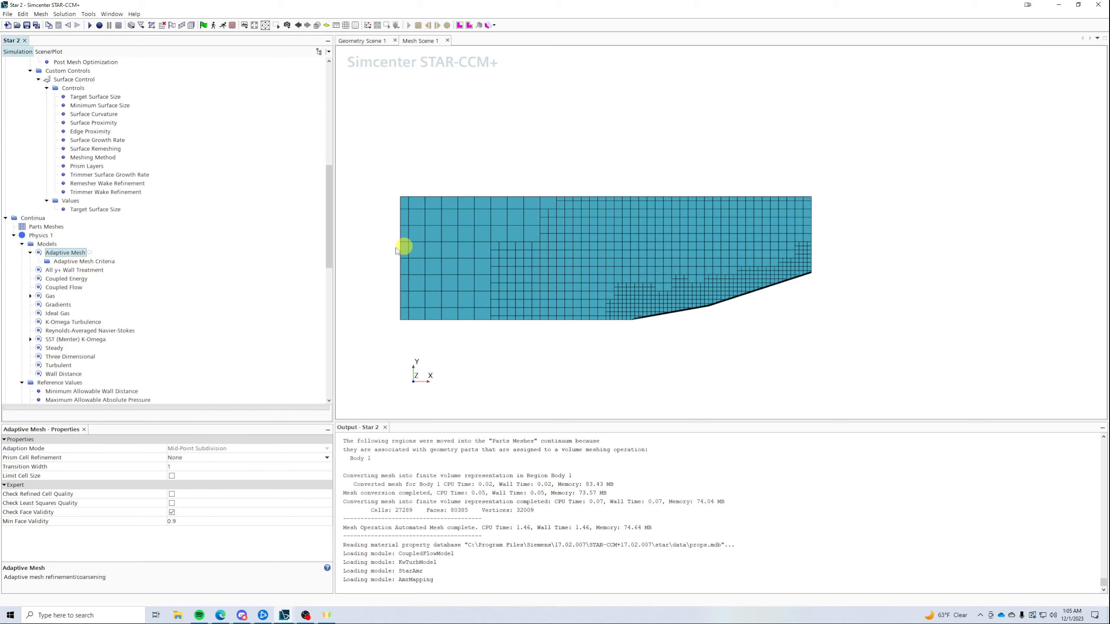
- Check the types of the Bottom, Default and Inlet boundaries
scroll(179, 266, down, 5)
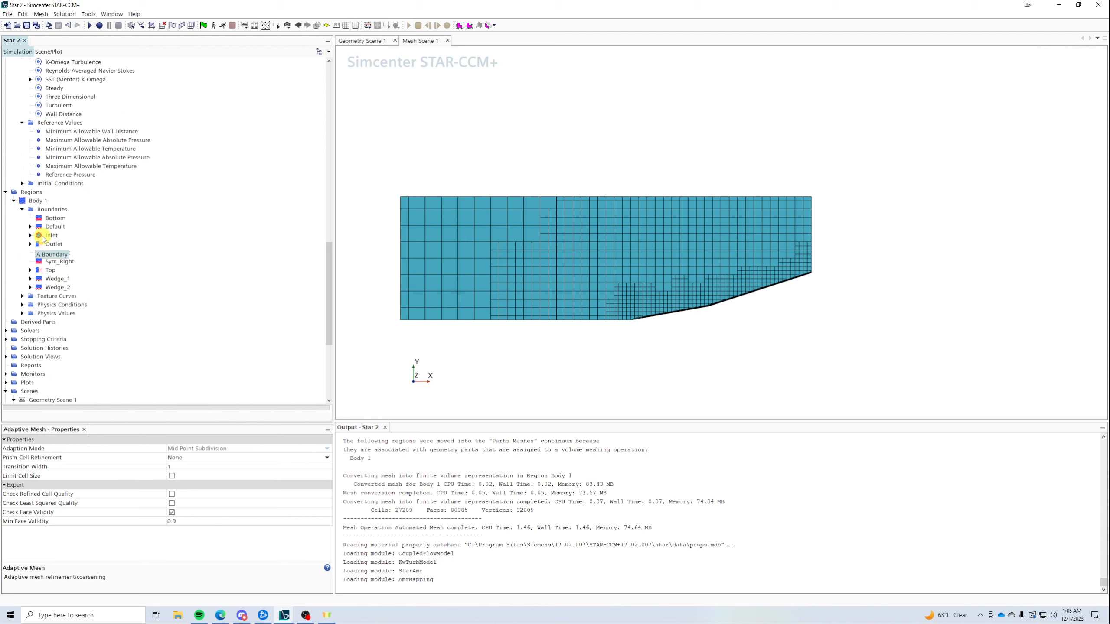
click(55, 218)
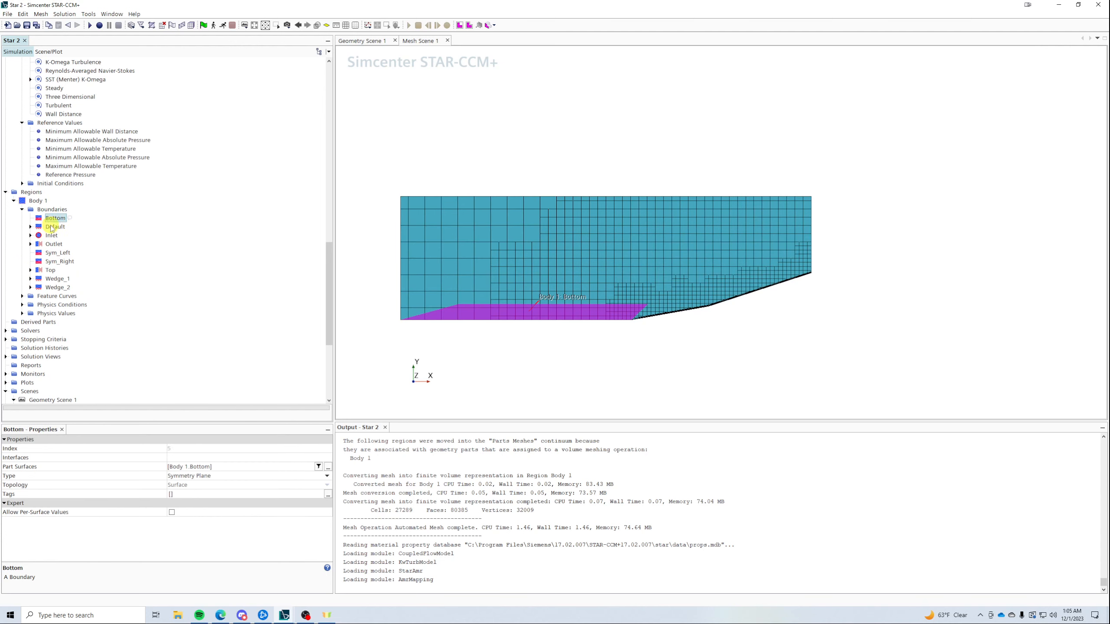
click(53, 226)
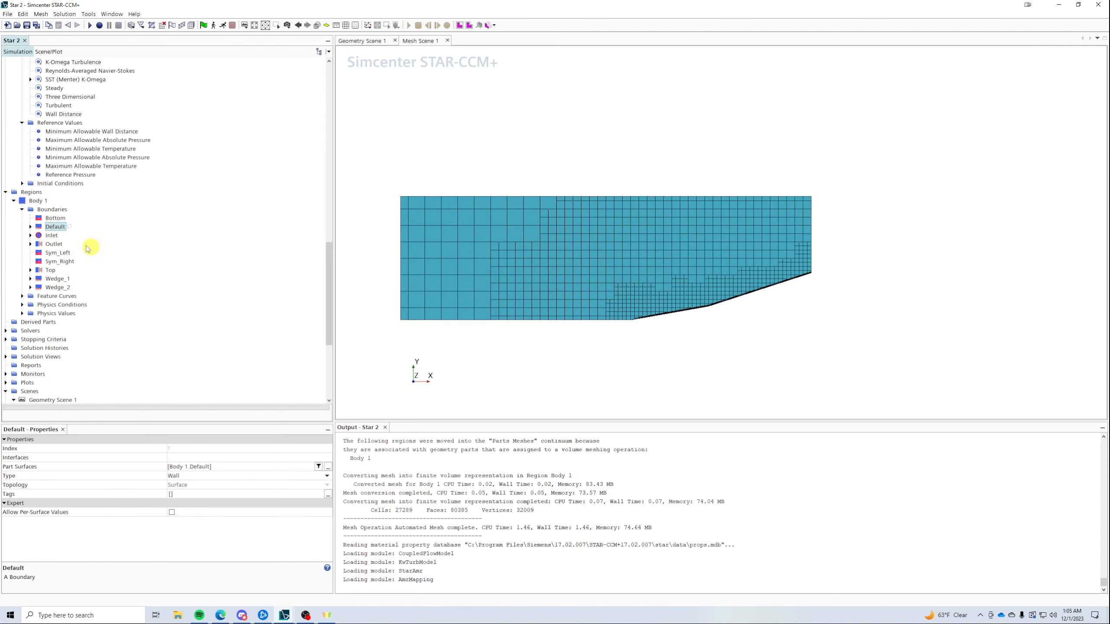
click(49, 236)
- Set the Inlet boundary's Mach Number value to 2.3
click(30, 236)
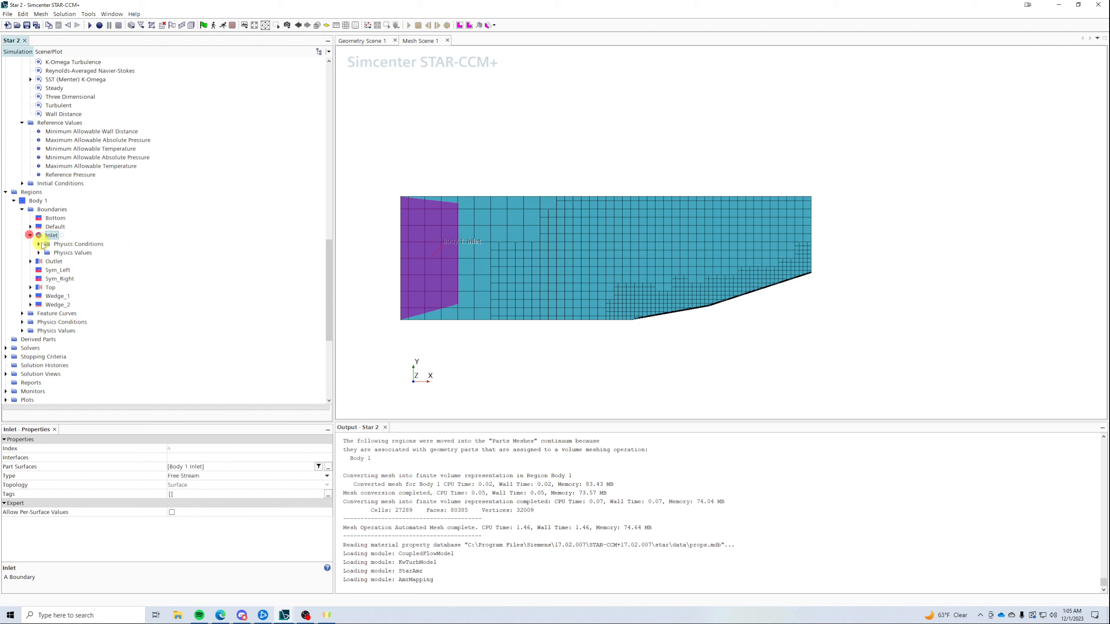
click(38, 253)
click(73, 261)
click(80, 270)
click(199, 455)
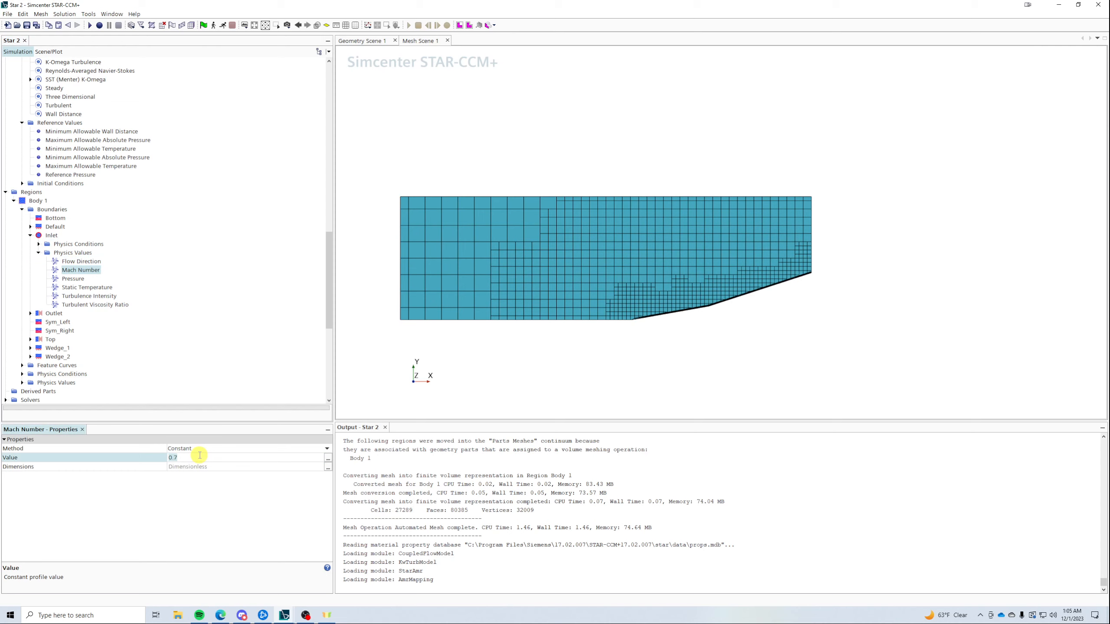
text(2.3)
key(Return)
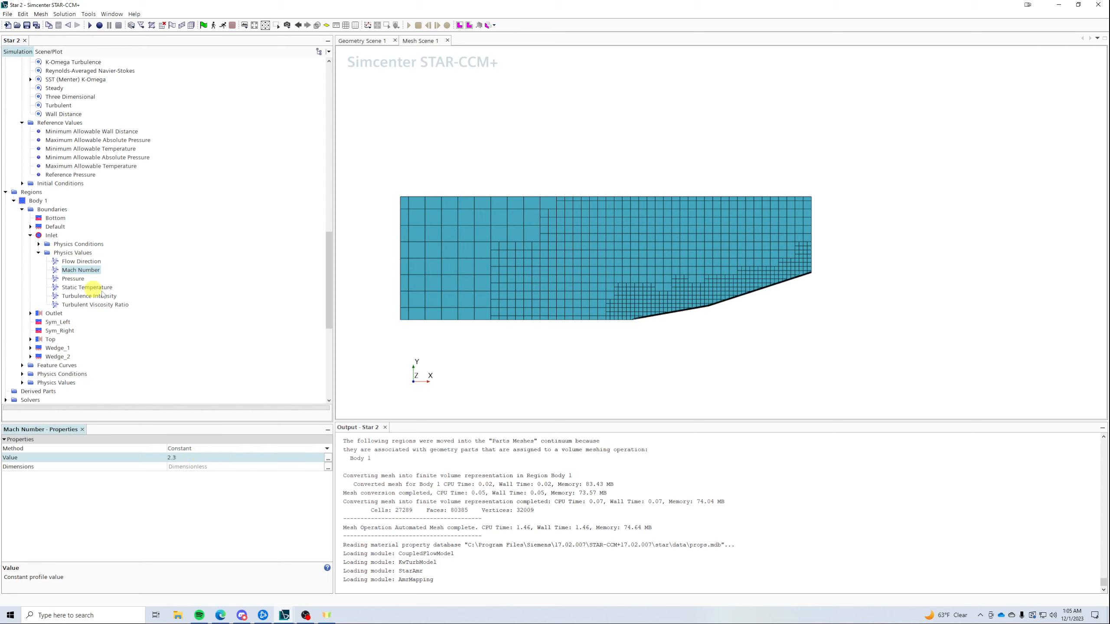
- Check the inlet static temperature, pressure and flow direction, then expand the Outlet boundary
click(88, 288)
click(74, 279)
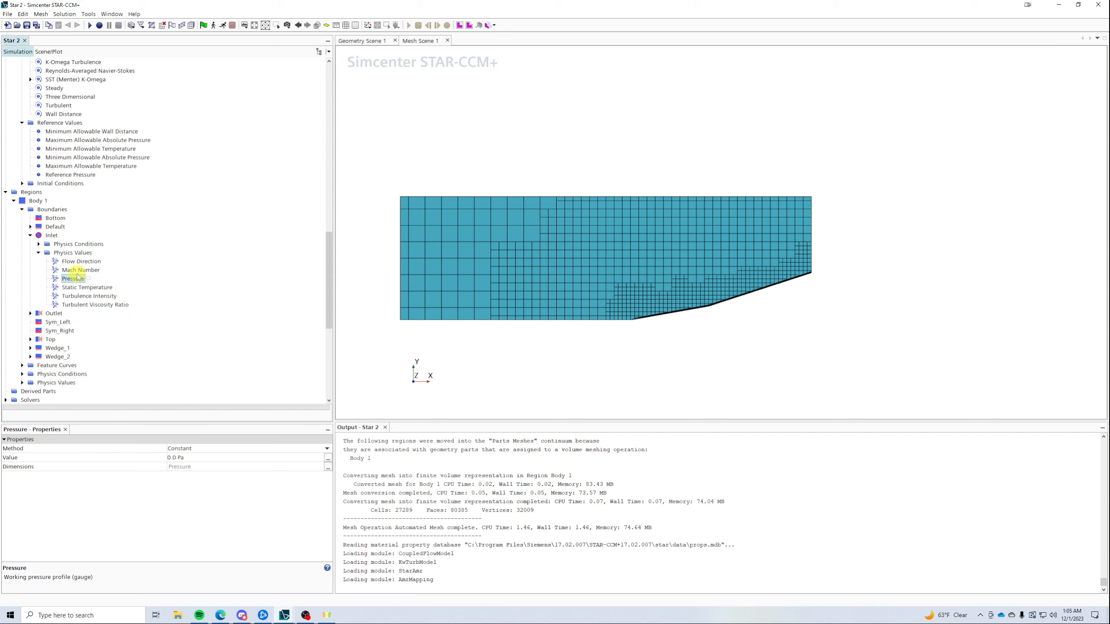
click(86, 263)
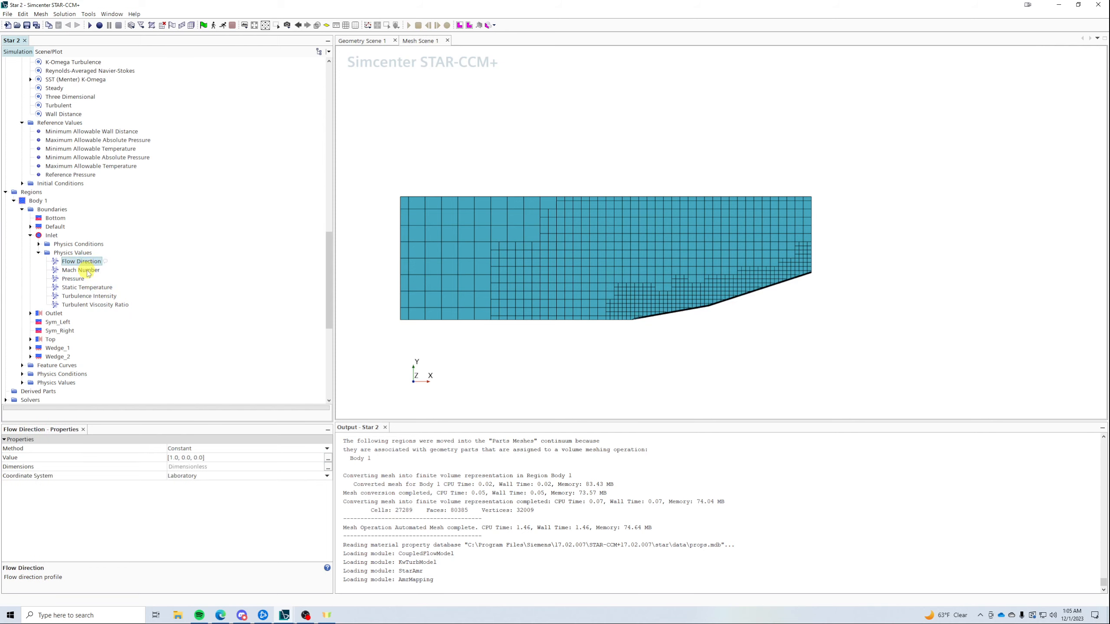
scroll(89, 273, up, 7)
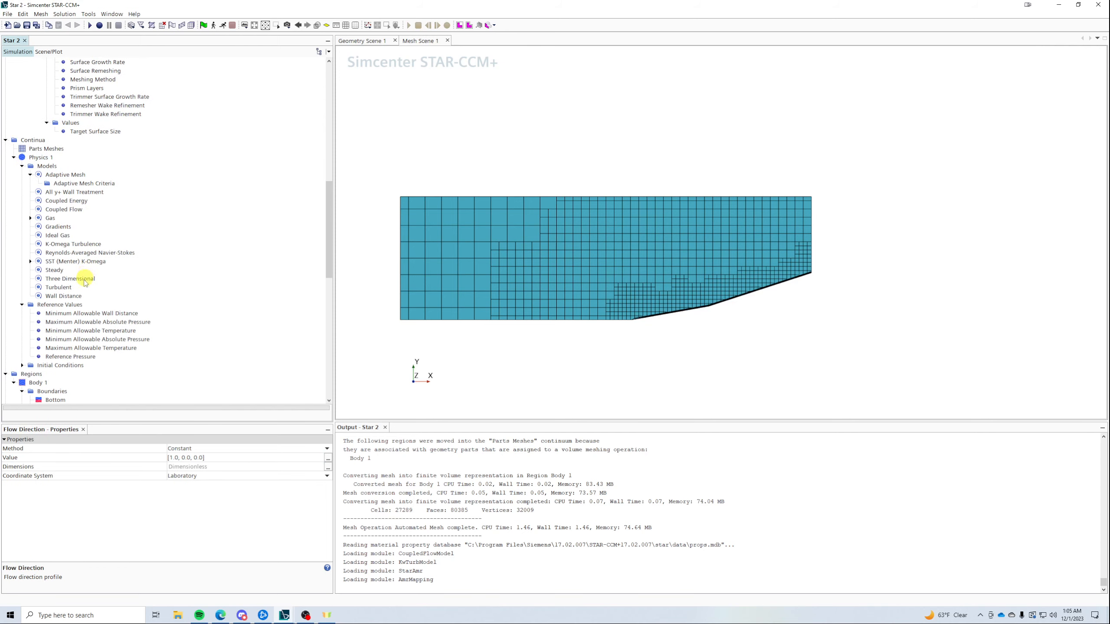
scroll(73, 315, down, 4)
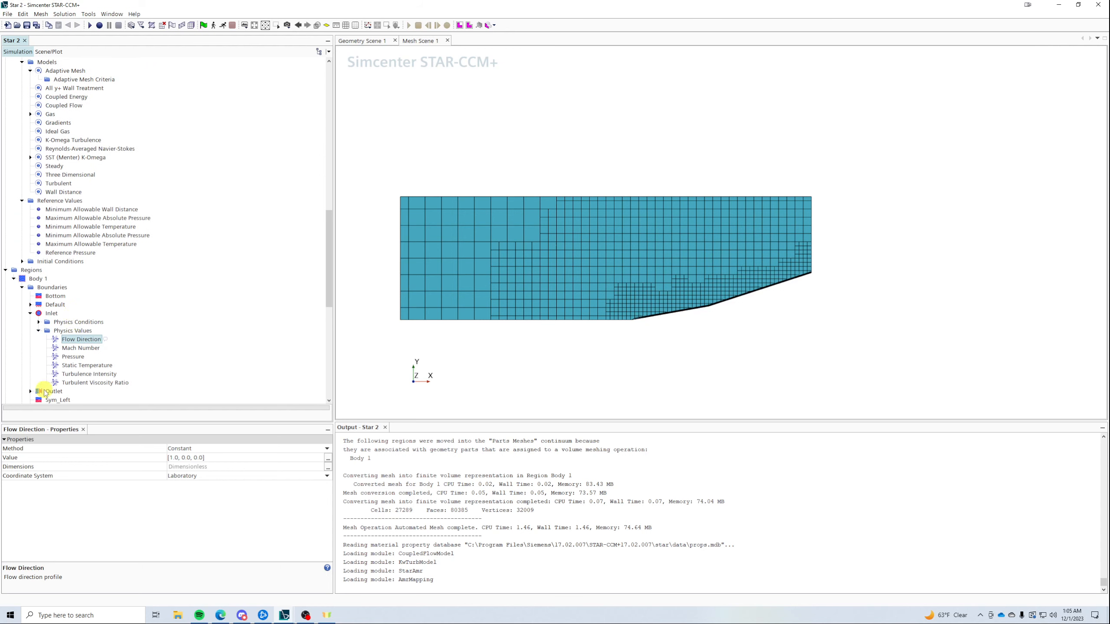
scroll(41, 388, down, 3)
click(30, 313)
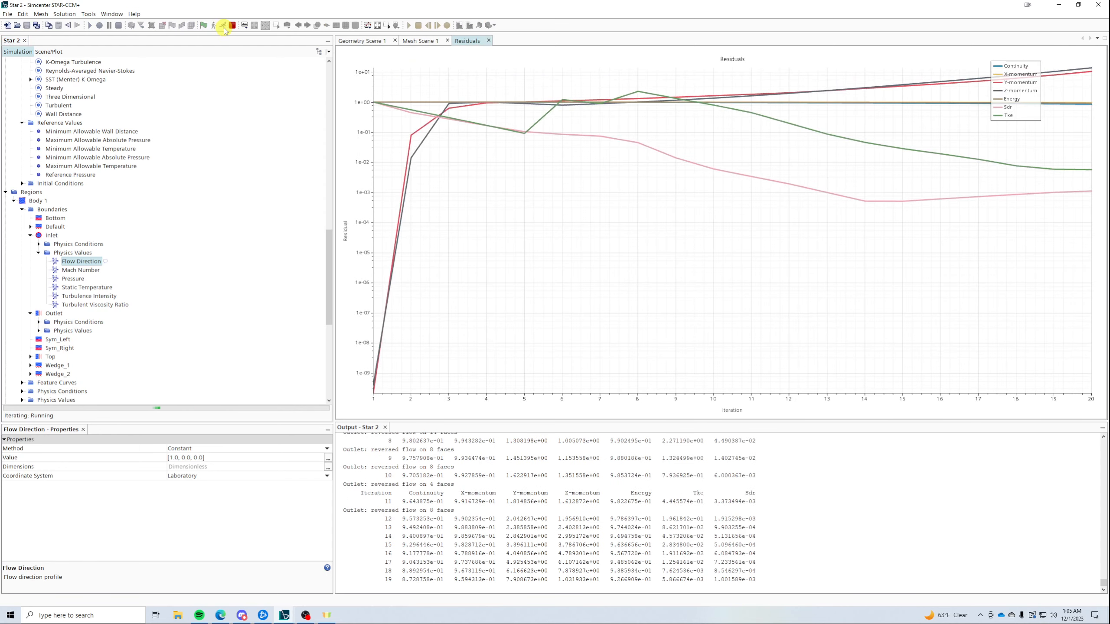
scroll(174, 218, down, 7)
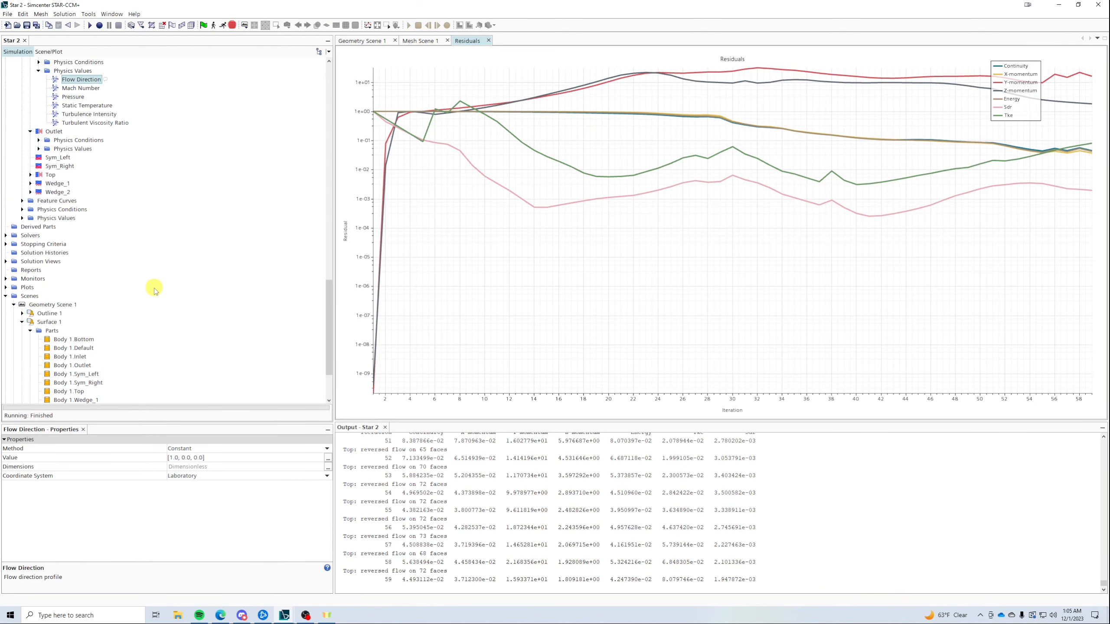
- Create a new Scalar Scene and expand its Scalar 1 displayer
click(30, 297)
right_click(32, 299)
mouse_move(65, 301)
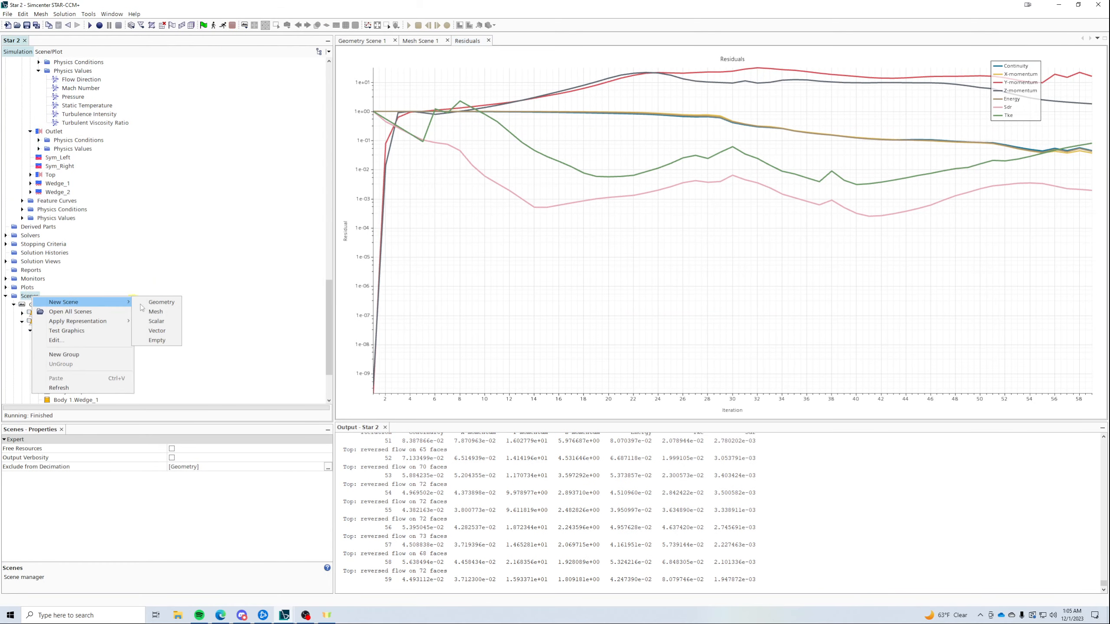
click(146, 317)
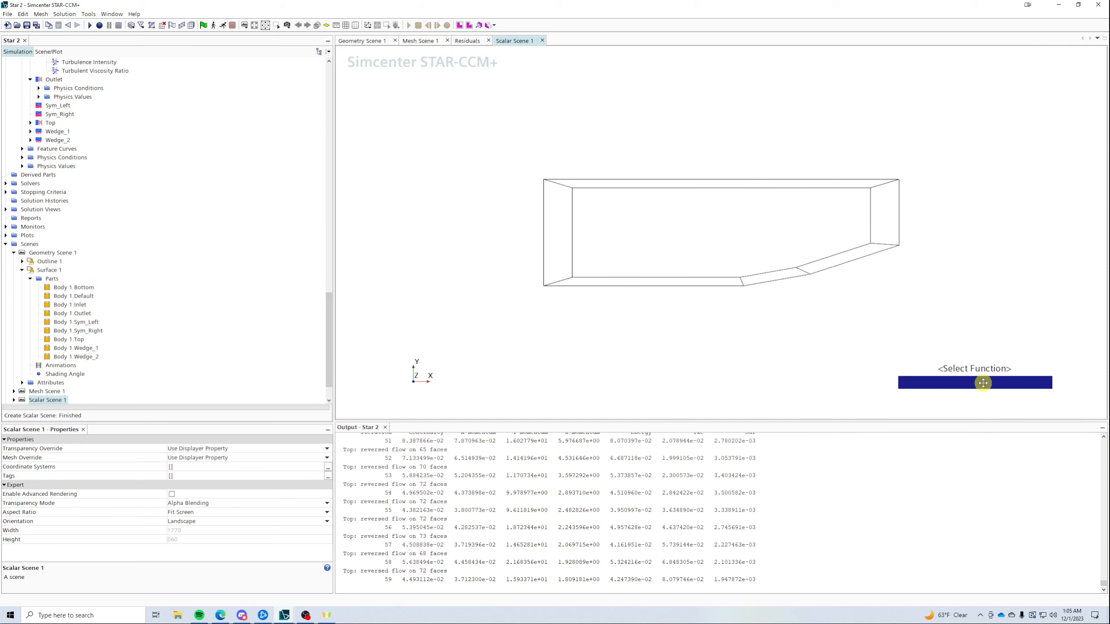
scroll(178, 314, down, 2)
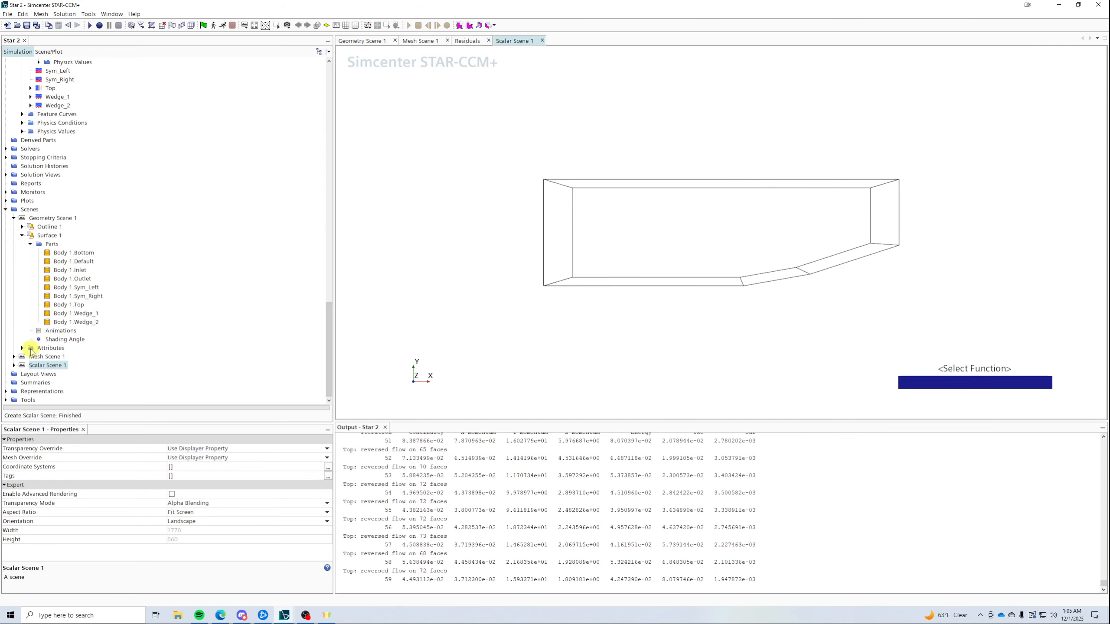
click(13, 365)
click(23, 383)
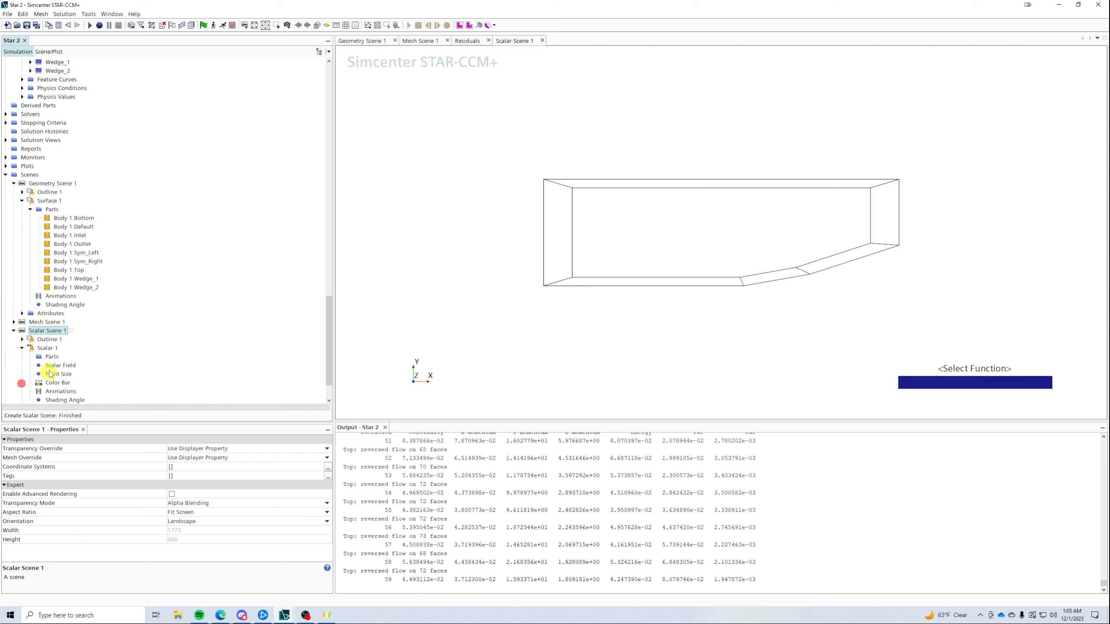
- Set the displayed scalar field function to Mach Number in the lab frame
click(60, 365)
click(186, 442)
click(198, 450)
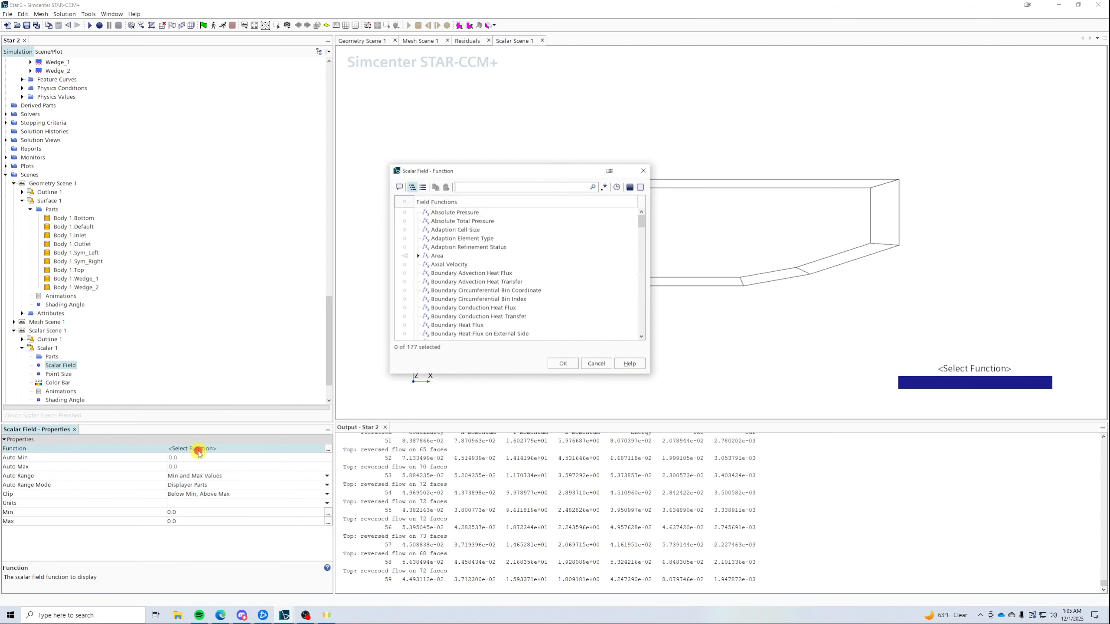
text(mach)
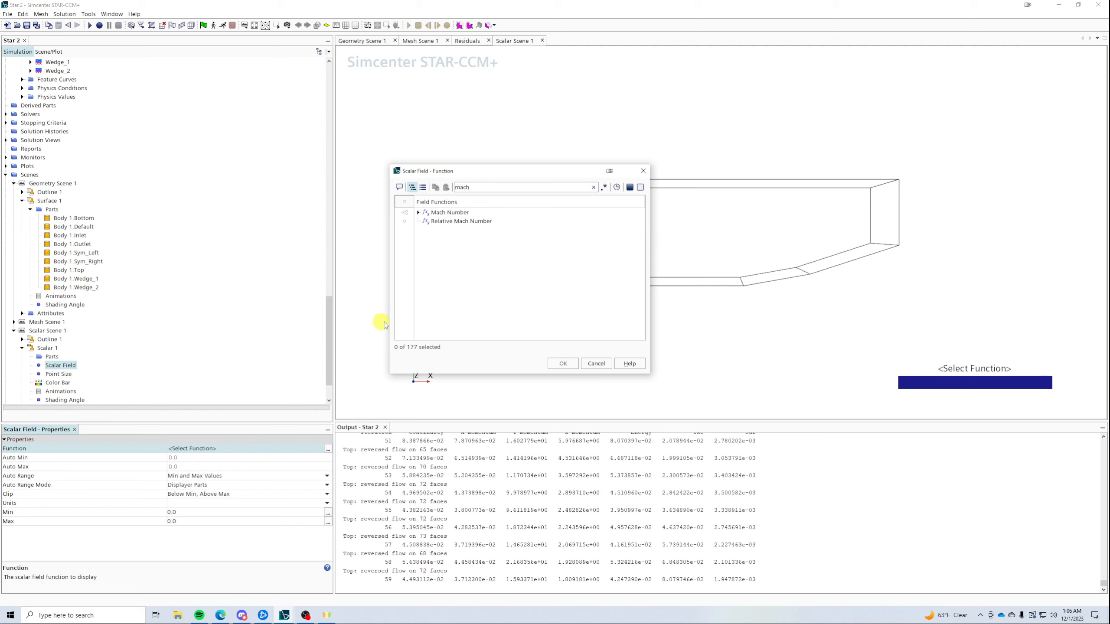
click(418, 213)
click(428, 220)
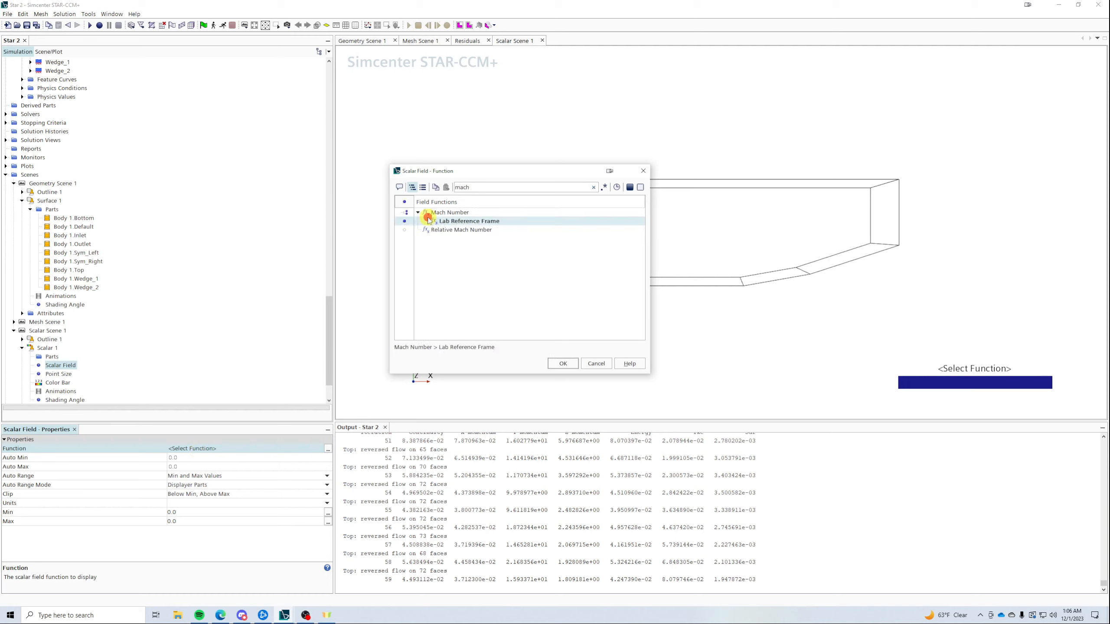
click(563, 363)
- Show the scalar on the Sym_Left and Sym_Right boundaries of Body 1
click(45, 357)
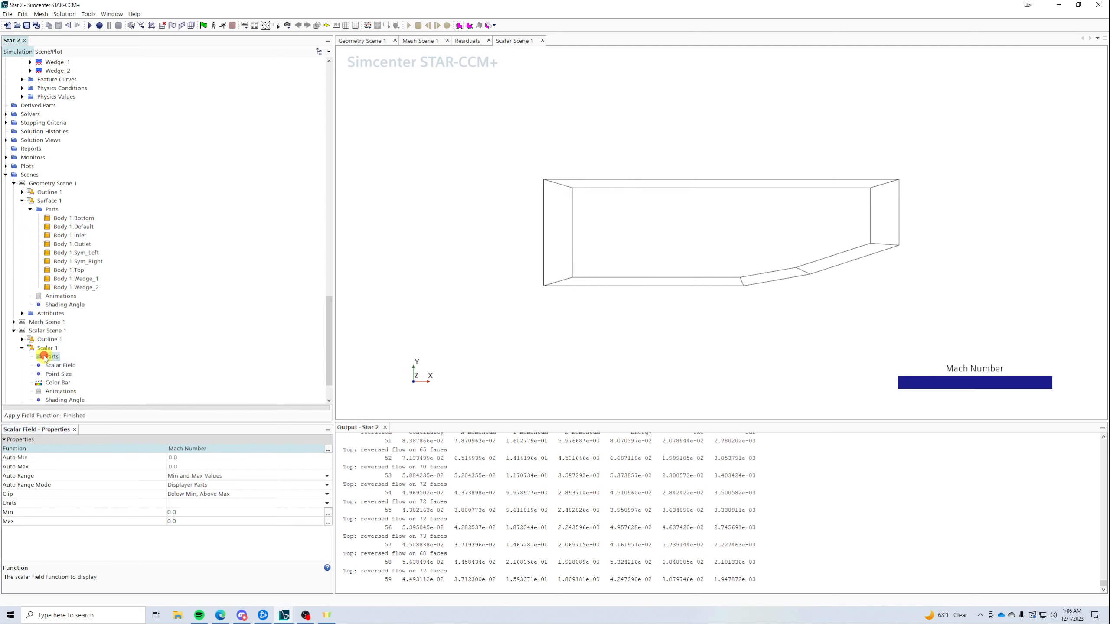
click(175, 449)
click(483, 279)
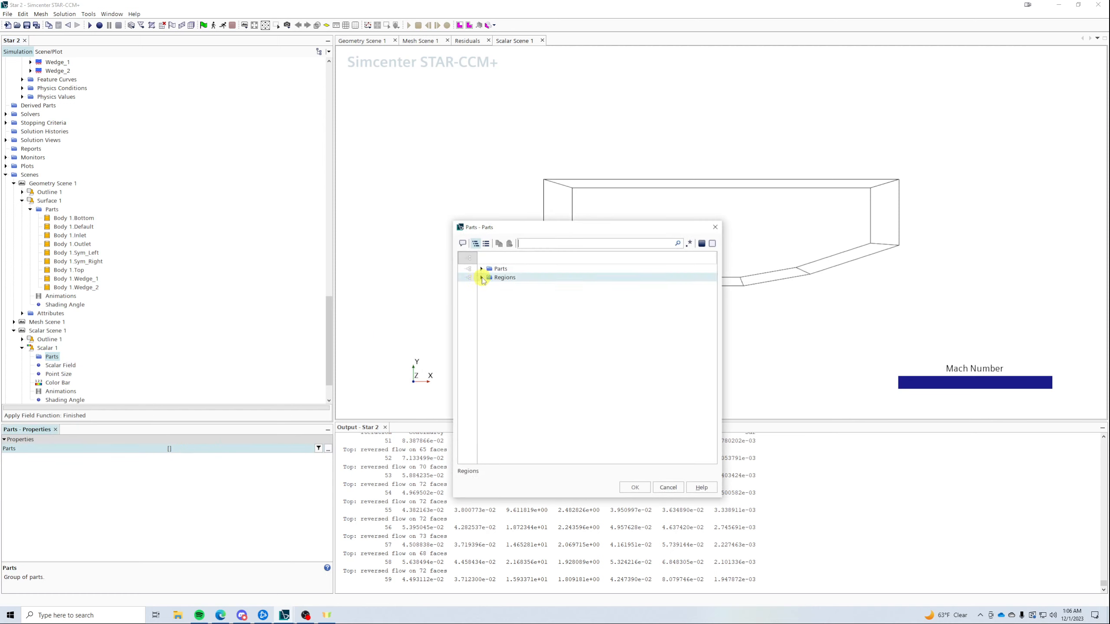
click(482, 278)
click(540, 347)
click(540, 338)
click(636, 488)
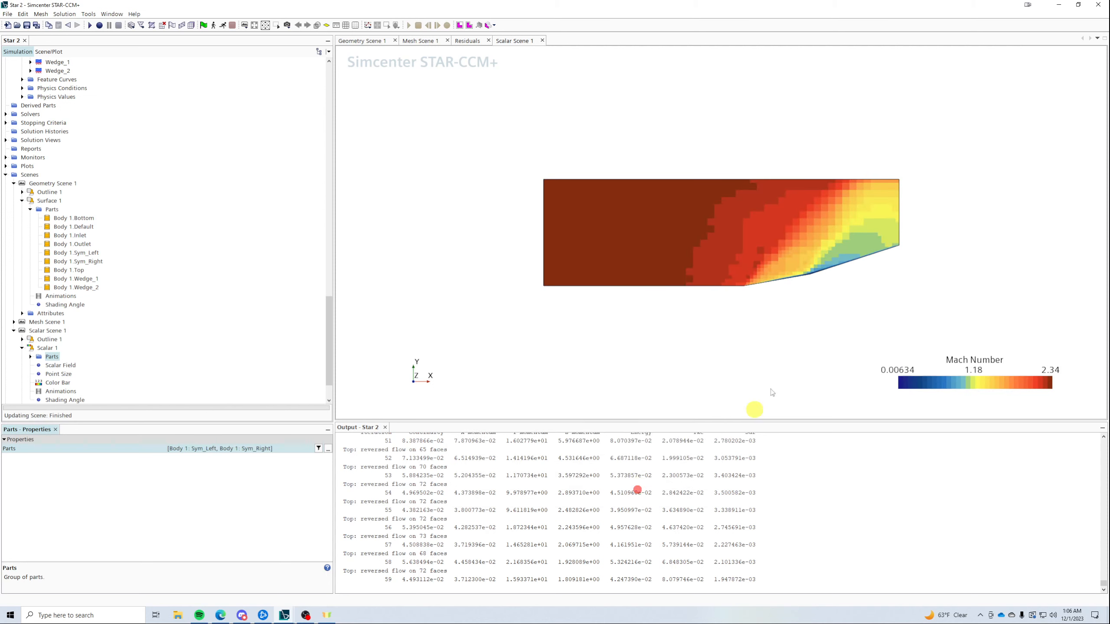
- Resume the solver, zoom into the ramp shock, and stop near iteration 189
click(222, 26)
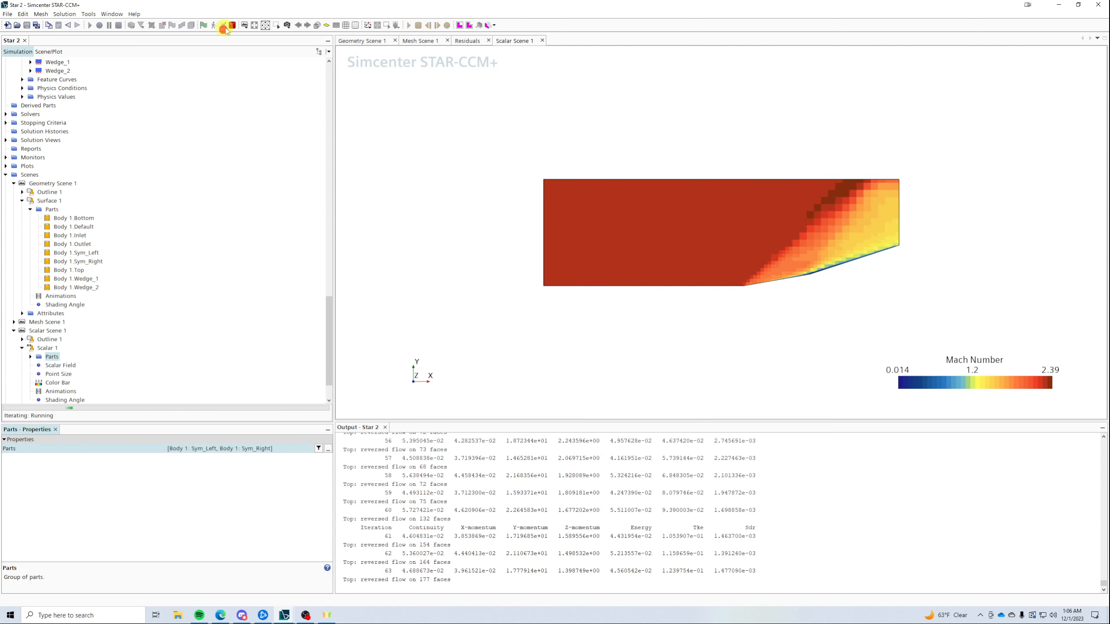
scroll(793, 258, up, 3)
scroll(873, 280, up, 3)
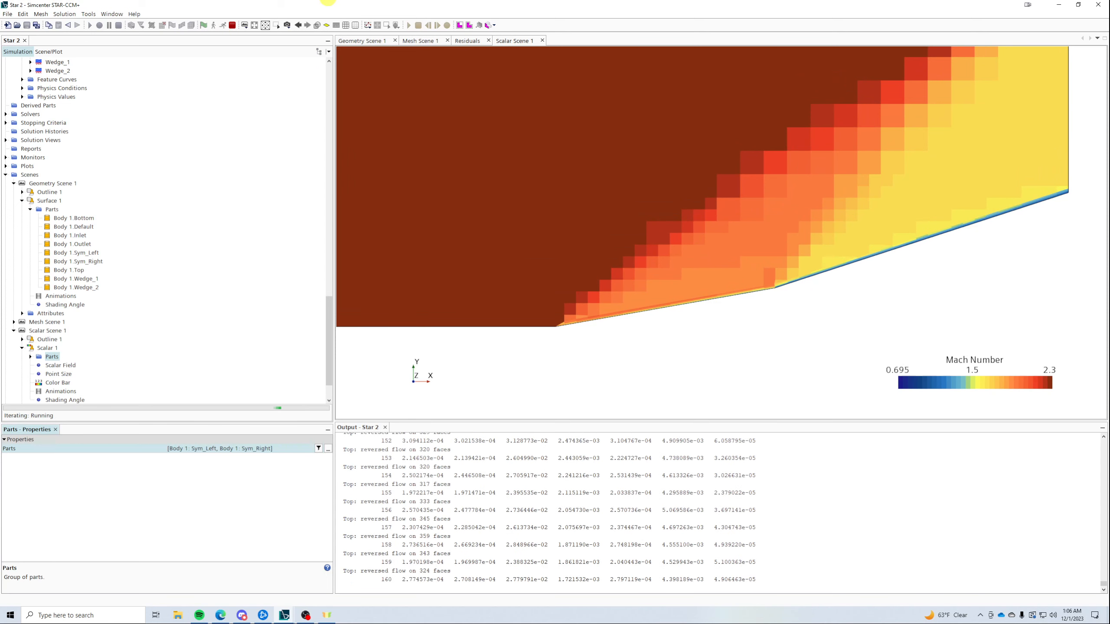
click(231, 25)
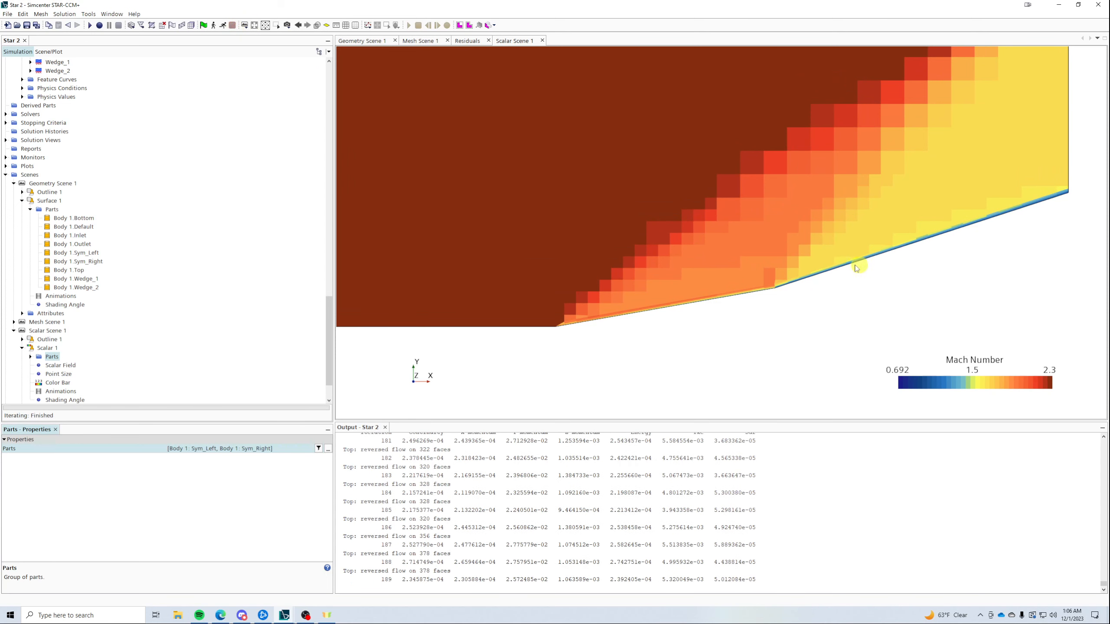
scroll(704, 270, down, 1)
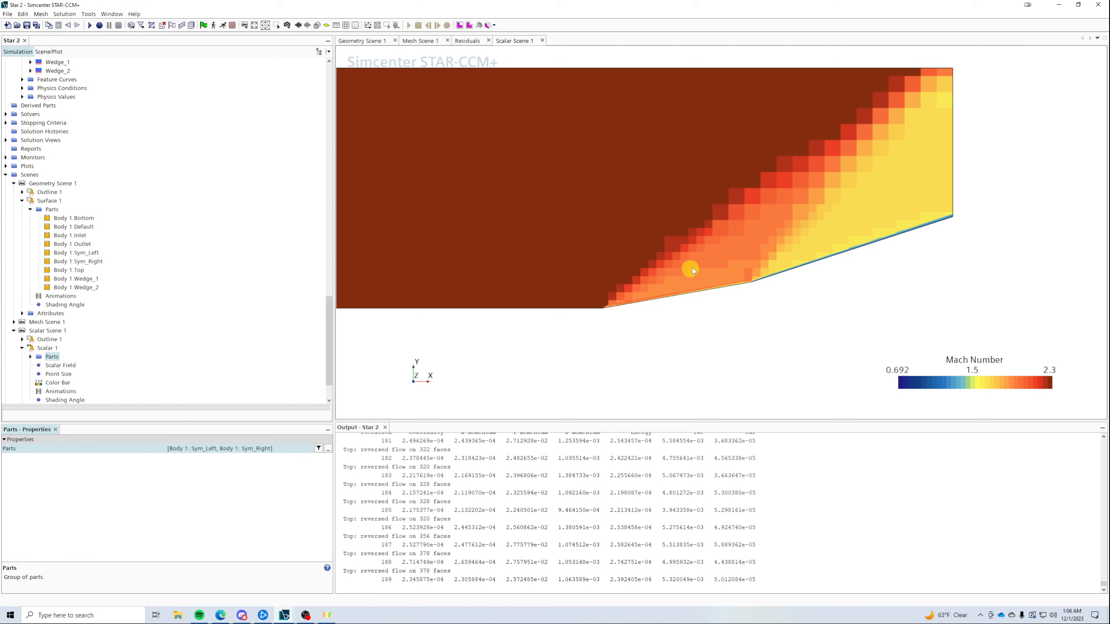
- Change the ramp design angles to Theta_1 8.0 deg and Theta_2 10.0 deg
scroll(178, 215, up, 15)
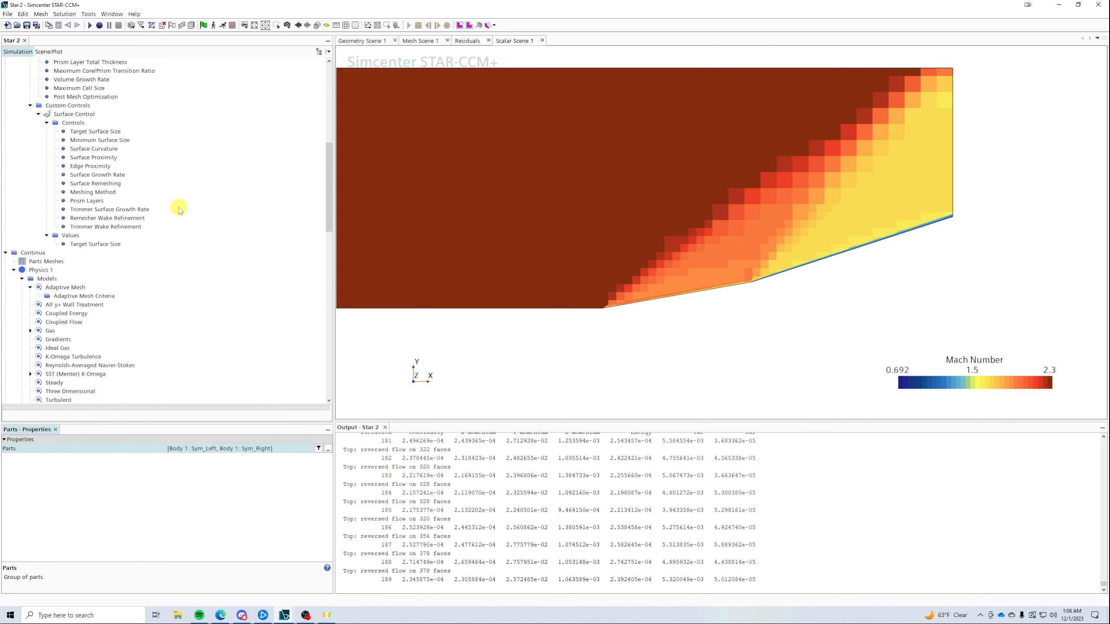
scroll(105, 148, up, 6)
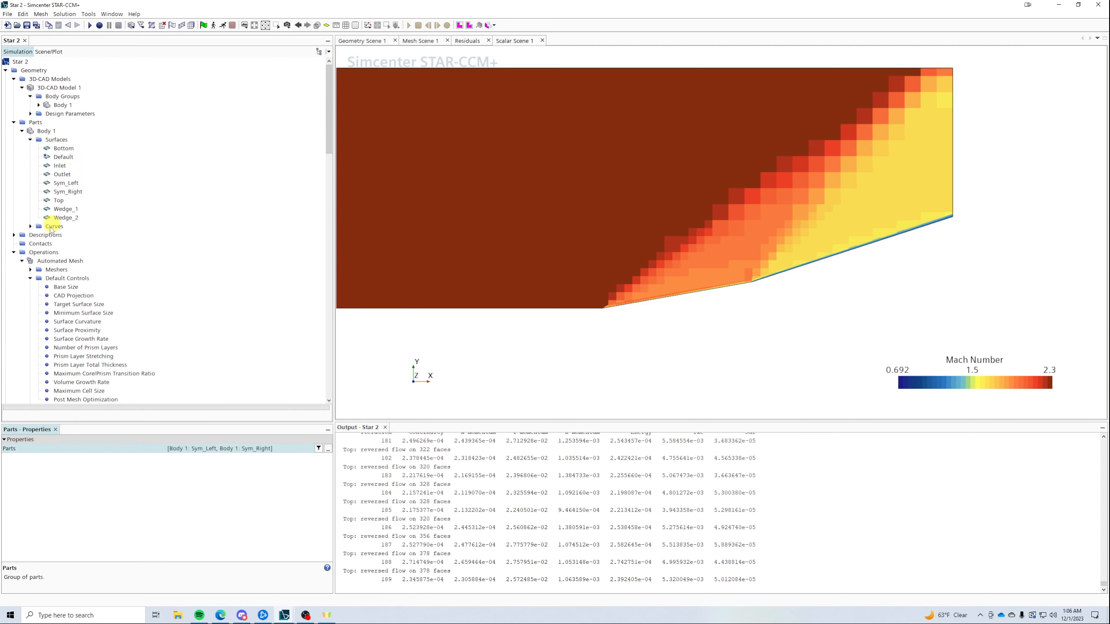
click(31, 113)
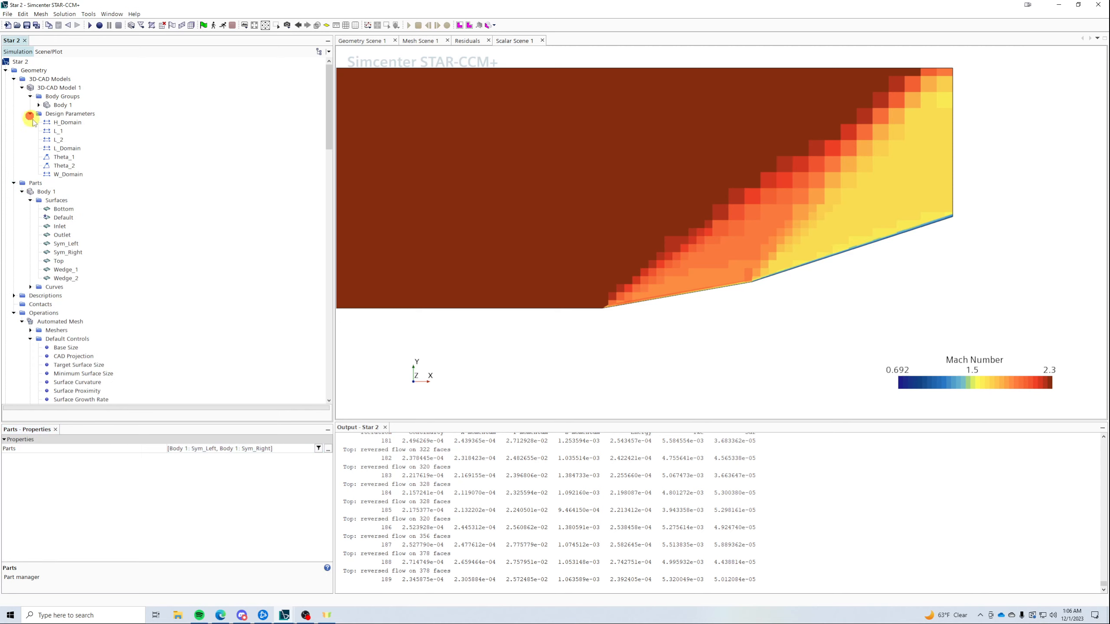
click(70, 157)
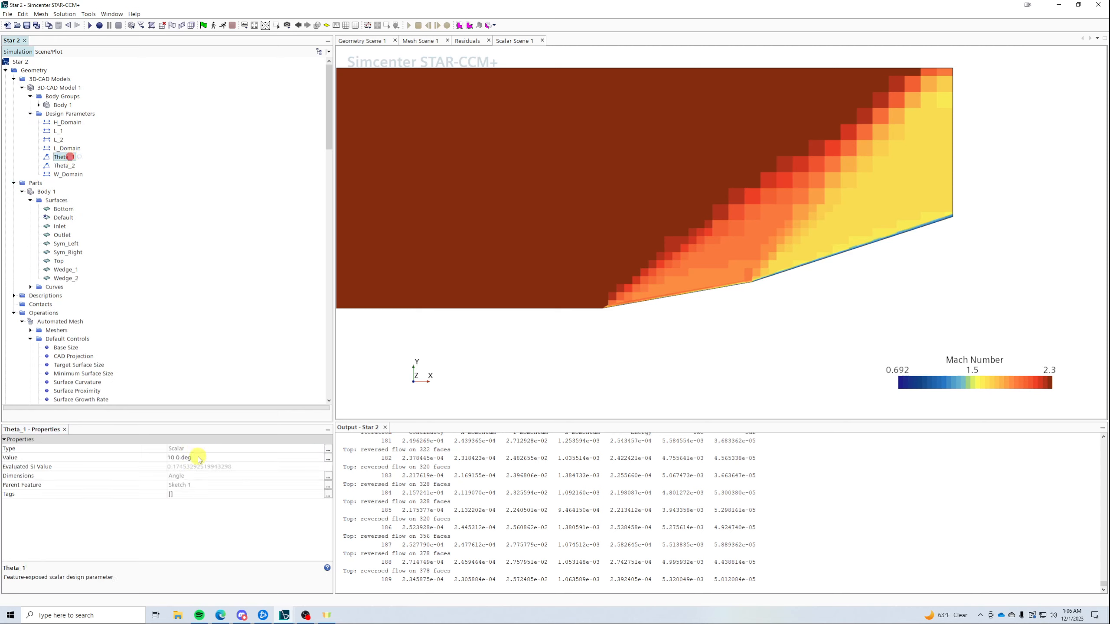
click(199, 456)
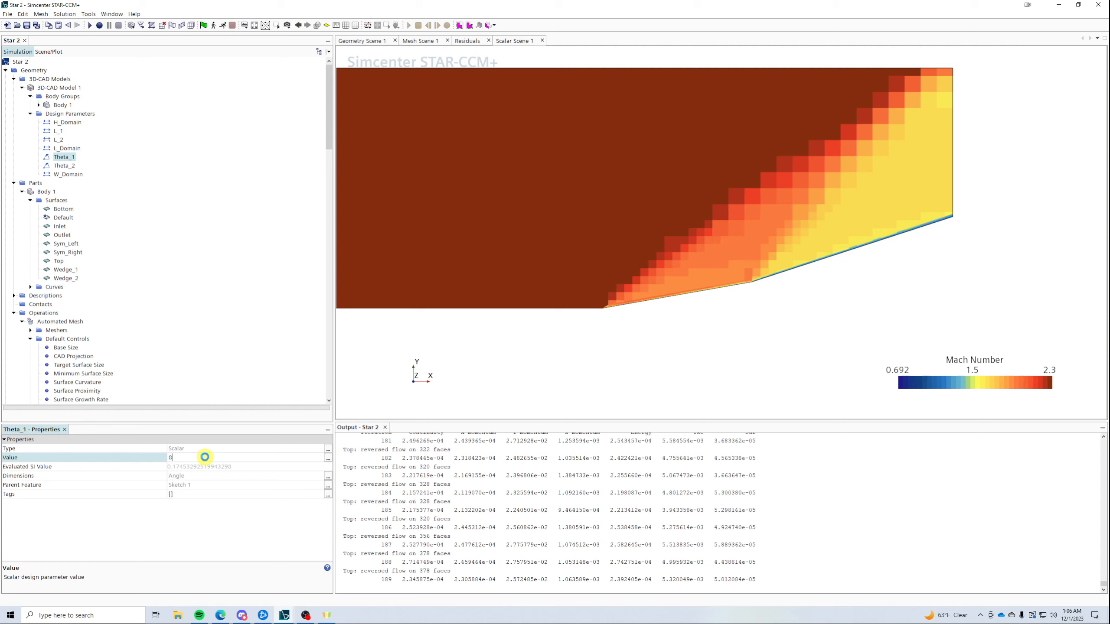
text(8)
key(Return)
click(65, 166)
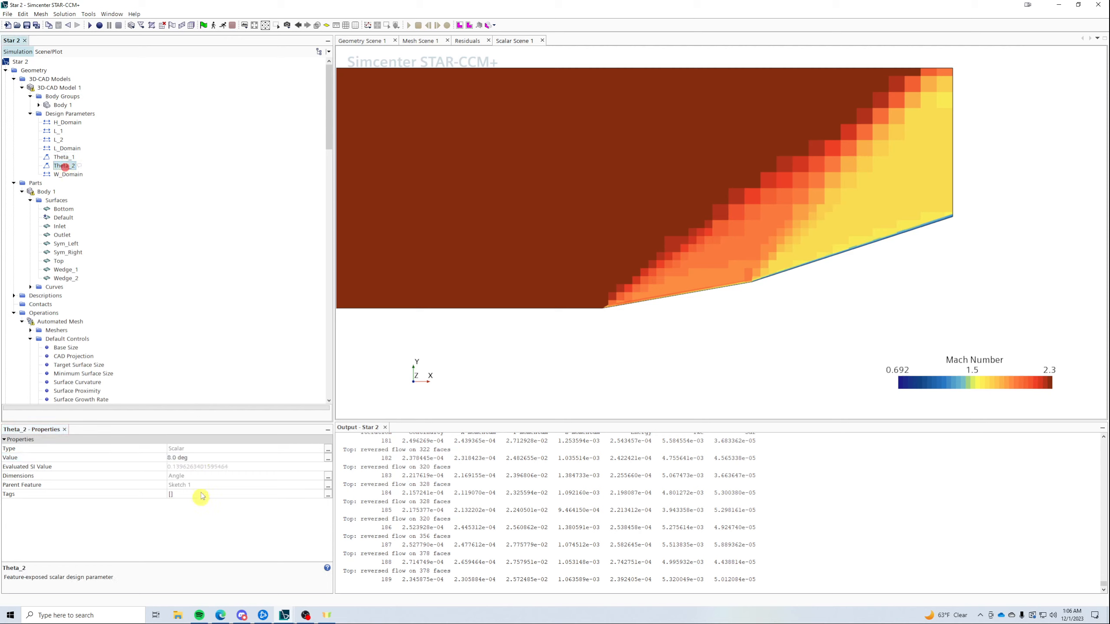
click(192, 457)
key(Return)
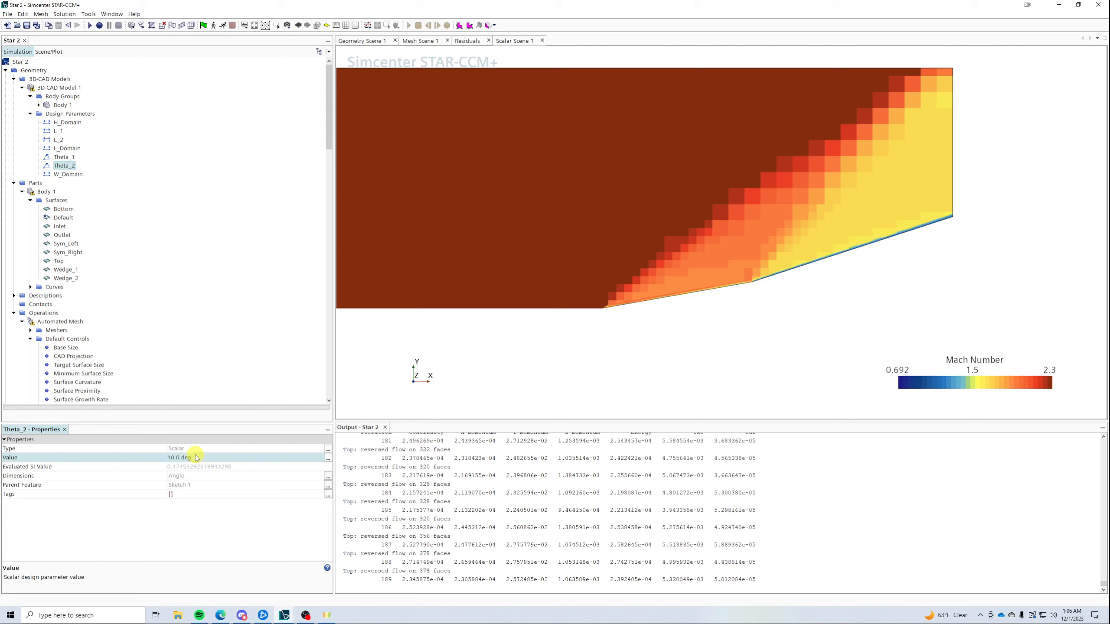
- Update Body 1 with the new angles and regenerate the Automated Mesh
right_click(38, 192)
click(64, 199)
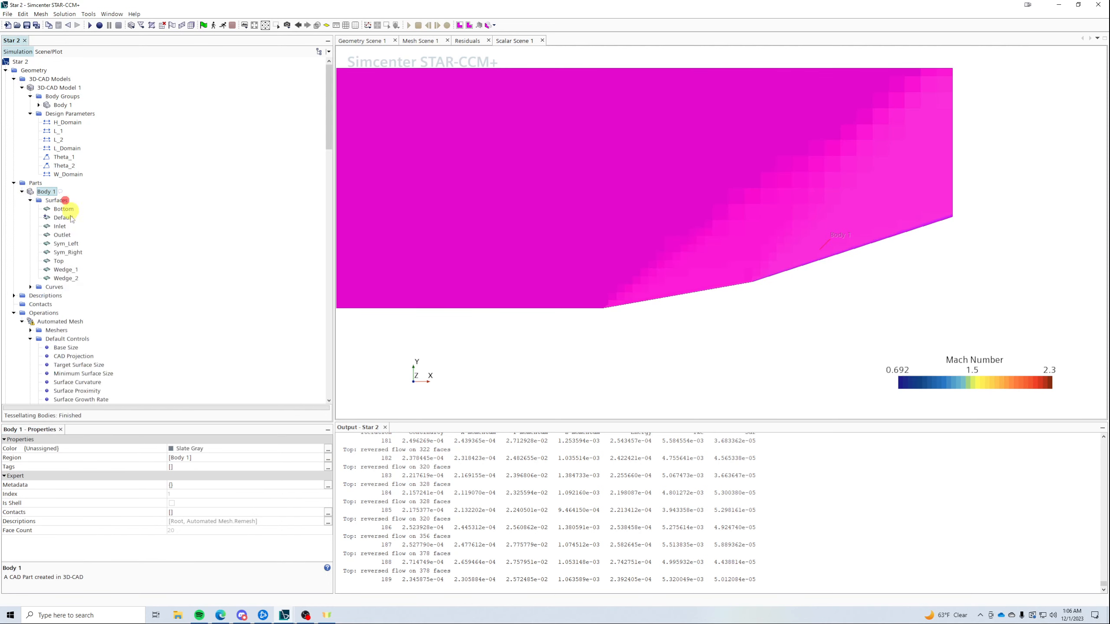
right_click(44, 322)
click(88, 340)
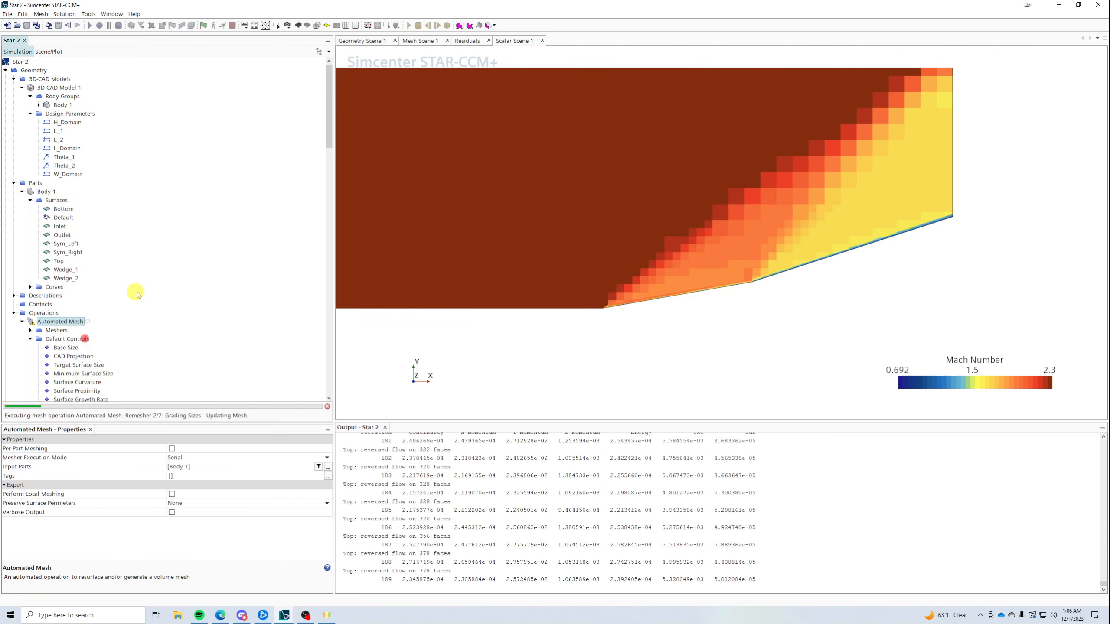
scroll(156, 290, down, 2)
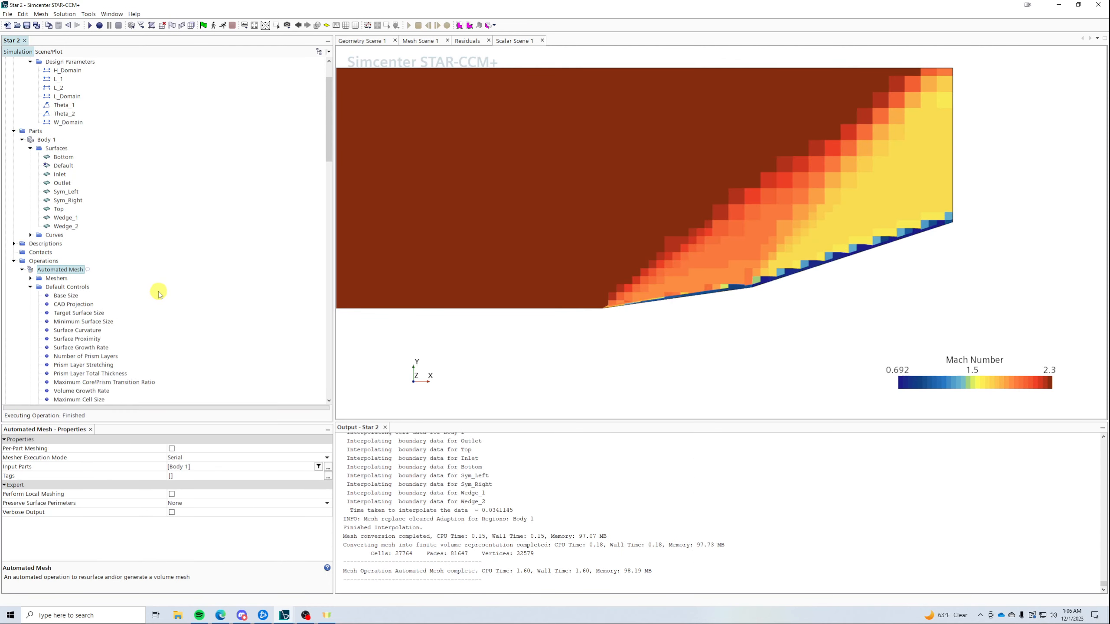
- Run the solver briefly, then stop it and set the ramp angle Theta_2 to 12 deg
click(224, 27)
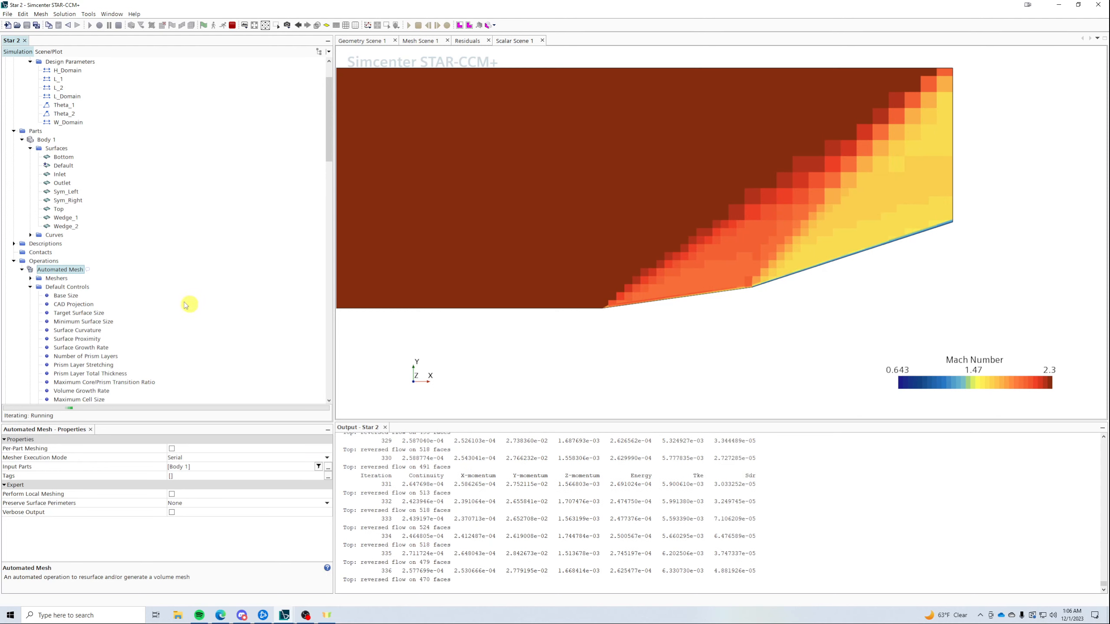
click(233, 25)
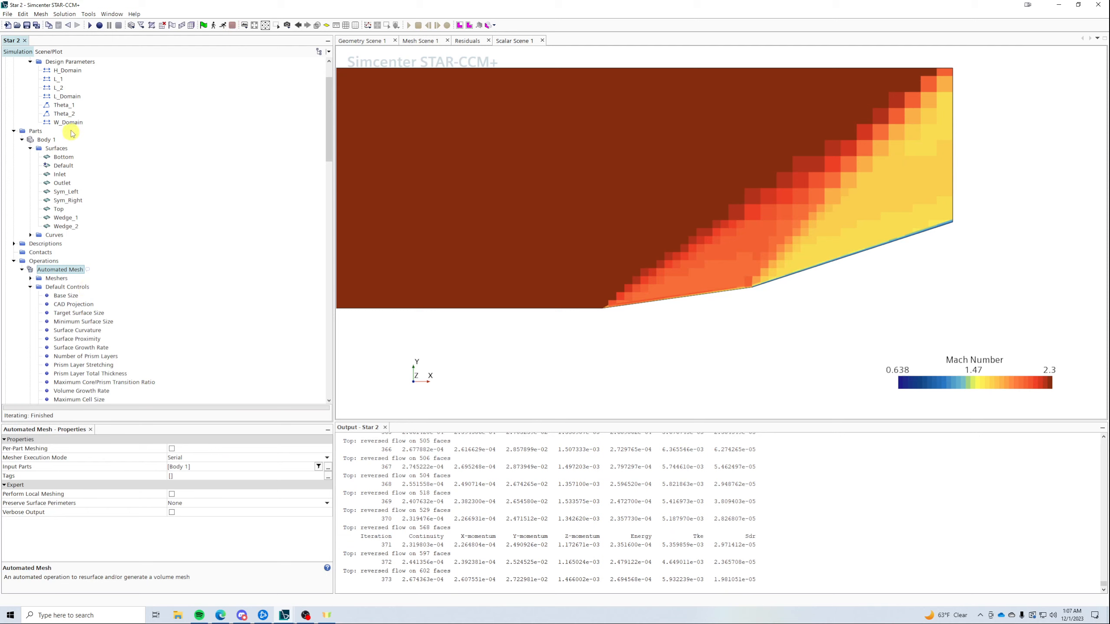
click(66, 114)
click(209, 457)
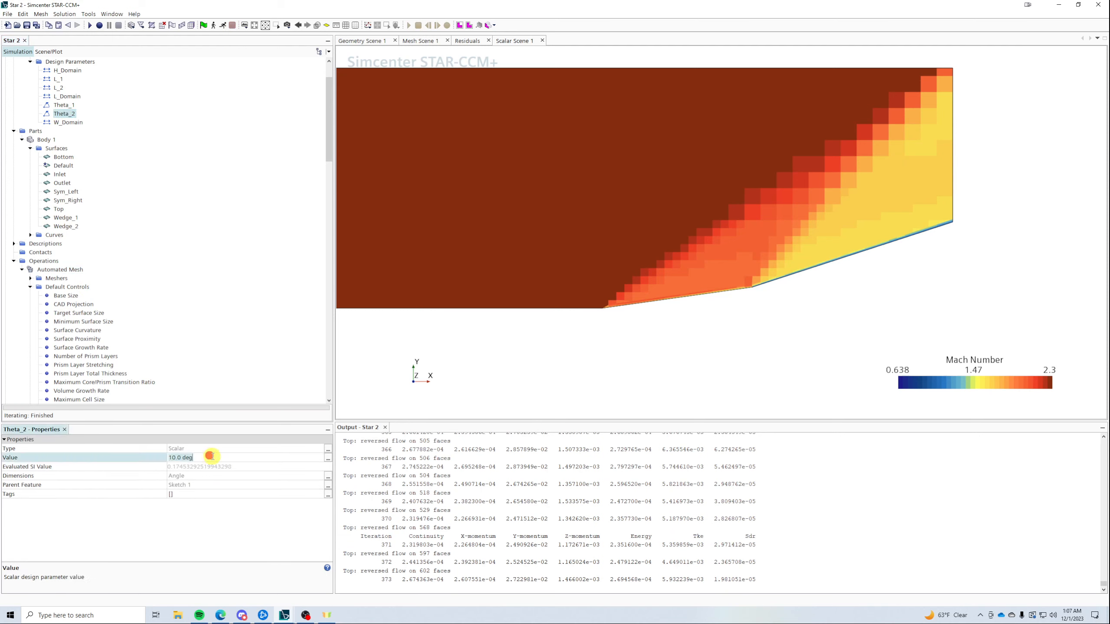
text(12)
key(Return)
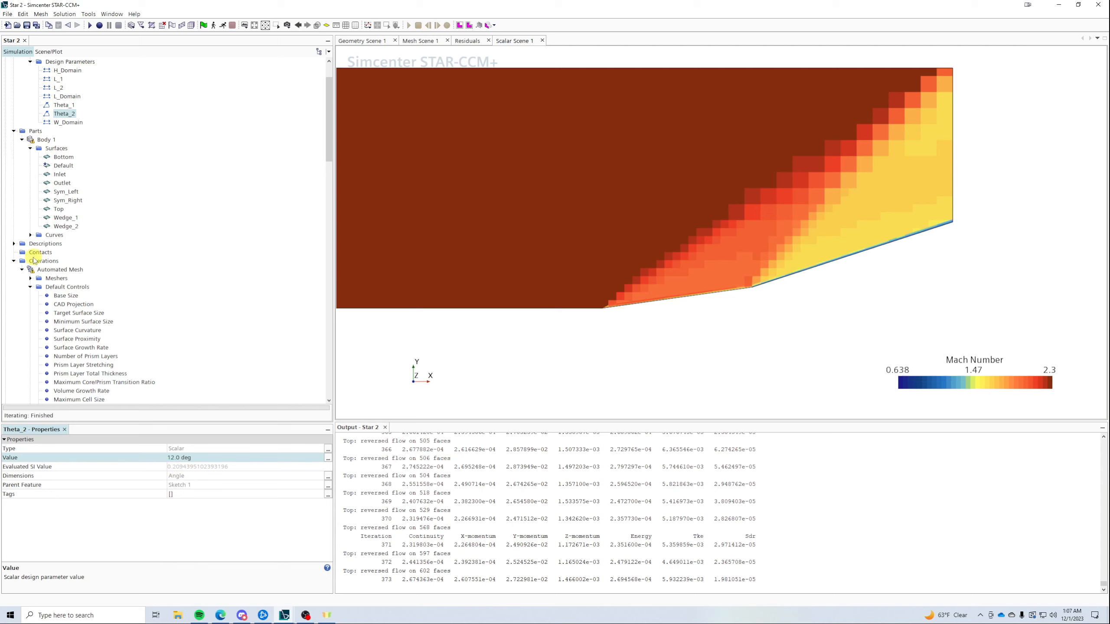
- Remesh with Execute All on Operations and re-solve the flow to about iteration 518
click(46, 262)
right_click(59, 267)
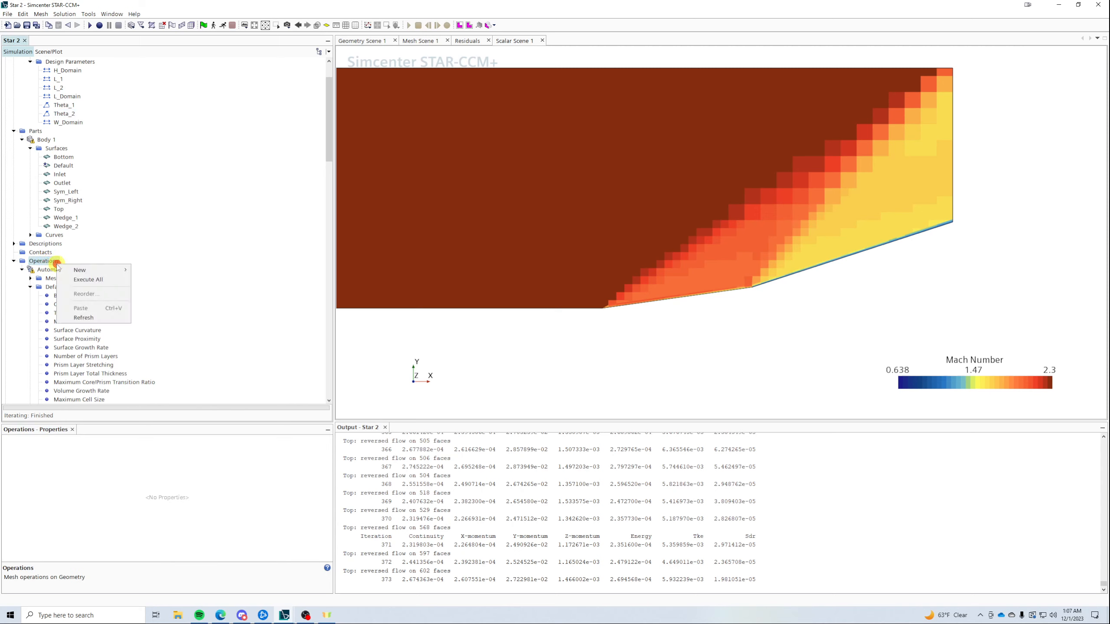
click(83, 279)
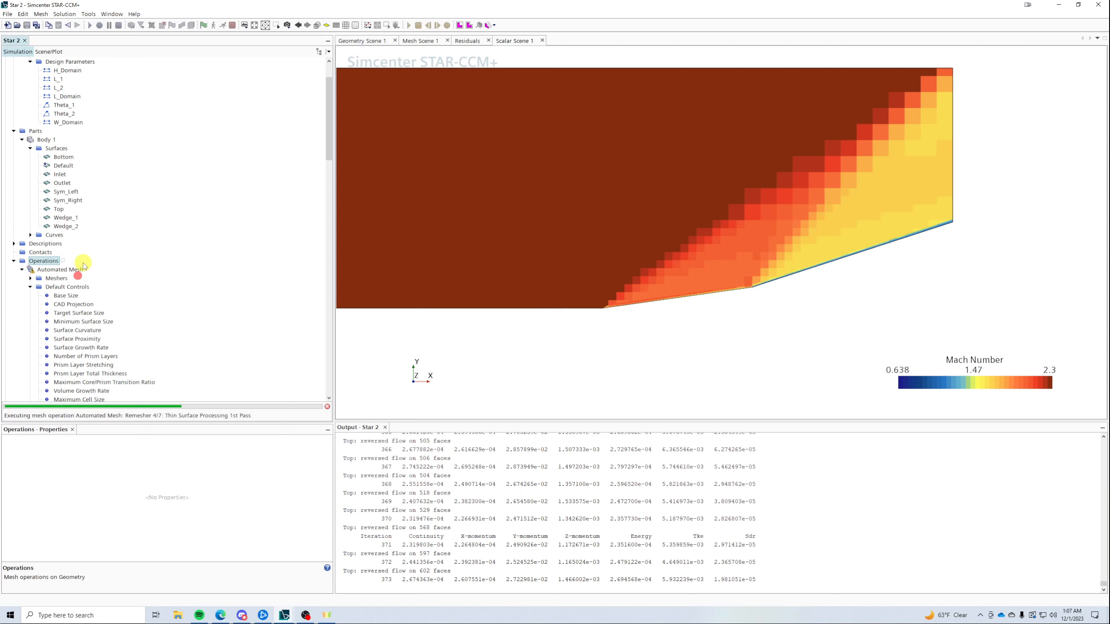
click(222, 26)
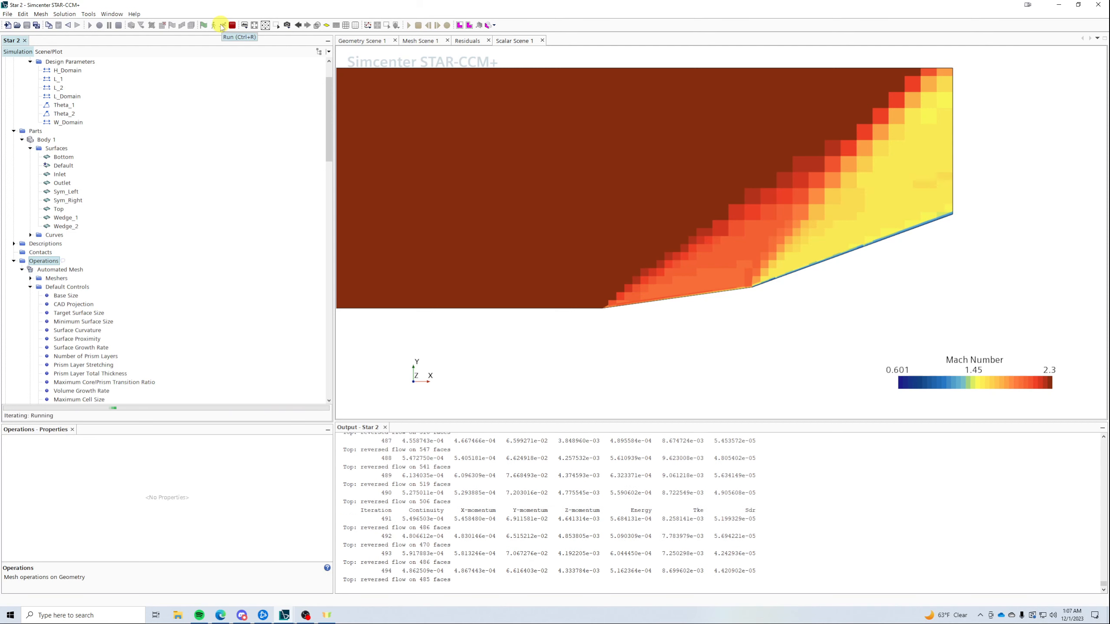
click(232, 24)
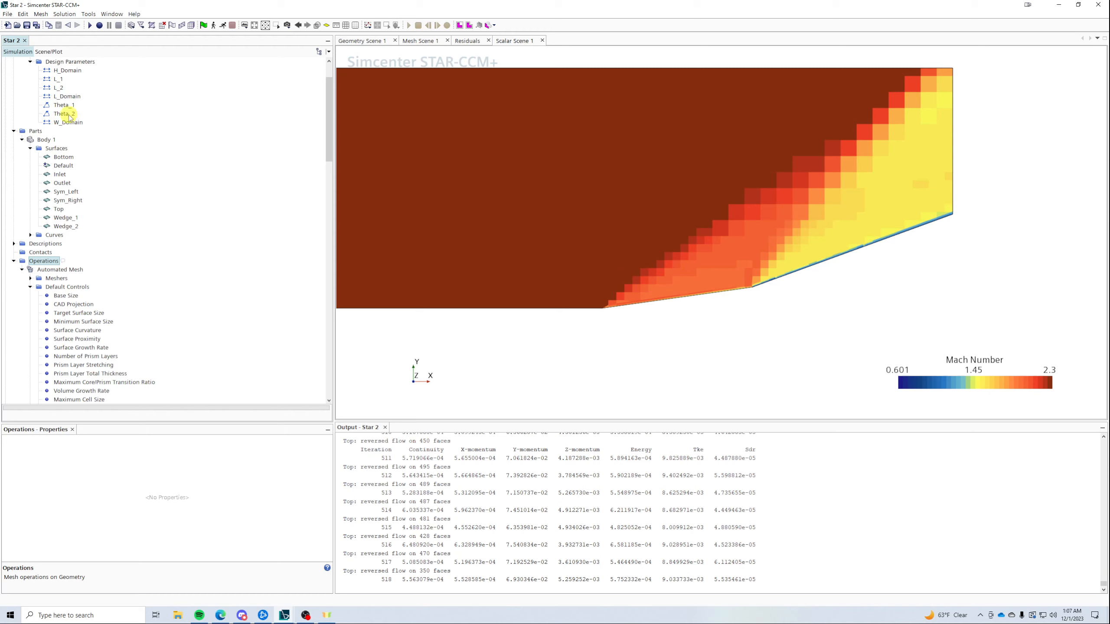
- Set L_2 to 0.5 m, L_Domain to 1.5 m and H_Domain to 0.5 m
click(61, 89)
click(209, 456)
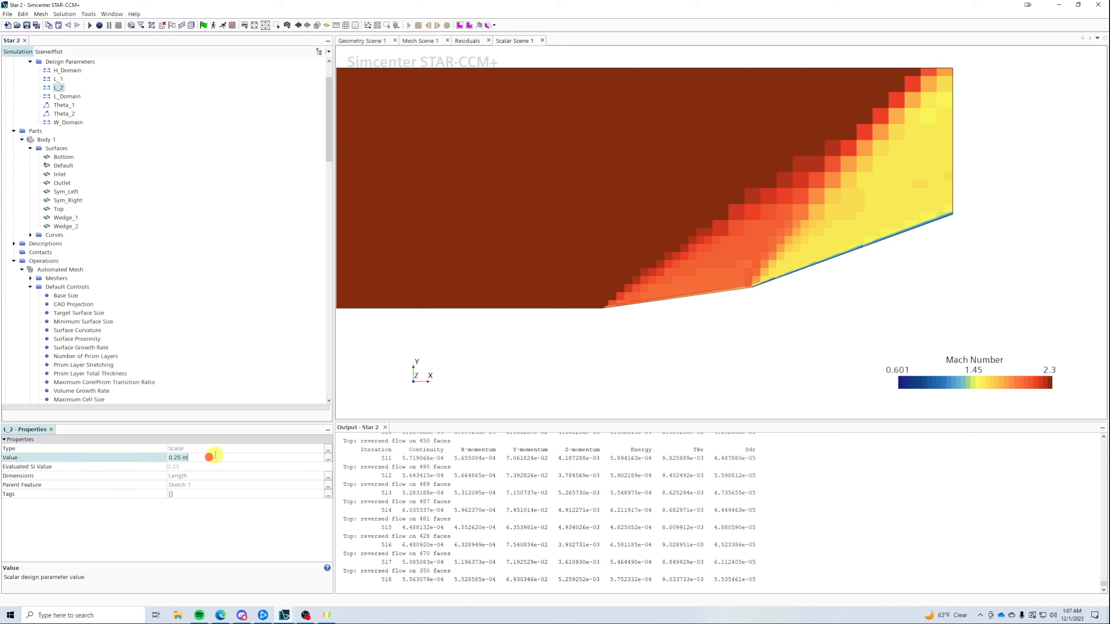
text(0.5)
key(Return)
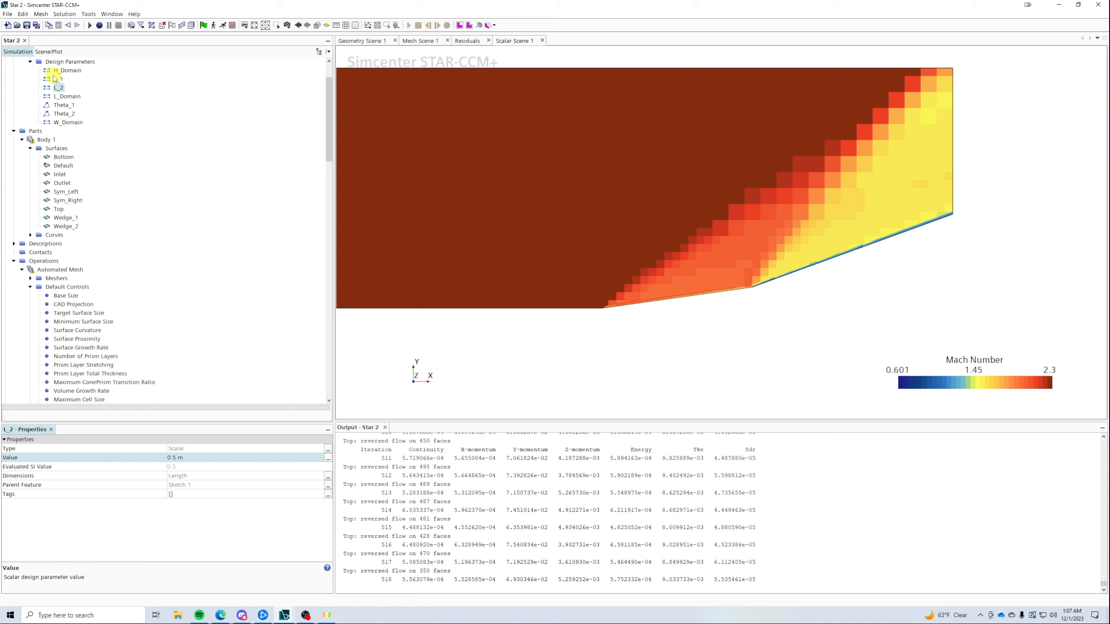
click(68, 97)
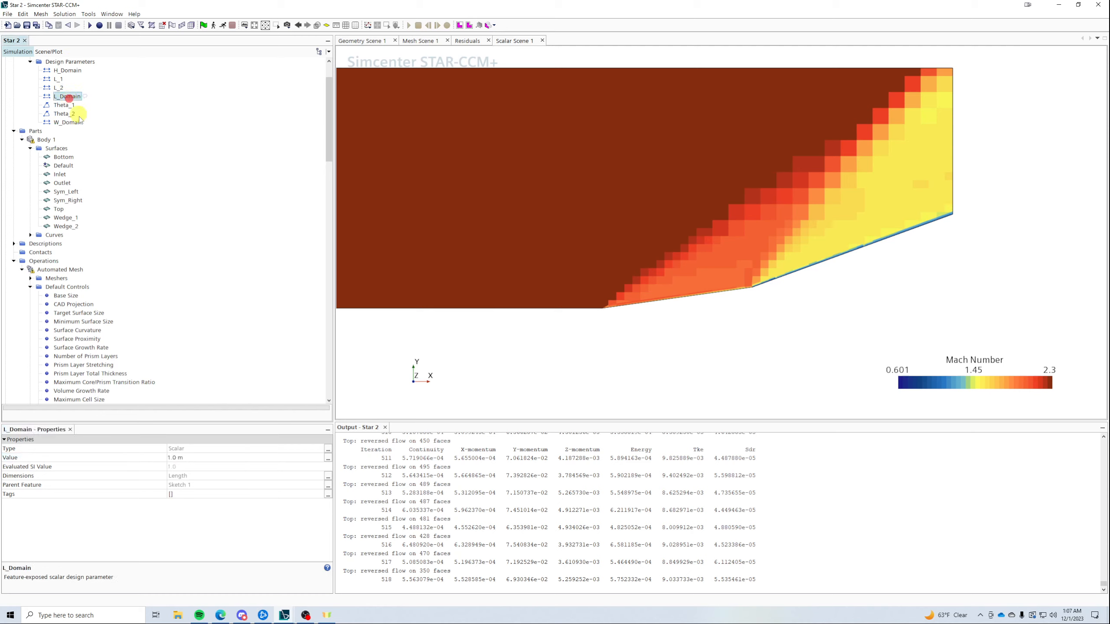
click(190, 458)
text(5)
key(Return)
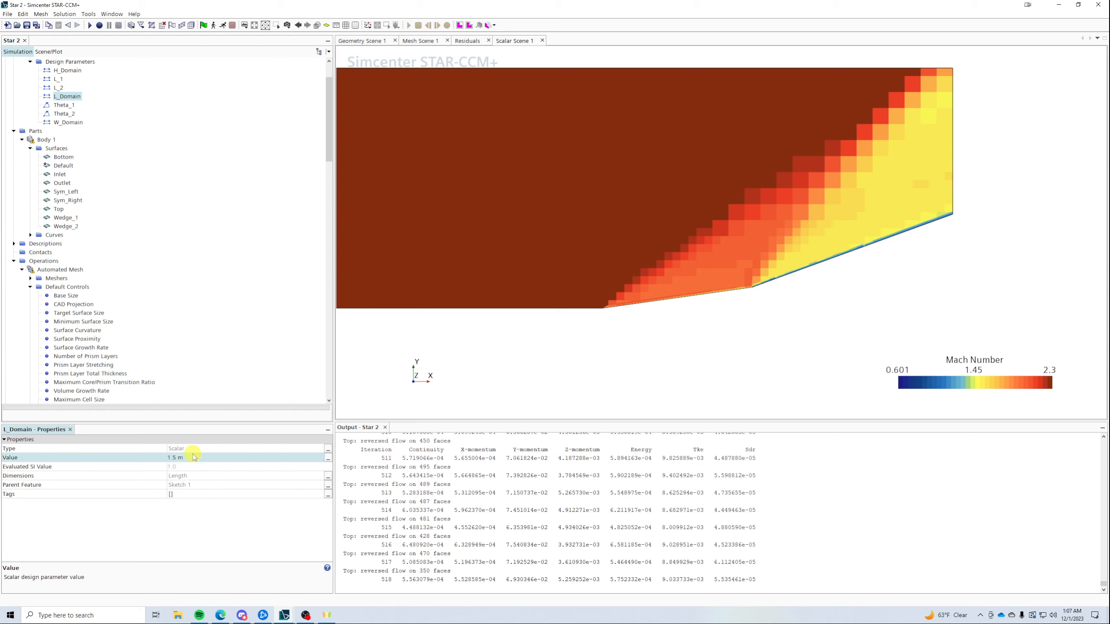
click(74, 71)
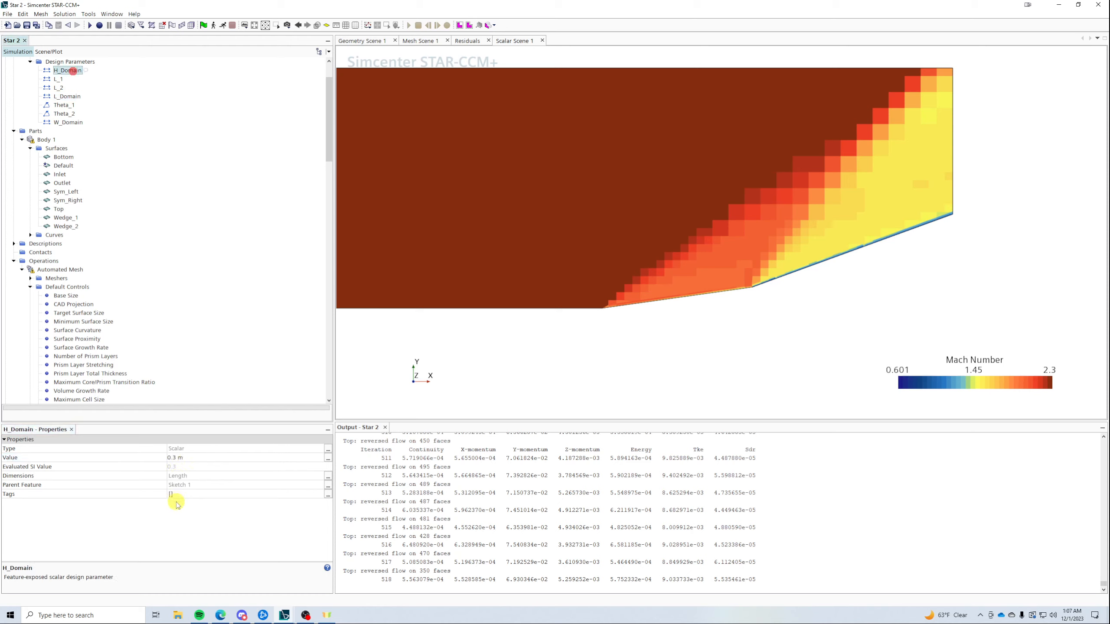
click(203, 457)
text(0.5)
key(Return)
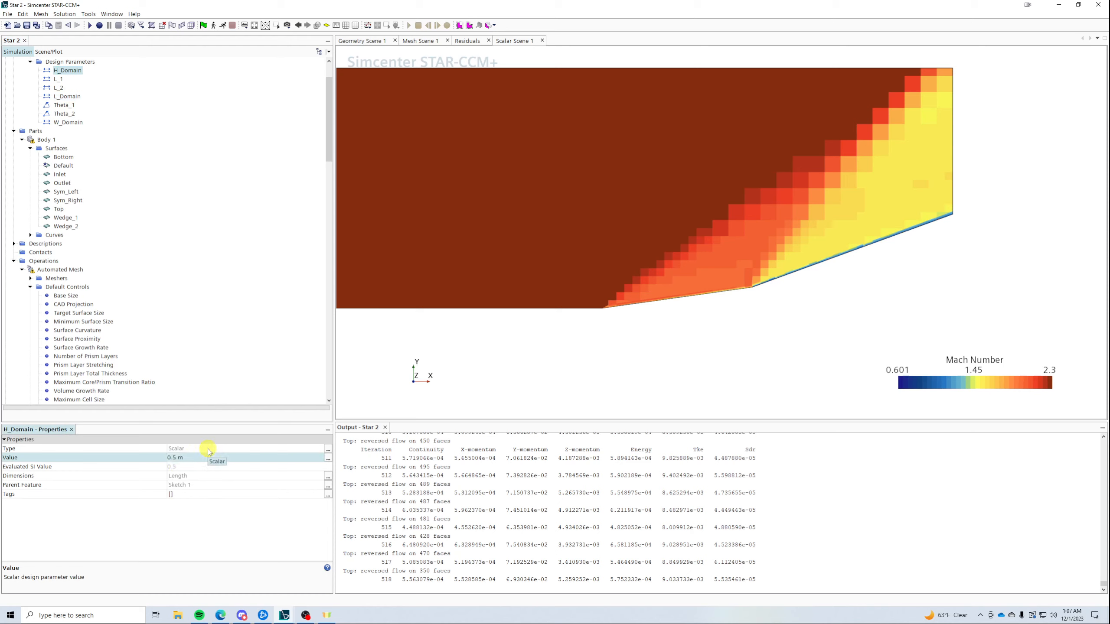
- Regenerate the mesh and re-solve until about iteration 775, with Mach spanning 0.569 to 2.3
click(190, 25)
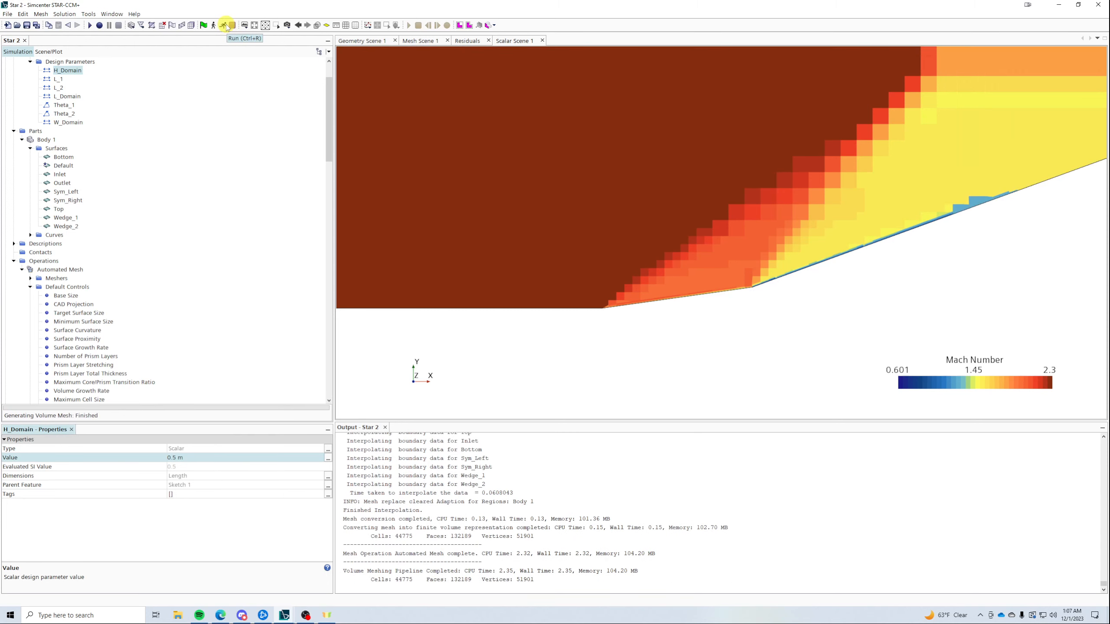
click(227, 27)
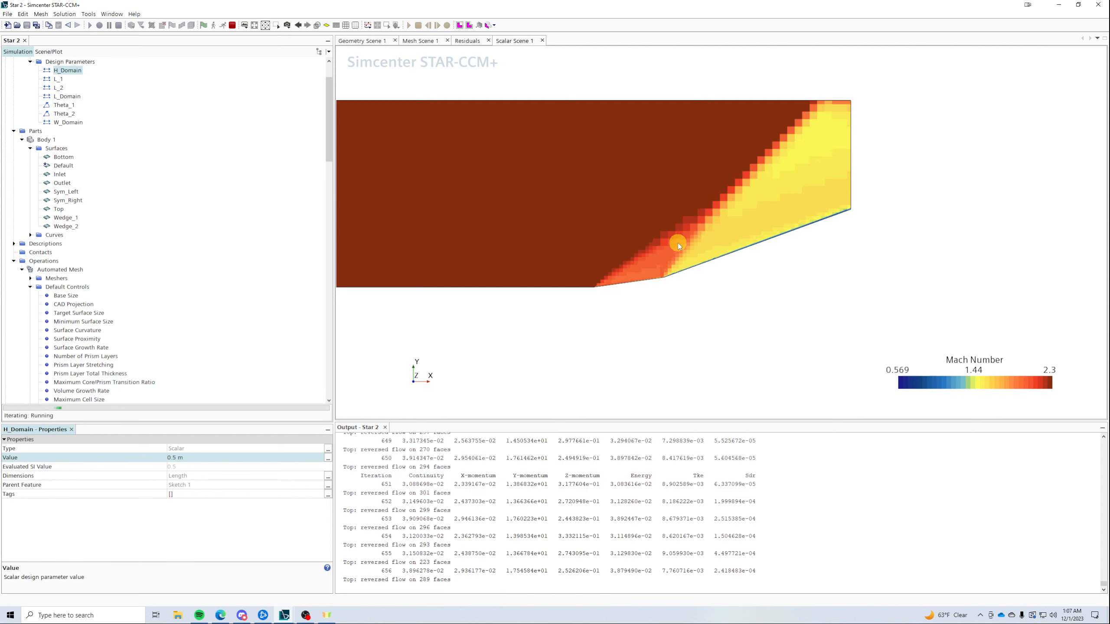
scroll(784, 167, up, 5)
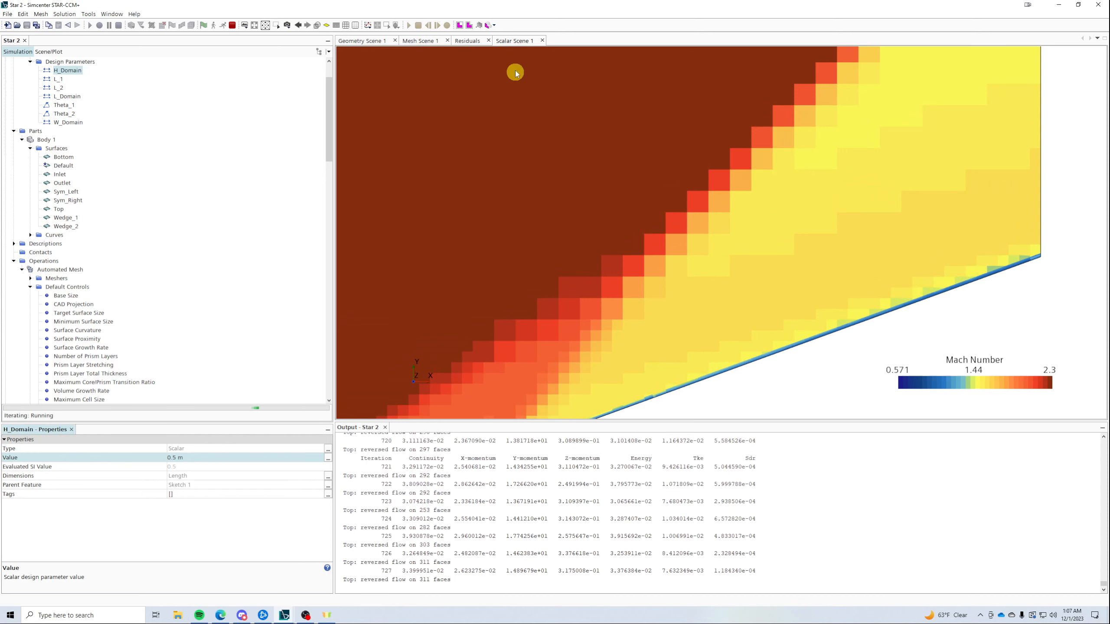
click(232, 25)
scroll(634, 270, down, 3)
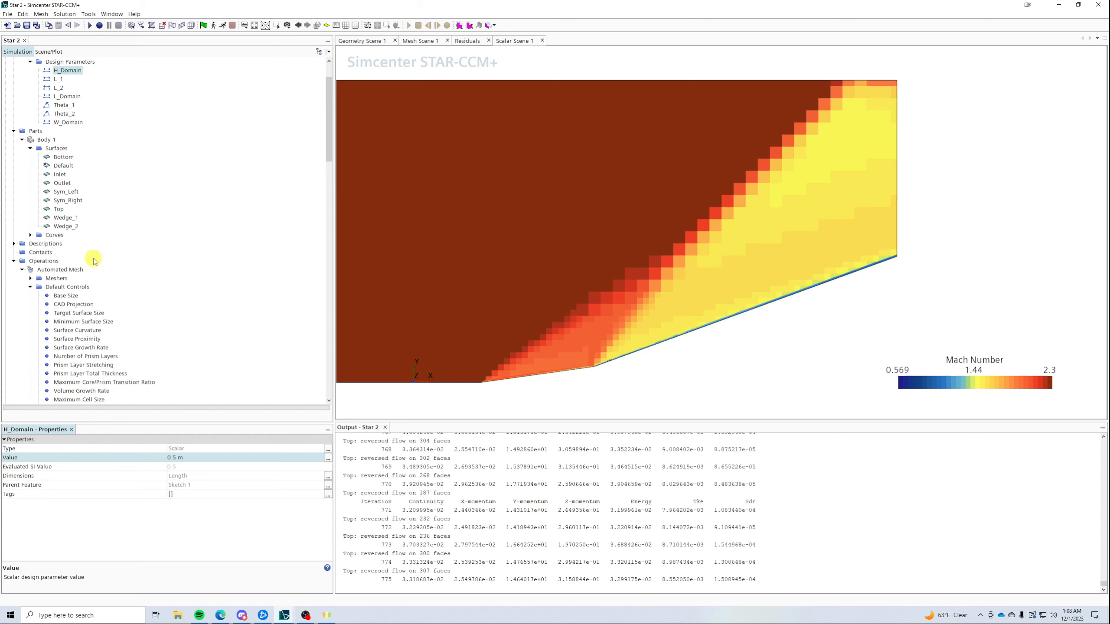
scroll(153, 245, down, 12)
scroll(160, 254, down, 7)
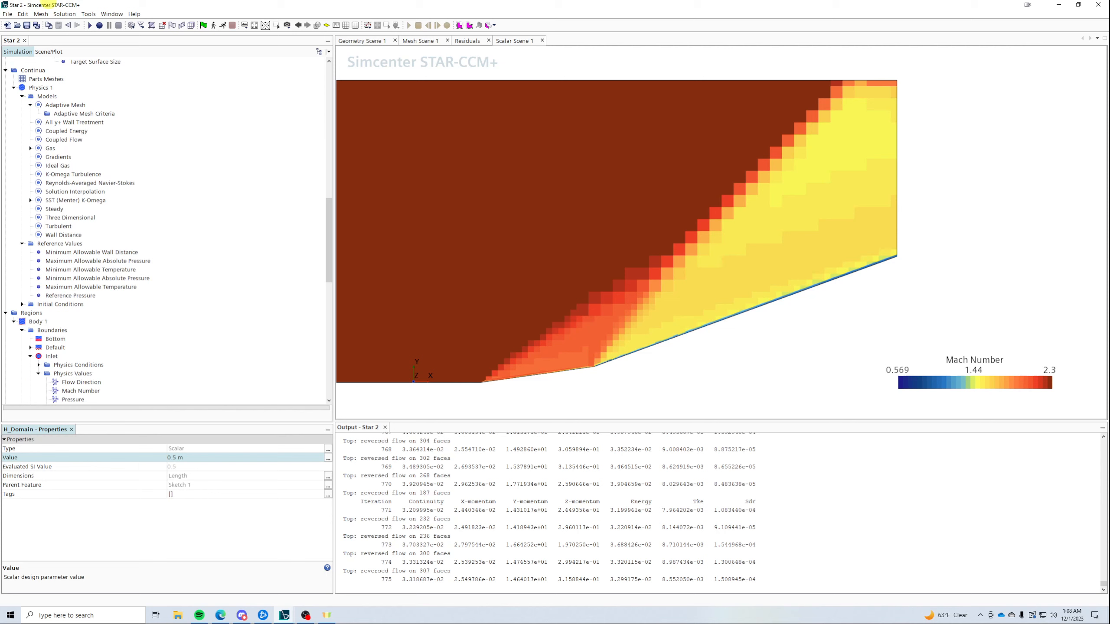
- Save the simulation on the Desktop under the new name Adaptive Mesh 2.sim
click(26, 28)
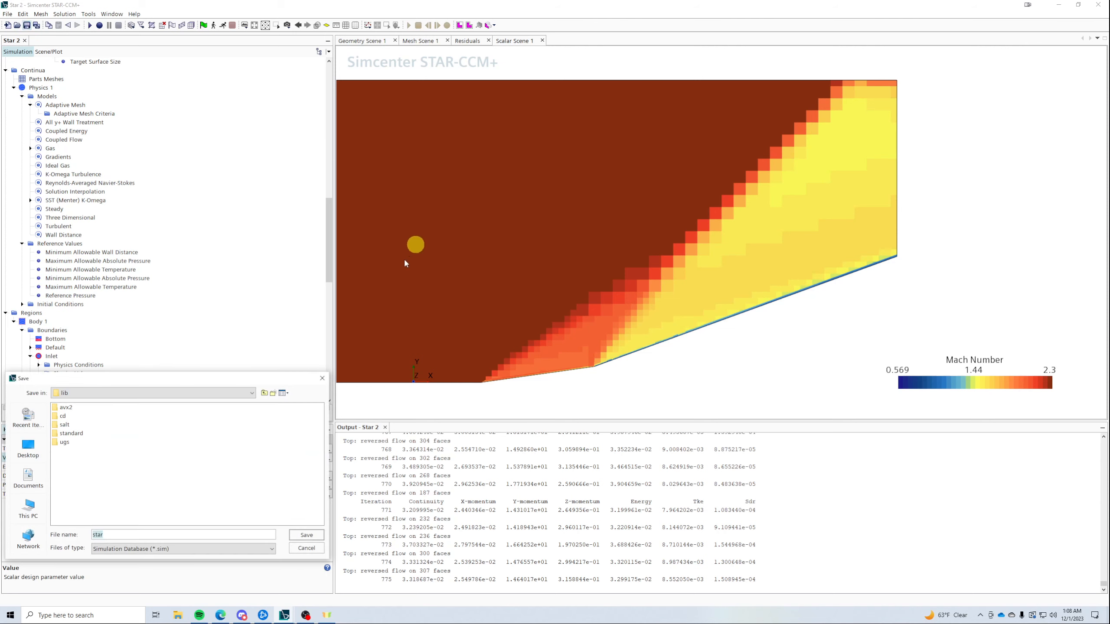
click(26, 446)
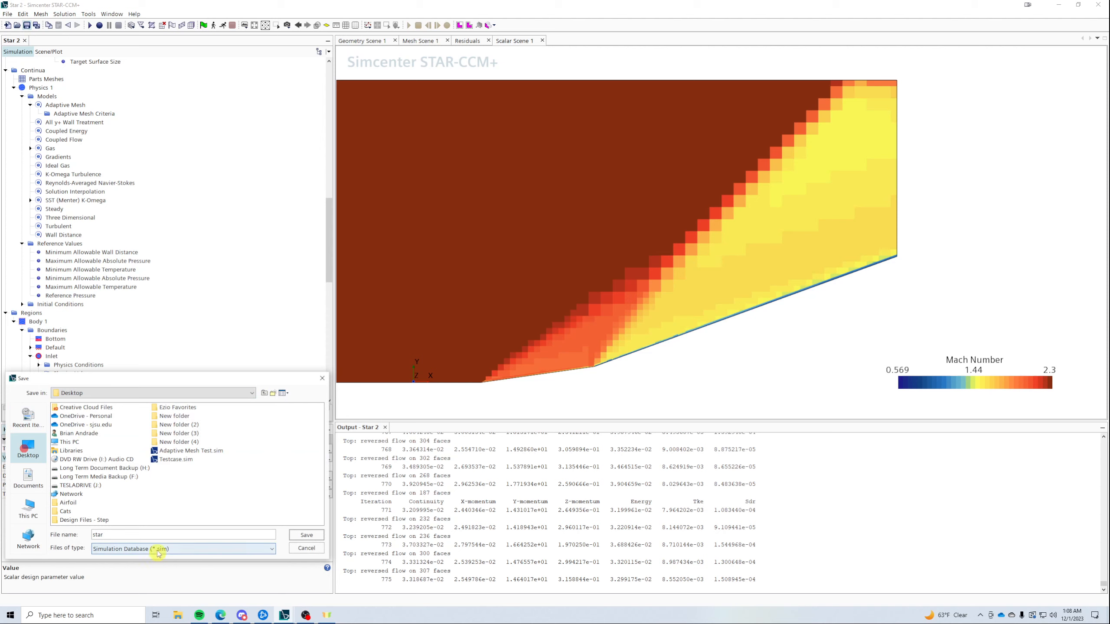
click(196, 450)
key(BackSpace)
key(BackSpace)
key(BackSpace)
key(BackSpace)
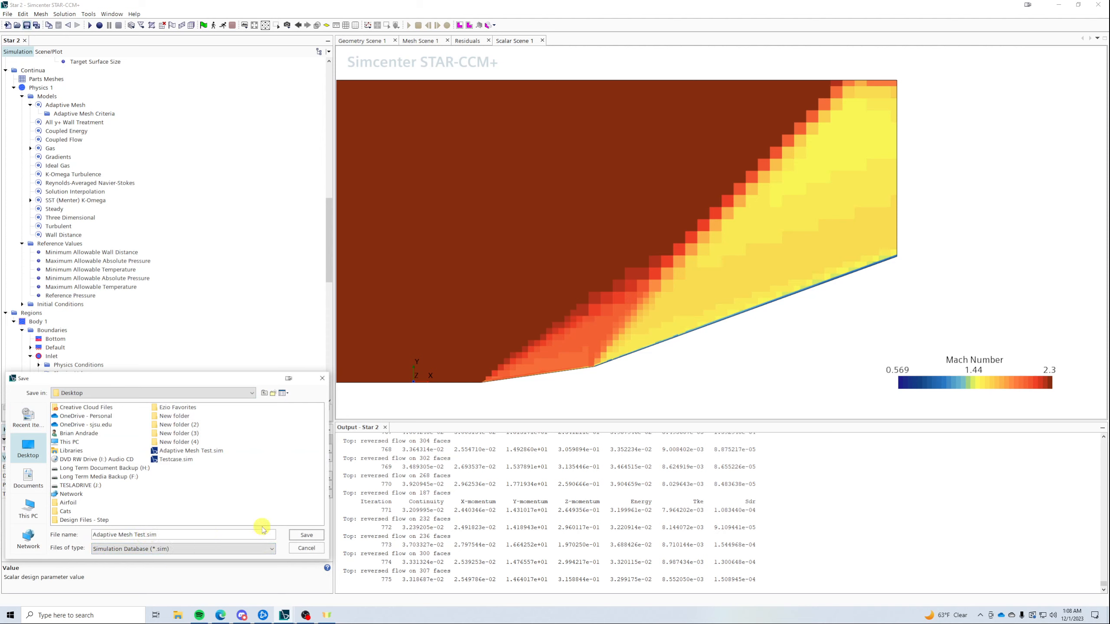
text(2)
key(Return)
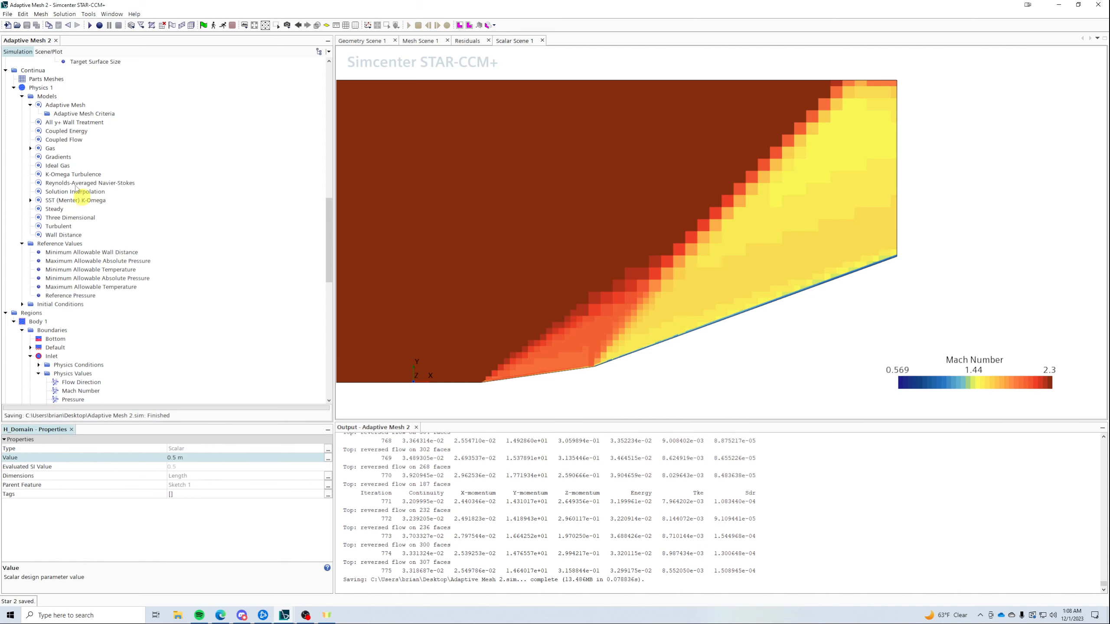
- Enable Limit Cell Size on the Adaptive Mesh model and enter a 2.0E-6 m minimum size
click(66, 115)
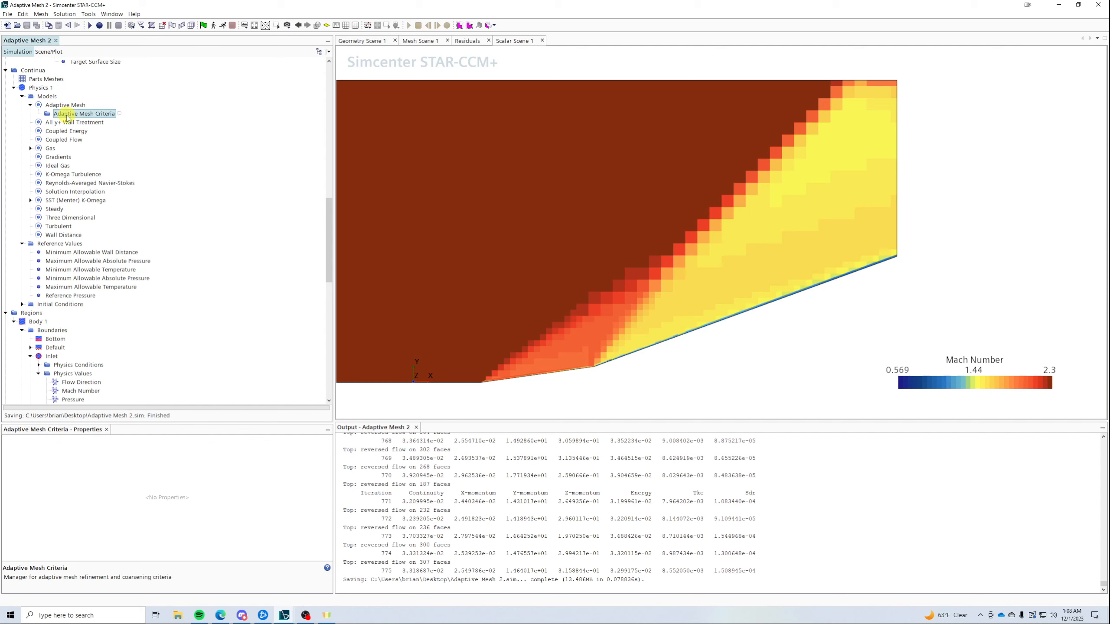
right_click(66, 115)
click(60, 103)
click(57, 105)
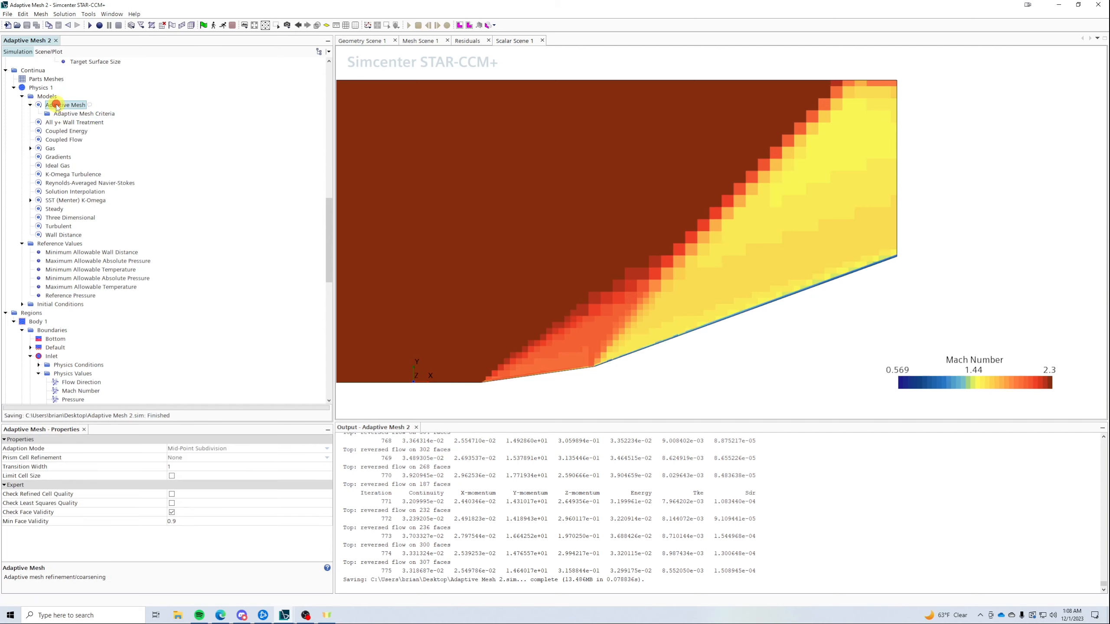
click(171, 476)
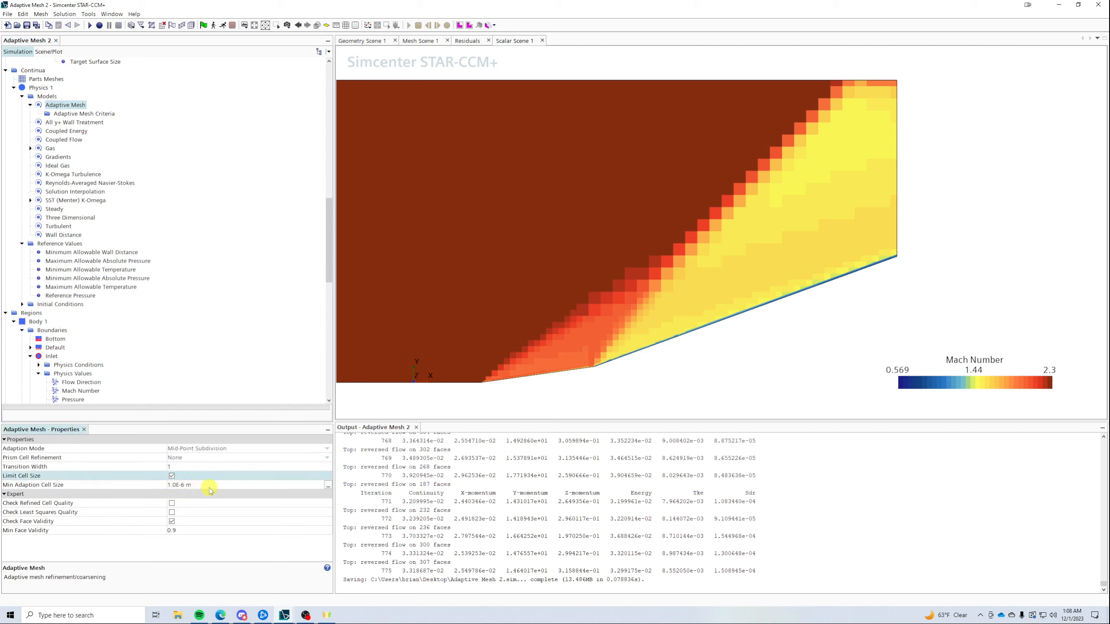
click(210, 486)
click(173, 484)
key(BackSpace)
key(BackSpace)
text(2.)
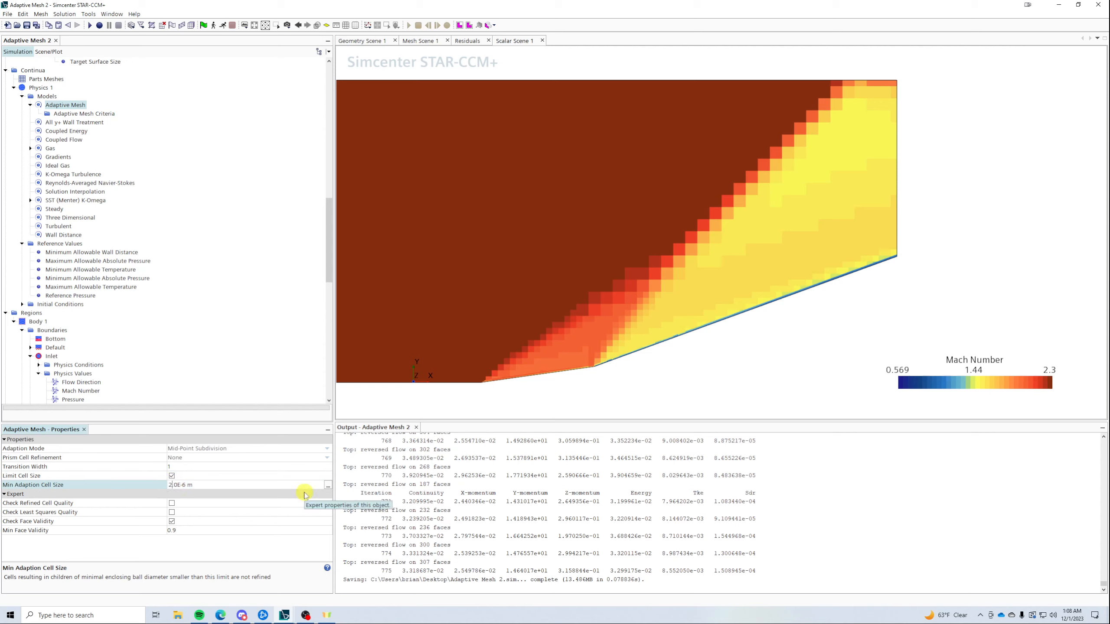
key(Return)
- Correct the minimum adaption cell size to 5.0E-5 m
click(271, 487)
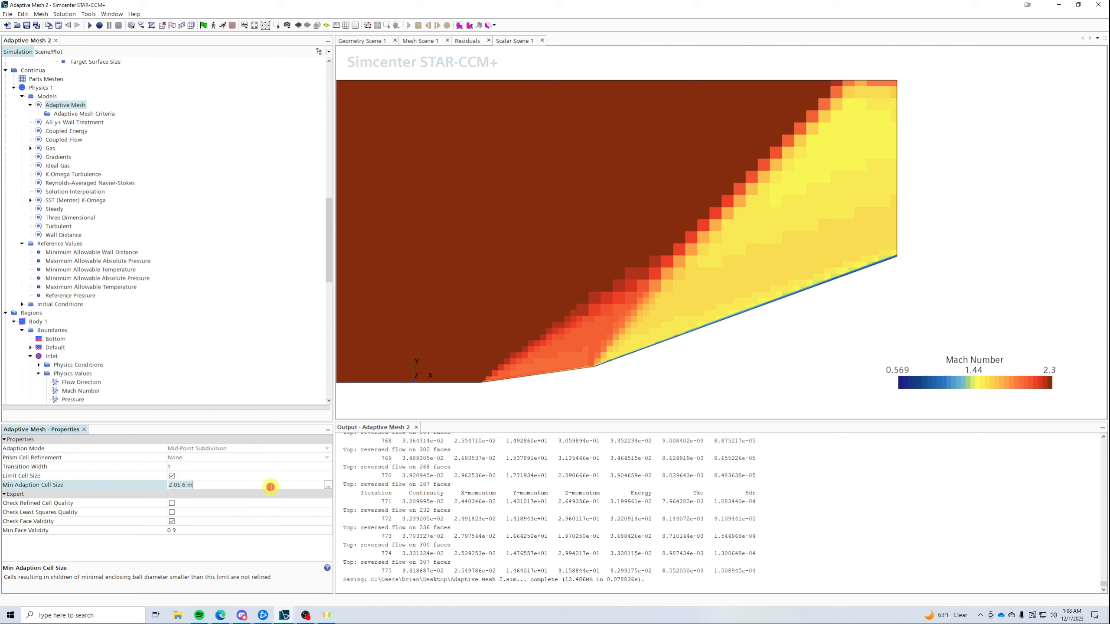
key(Left)
key(BackSpace)
text(1)
key(Right)
key(Right)
key(Right)
key(Right)
key(Right)
key(BackSpace)
text(5)
key(BackSpace)
text(5)
key(Return)
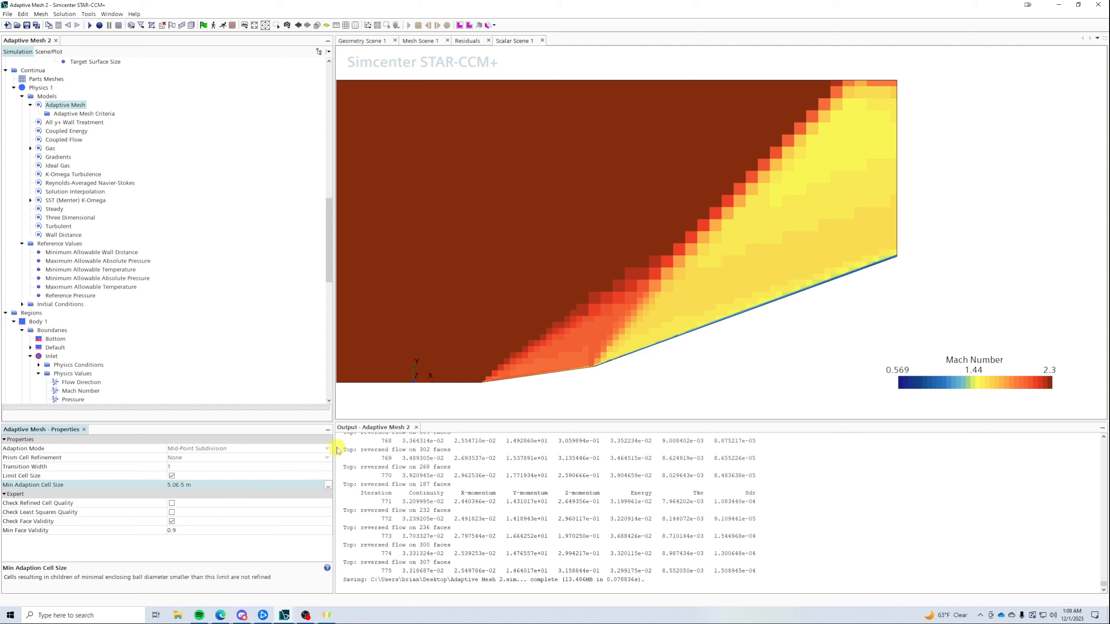
- Review the Adaptive Mesh model's criteria and its Limit Cell Size setting
click(68, 116)
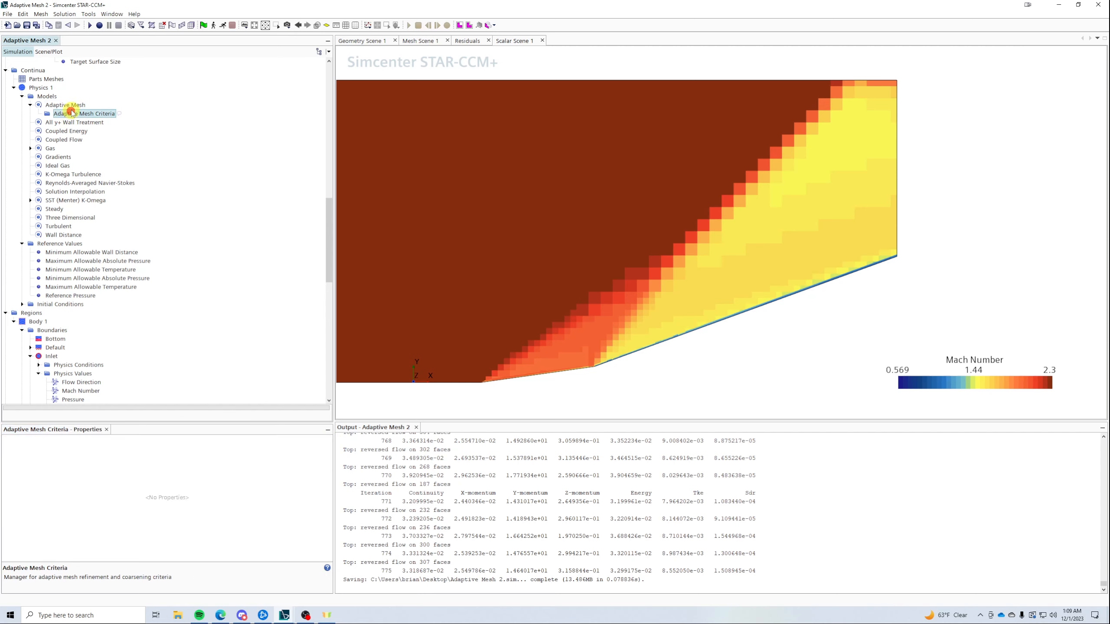
click(66, 106)
click(34, 476)
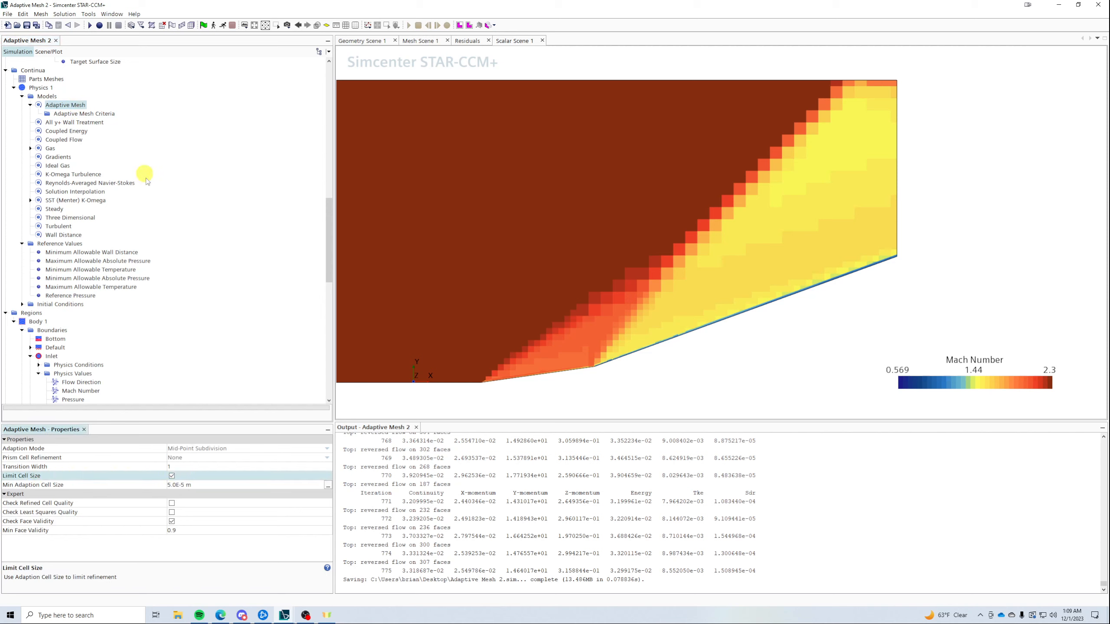
- Add a User-Defined Mesh Adaption criterion under Adaptive Mesh Criteria and select it
click(88, 114)
right_click(88, 113)
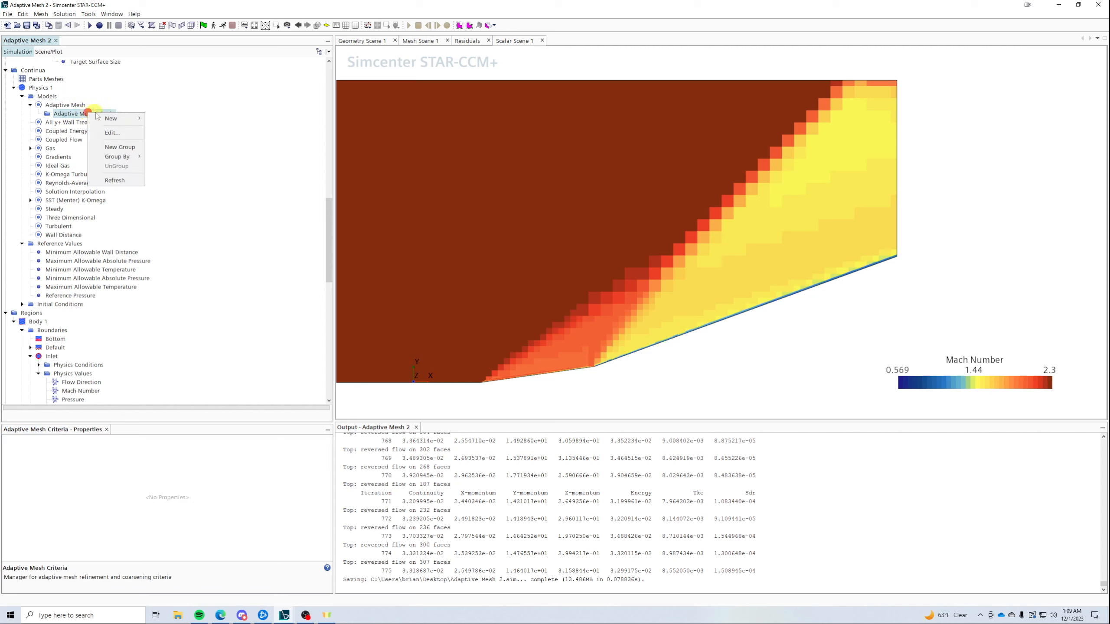
mouse_move(124, 118)
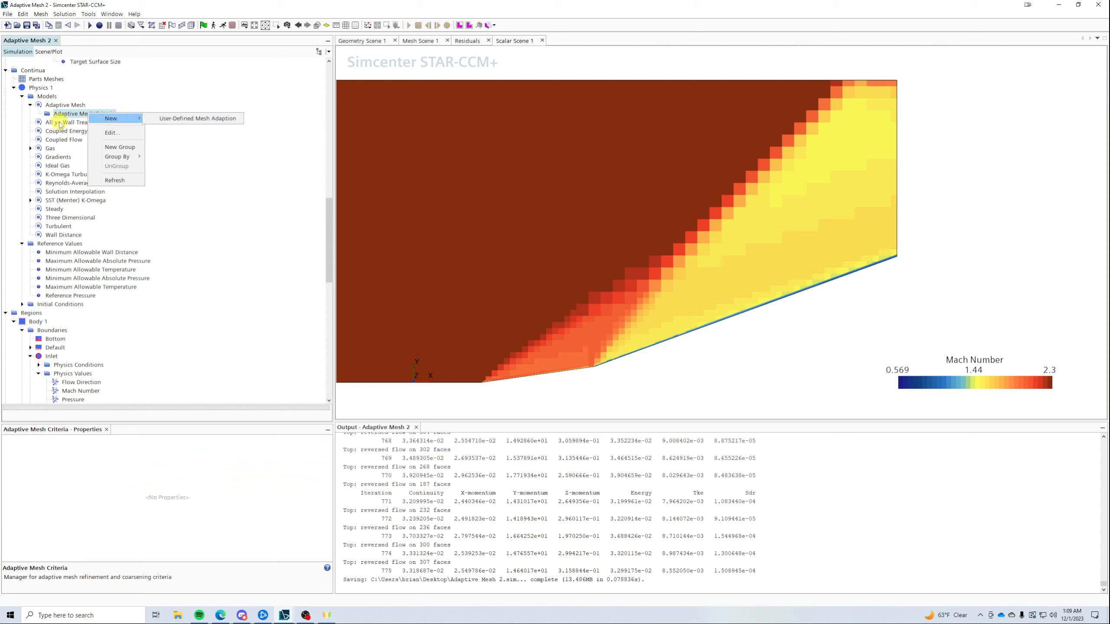
click(194, 118)
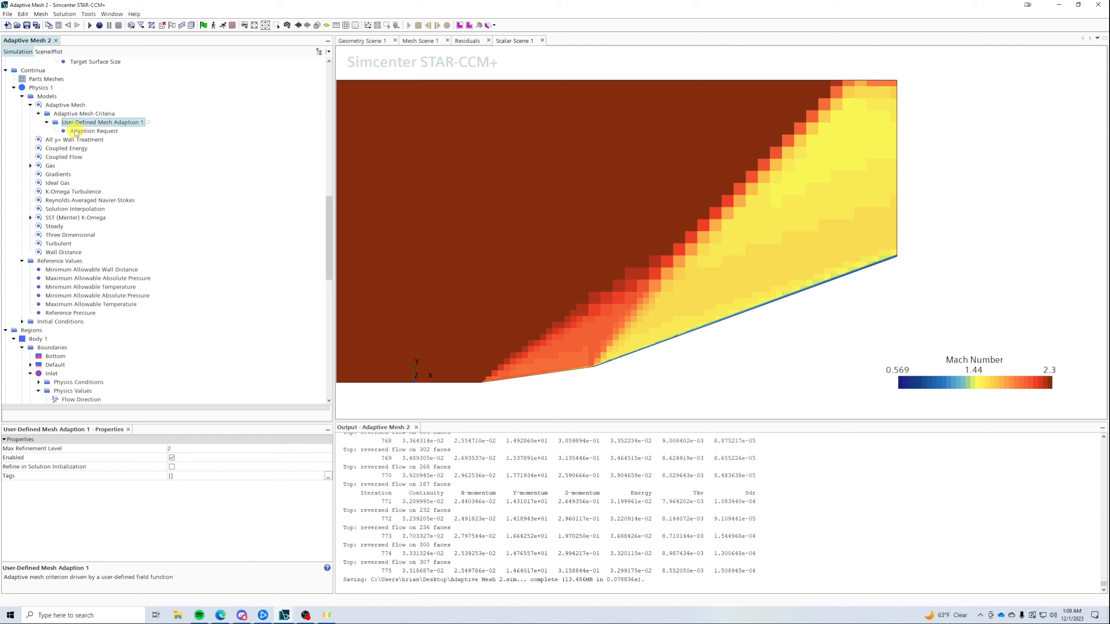
right_click(97, 115)
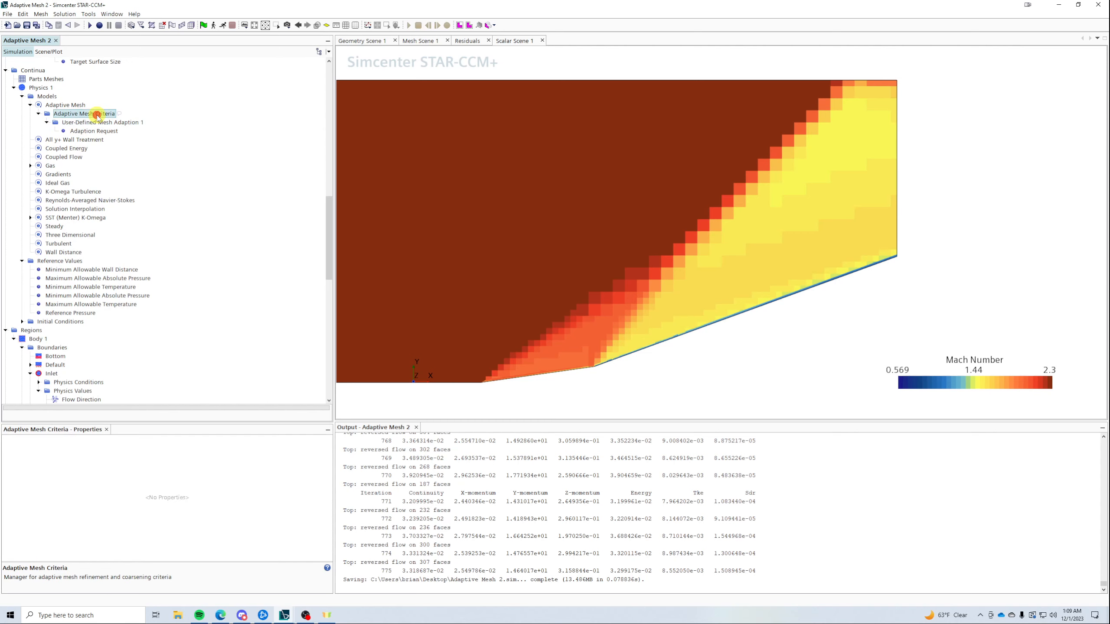
mouse_move(122, 120)
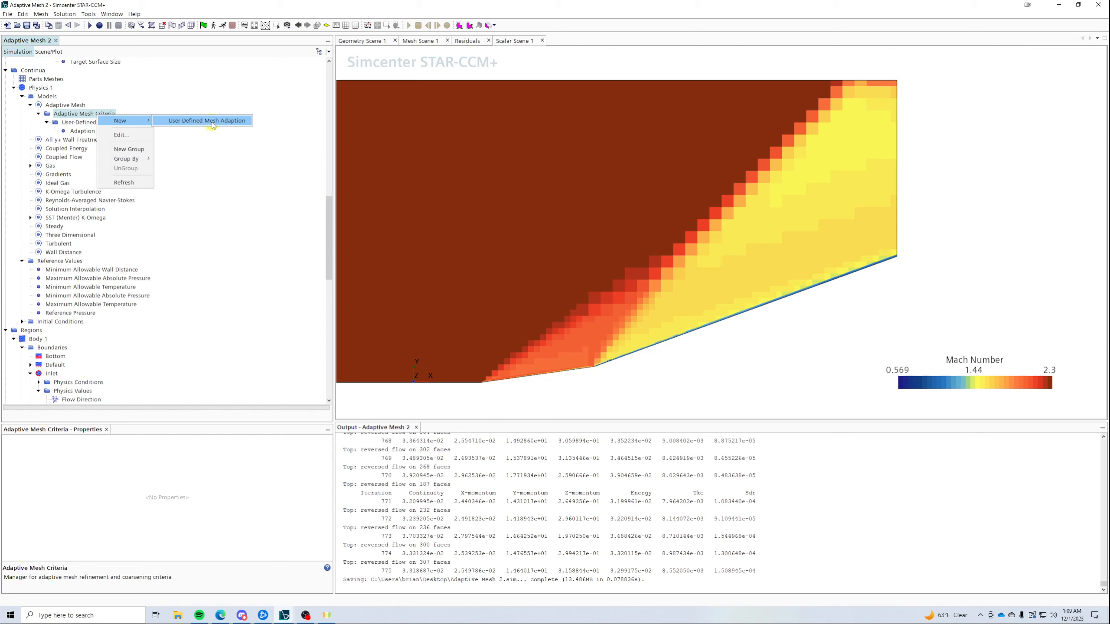
click(212, 122)
click(114, 122)
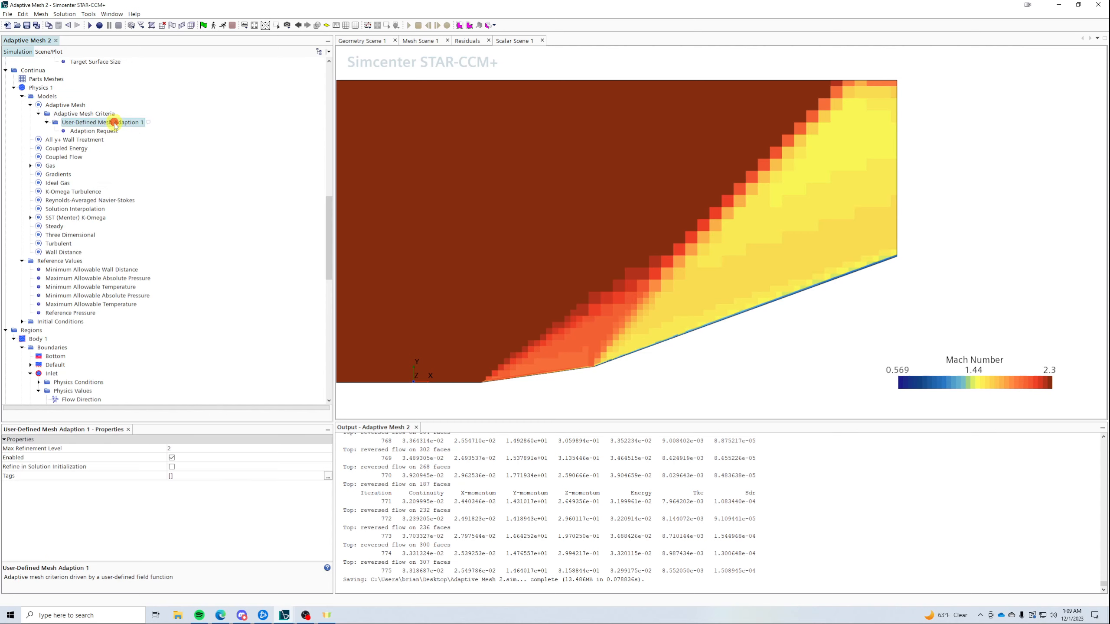
- Set Max Refinement Level to 4, check Refine in Solution Initialization, and select the Adaption Request
click(181, 449)
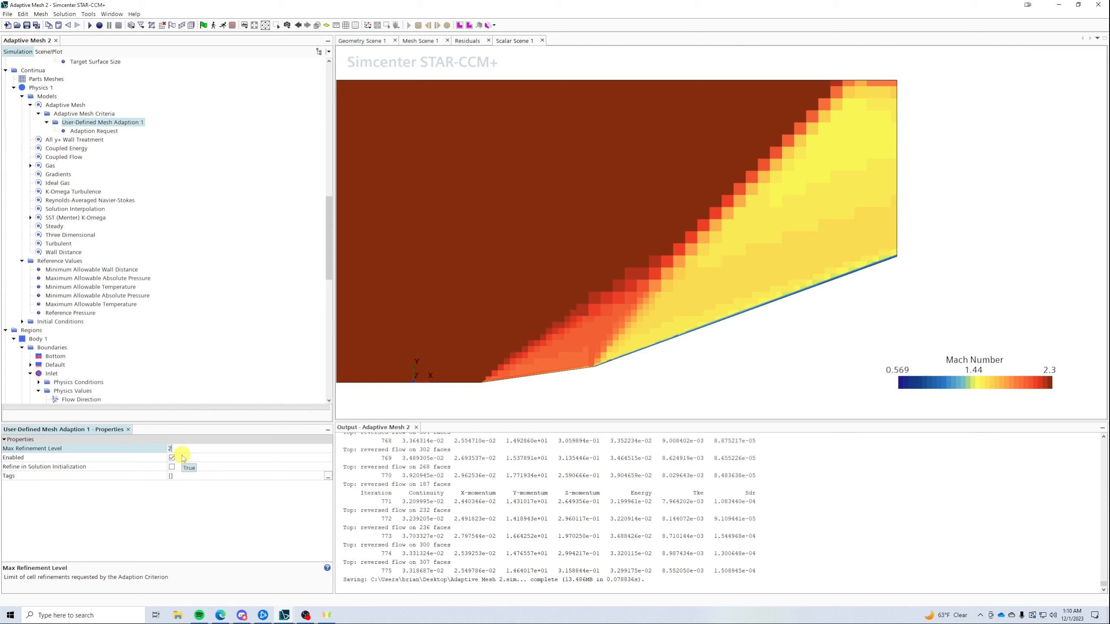
text(4)
key(Return)
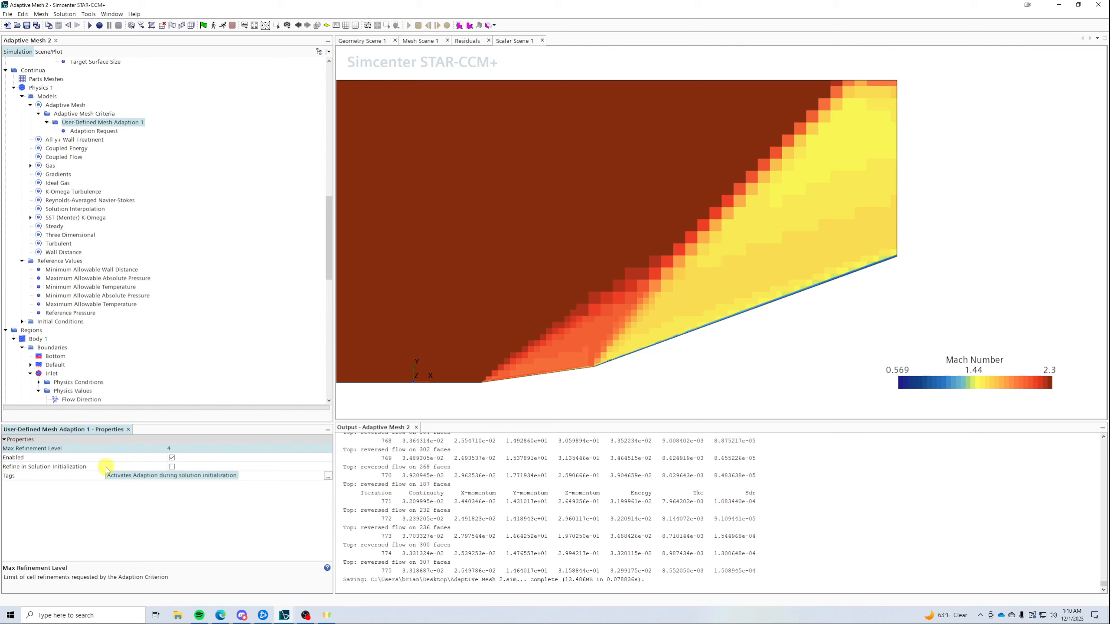
click(168, 468)
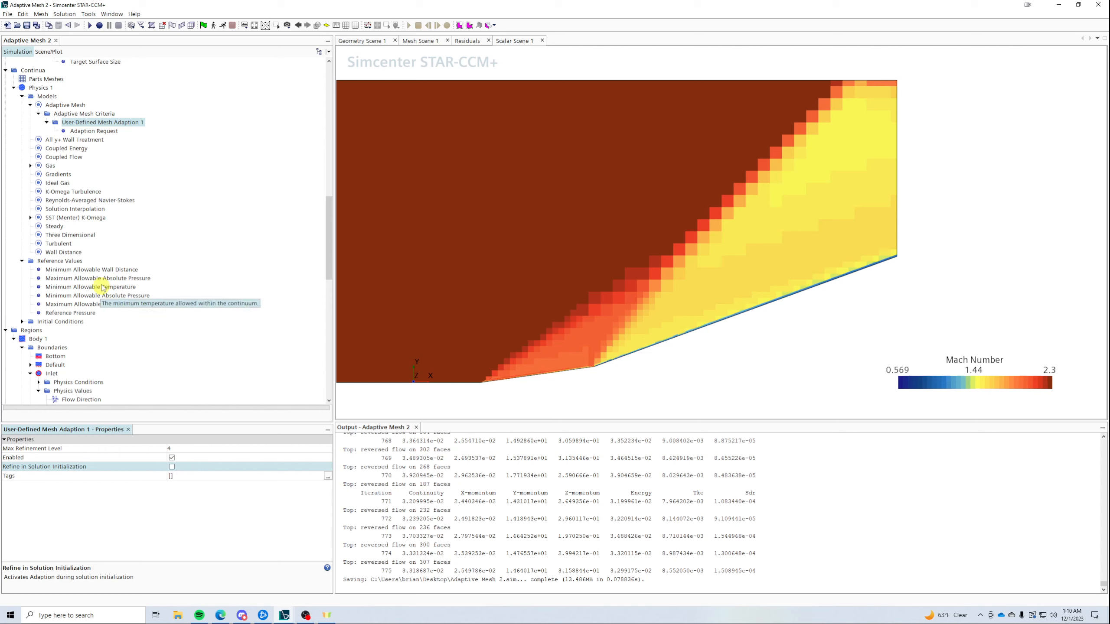
click(115, 132)
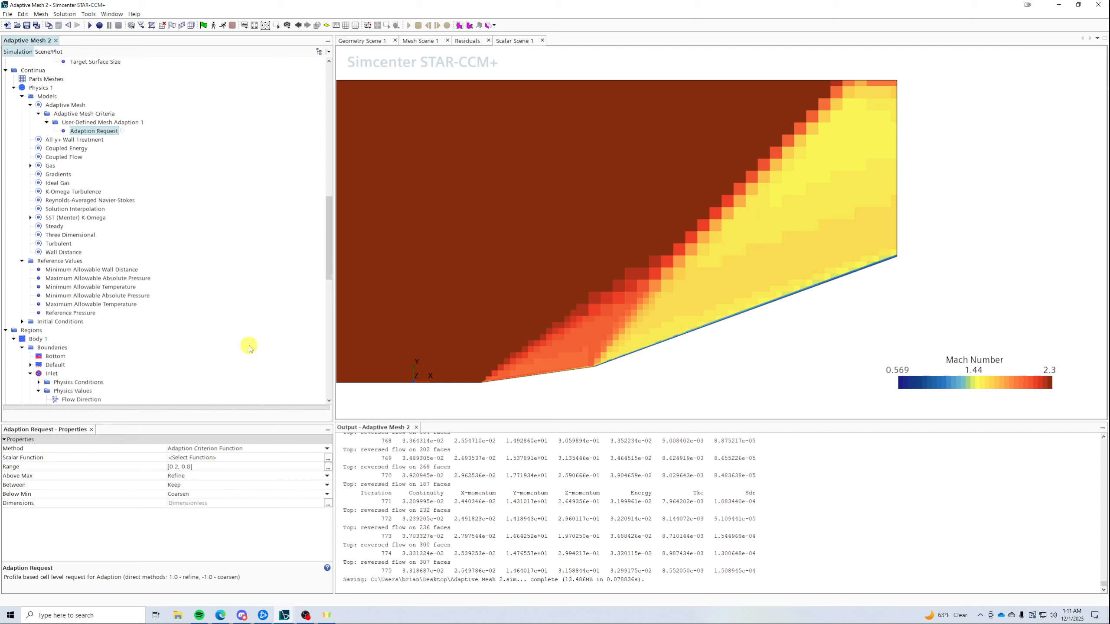
- Scroll the simulation tree down and expand the Tools section
scroll(247, 342, down, 14)
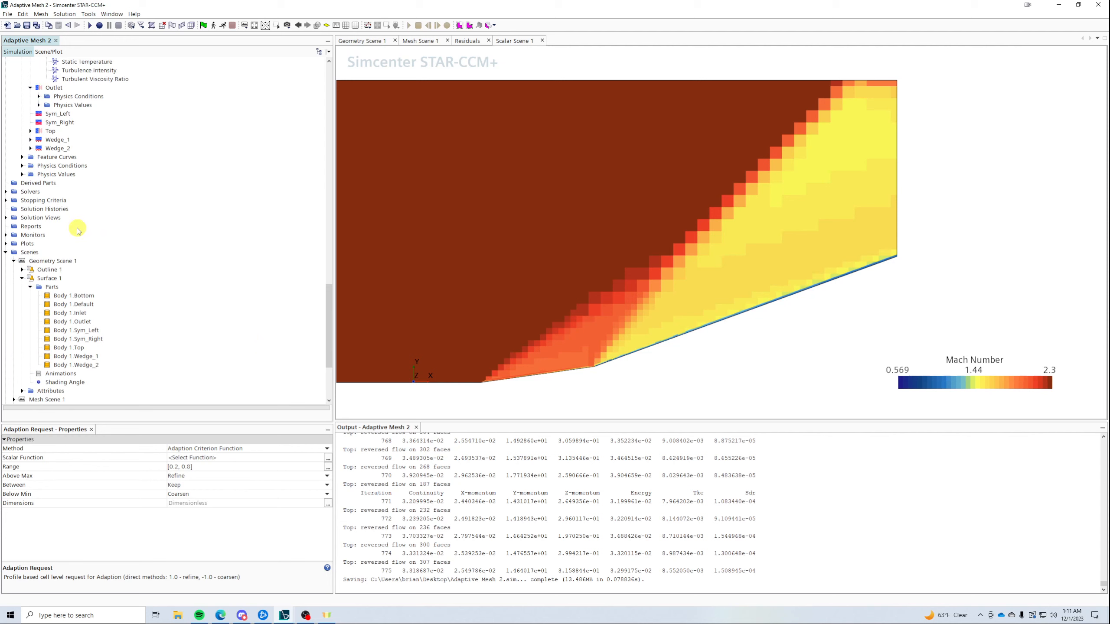
scroll(78, 227, down, 5)
click(7, 401)
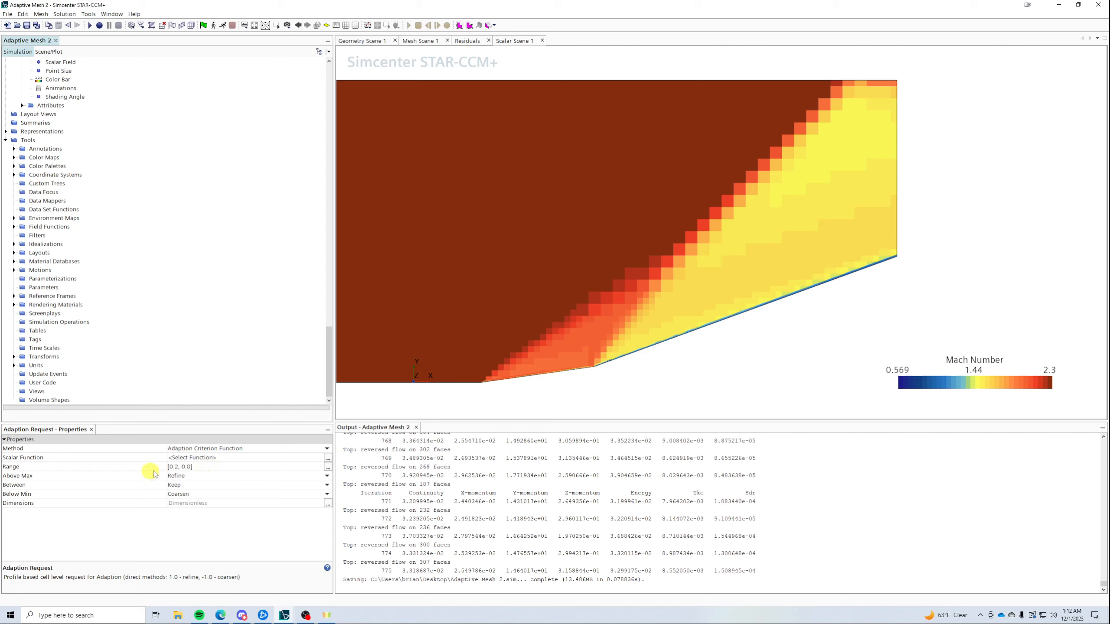
- Set the Adaption Request to Refine above range, Keep between, and Coarsen below range
click(197, 466)
click(199, 475)
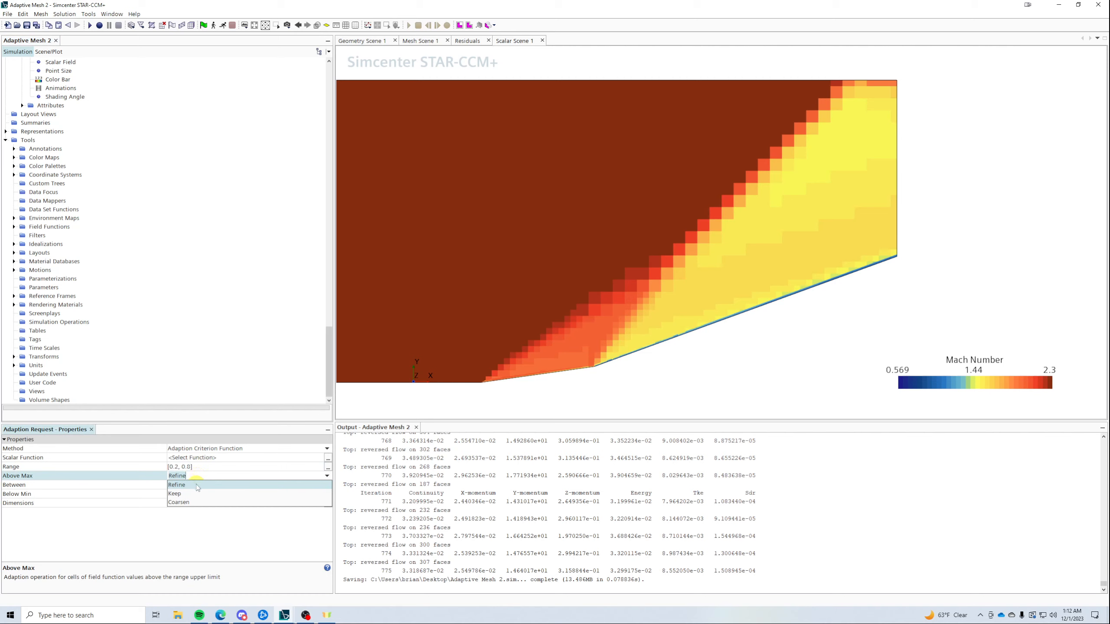
click(196, 484)
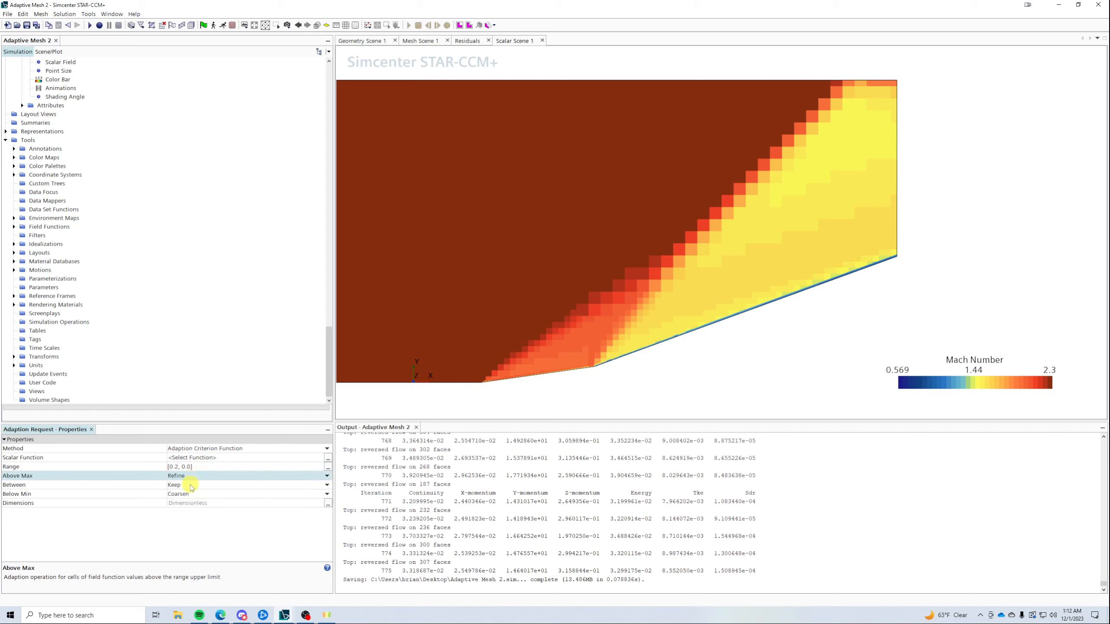
click(192, 484)
click(187, 503)
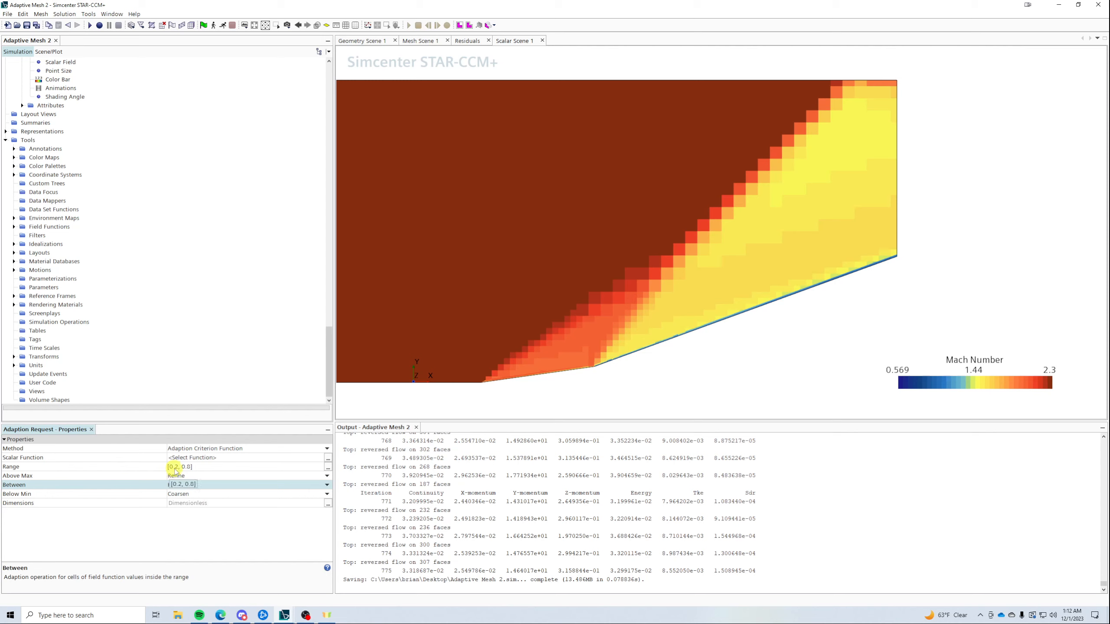
click(197, 493)
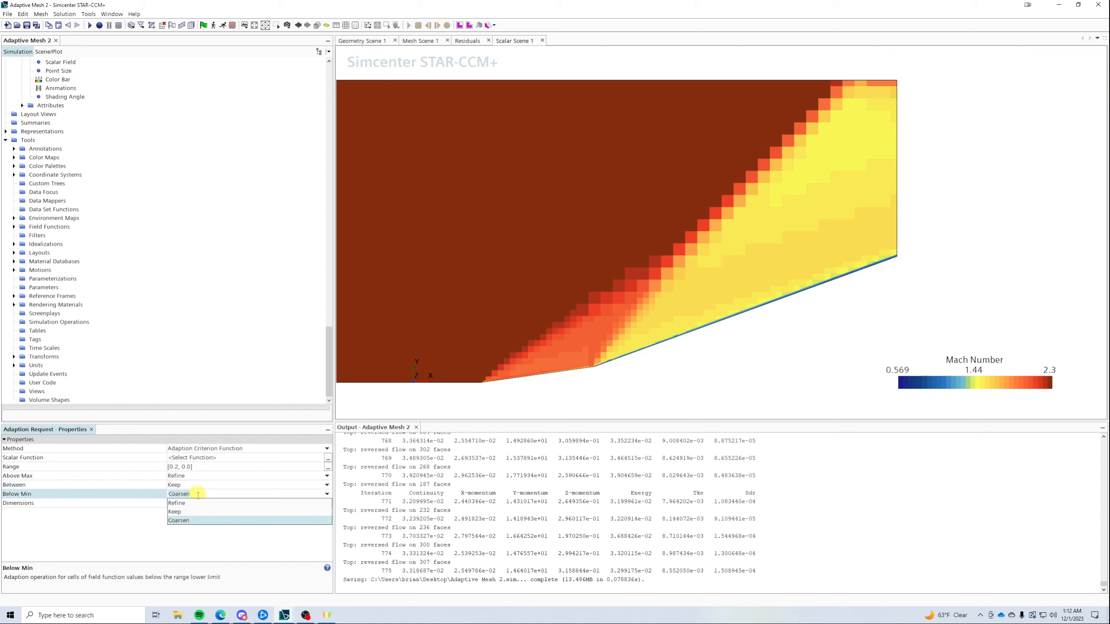
click(193, 520)
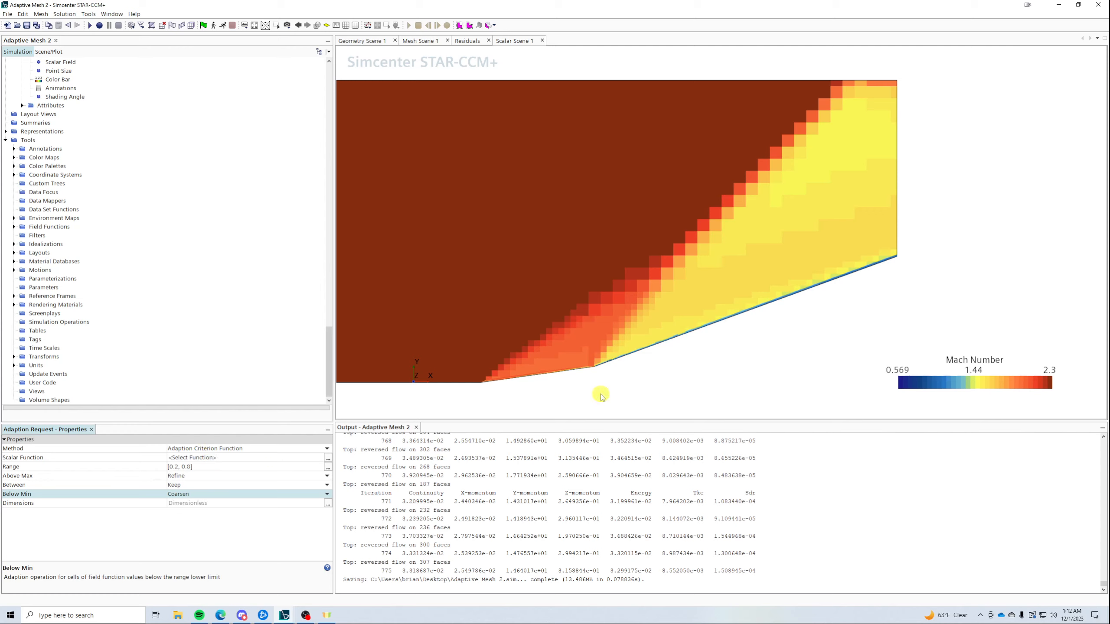
scroll(737, 309, down, 2)
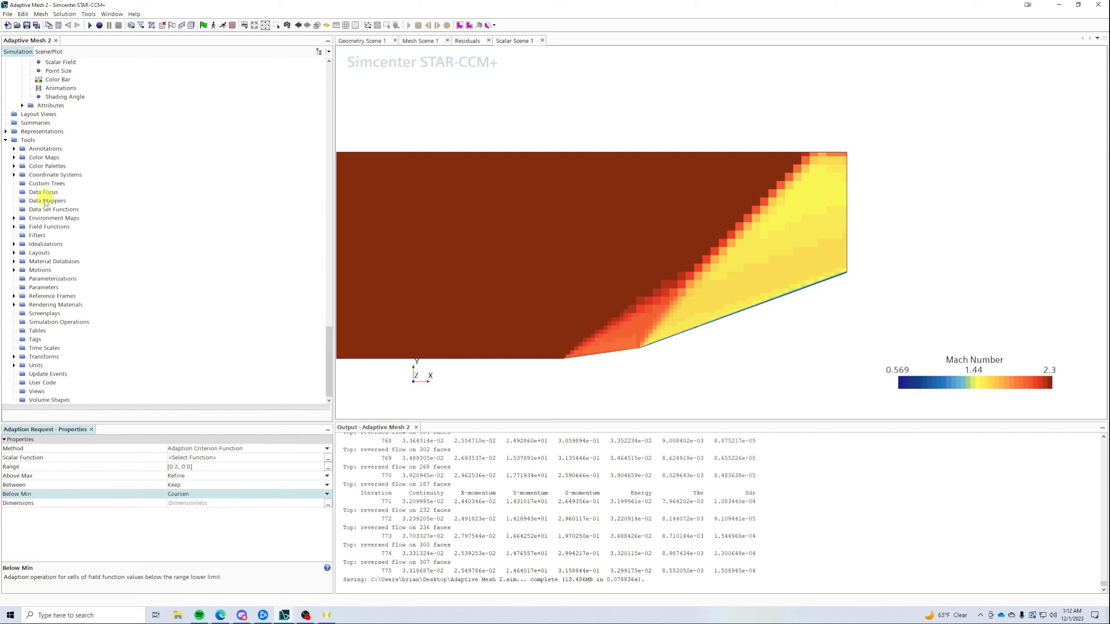
- Create a new scalar field function under Tools > Field Functions
click(13, 228)
click(13, 226)
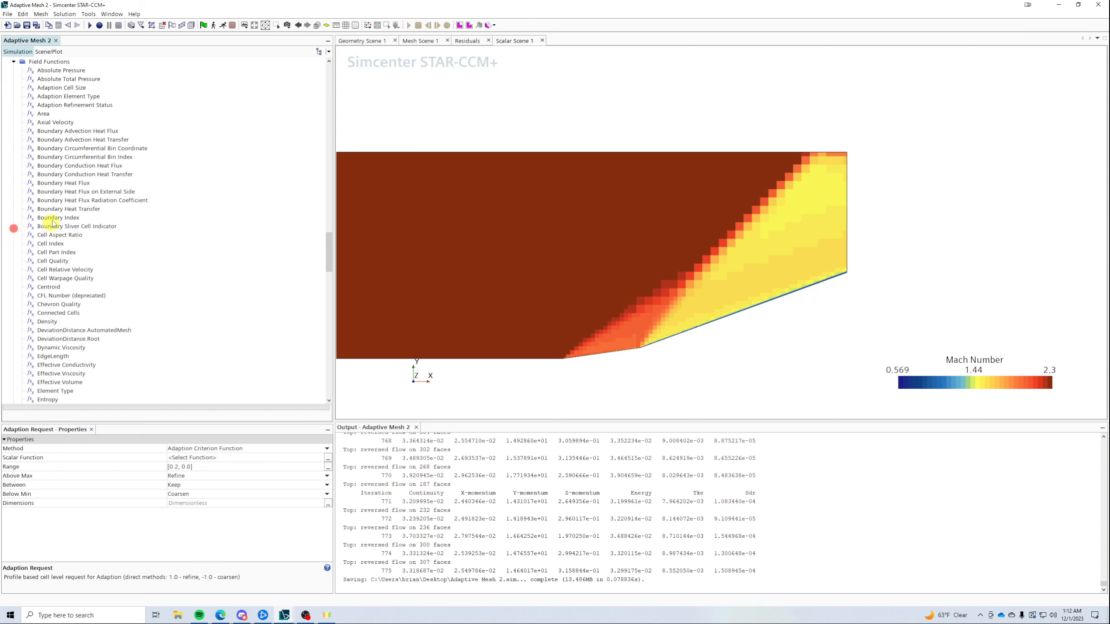
right_click(42, 61)
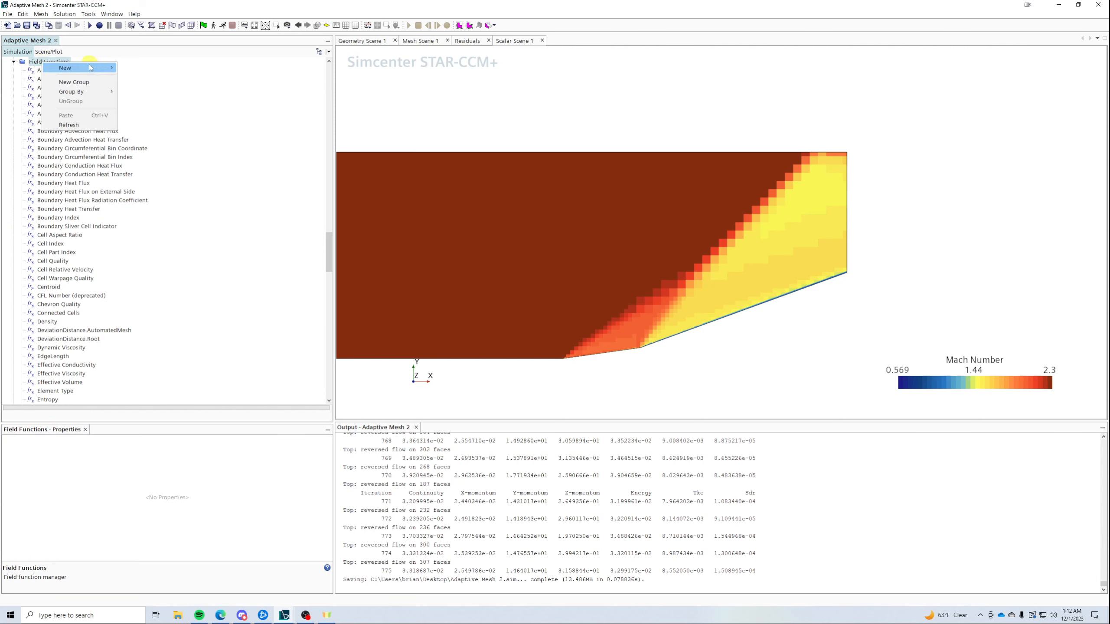
mouse_move(105, 68)
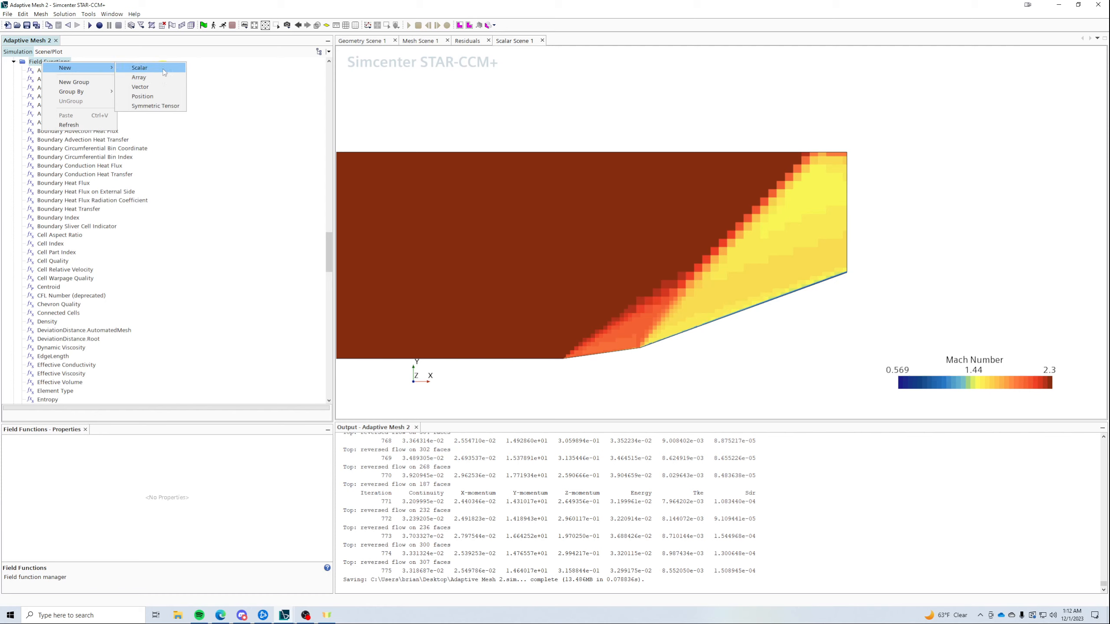
click(164, 71)
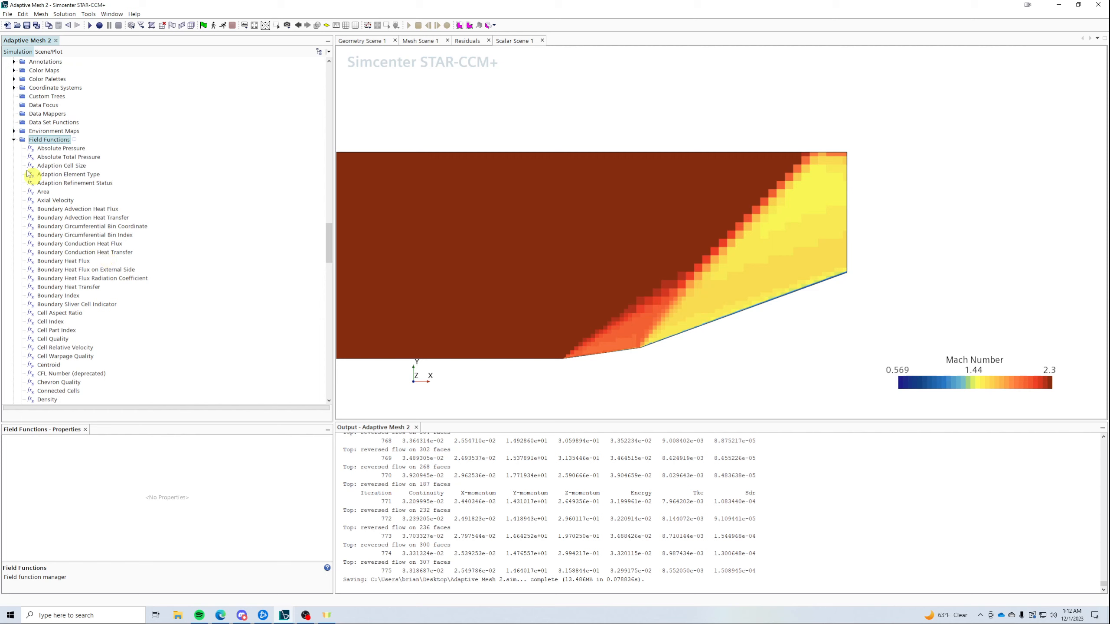
right_click(45, 139)
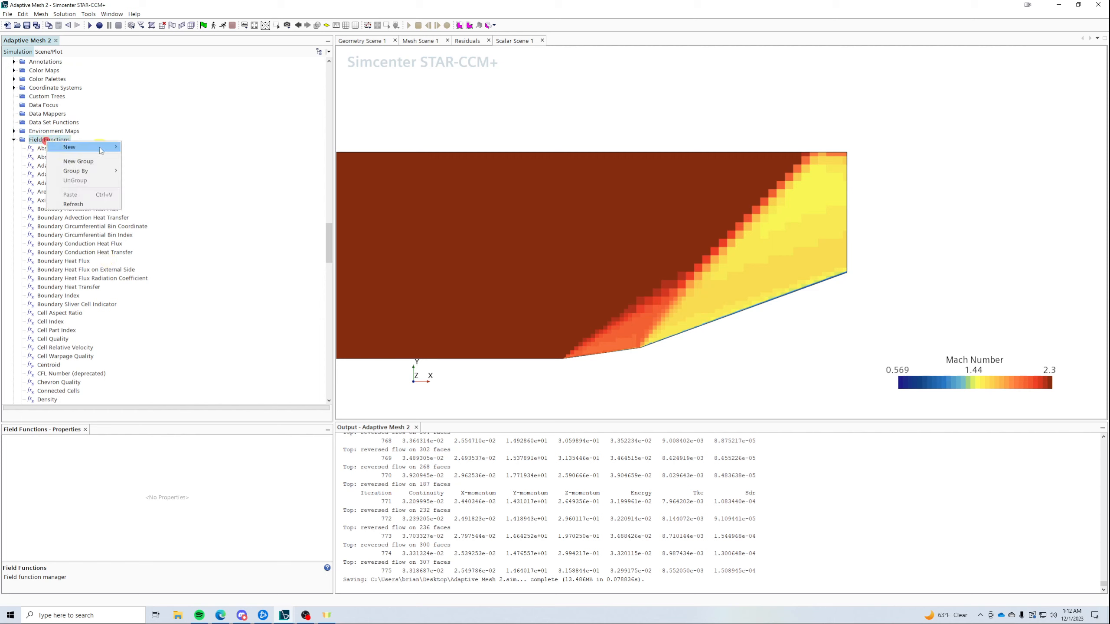
mouse_move(109, 141)
click(143, 146)
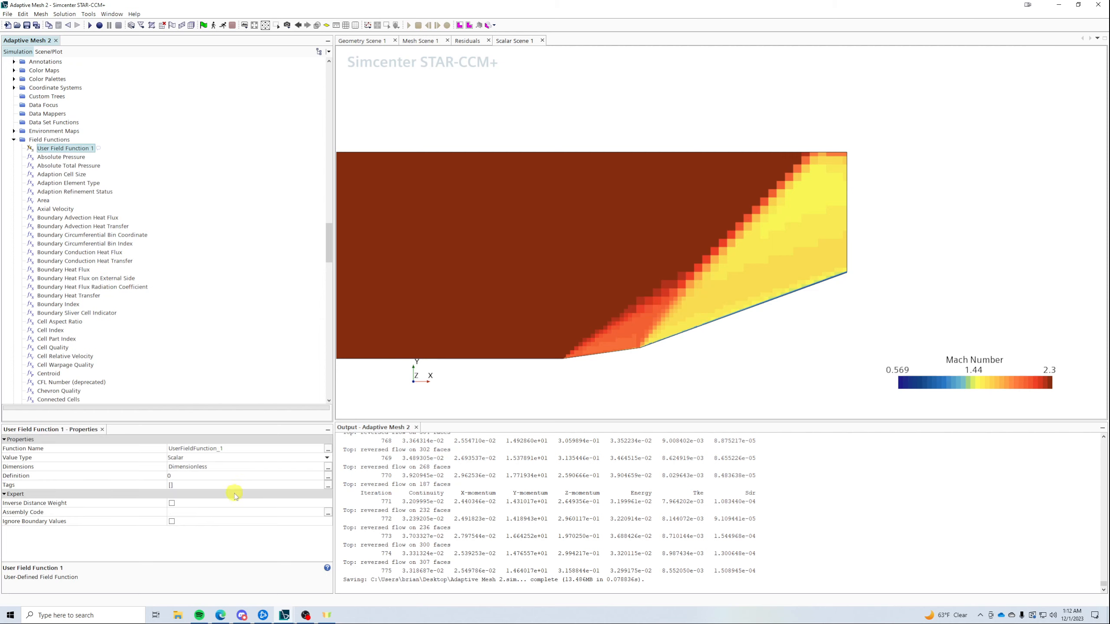
- Name the field function A_Refine_Function and open its Definition editor
click(263, 447)
double_click(263, 445)
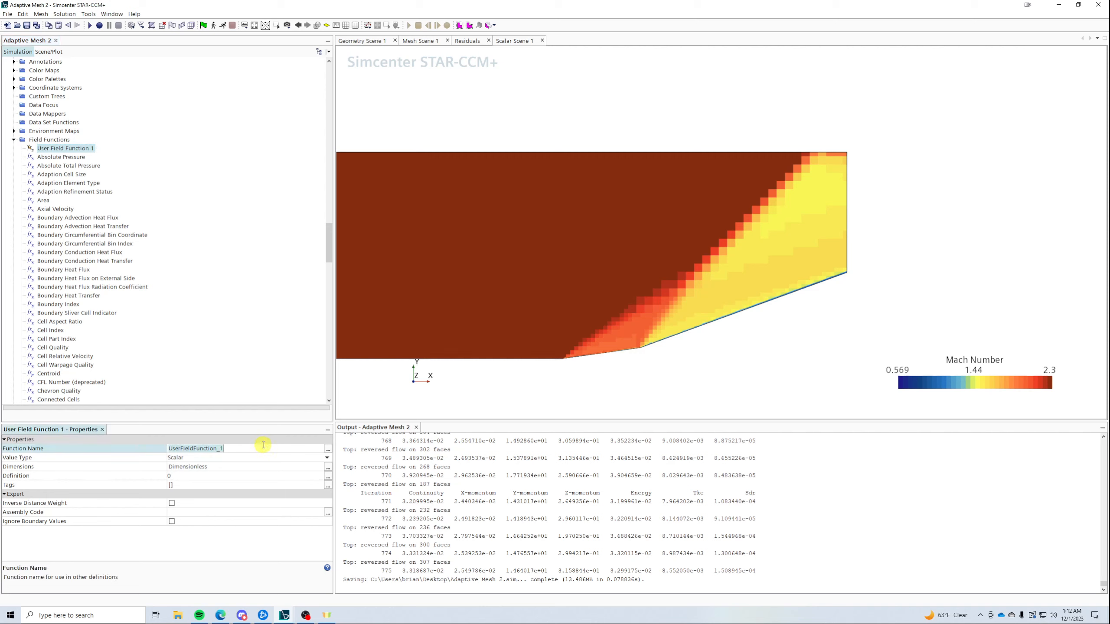
text(A)
key(BackSpace)
key(BackSpace)
text(_Refine_Functioonmbn)
drag(231, 449, 140, 448)
key(ctrl+c)
click(78, 149)
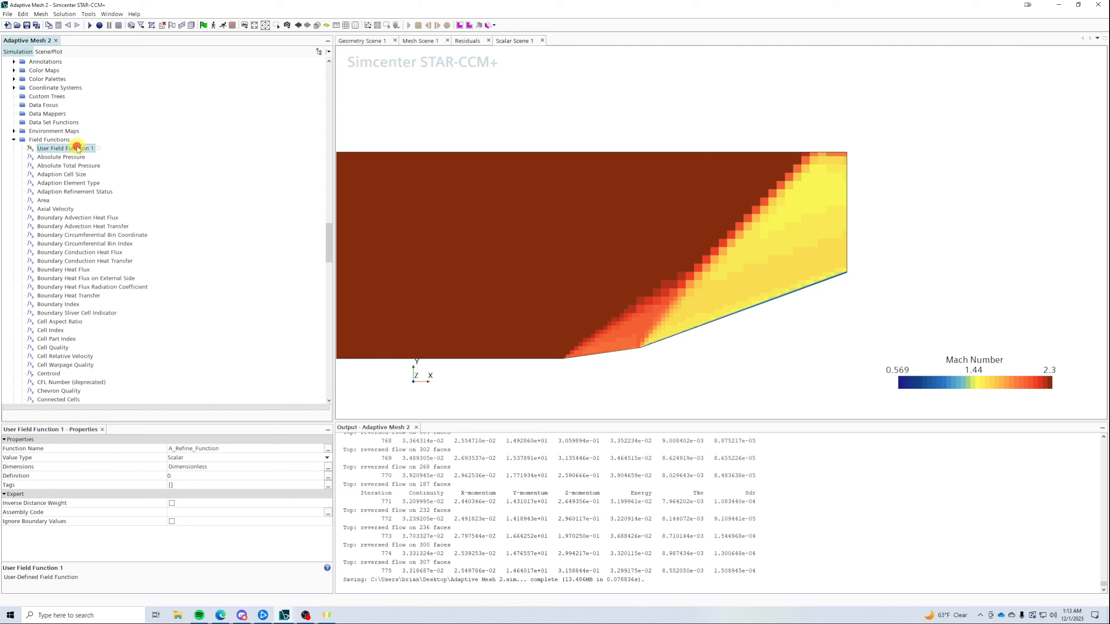
click(77, 149)
key(ctrl+v)
key(Return)
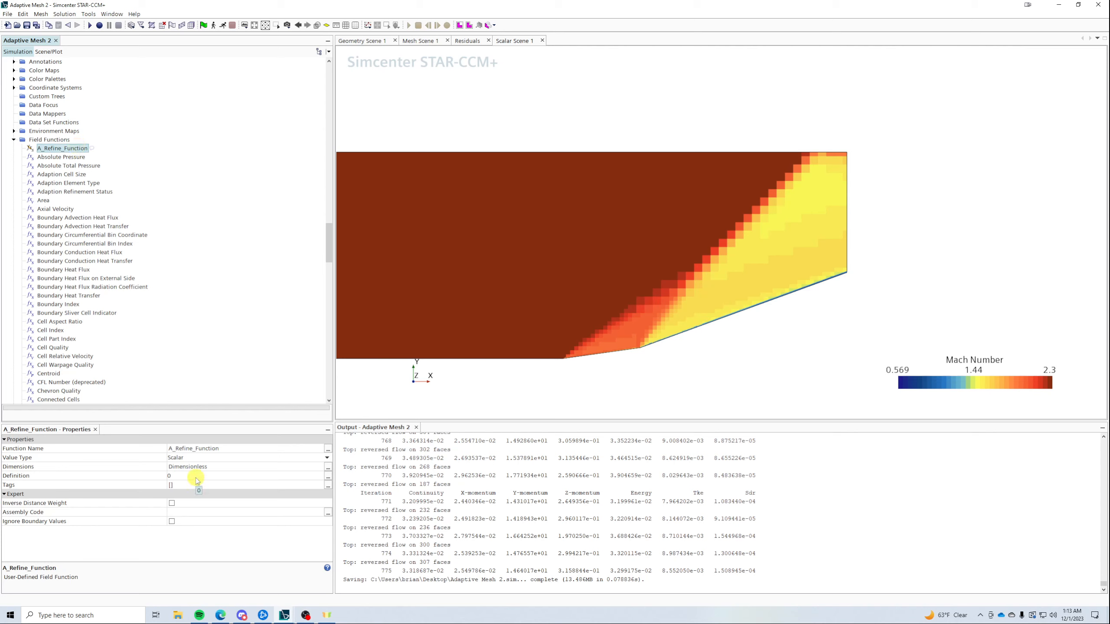
click(328, 476)
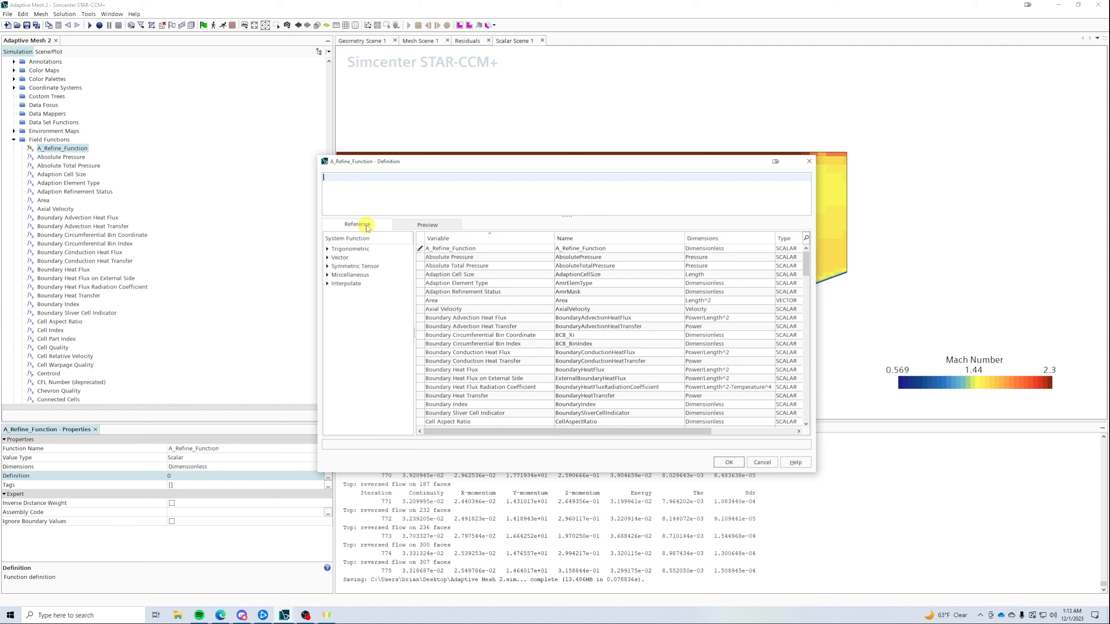
- Build mag(grad(${MachNumber}))*${AdaptionCellSize} with autocomplete as the A_Refine_Function definition and accept it
text(mag)
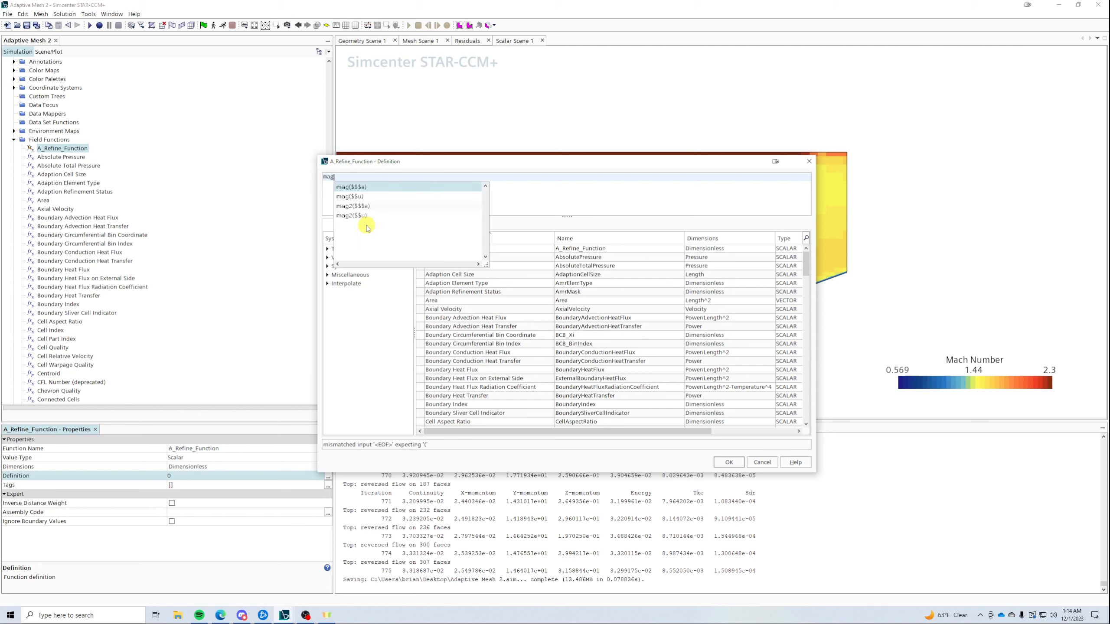
key(Down)
key(Return)
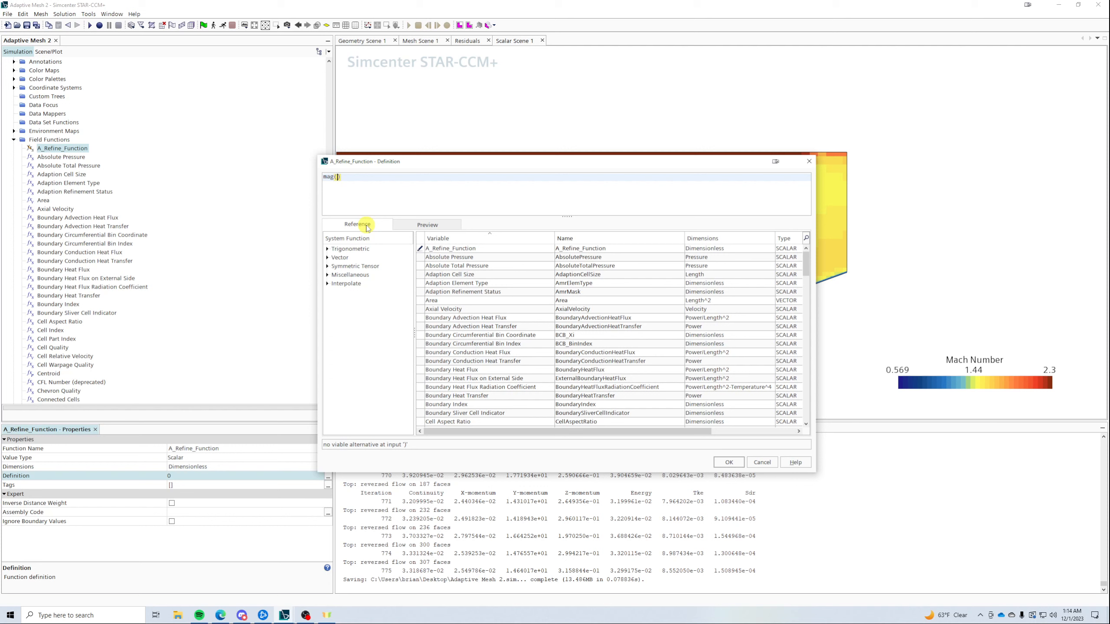
text(grad)
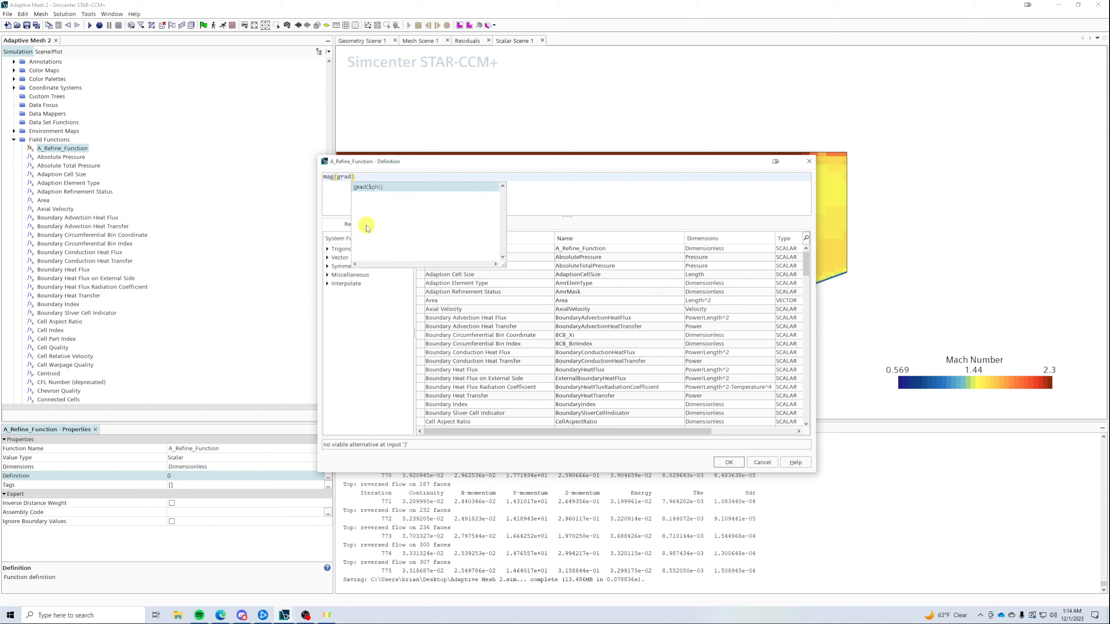
key(Return)
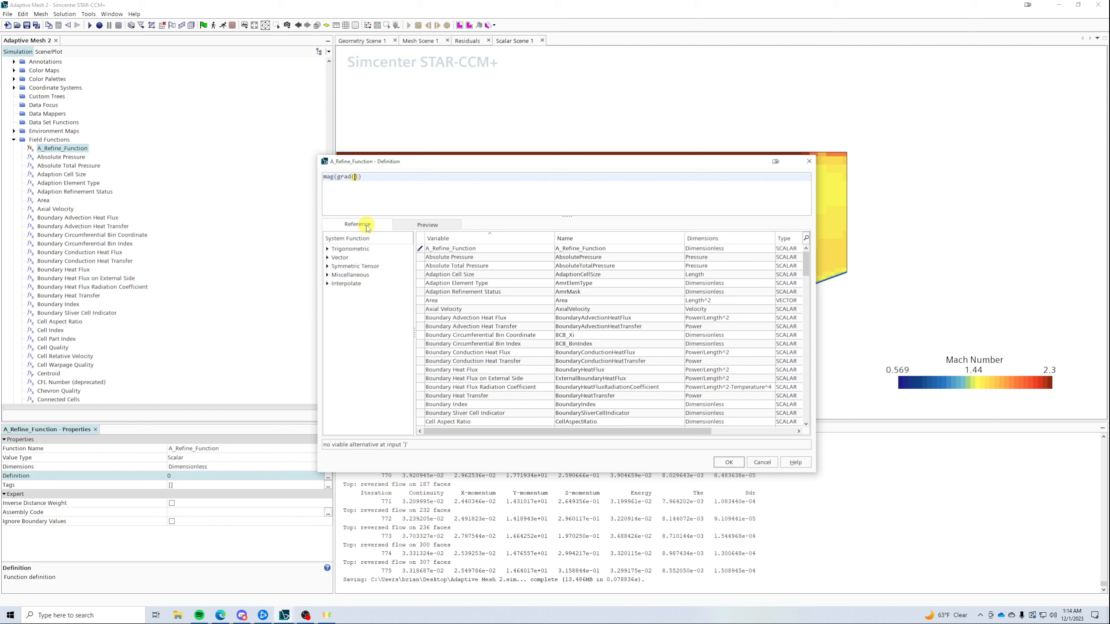
text(mach)
key(Return)
text(*ada)
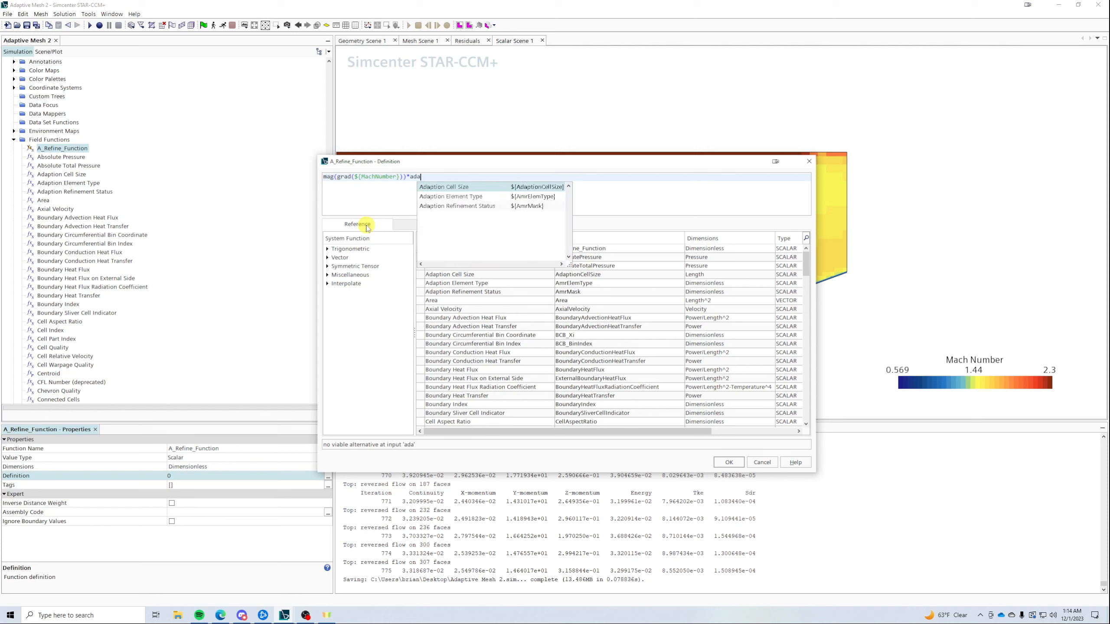
key(Return)
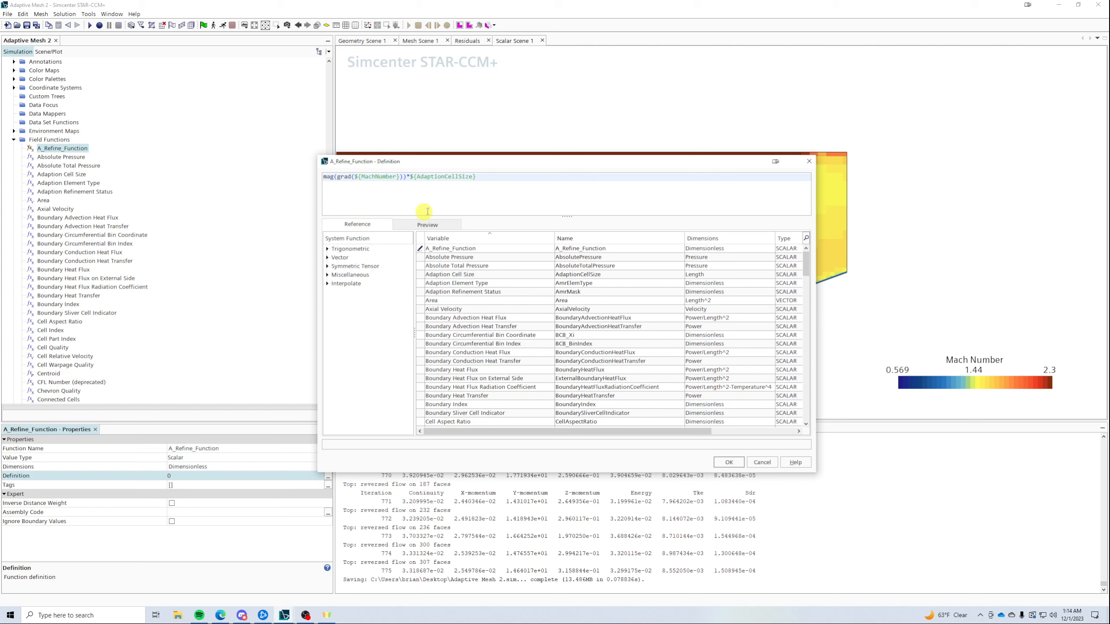
click(728, 462)
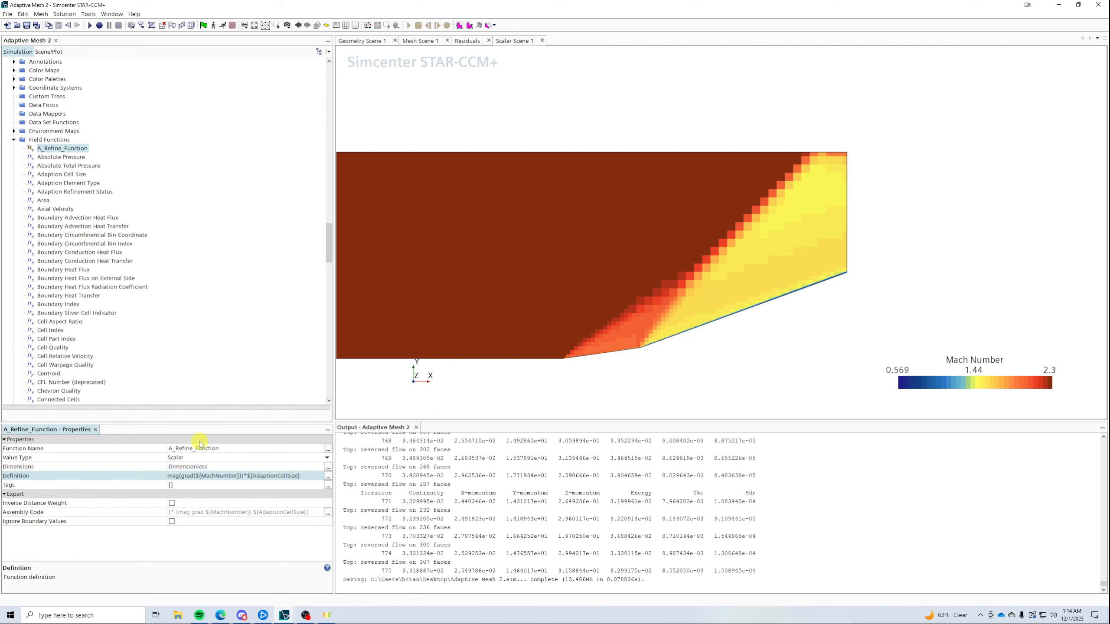
- Set the Adaption Request's Scalar Function to A_Refine_Function
scroll(170, 334, up, 20)
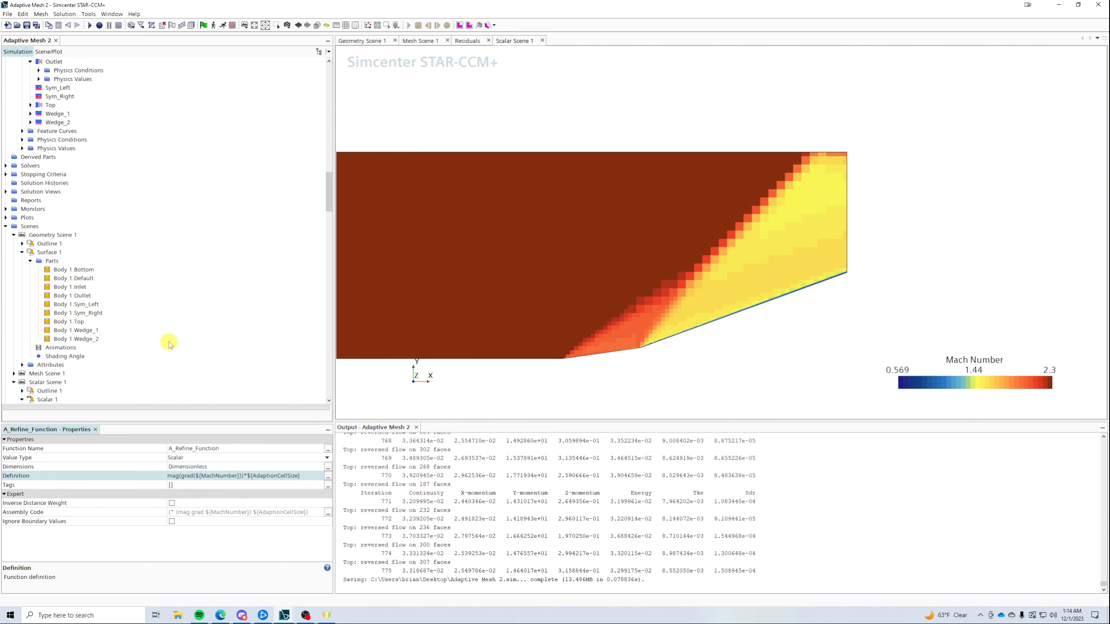
scroll(175, 332, up, 8)
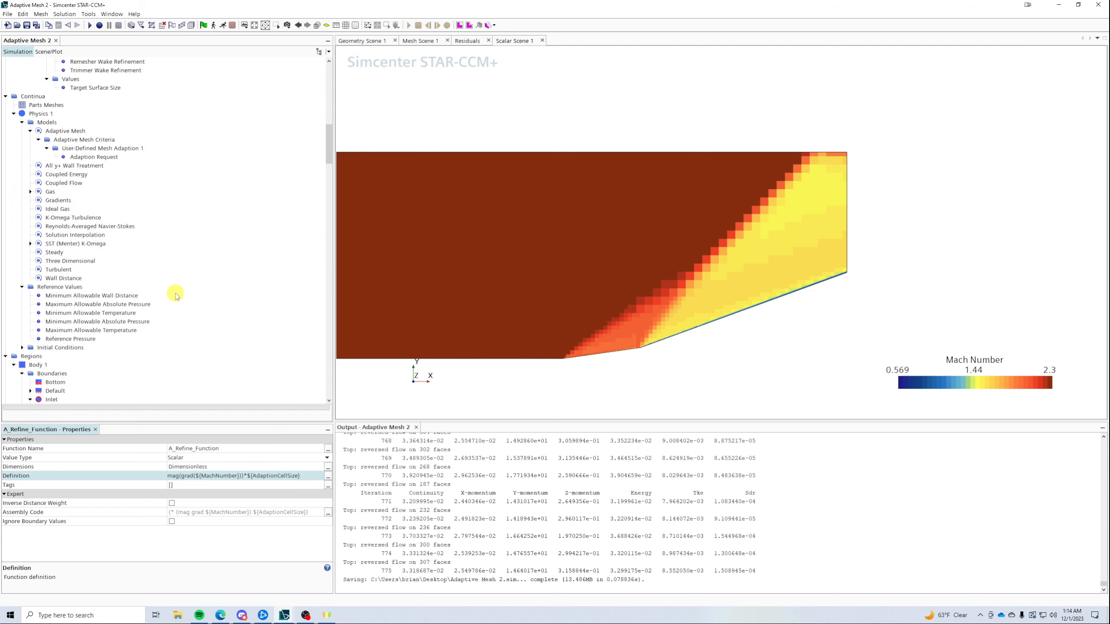
click(77, 139)
click(75, 149)
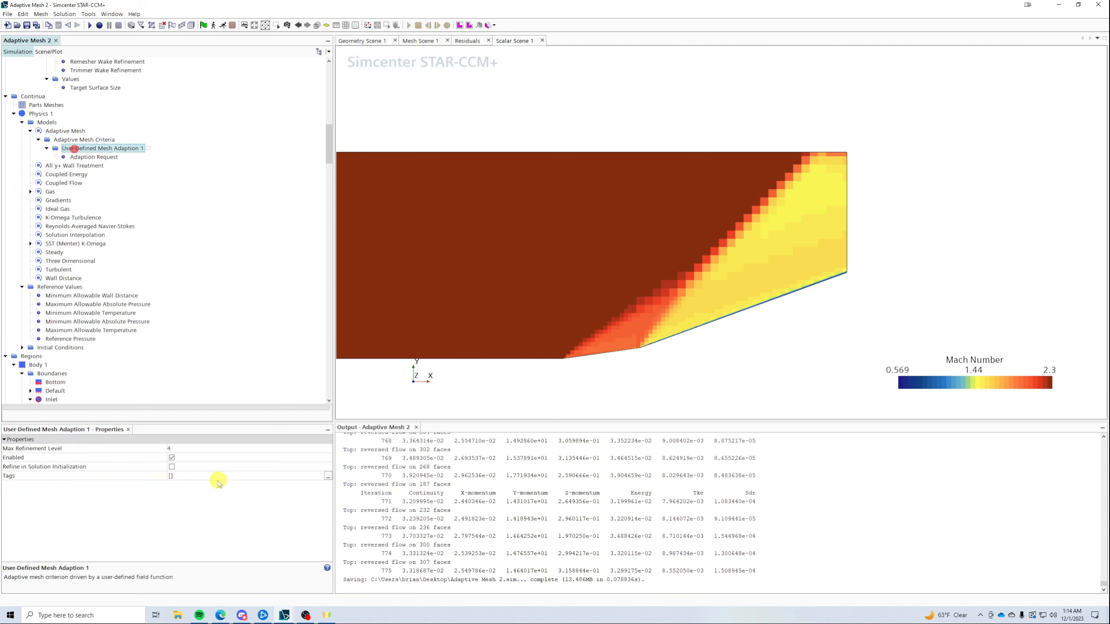
click(115, 158)
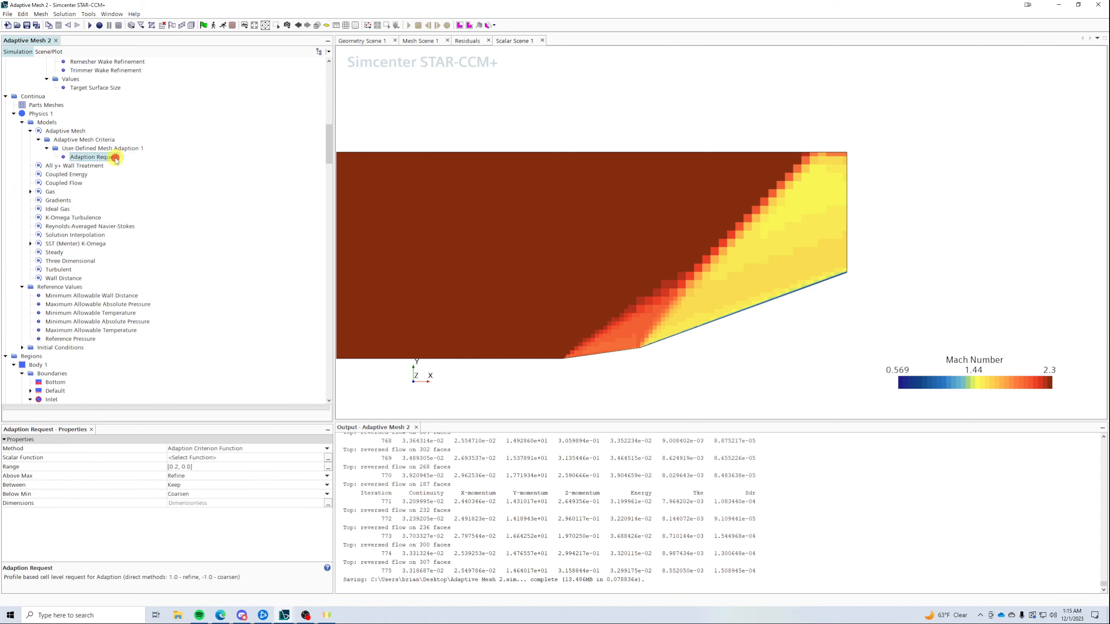
click(194, 458)
click(488, 213)
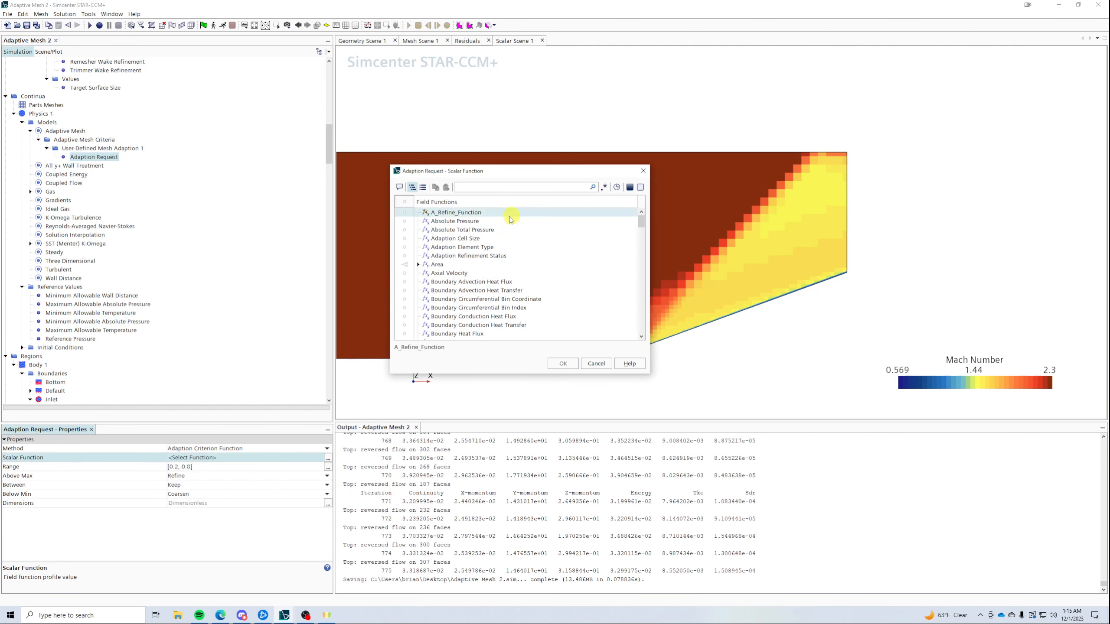
click(563, 363)
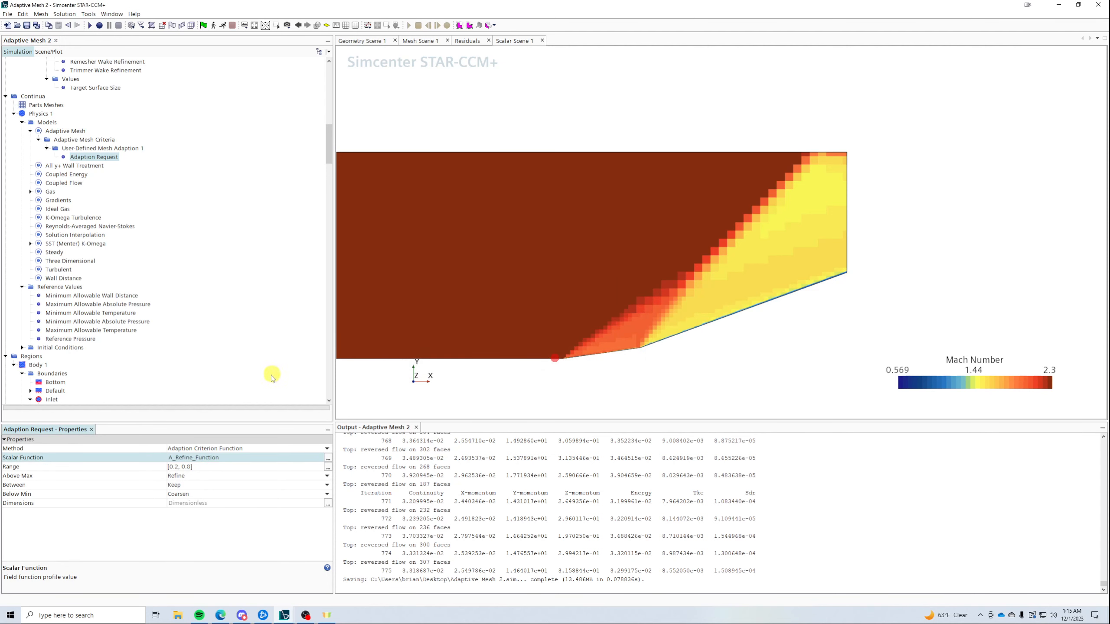
- Disable User-Defined Mesh Adaption 1, then run the solver briefly and stop it at iteration 813
click(95, 149)
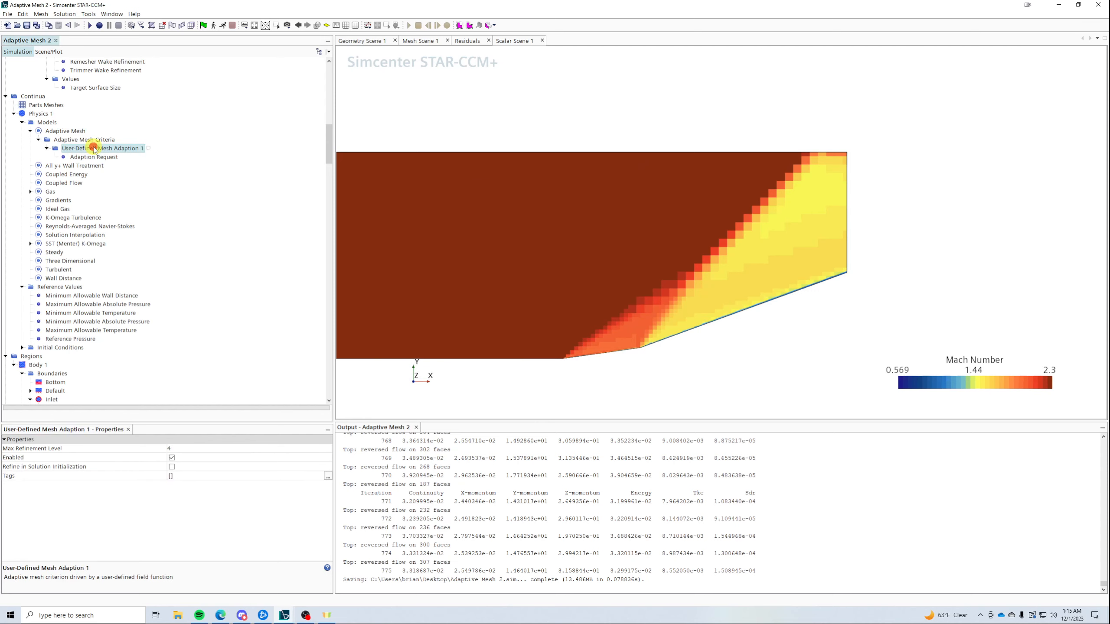
click(171, 458)
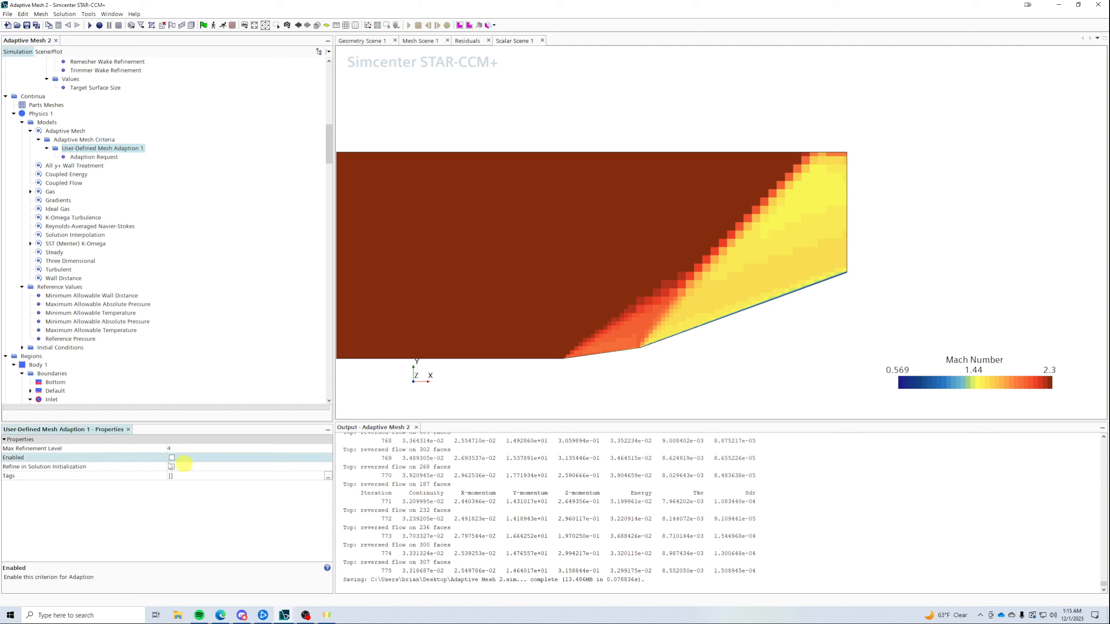
click(223, 24)
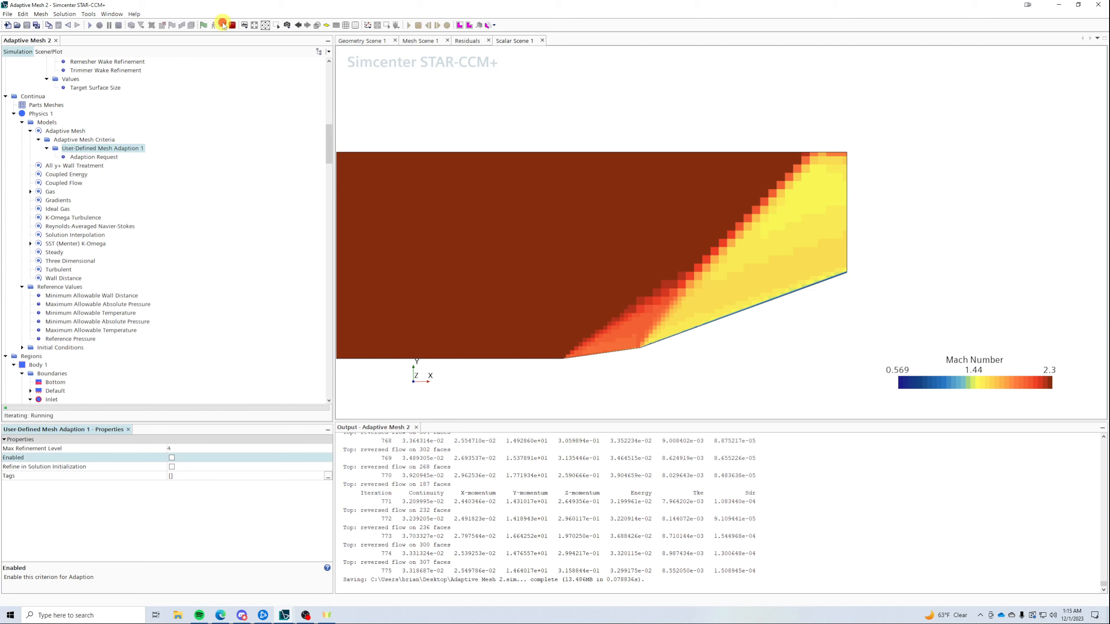
click(232, 24)
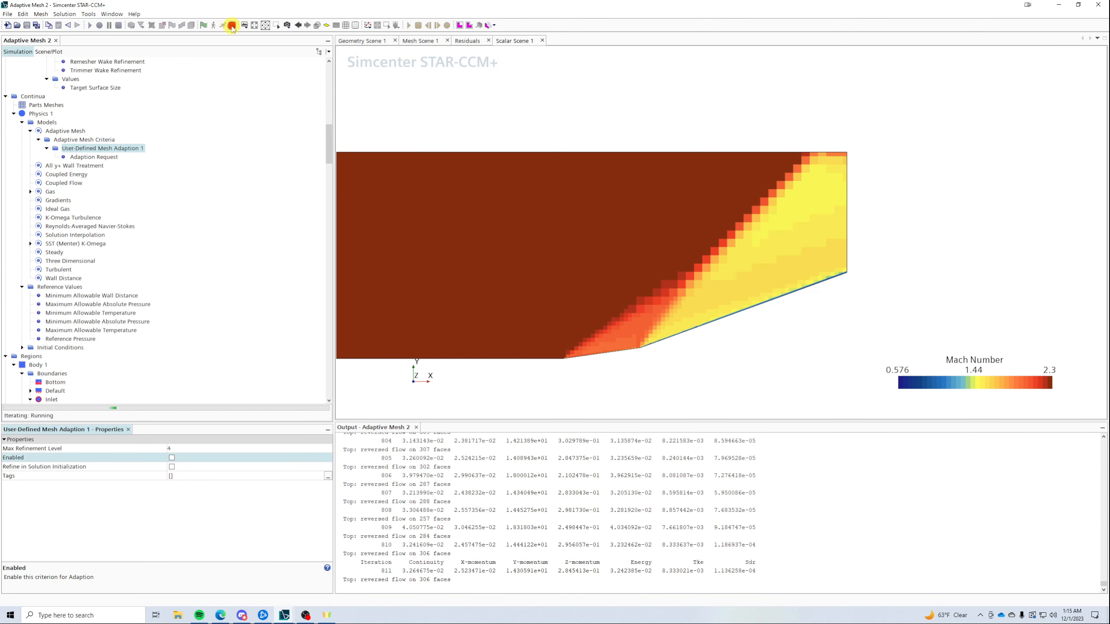
scroll(257, 240, down, 6)
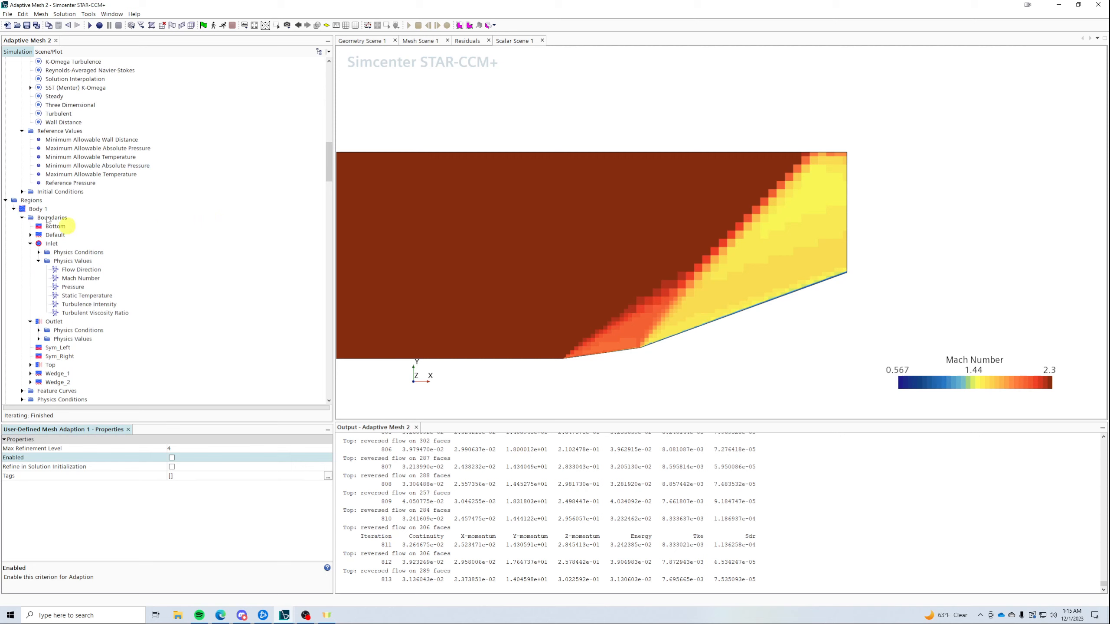
scroll(51, 220, down, 13)
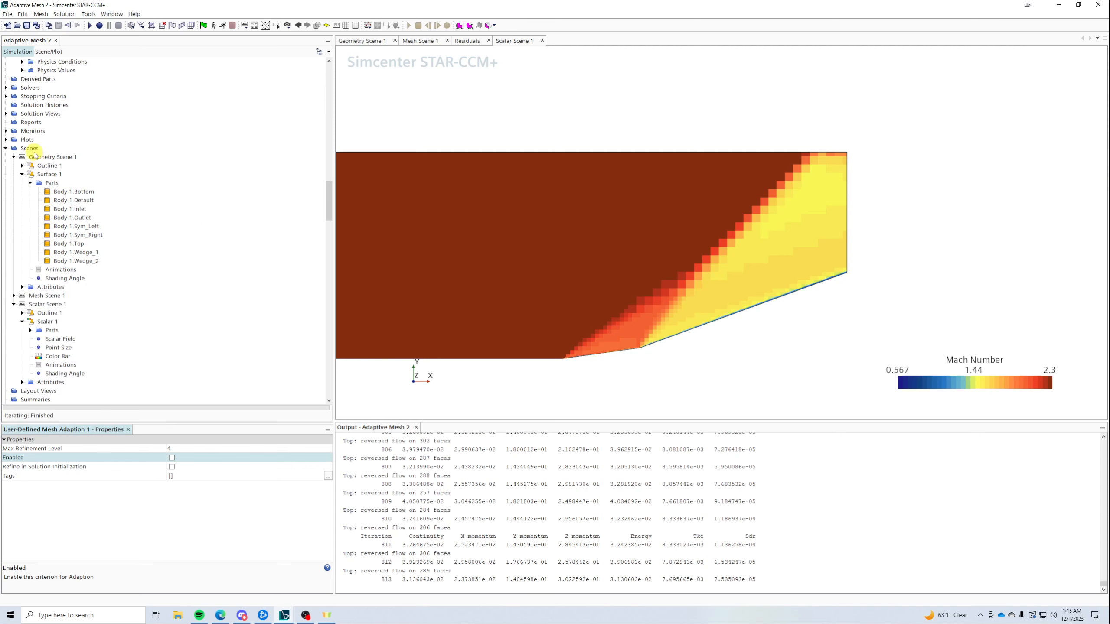
- Display A_Refine_Function as the Scalar 1 field in Scalar Scene 1
click(47, 322)
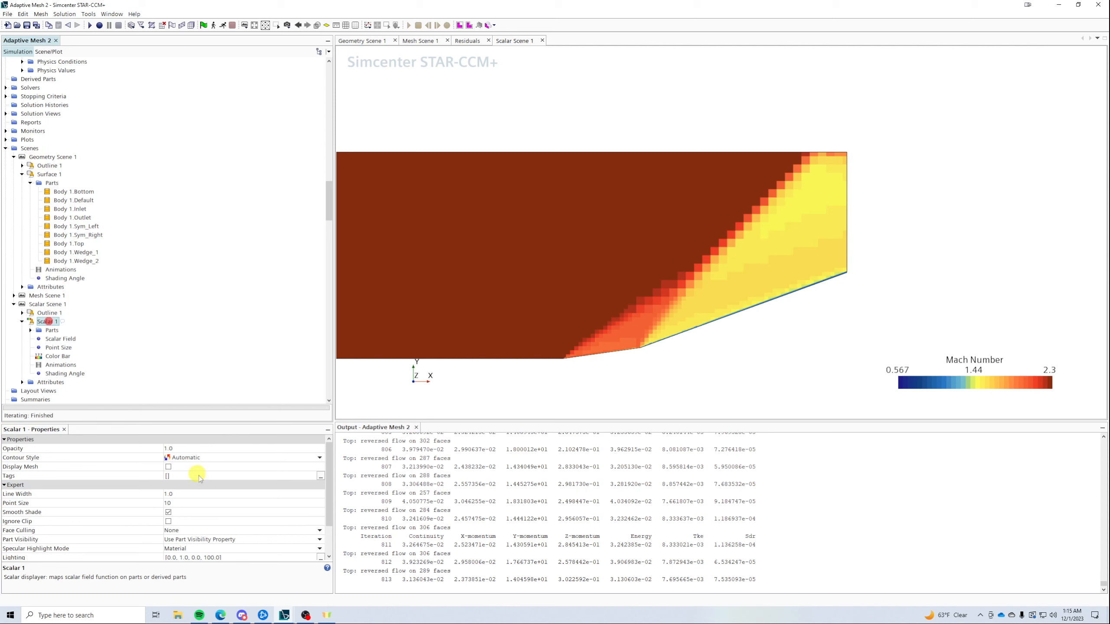
click(61, 340)
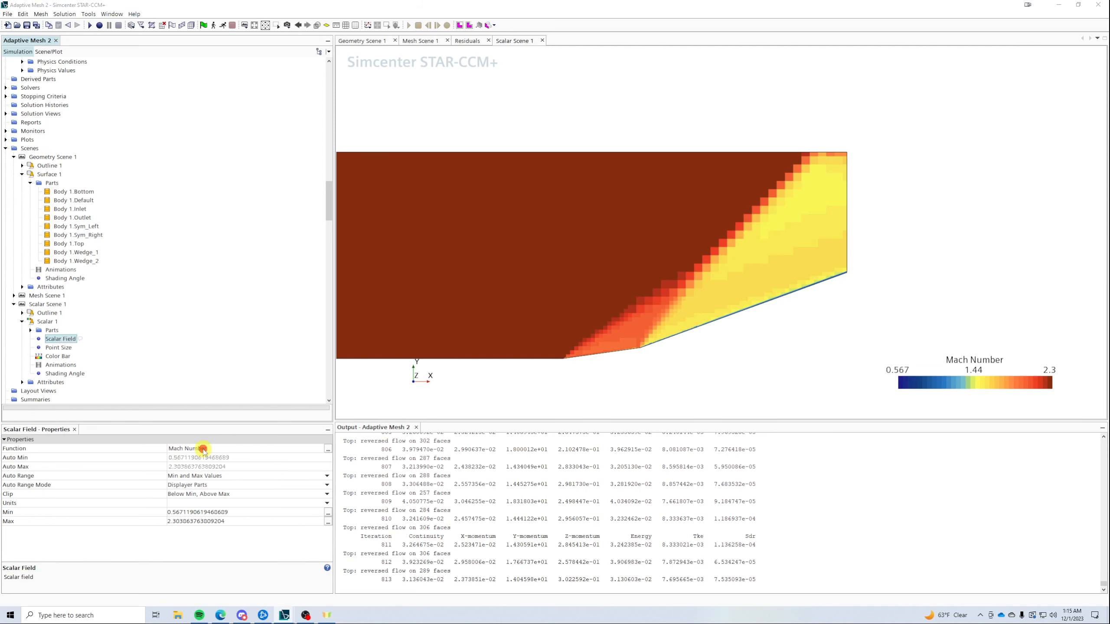
click(328, 449)
click(444, 212)
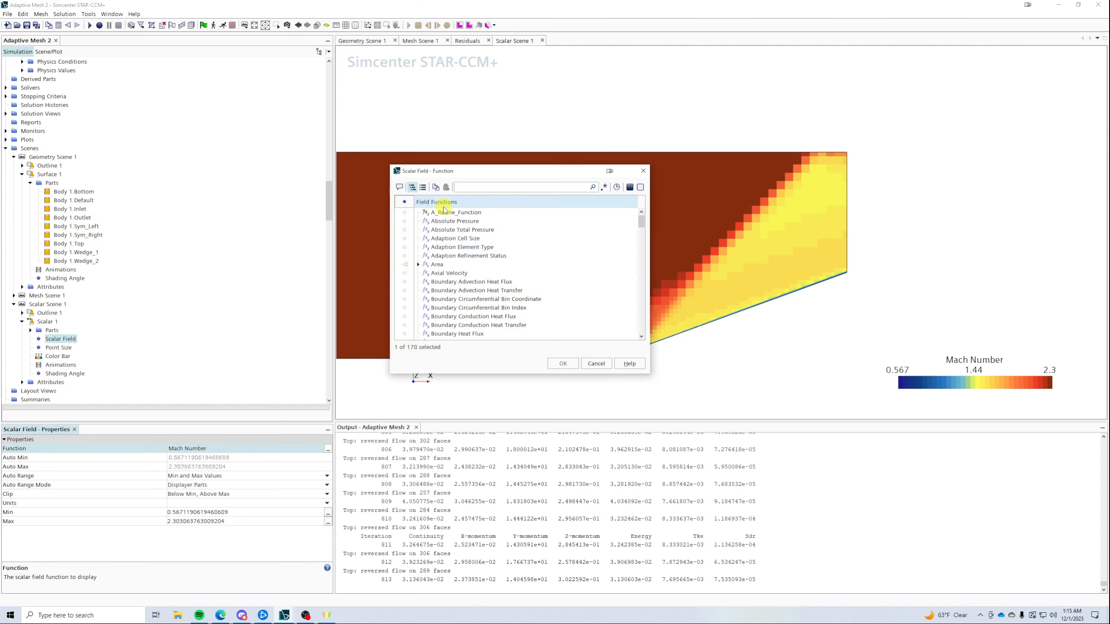
click(562, 363)
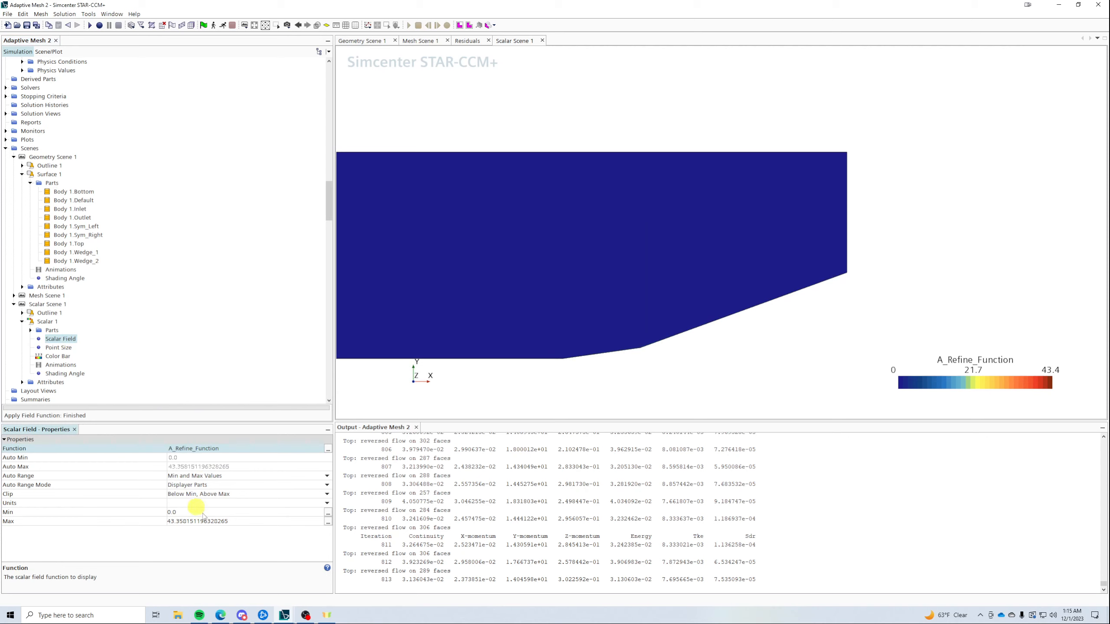
- Set the colour range maximum to 2 and inspect the scene
click(256, 522)
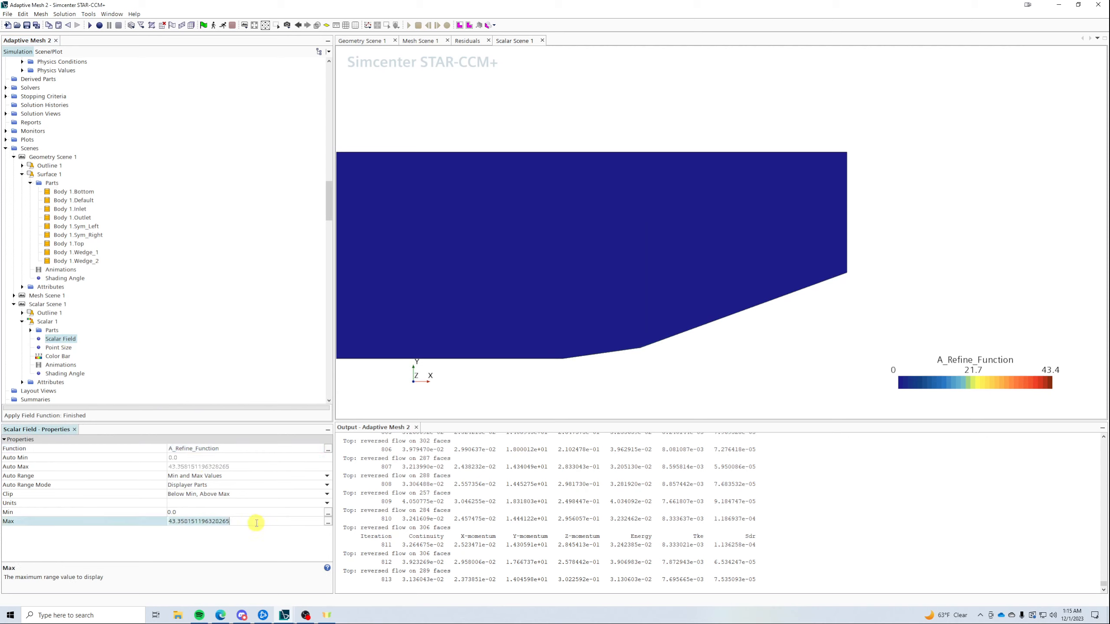
text(2)
key(Return)
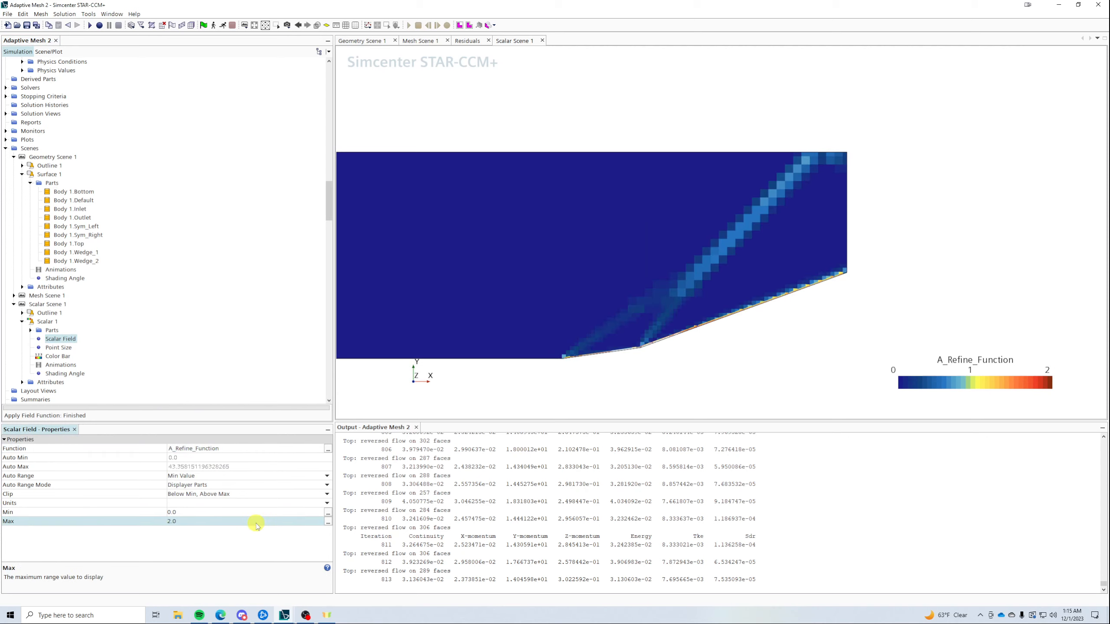
scroll(731, 359, up, 3)
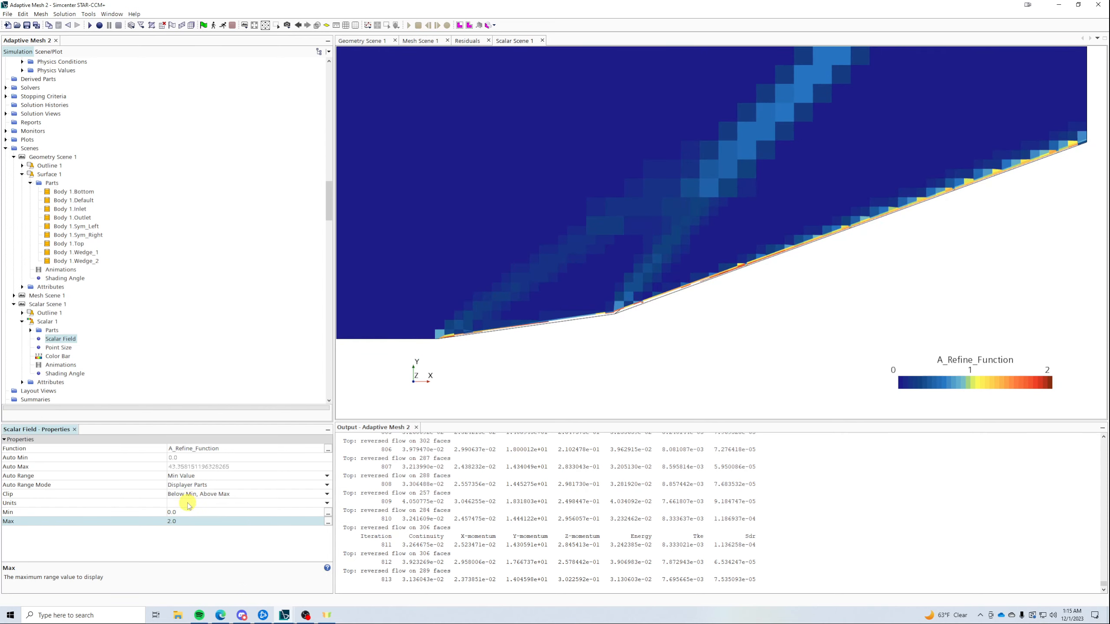
scroll(782, 262, down, 5)
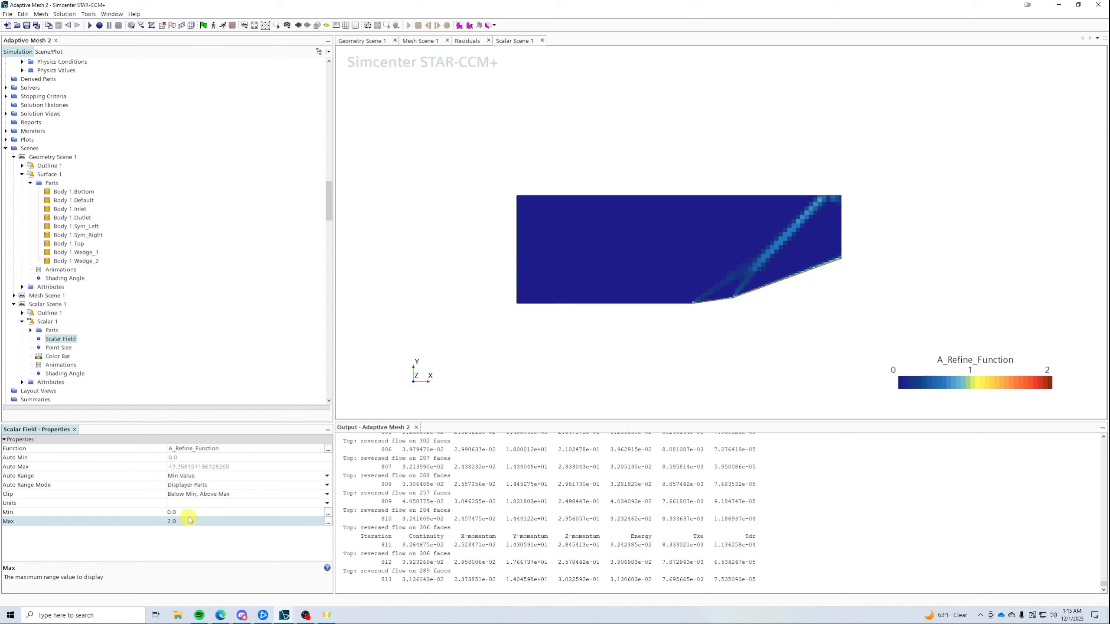
scroll(734, 259, up, 5)
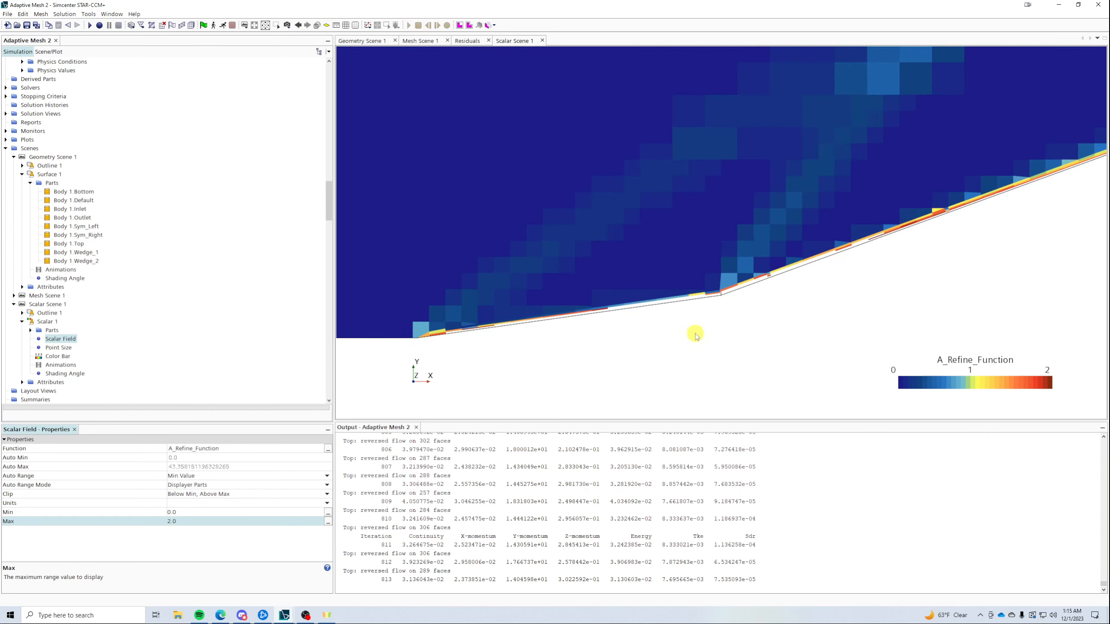
scroll(710, 320, down, 1)
scroll(710, 320, down, 2)
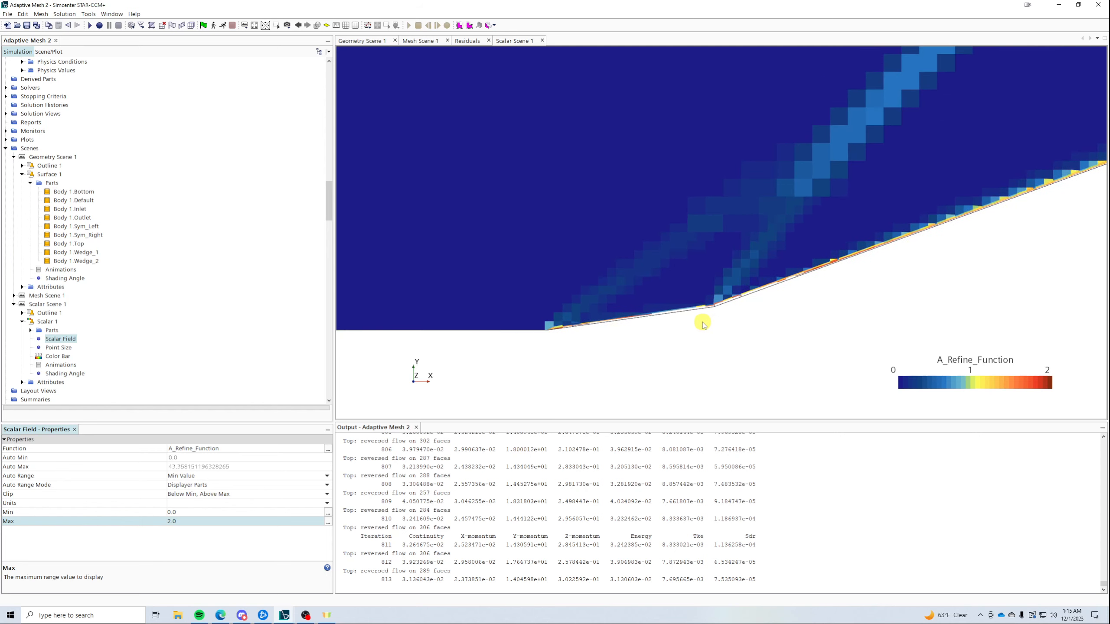
- Lower the colour range maximum to 1, then to 0.35
click(202, 519)
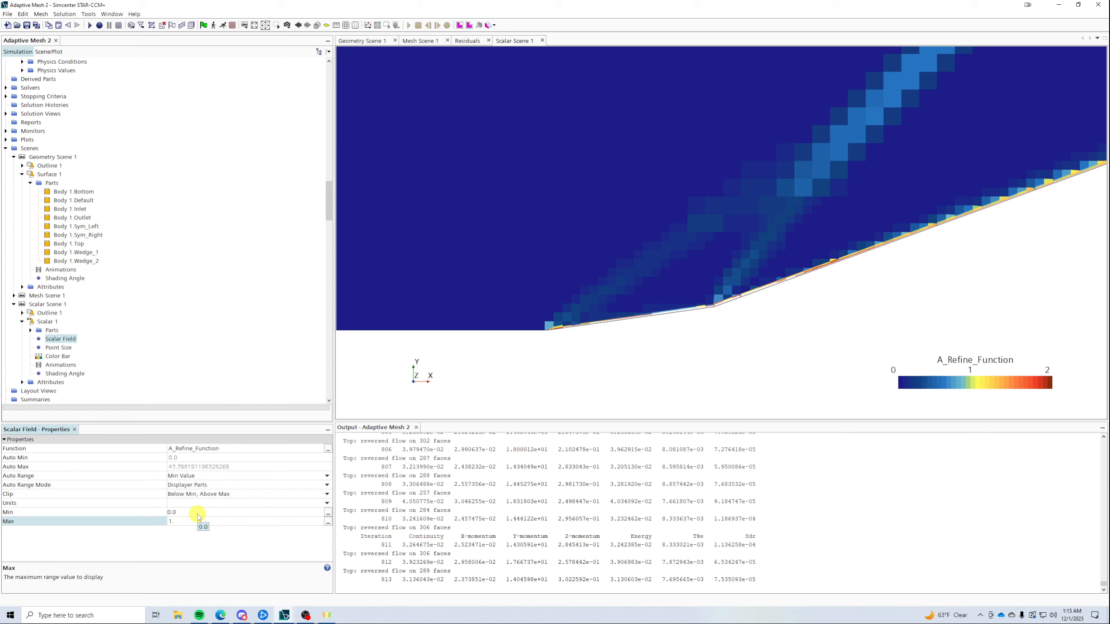
text(1.)
key(Return)
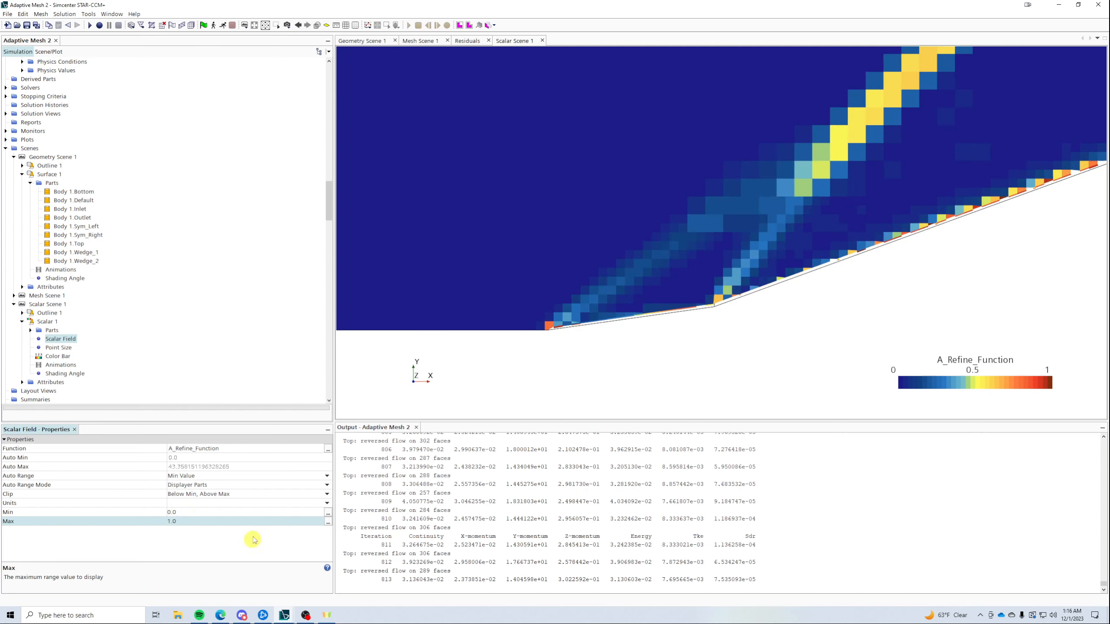
click(210, 520)
text(0.3)
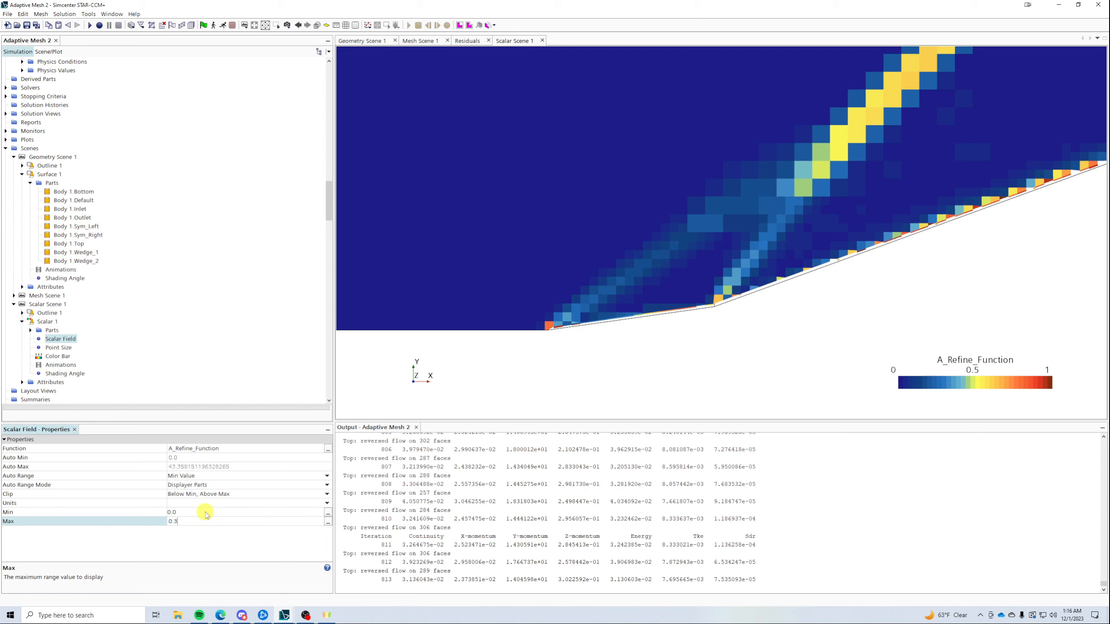
text(5)
key(Return)
- Set the Scalar Field Clip to Off and its Max to 0.25, then inspect the shock bands
click(192, 499)
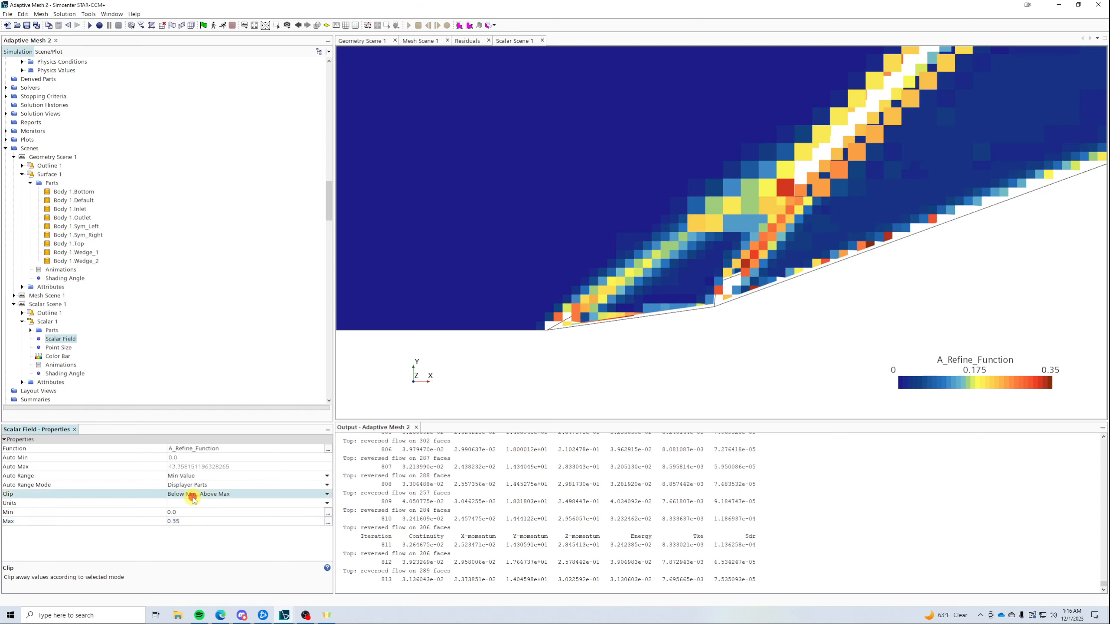
click(190, 503)
scroll(580, 364, down, 3)
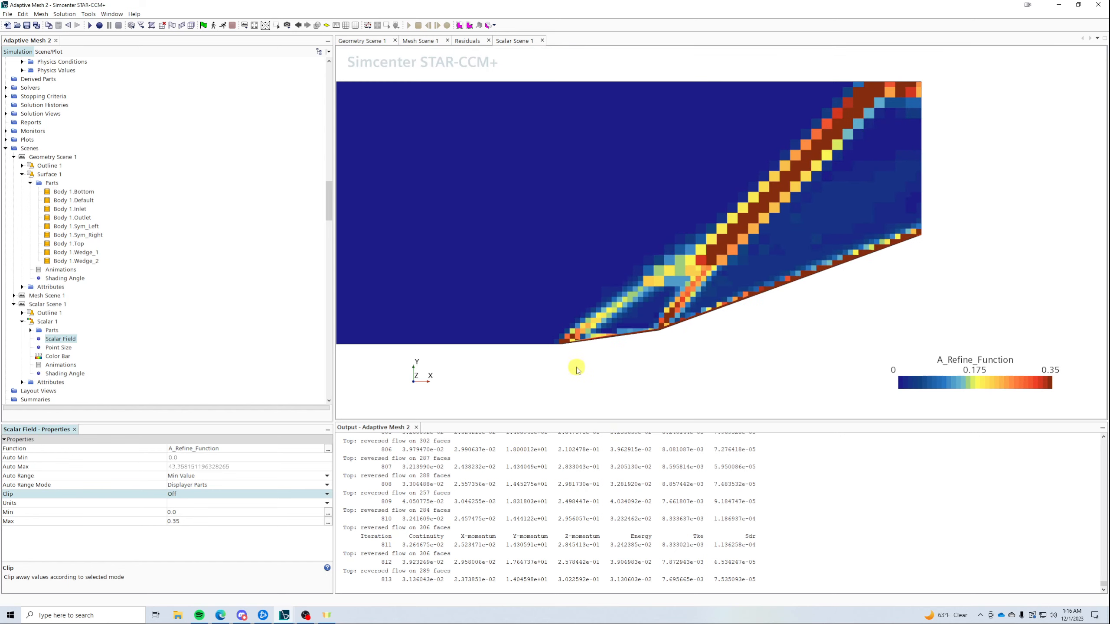
click(189, 522)
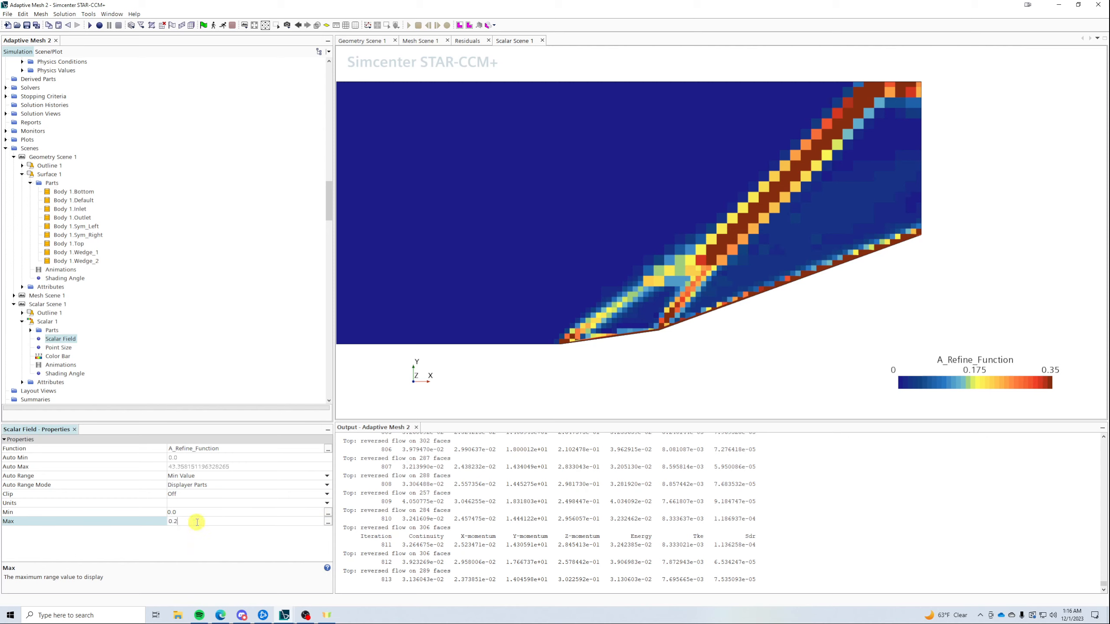
text(0.25)
key(Return)
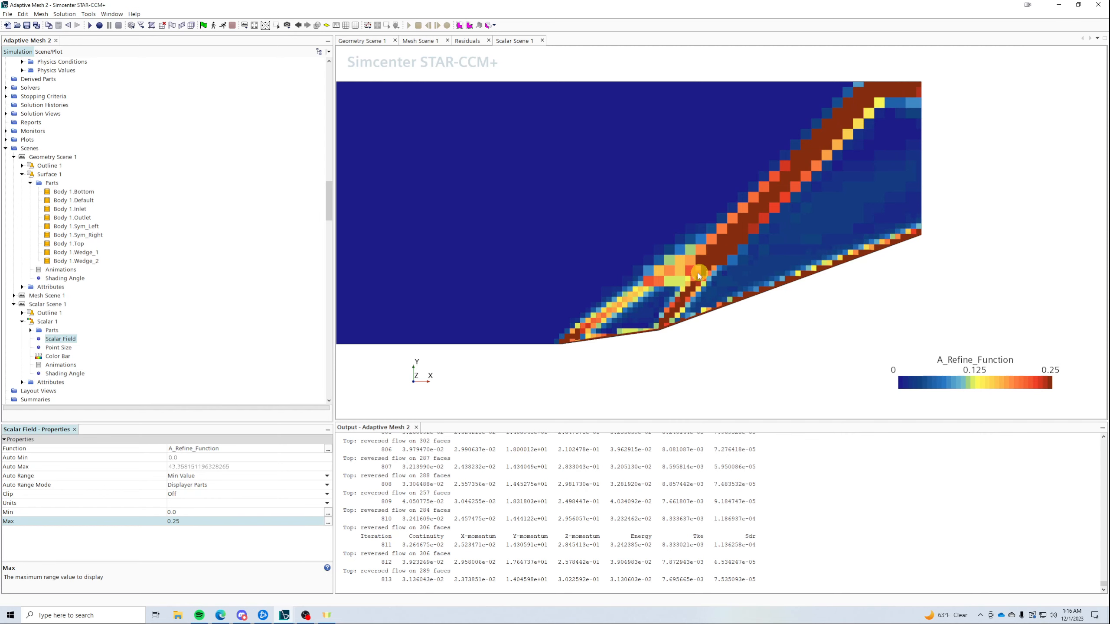
scroll(641, 296, up, 3)
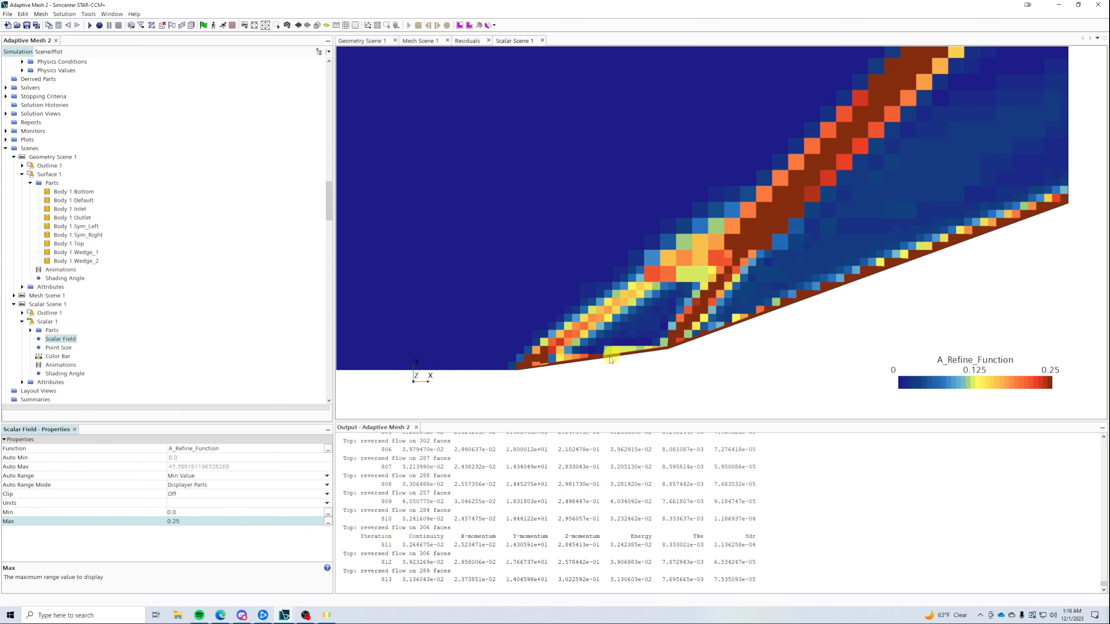
scroll(891, 251, up, 4)
scroll(752, 321, down, 4)
scroll(753, 320, down, 2)
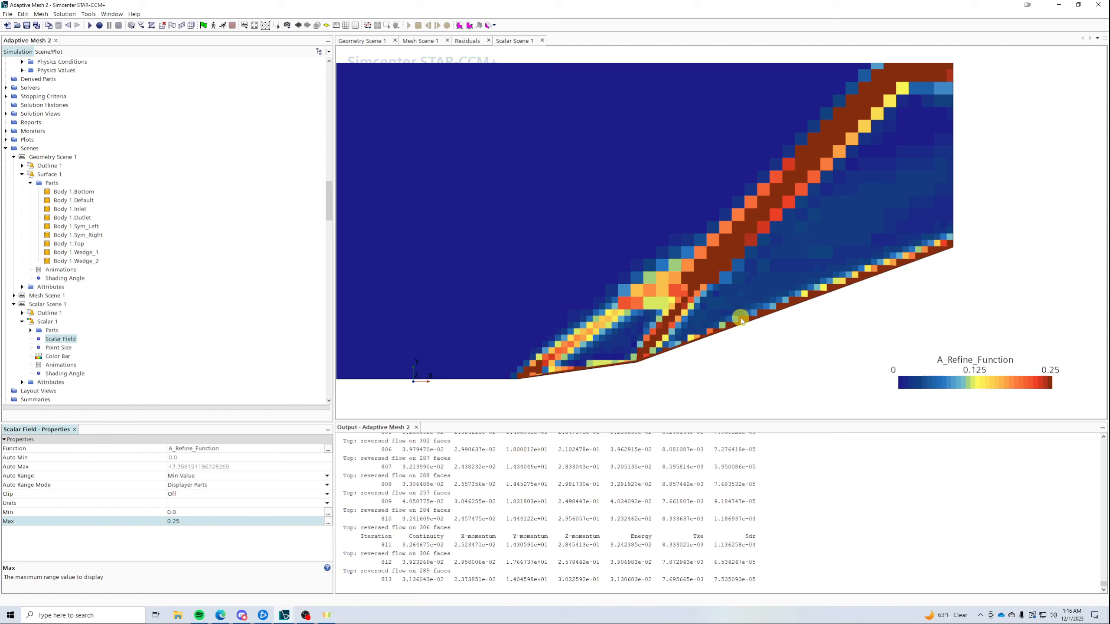
scroll(185, 289, up, 7)
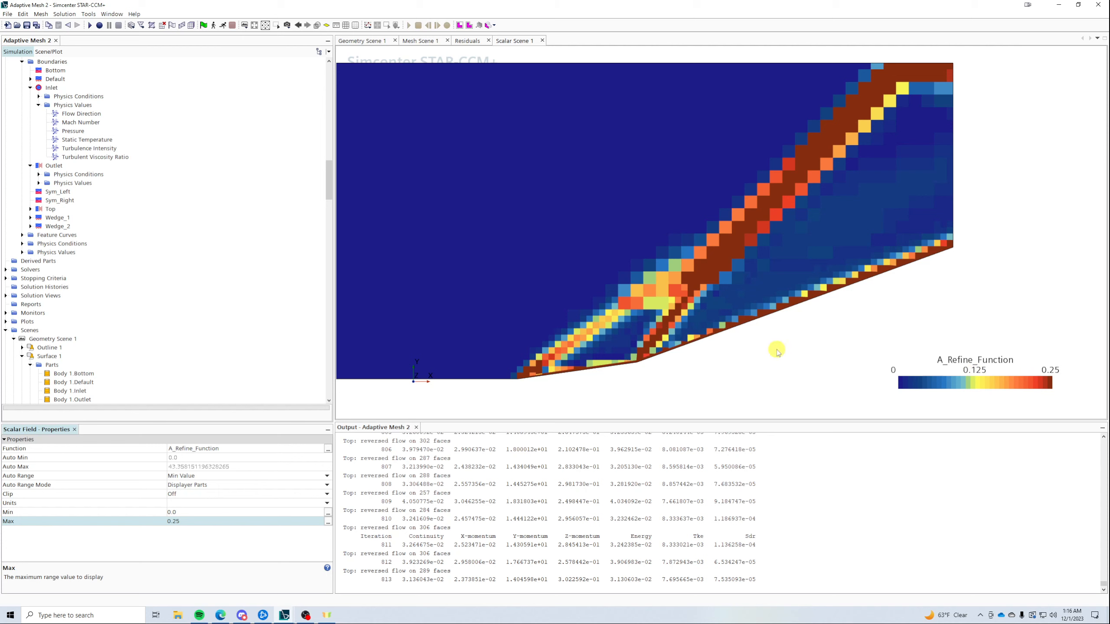
- Set the Adaption Request range to 0.125, 0.25
scroll(135, 297, up, 20)
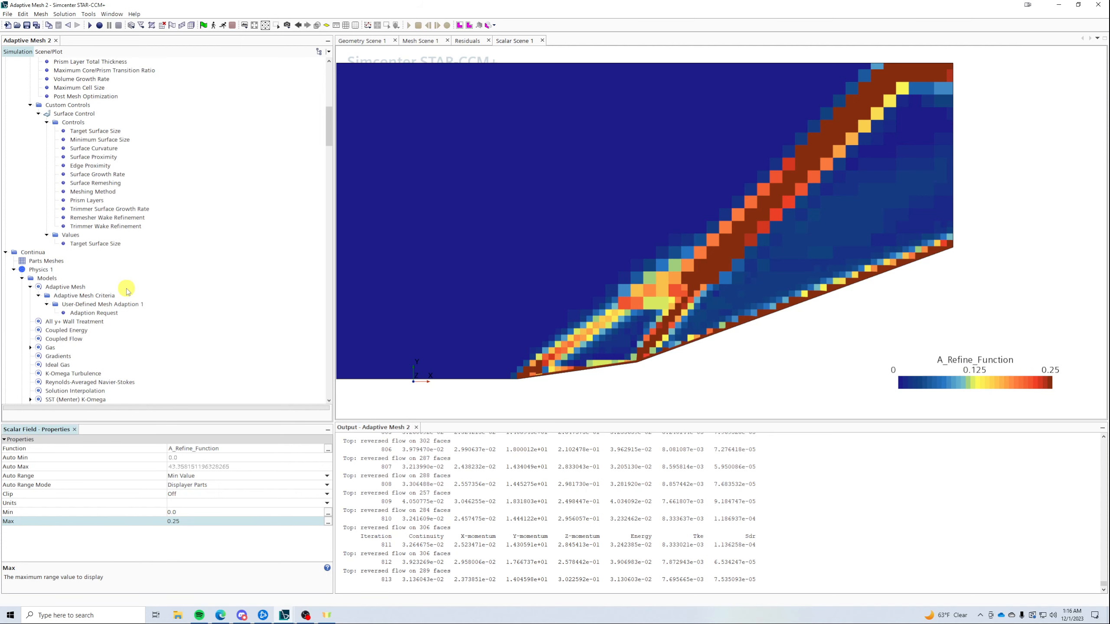
scroll(129, 290, up, 5)
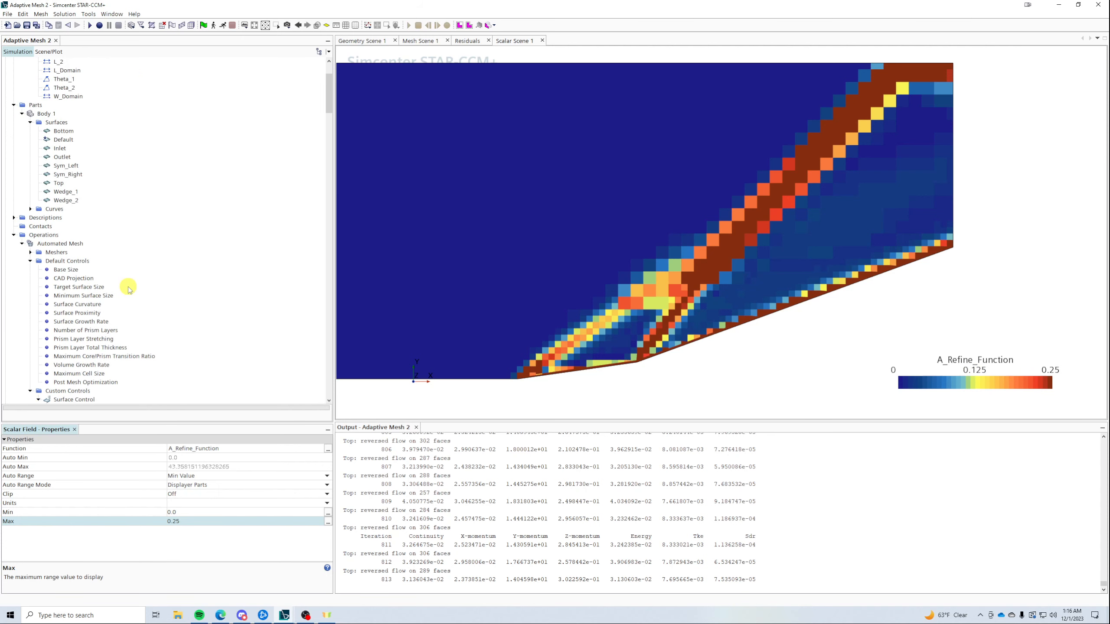
scroll(88, 283, down, 4)
scroll(89, 284, down, 6)
scroll(111, 241, down, 5)
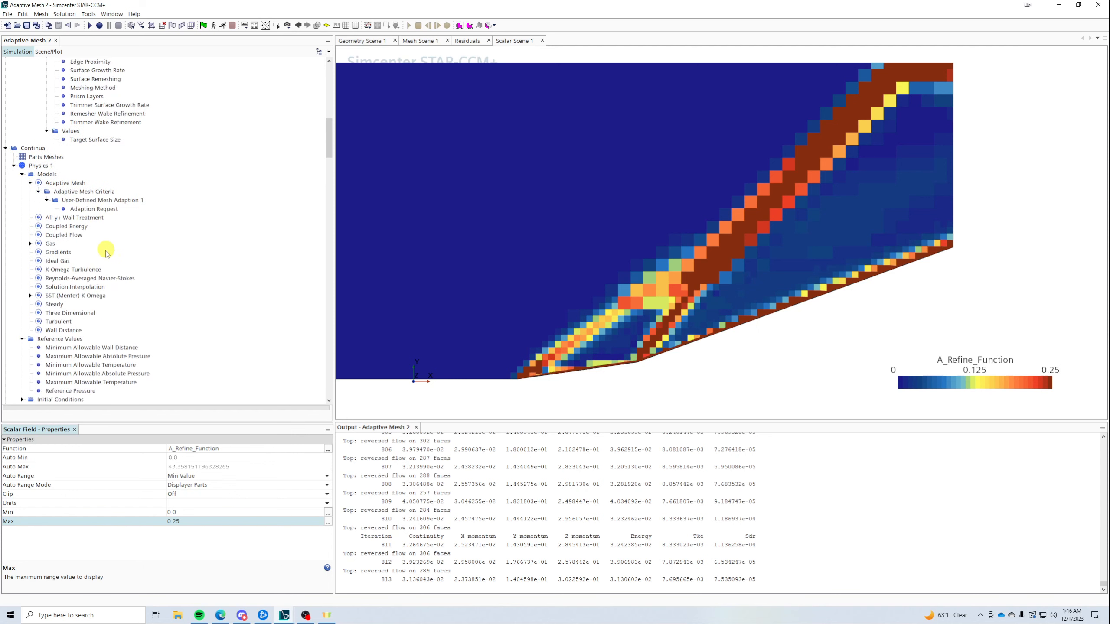
click(84, 209)
click(211, 468)
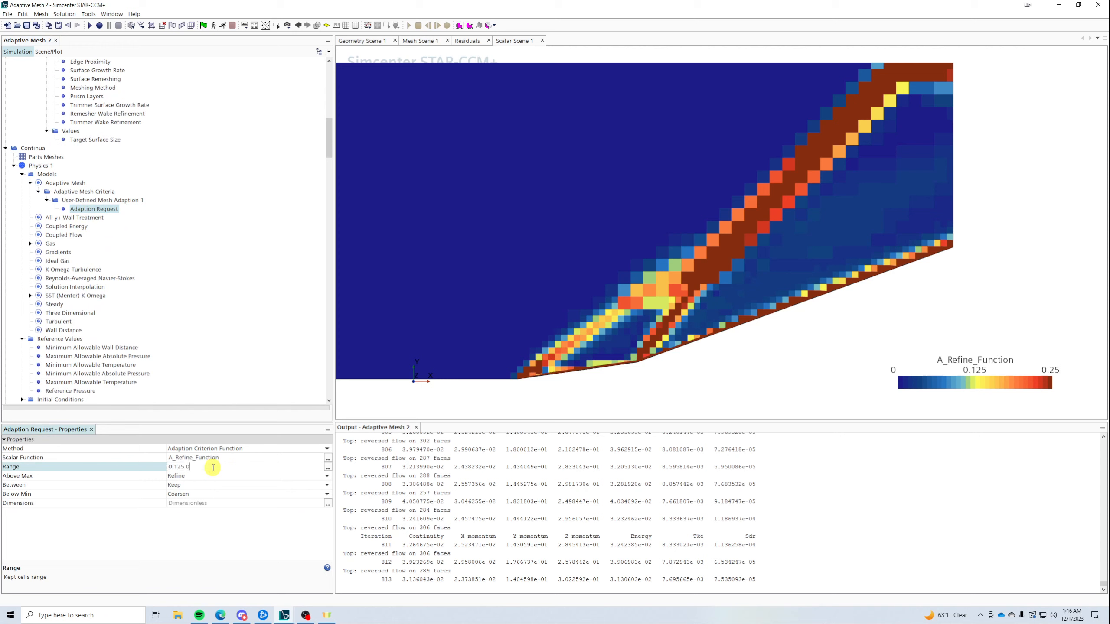
key(Return)
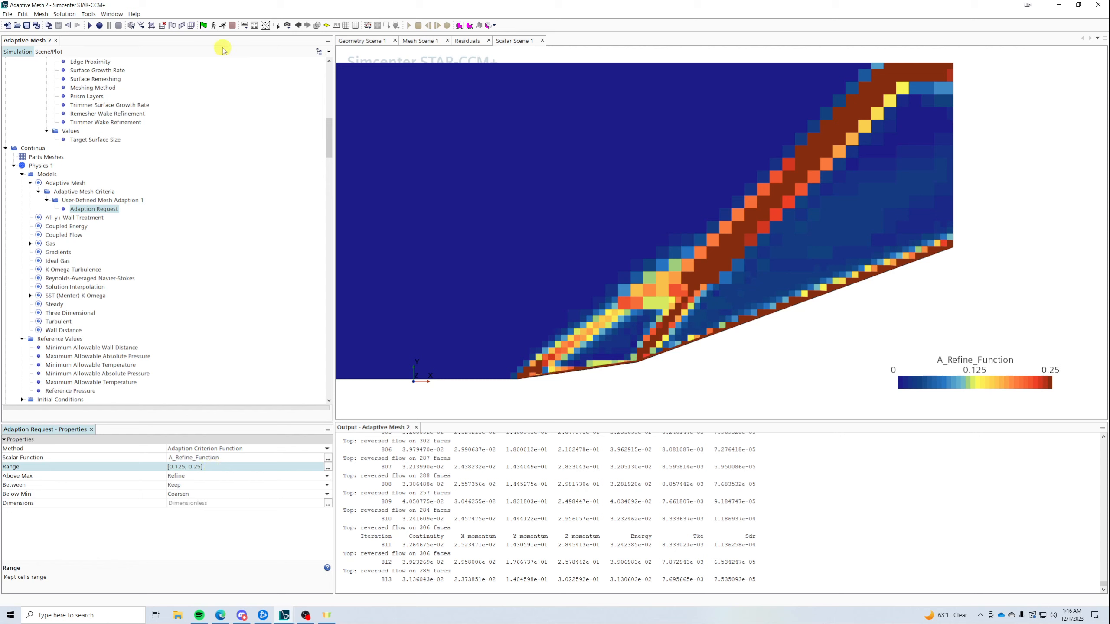
- Re-enable User-Defined Mesh Adaption 1
click(99, 200)
click(82, 191)
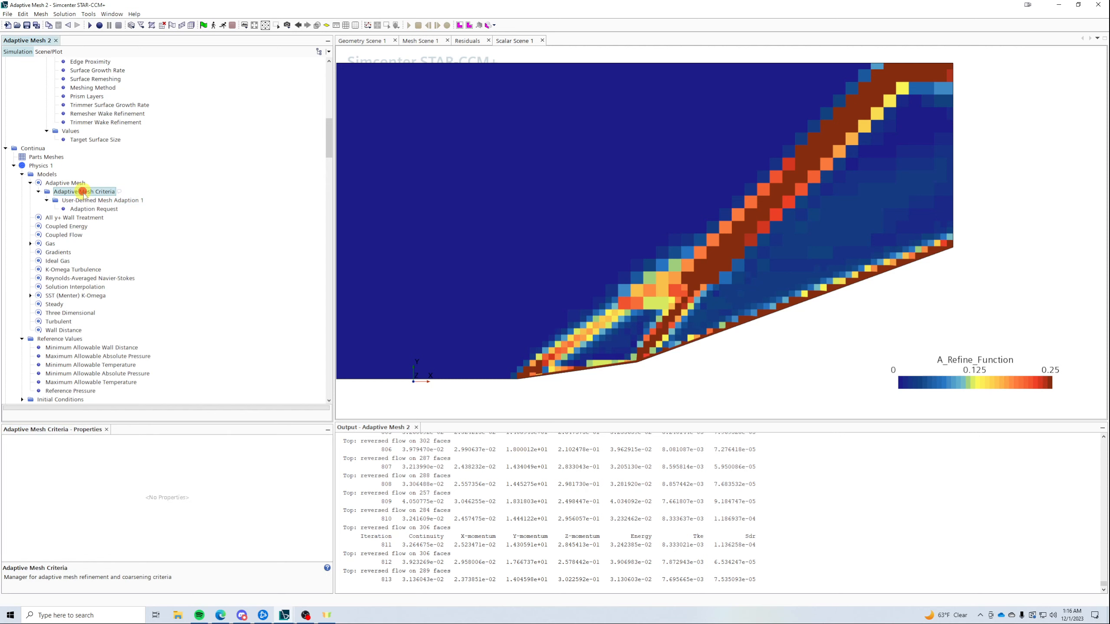
click(90, 200)
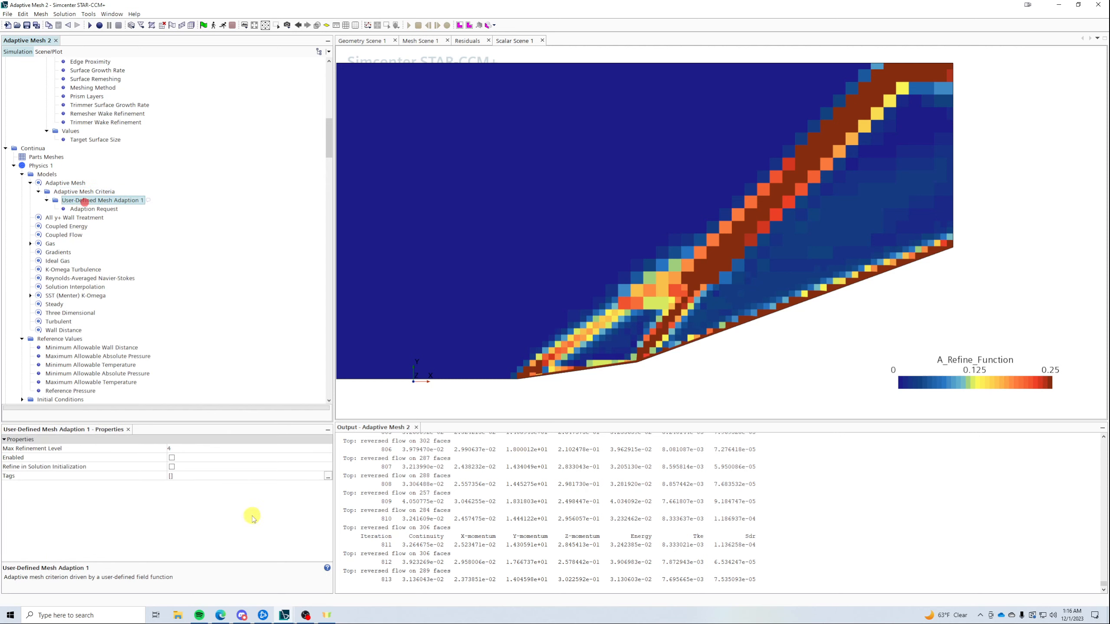
click(171, 458)
scroll(184, 308, down, 15)
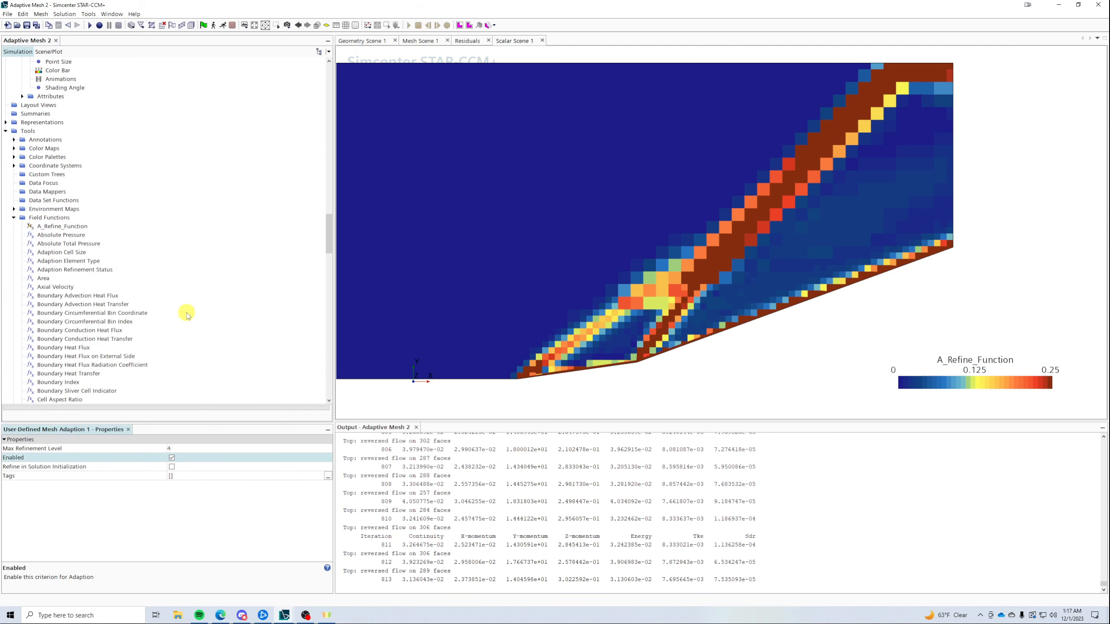
- Turn on Display Mesh for Scalar 1 in Scalar Scene 1
scroll(88, 250, up, 8)
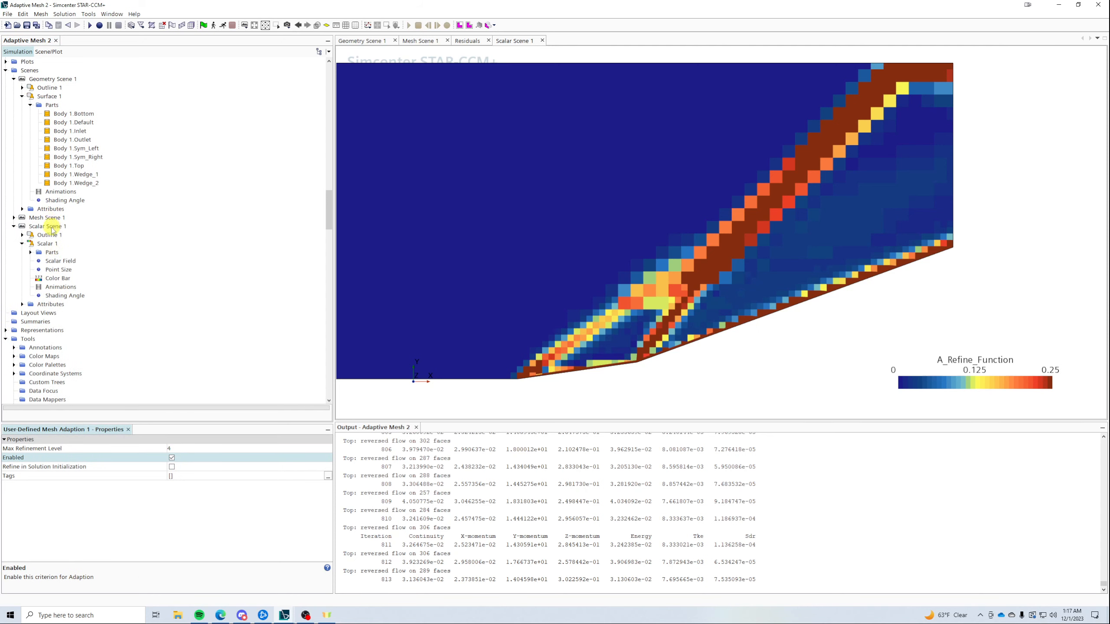
click(48, 226)
click(48, 244)
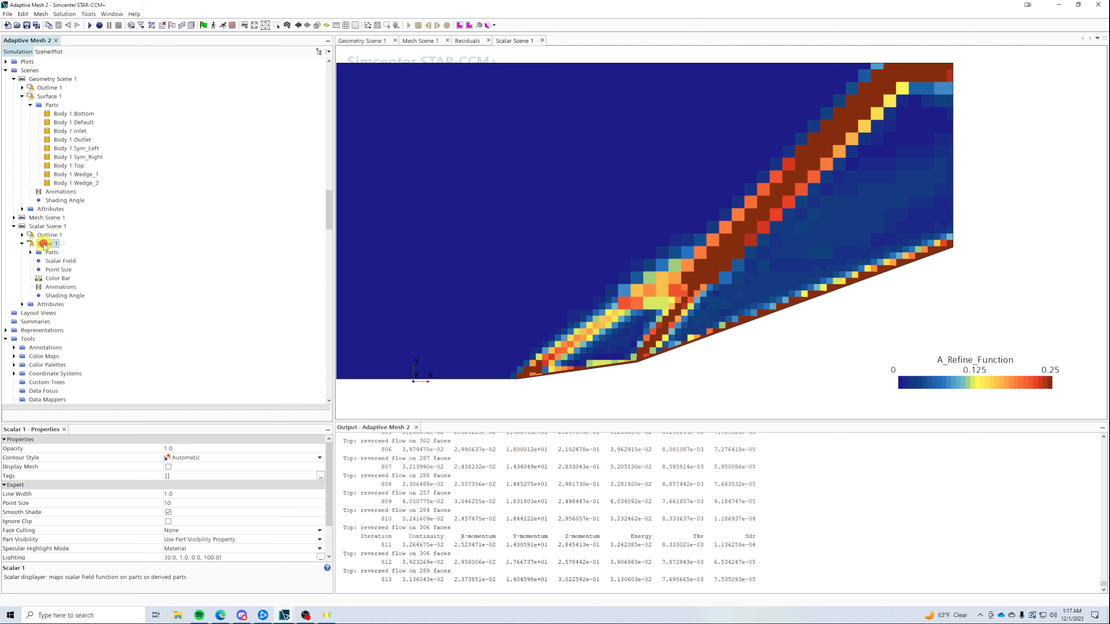
click(169, 467)
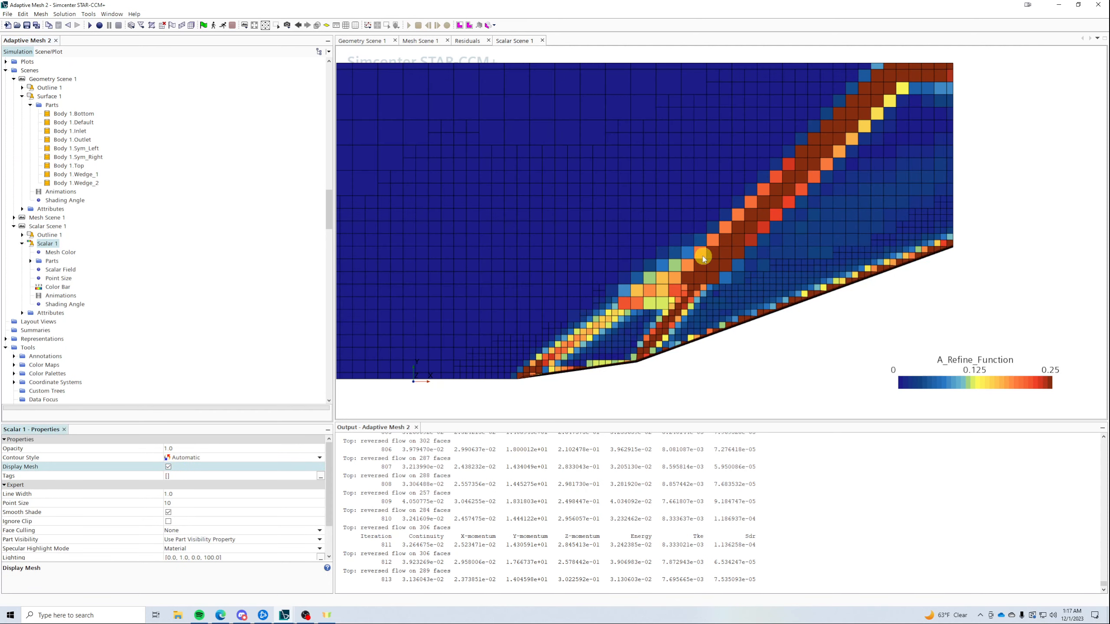
- Initialize the solution, step two iterations, then run and watch the mesh refine along the shocks
click(206, 26)
click(214, 26)
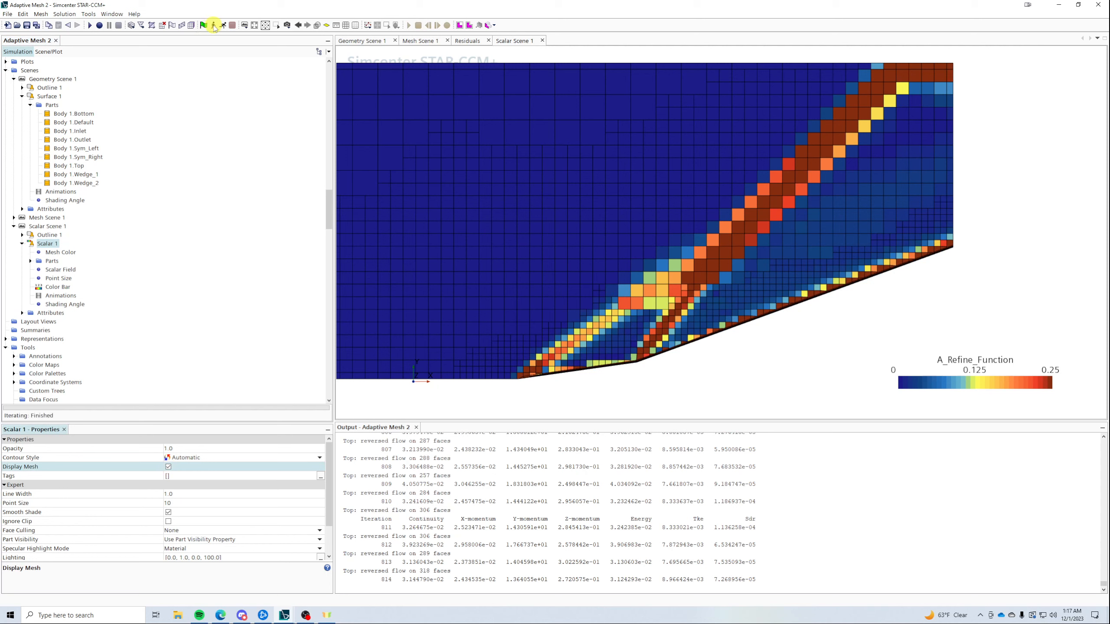
click(213, 26)
click(223, 26)
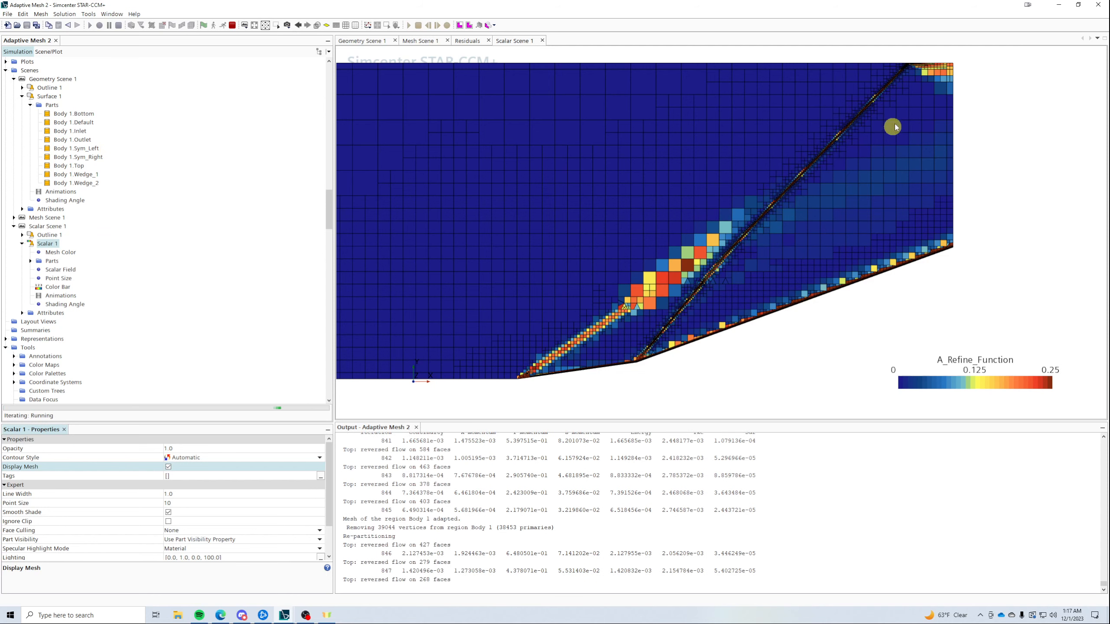
scroll(942, 52, up, 5)
scroll(843, 83, down, 5)
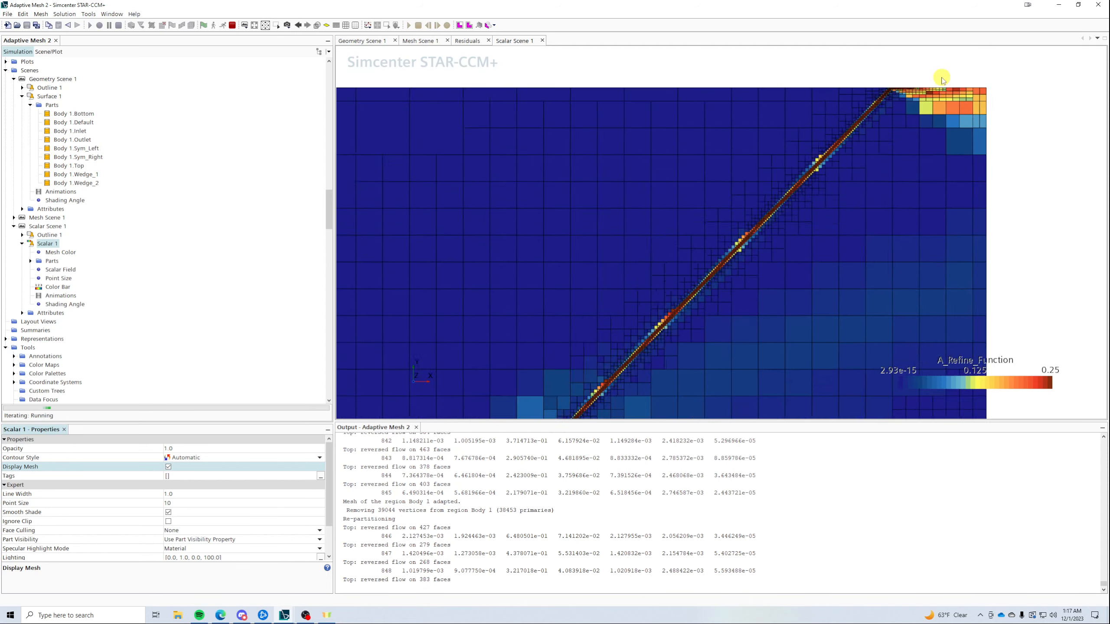
scroll(808, 191, up, 6)
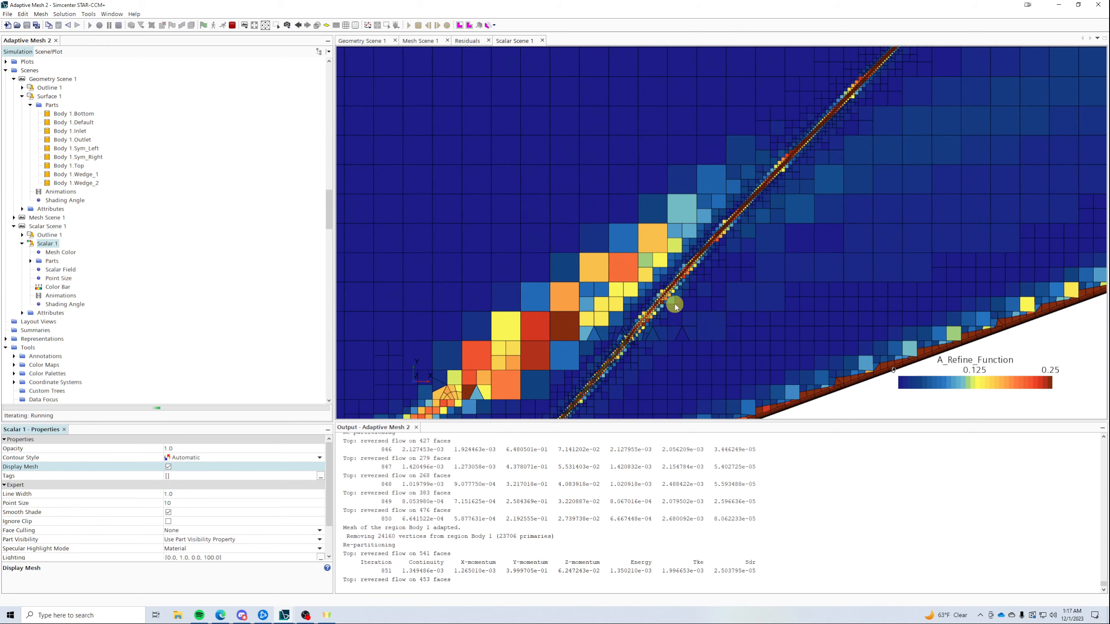
scroll(233, 254, up, 6)
scroll(233, 254, up, 10)
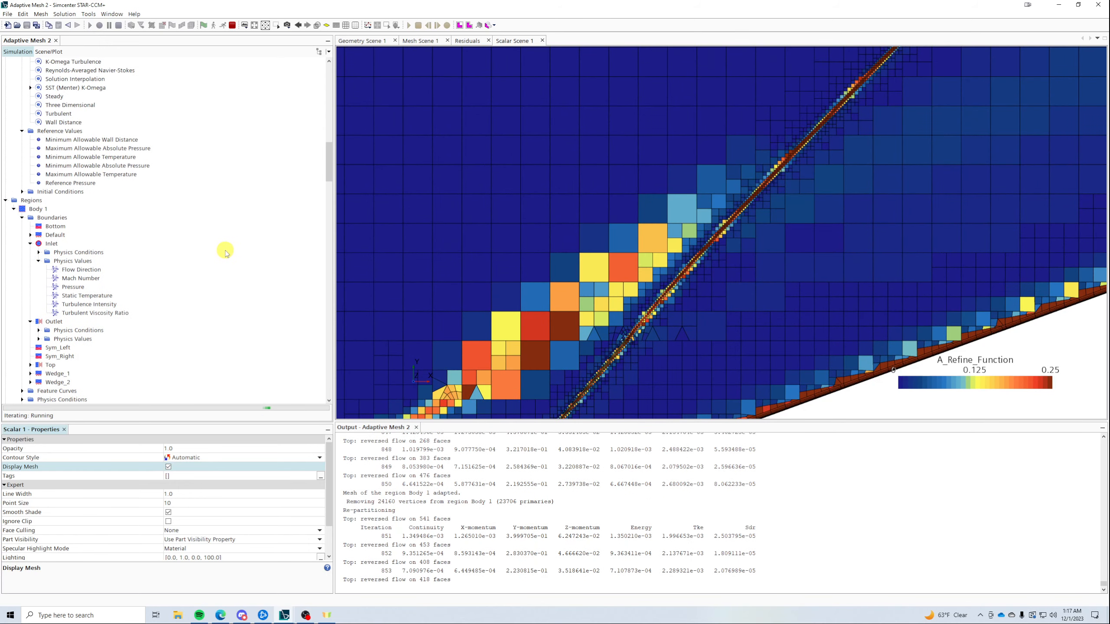
scroll(225, 251, up, 7)
- Change the Adaption Request range to 0.25, 0.75
click(82, 184)
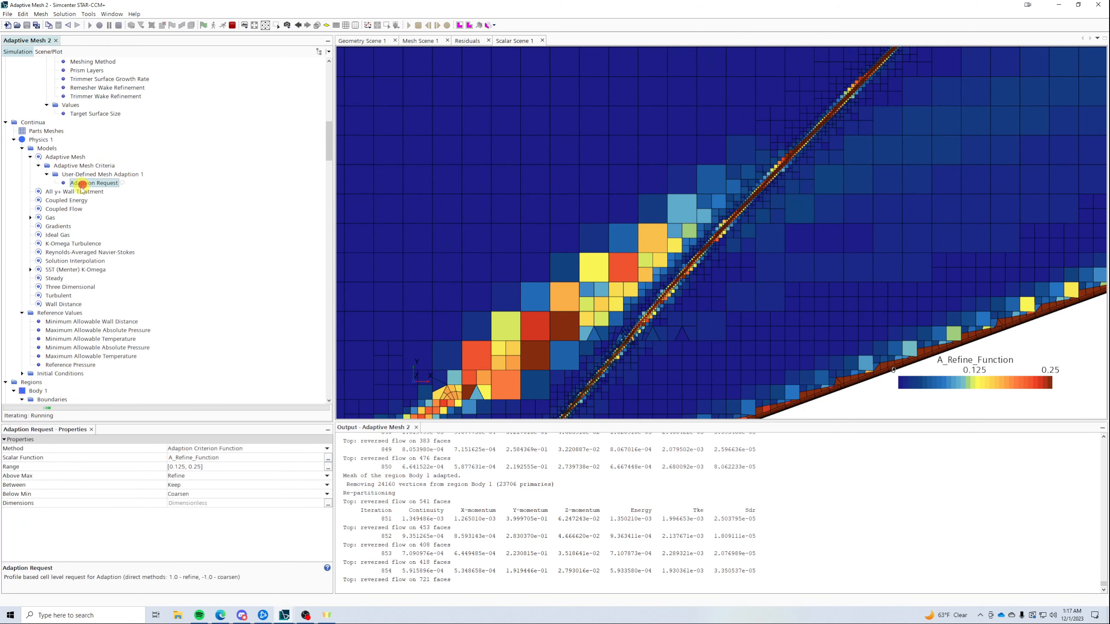
click(213, 467)
click(214, 466)
text(0.25, 0)
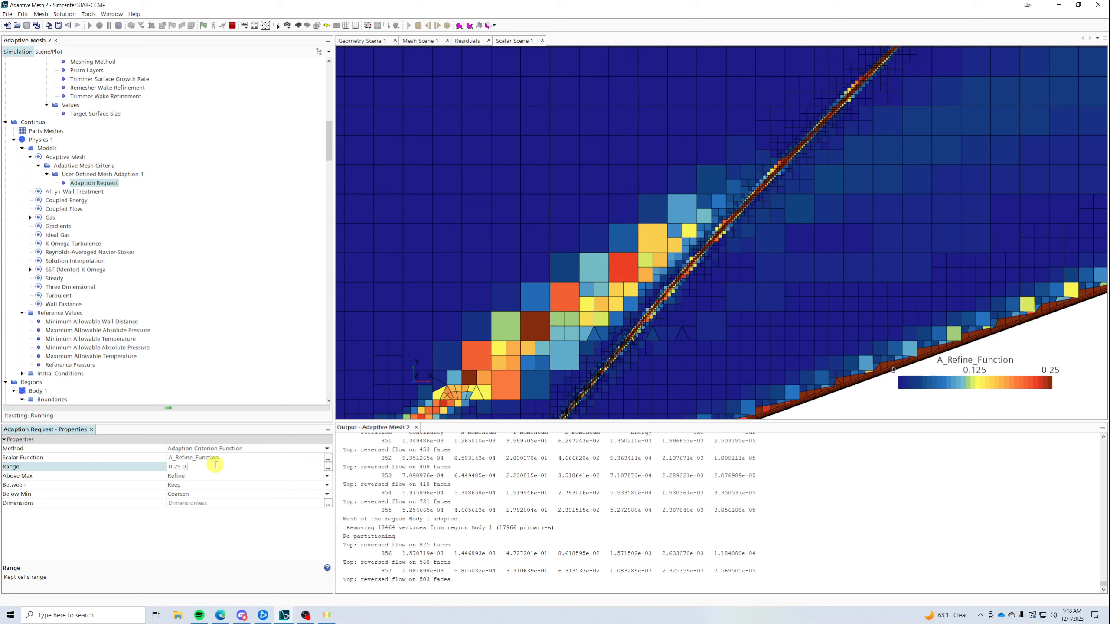
text(.75)
key(Return)
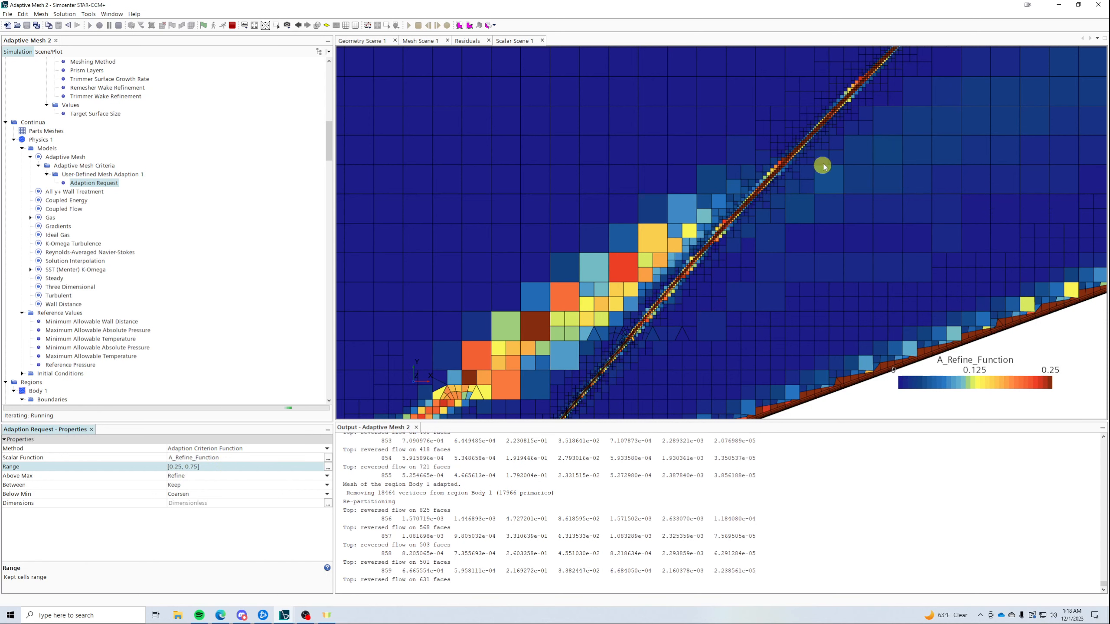
- Select Scalar Field under Scalar Scene 1 > Scalar 1 to show its properties
scroll(823, 163, down, 3)
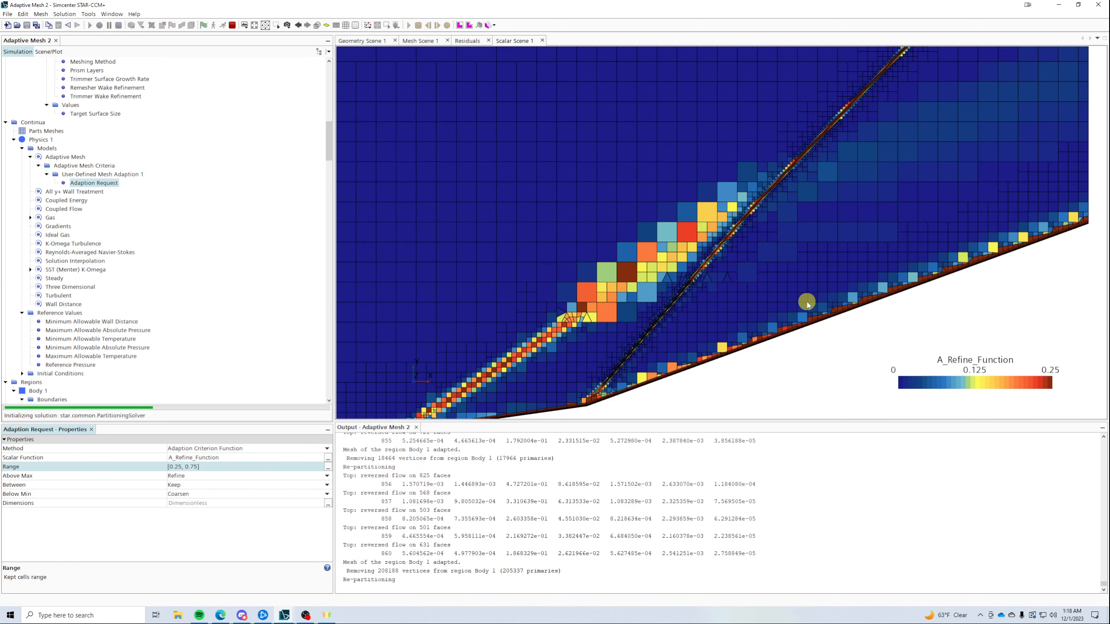
scroll(204, 350, down, 9)
scroll(203, 350, down, 13)
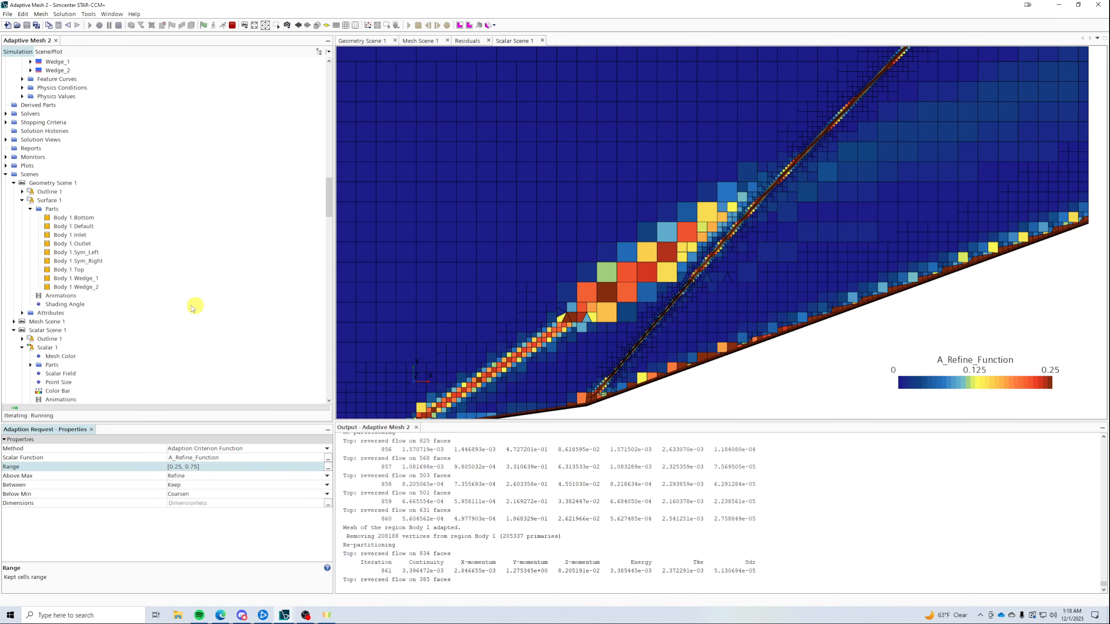
scroll(180, 251, down, 2)
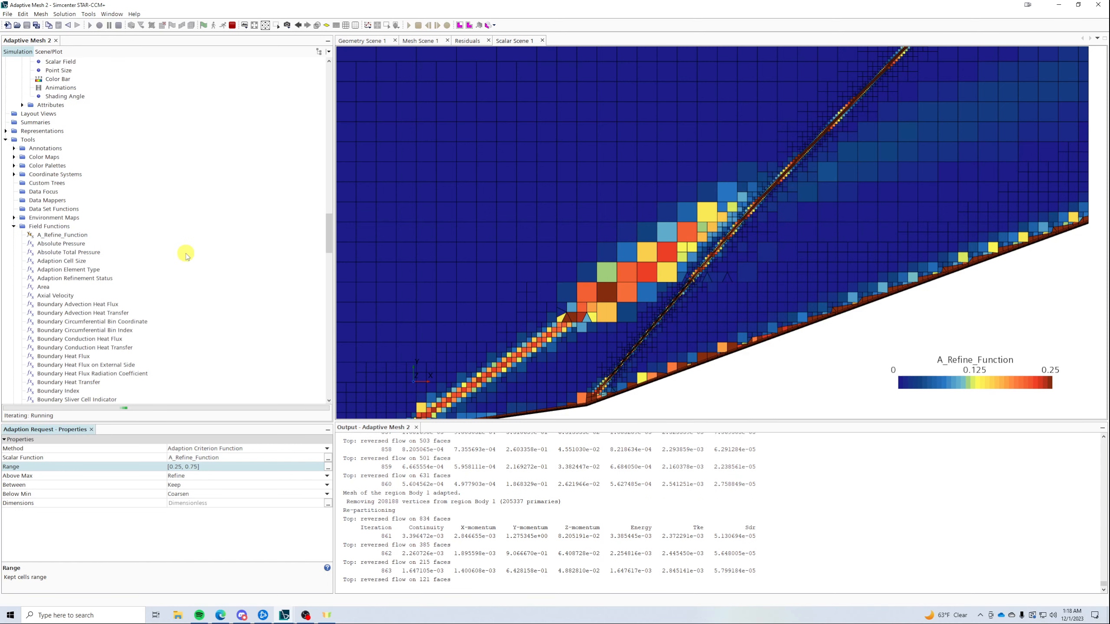
scroll(180, 251, down, 3)
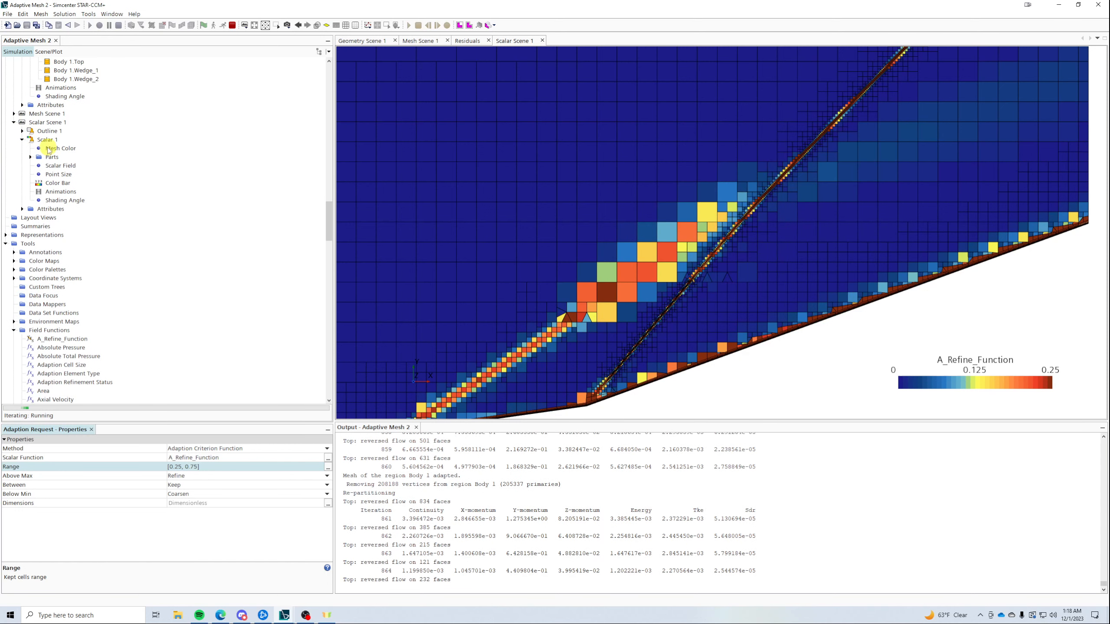
click(60, 165)
- Set the A_Refine_Function colour bar Max to 0.72 and inspect the adapting mesh
click(199, 523)
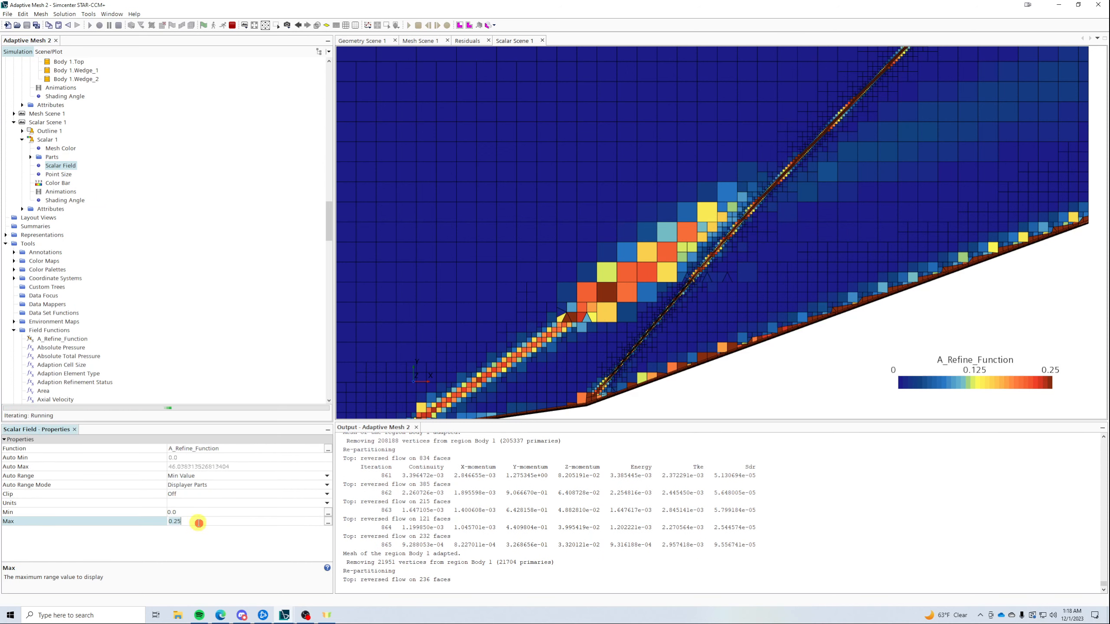
text(0.72)
key(Return)
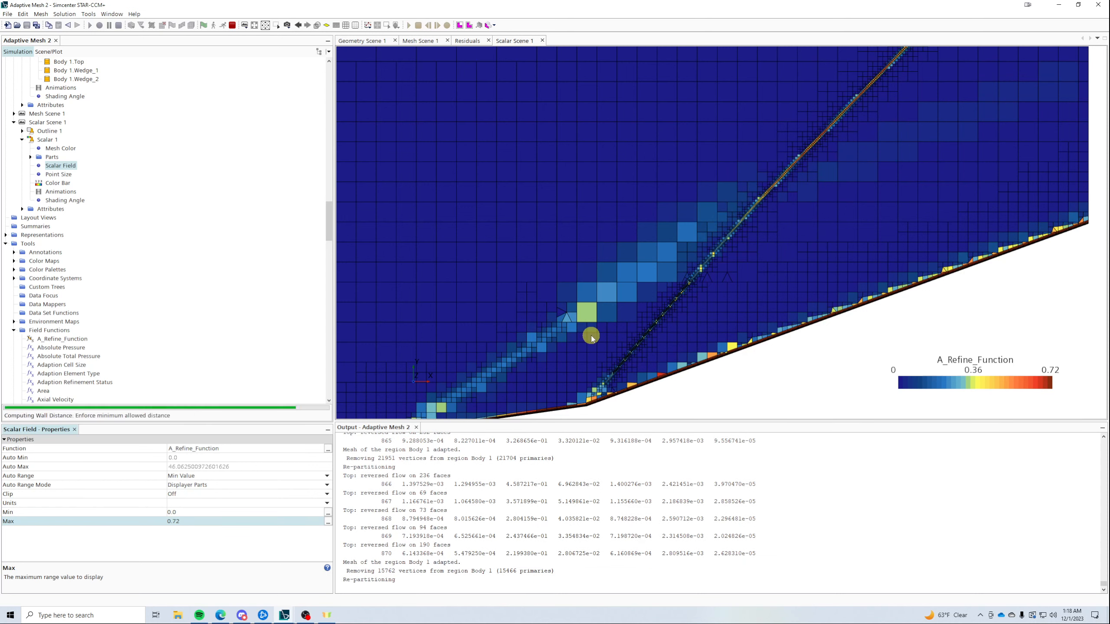
scroll(736, 235, up, 4)
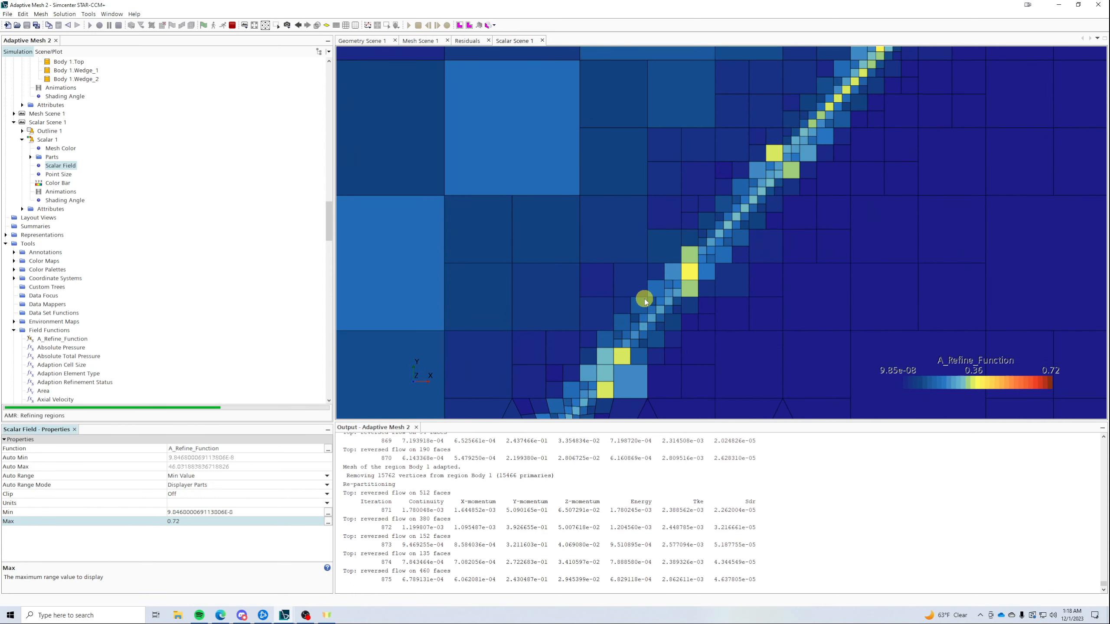
scroll(633, 322, down, 8)
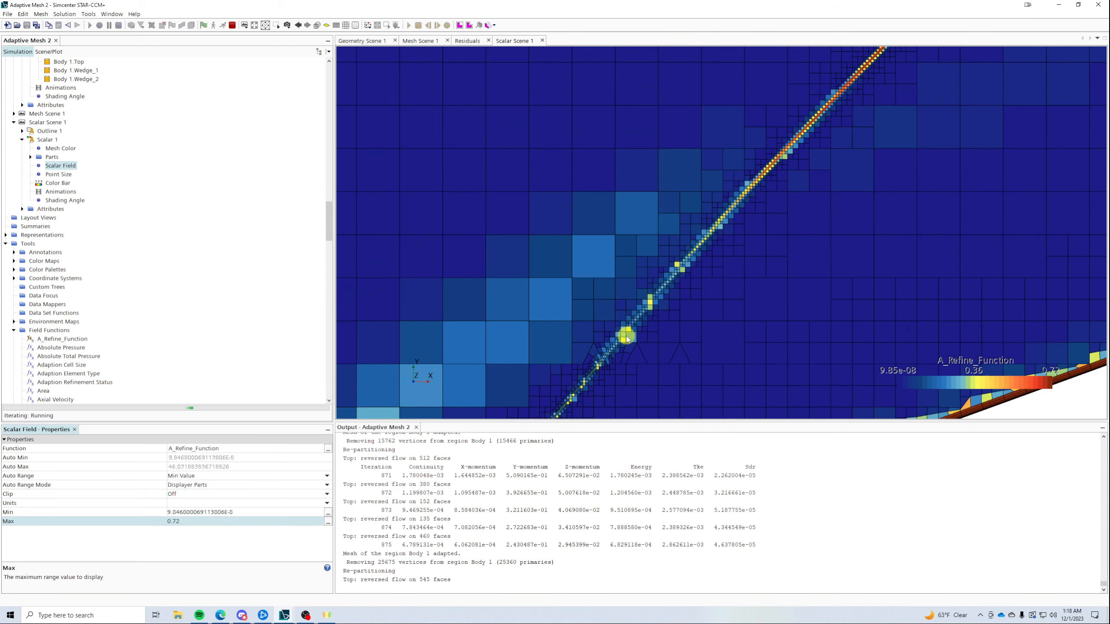
scroll(752, 171, up, 4)
scroll(753, 171, up, 3)
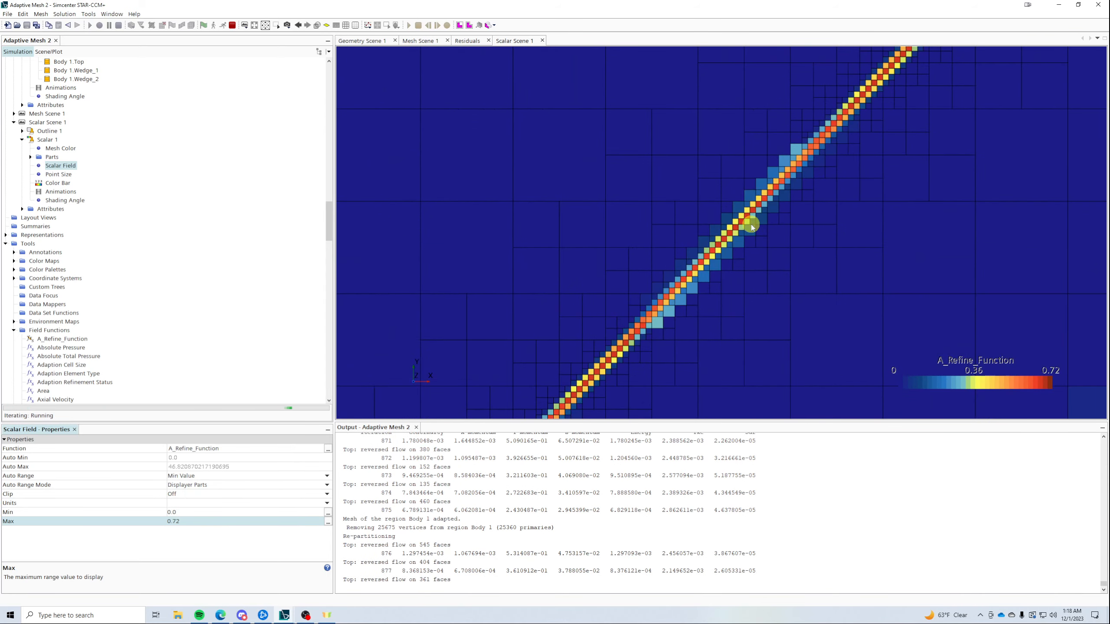
scroll(773, 186, down, 6)
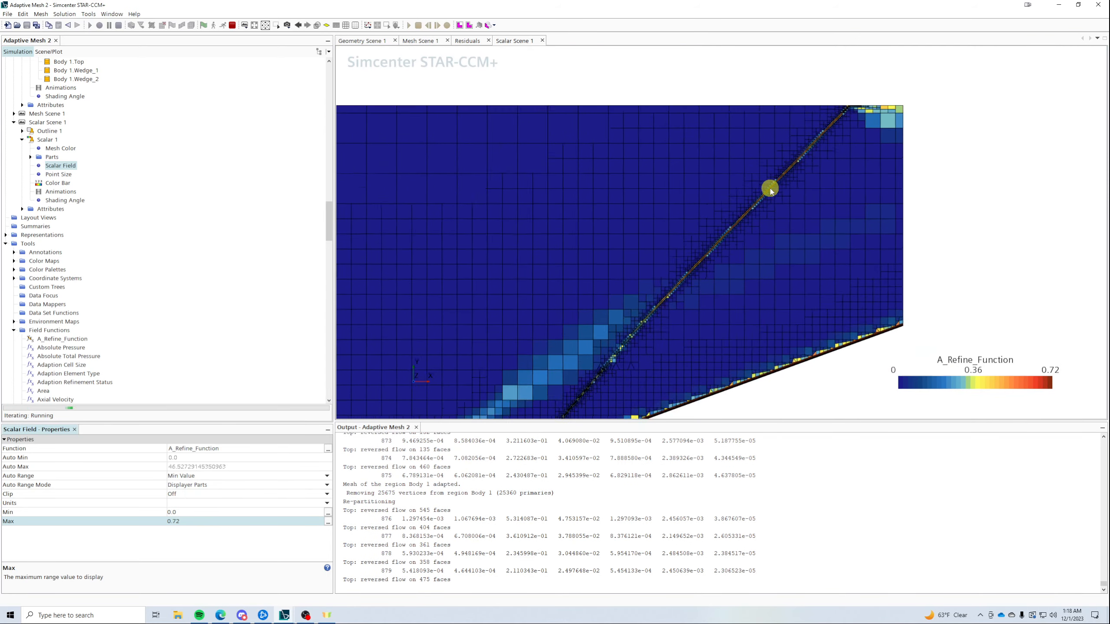
scroll(661, 308, up, 3)
scroll(663, 336, up, 5)
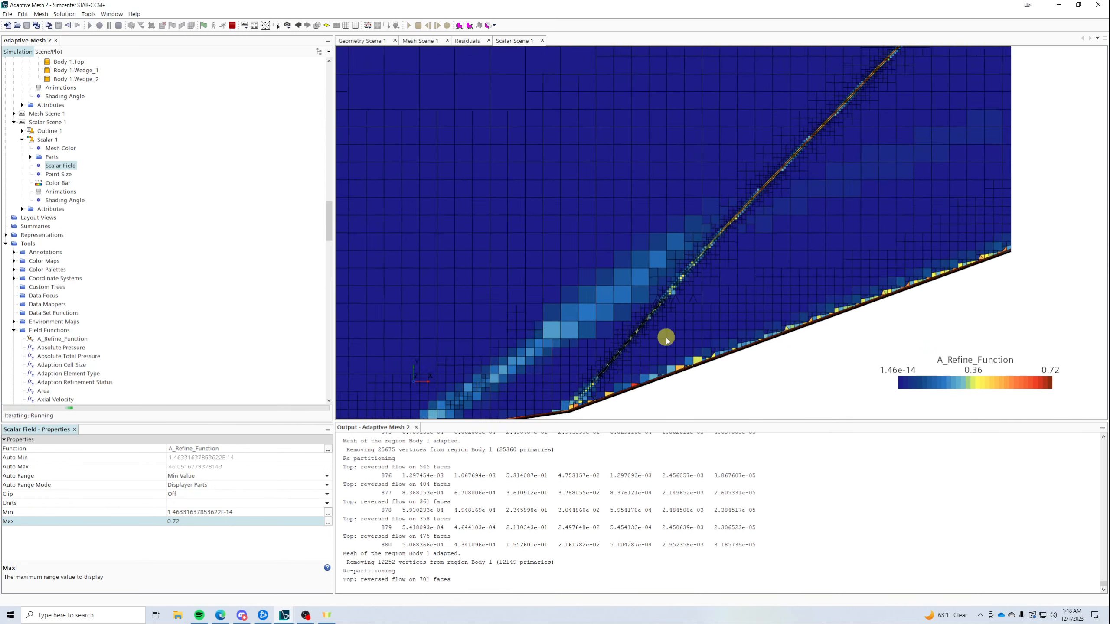
scroll(655, 351, down, 5)
scroll(612, 385, up, 3)
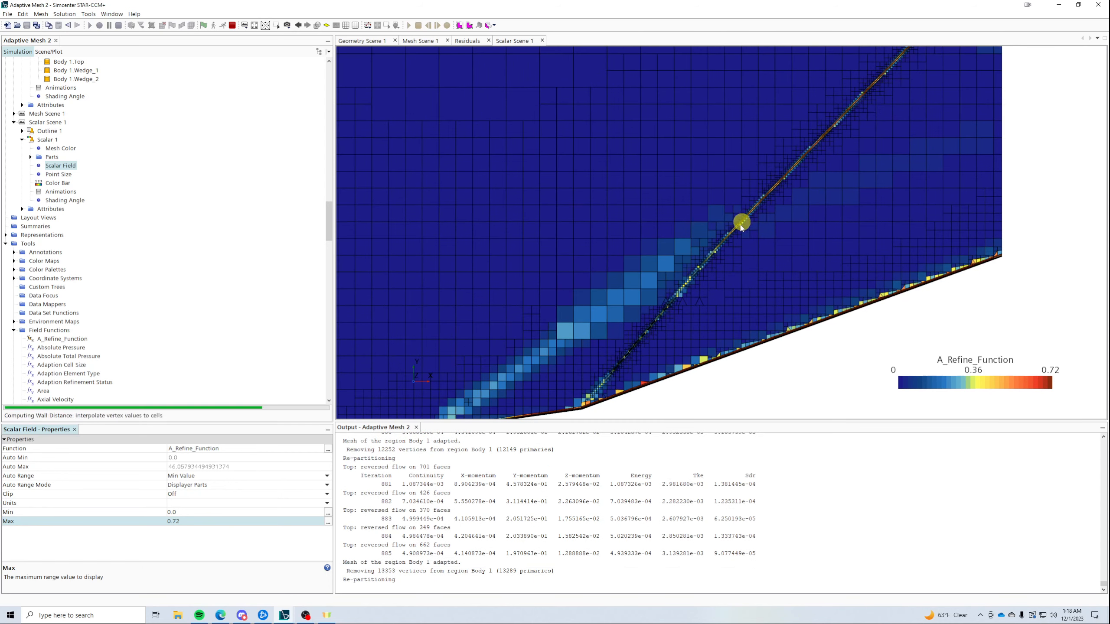
scroll(110, 210, up, 15)
scroll(149, 248, up, 15)
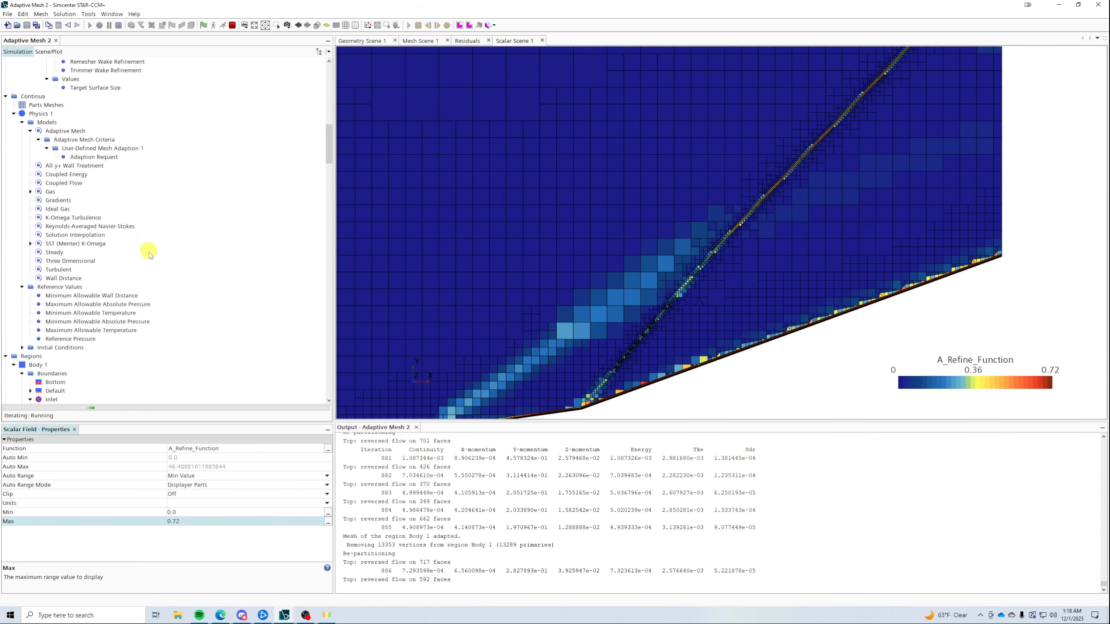
- Stop the run at iteration 889 and save Adaptive Mesh 2.sim
click(232, 24)
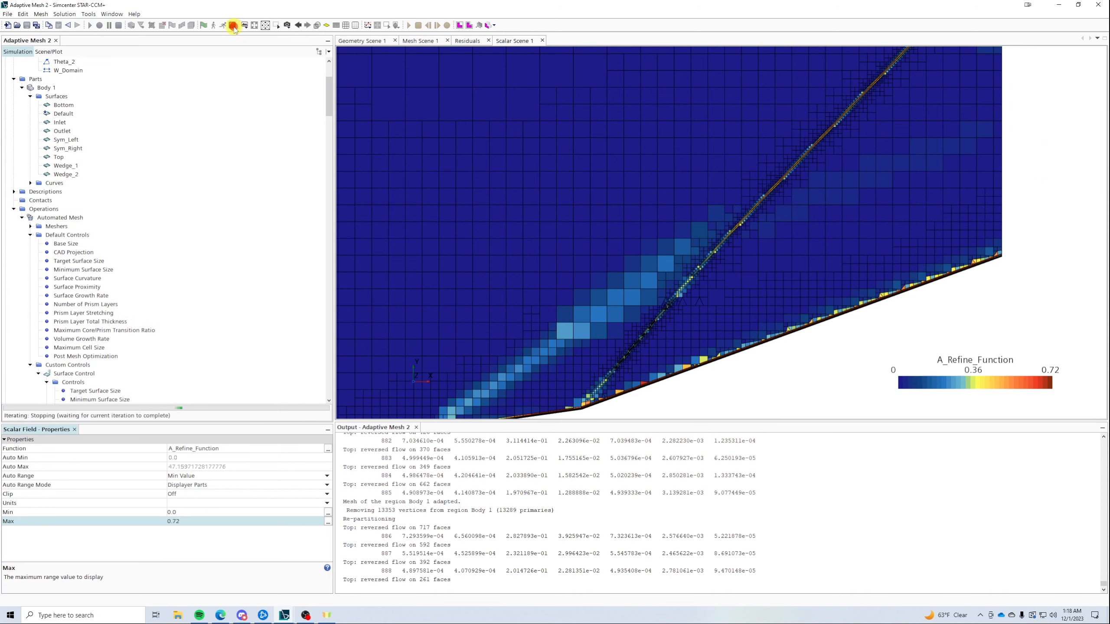
click(27, 25)
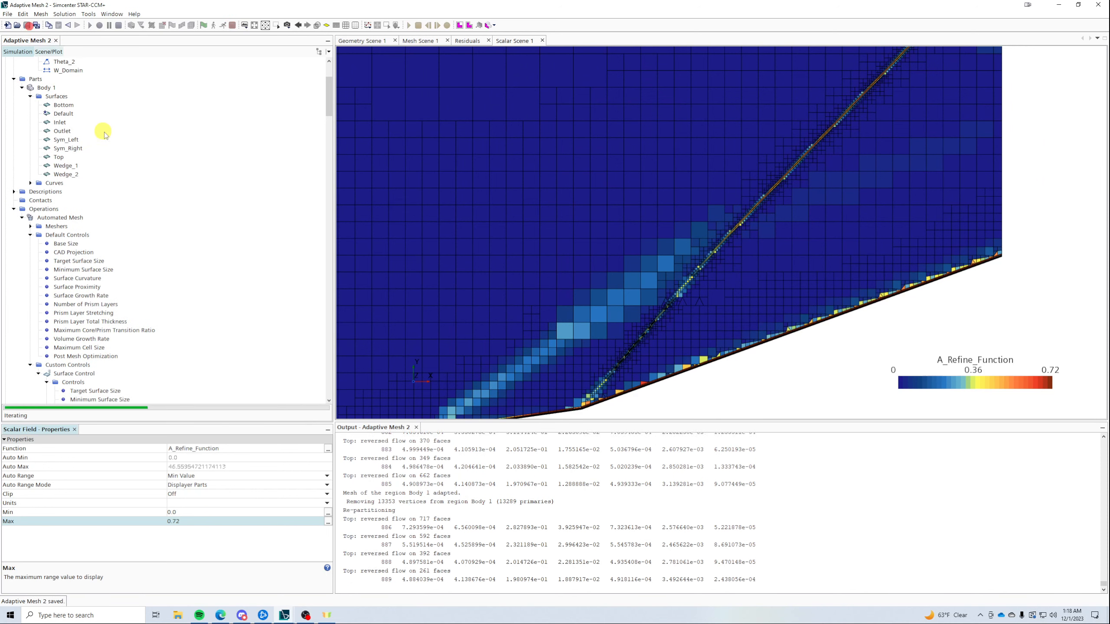
scroll(81, 104, up, 4)
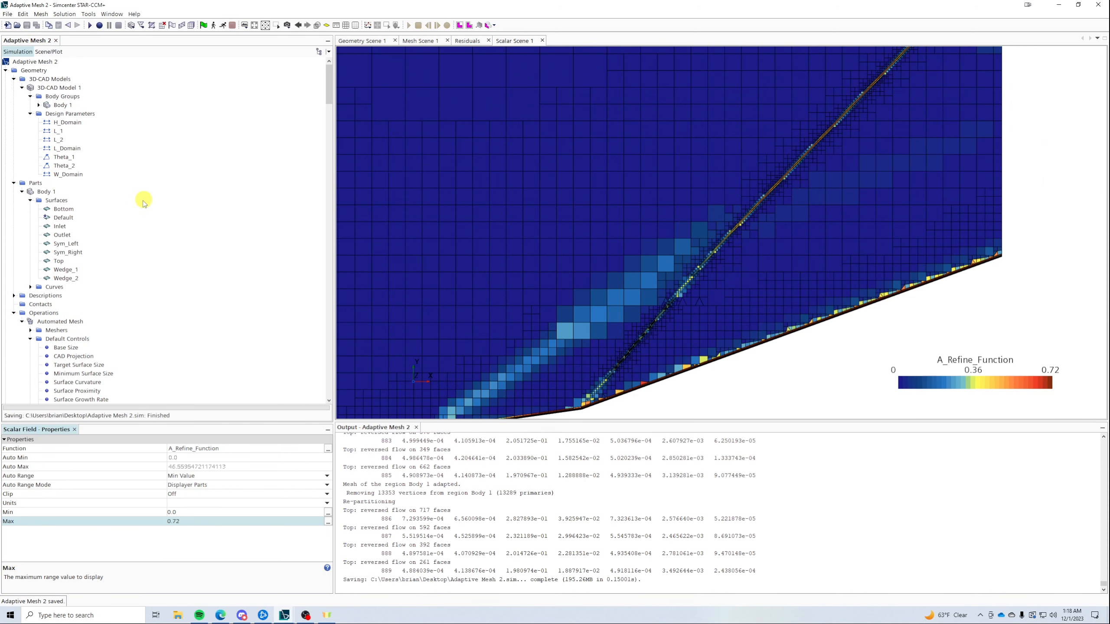
- Set design parameter Theta_1 to 18 deg
click(59, 165)
click(56, 156)
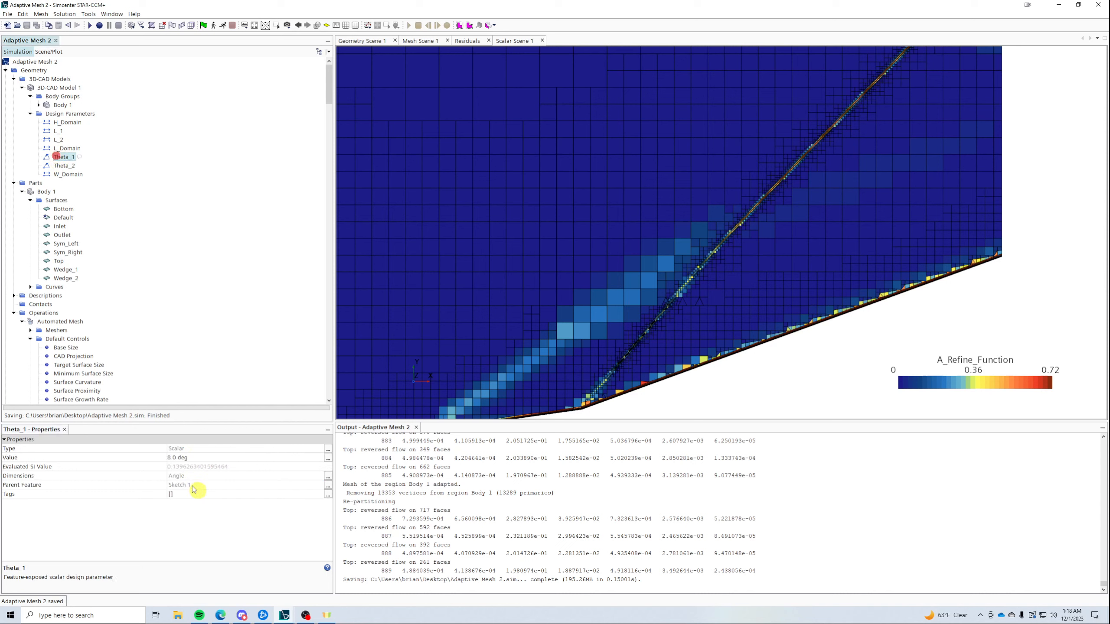
click(193, 458)
click(201, 456)
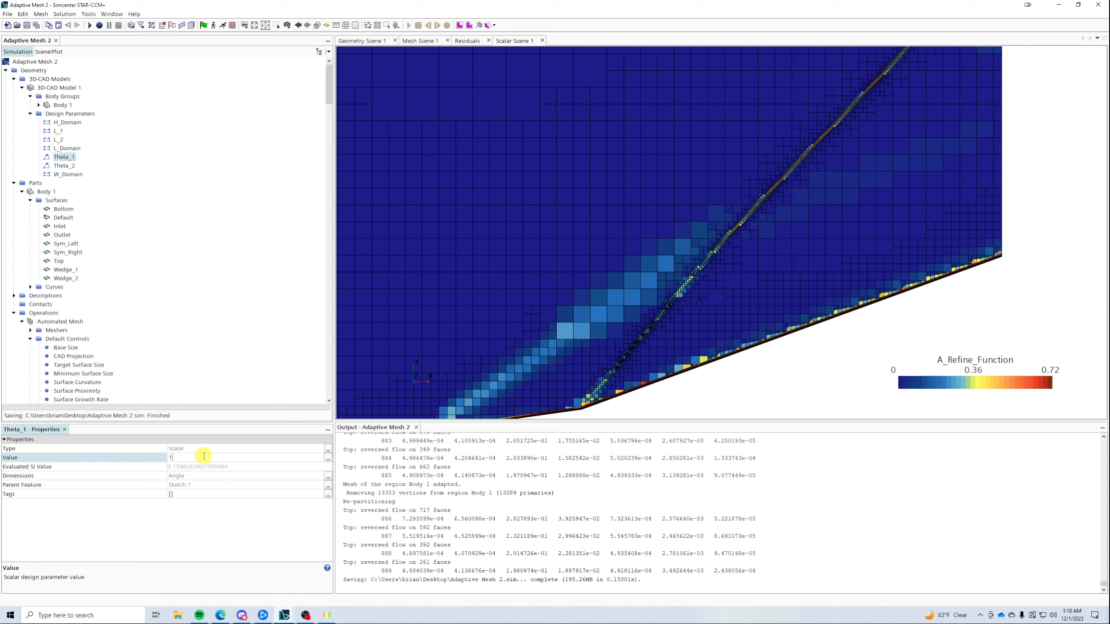
text(18)
key(Return)
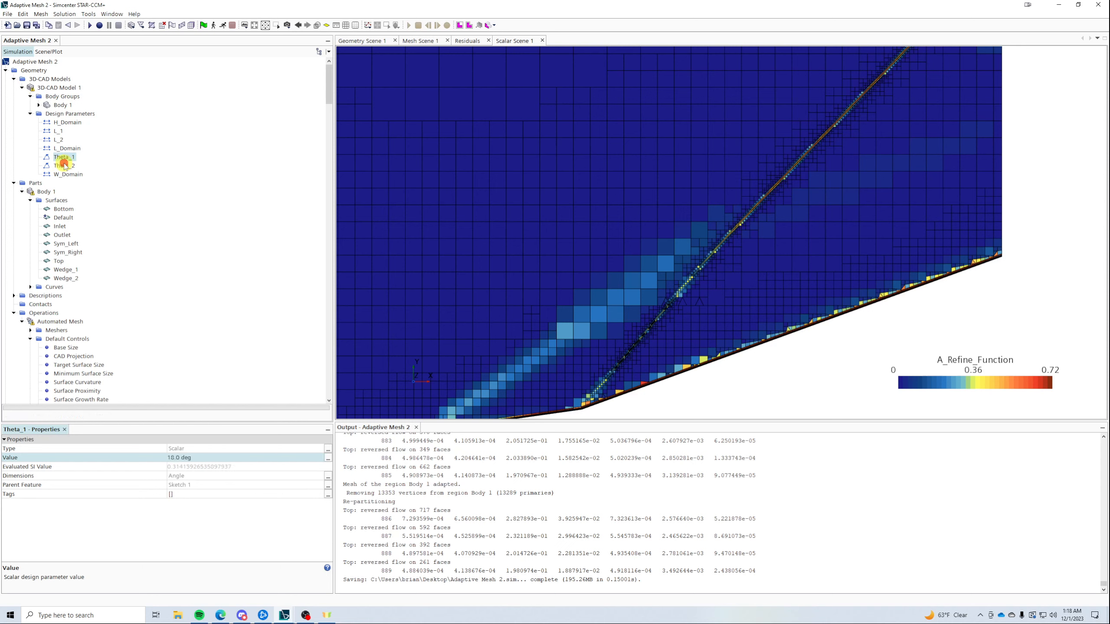
click(63, 165)
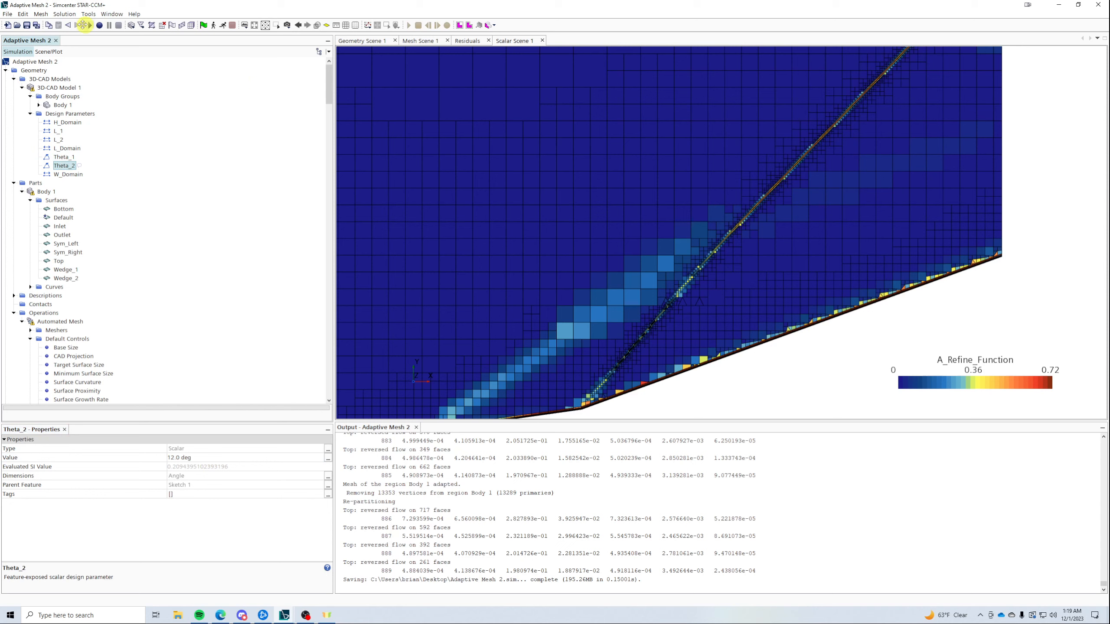
- Regenerate the volume mesh for the 18 deg ramp and restart the solver
click(64, 14)
click(218, 79)
click(190, 25)
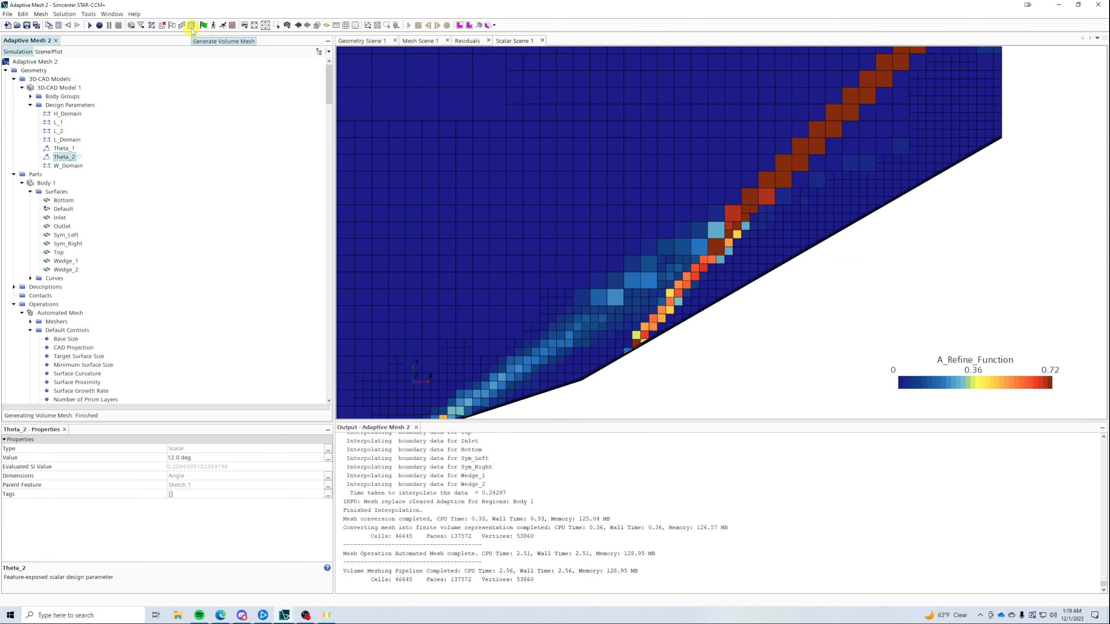
scroll(702, 291, down, 5)
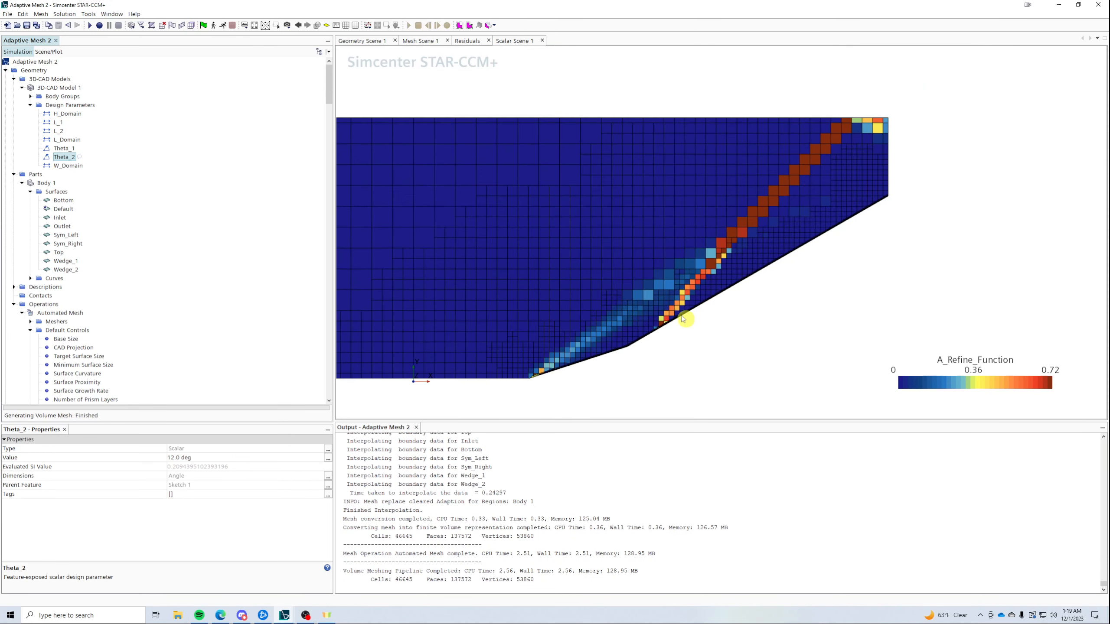
click(222, 25)
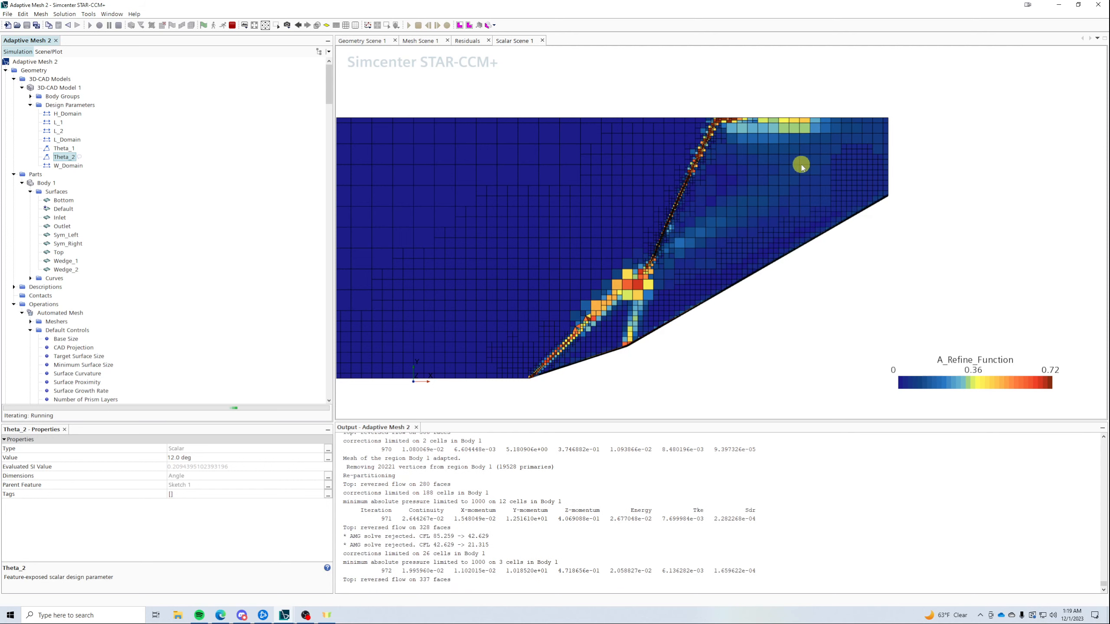
- Set the Adaption Request kept-cells range to [0.25, 0.5] while the solver runs
scroll(105, 210, down, 10)
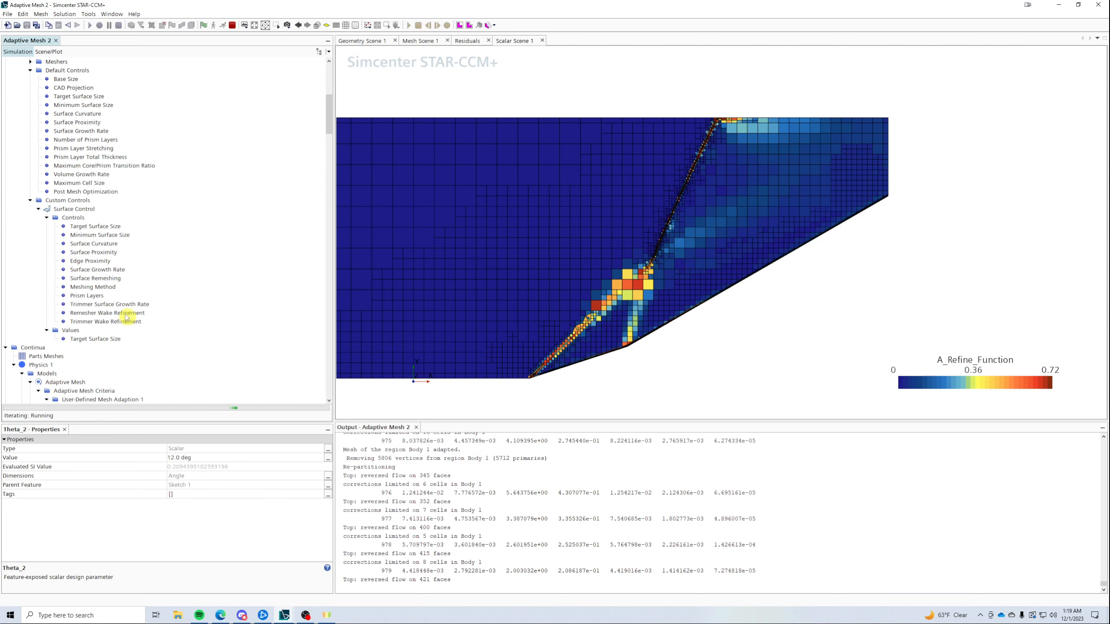
scroll(124, 257, down, 5)
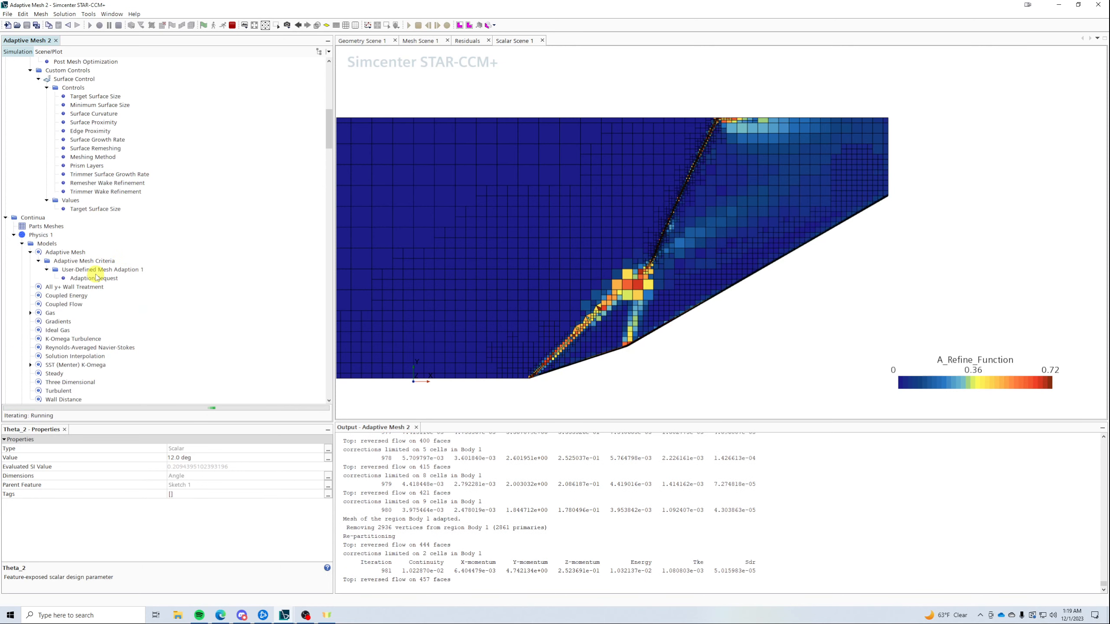
click(94, 277)
click(225, 465)
text(0.)
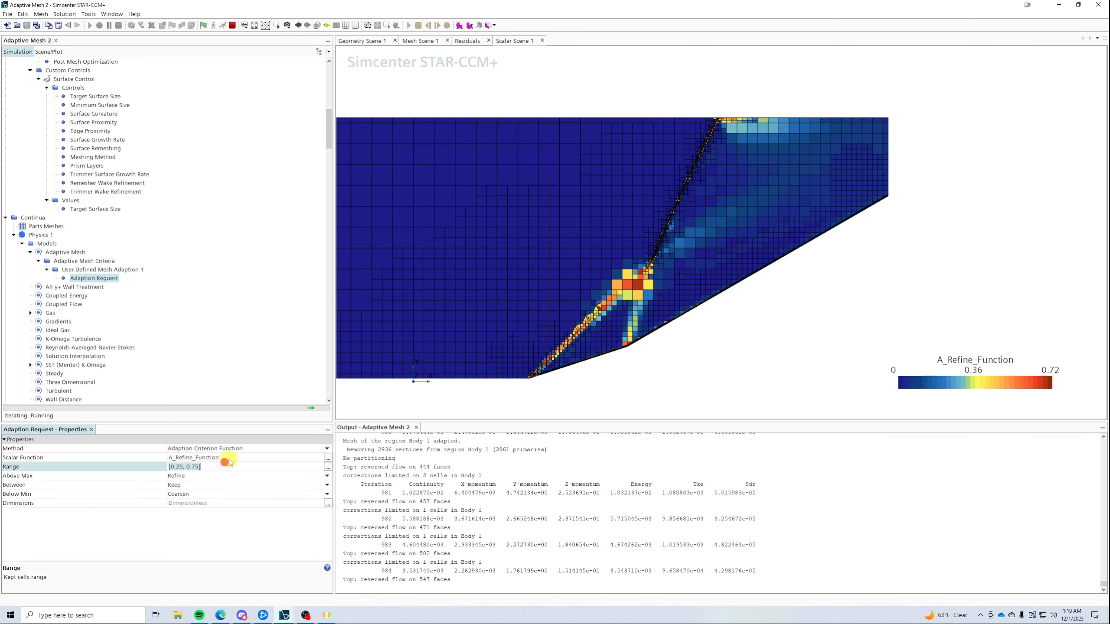
text(25, 0.)
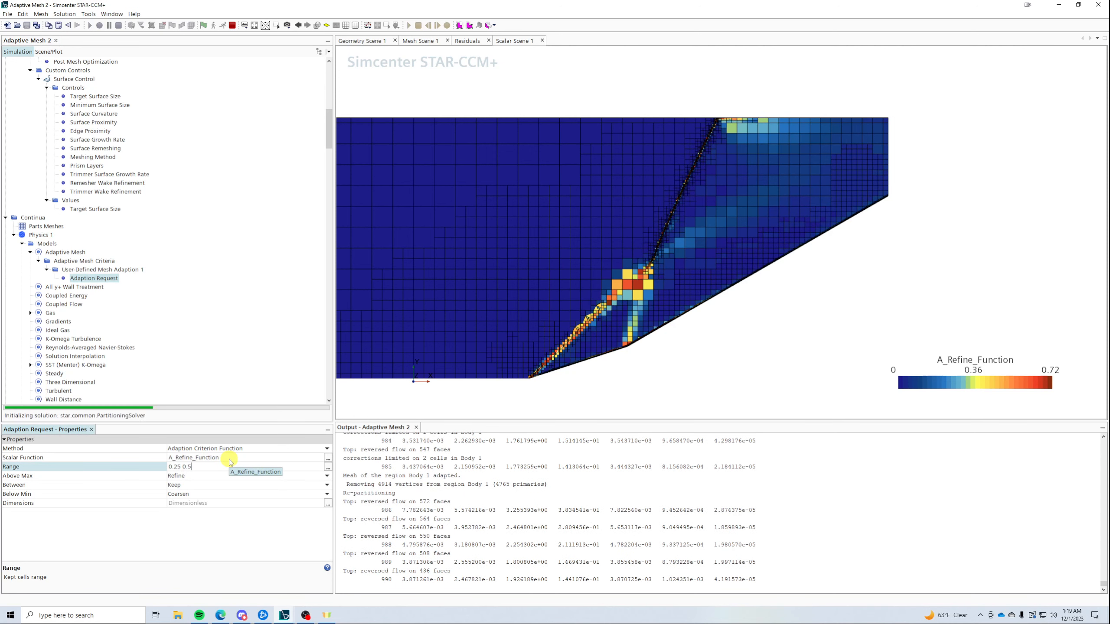
text(5)
key(Return)
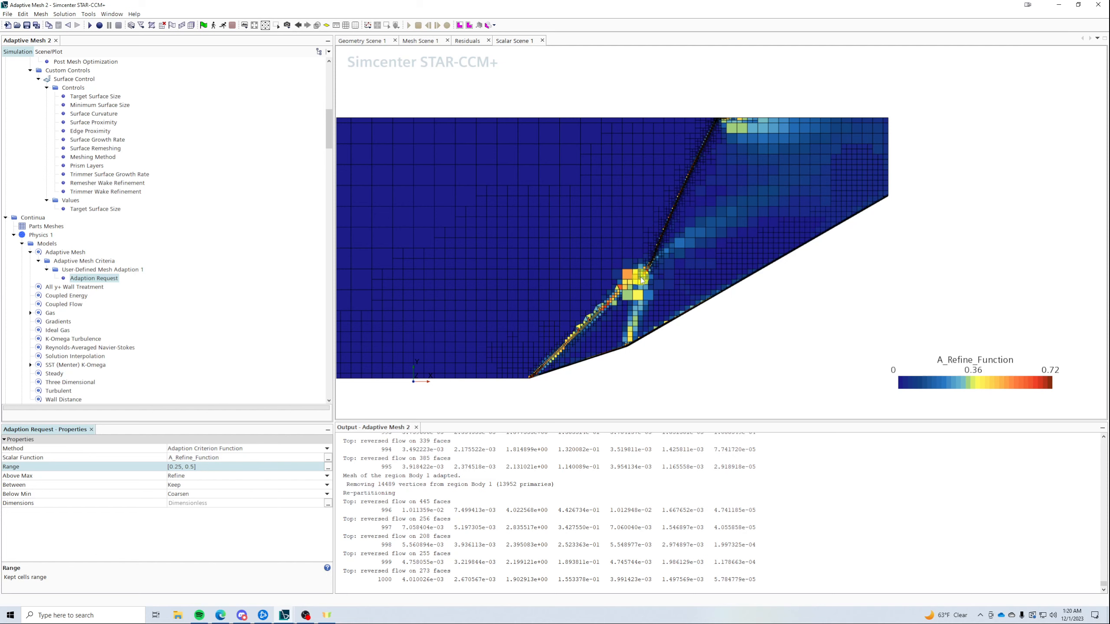
scroll(639, 295, up, 5)
scroll(619, 312, down, 8)
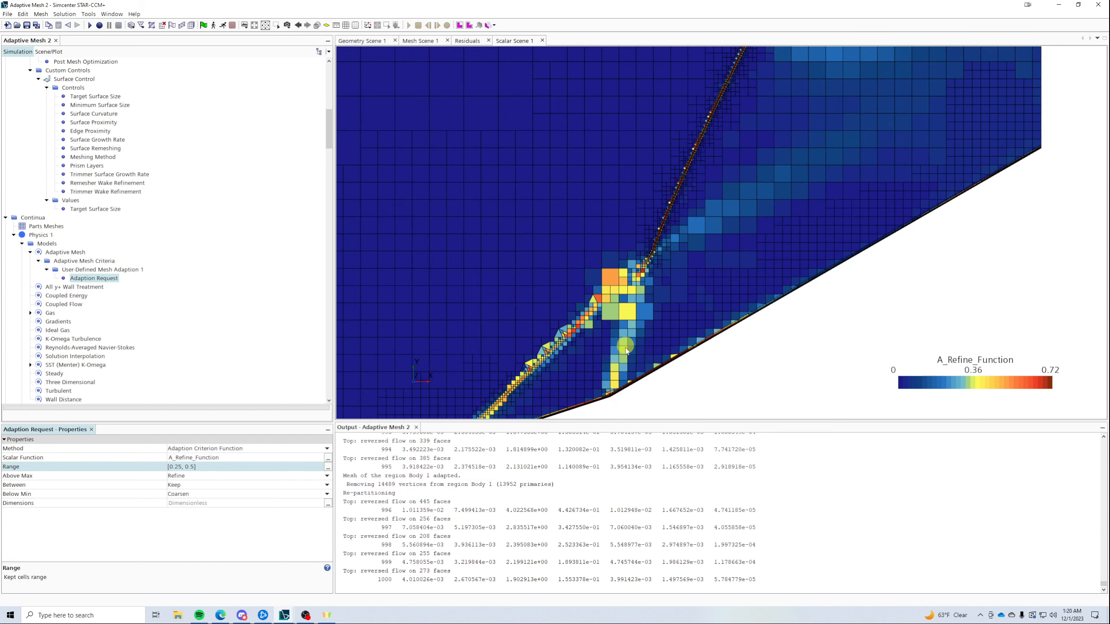
scroll(737, 145, up, 2)
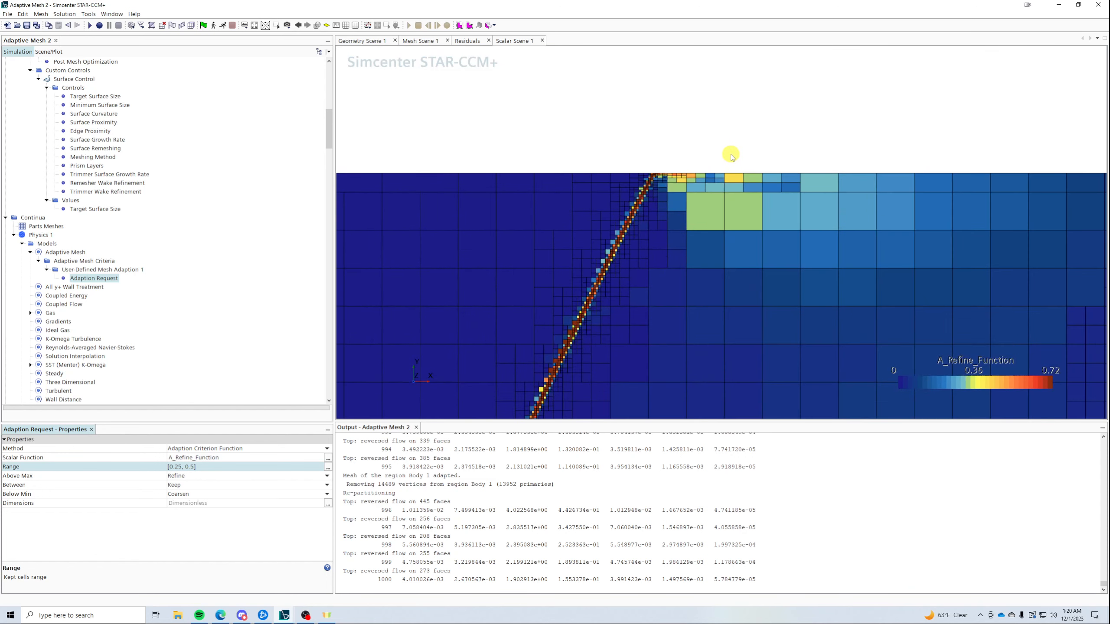
scroll(612, 387, down, 4)
scroll(631, 395, up, 3)
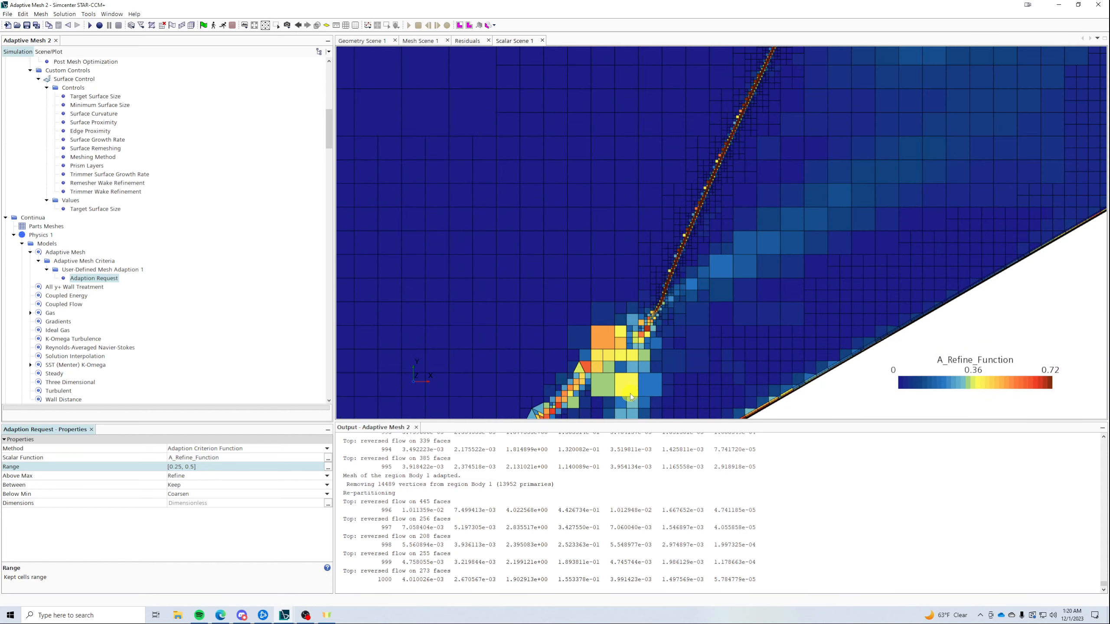
scroll(653, 336, up, 2)
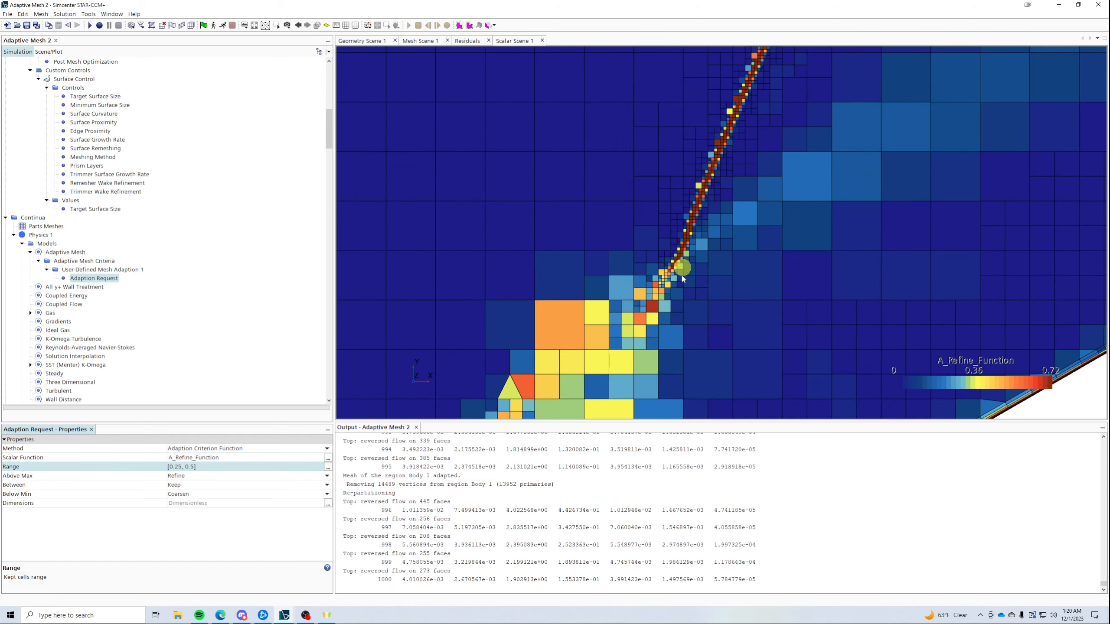
scroll(792, 186, down, 3)
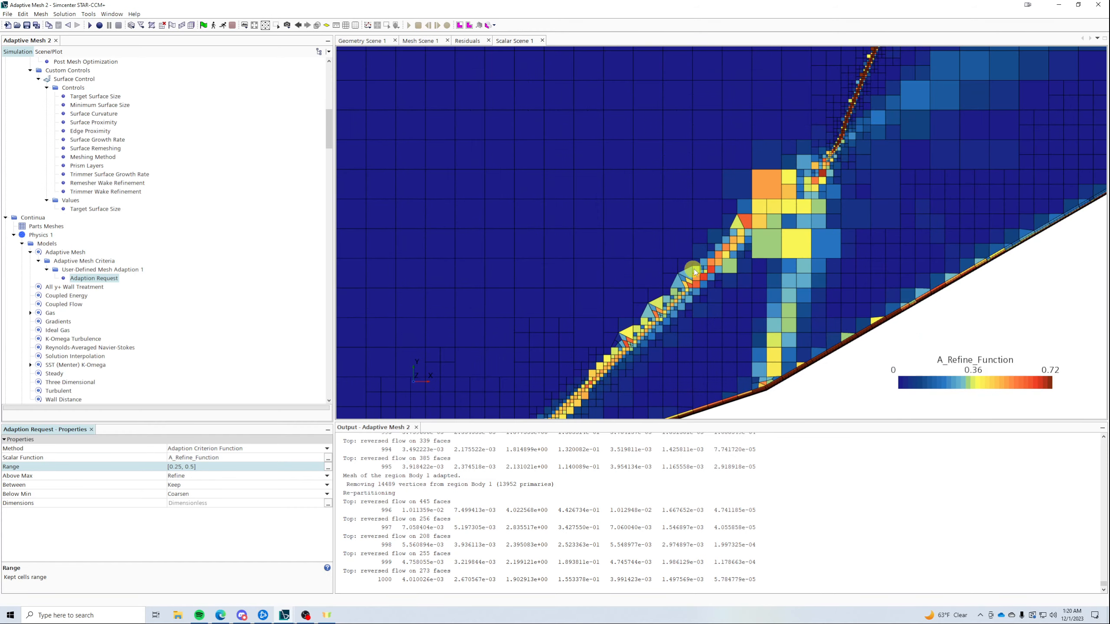
scroll(683, 256, up, 4)
scroll(746, 231, down, 1)
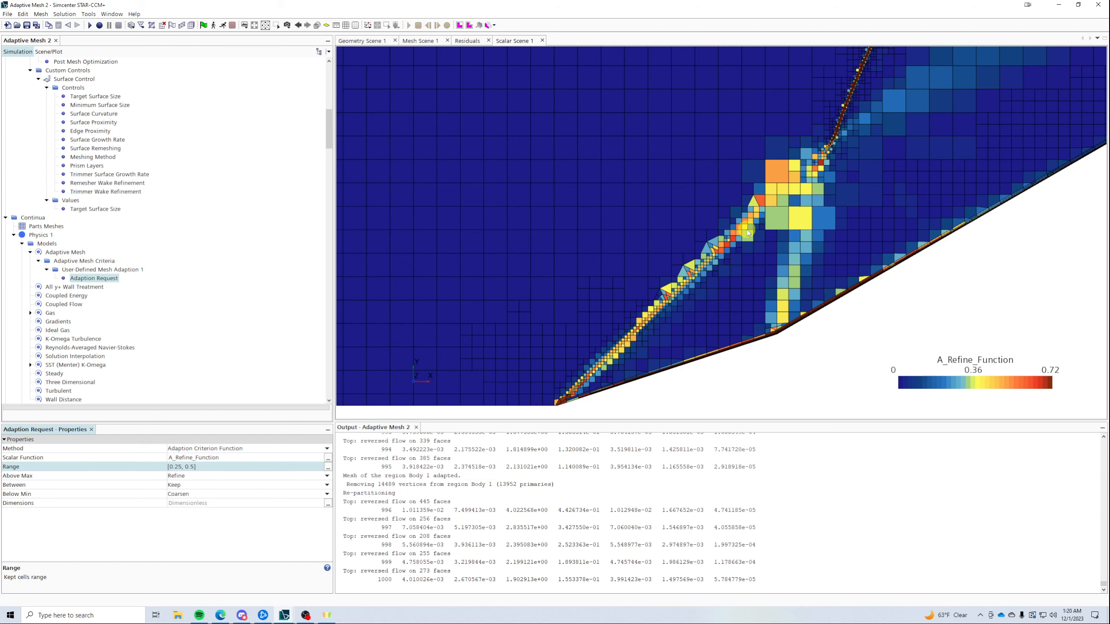
- Adapt the mesh to the current solution and collapse the Regions node
click(223, 25)
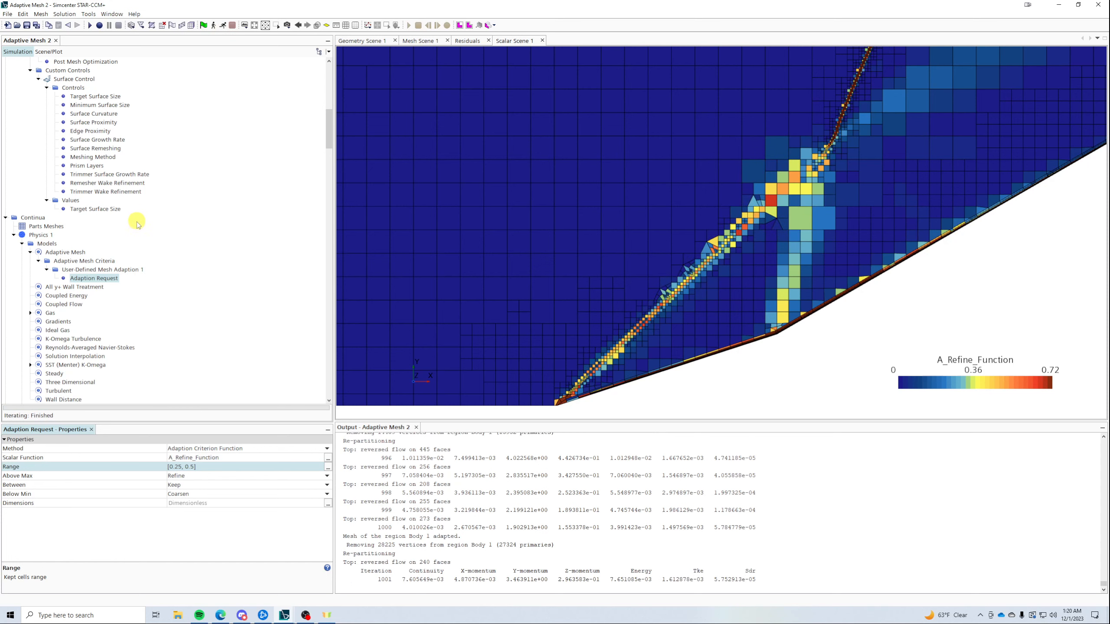
scroll(136, 236, down, 9)
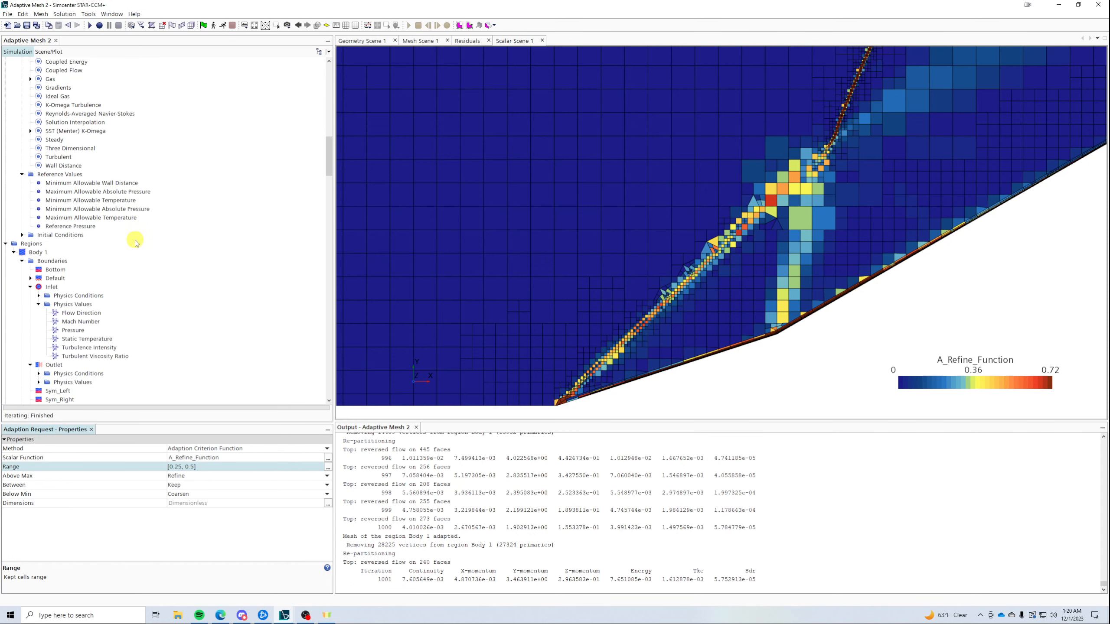
click(5, 243)
- Disable the Maximum Steps stopping criterion and resume solving past 1000 iterations
click(5, 270)
click(50, 278)
click(171, 447)
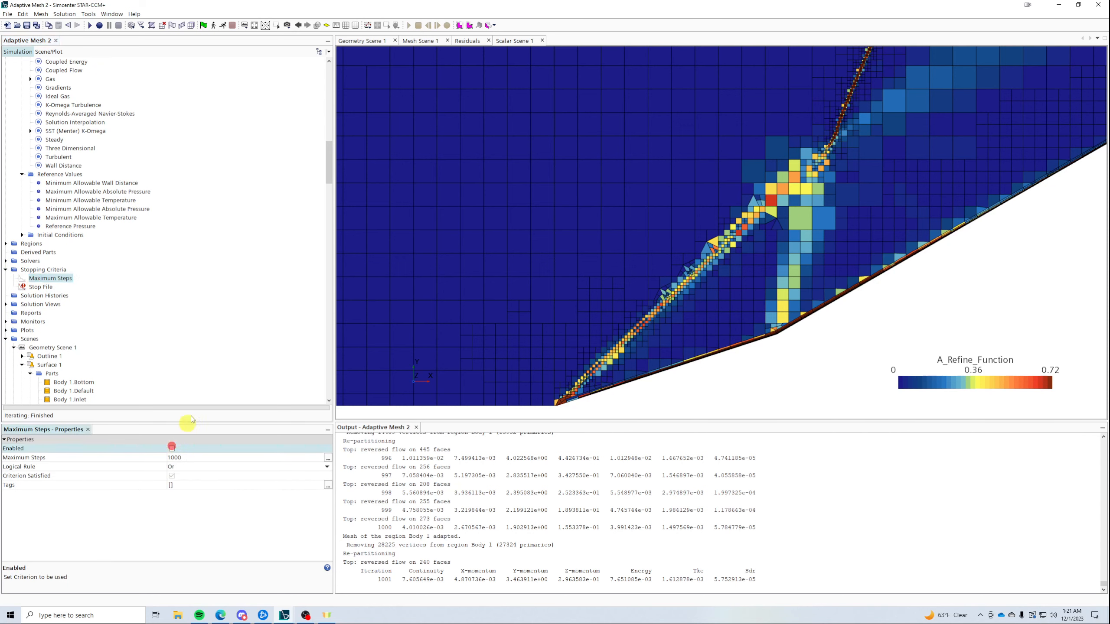
click(222, 25)
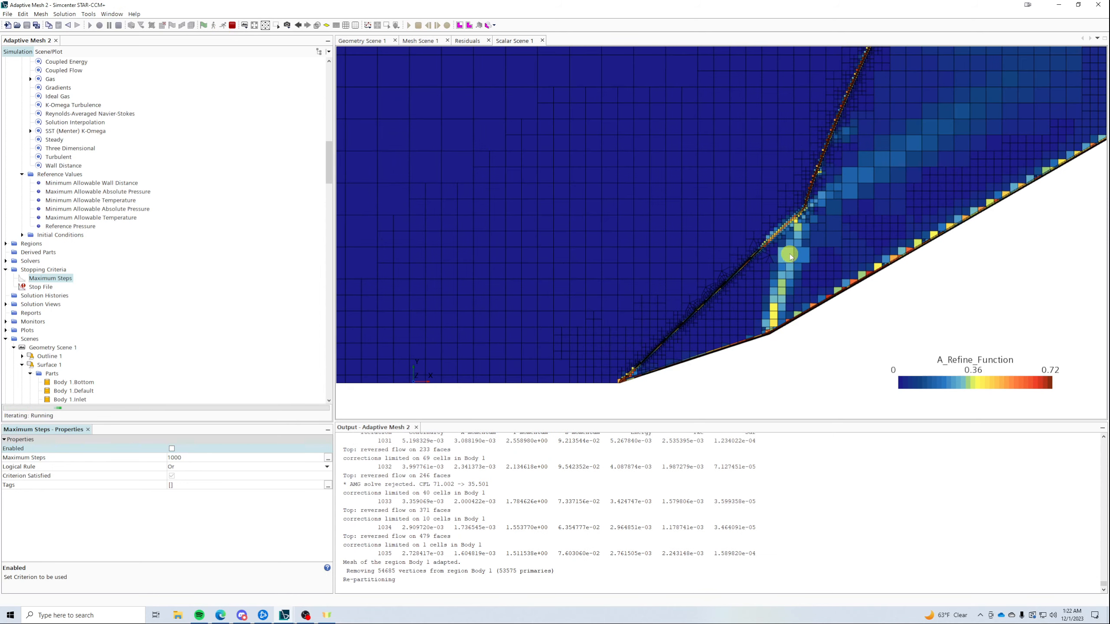
- Zoom in and out on Scalar Scene 1 to inspect the refined cells along the shock
scroll(799, 239, down, 3)
scroll(799, 240, up, 5)
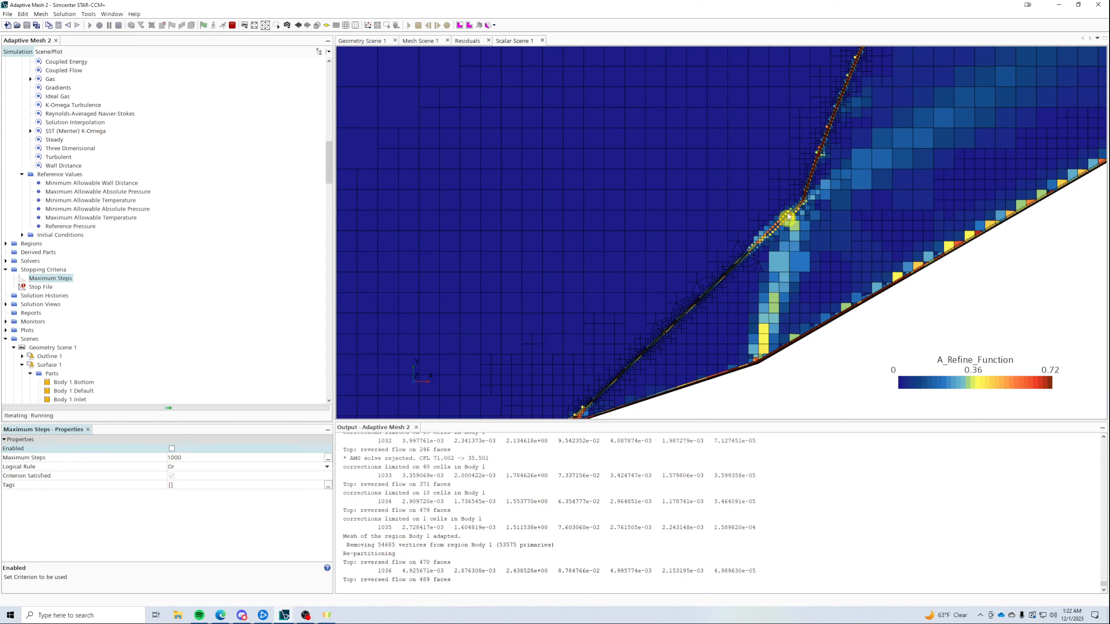
scroll(819, 316, down, 5)
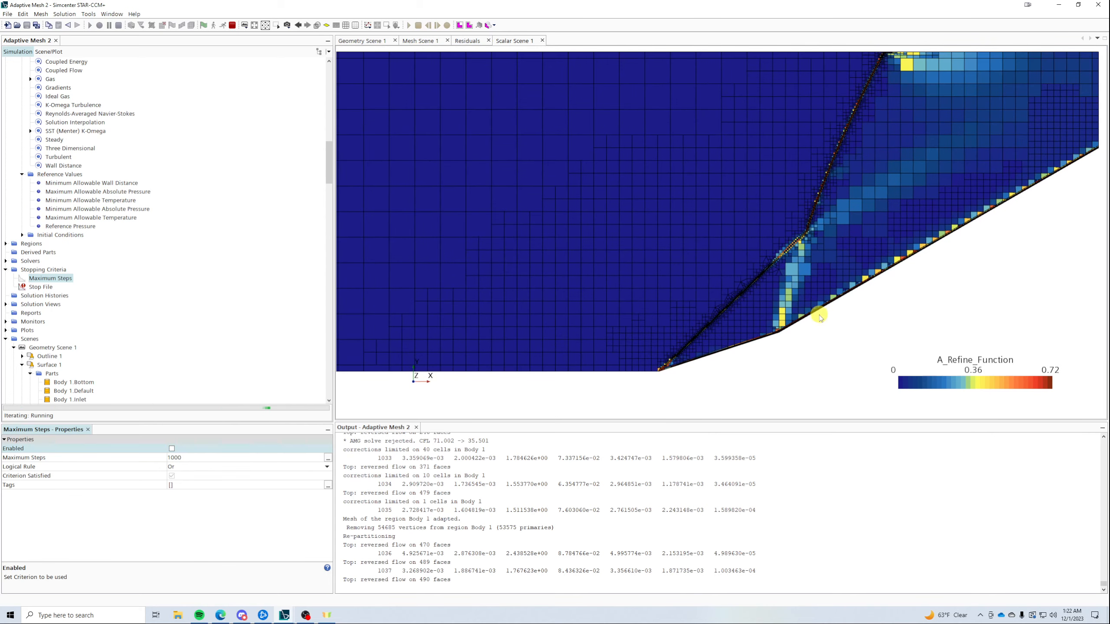
scroll(900, 141, up, 4)
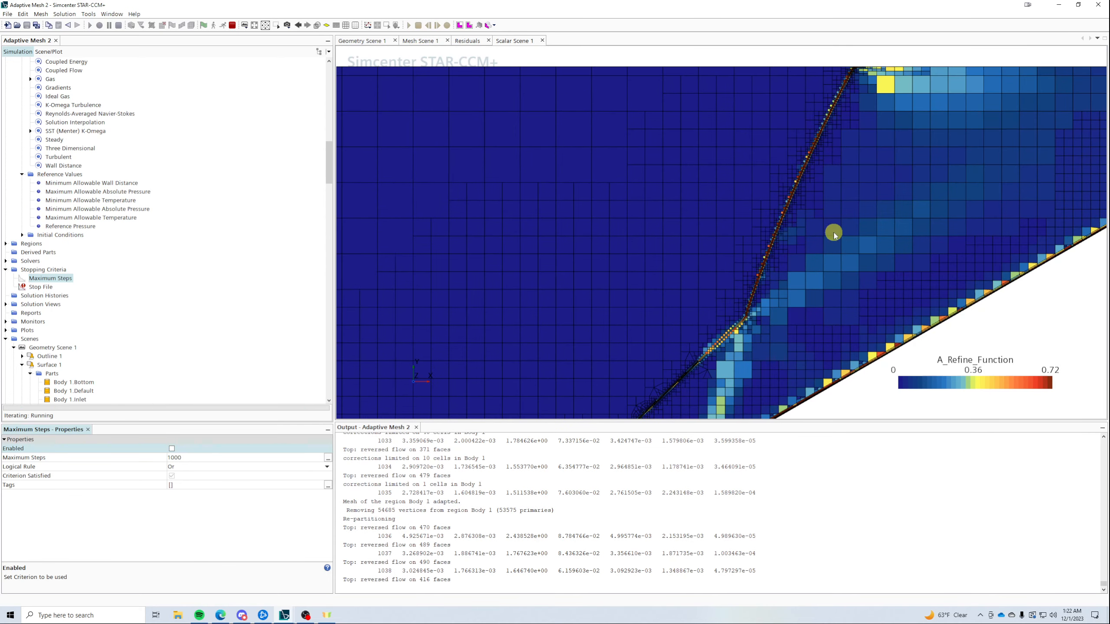
scroll(833, 231, down, 3)
scroll(776, 352, up, 3)
scroll(689, 286, up, 2)
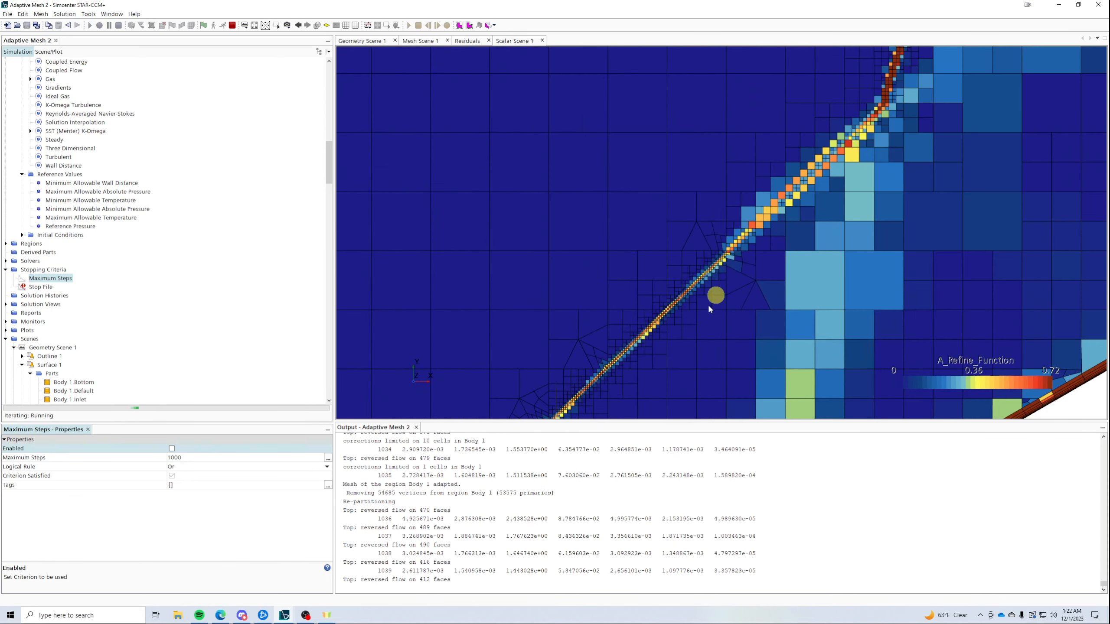
scroll(708, 308, down, 3)
scroll(694, 258, up, 3)
scroll(636, 326, up, 2)
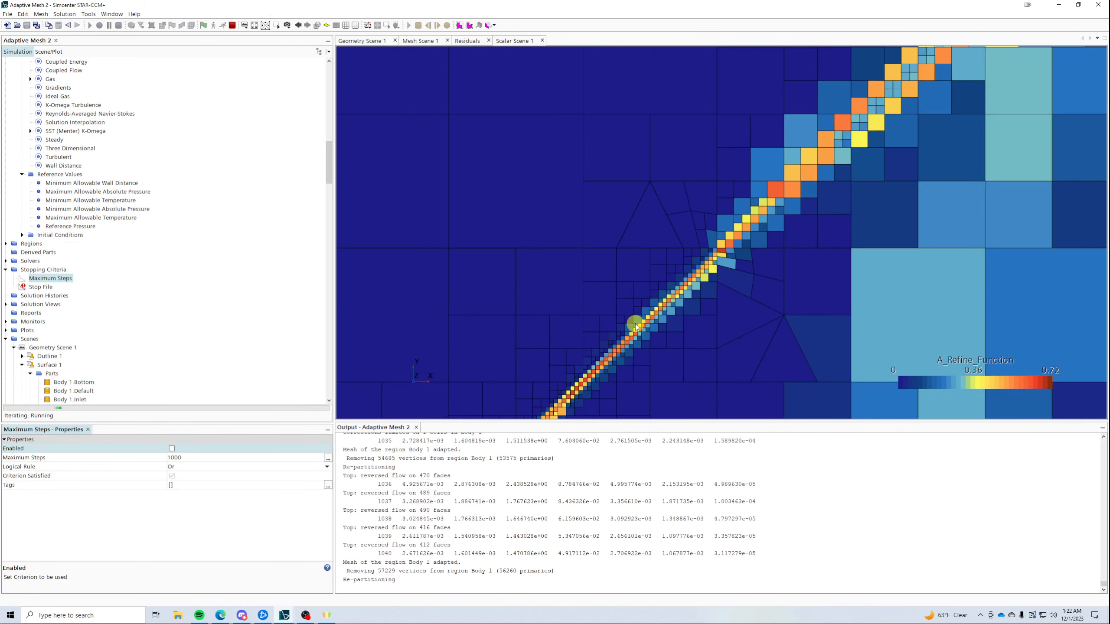
scroll(636, 326, down, 1)
scroll(638, 327, down, 6)
scroll(667, 308, down, 6)
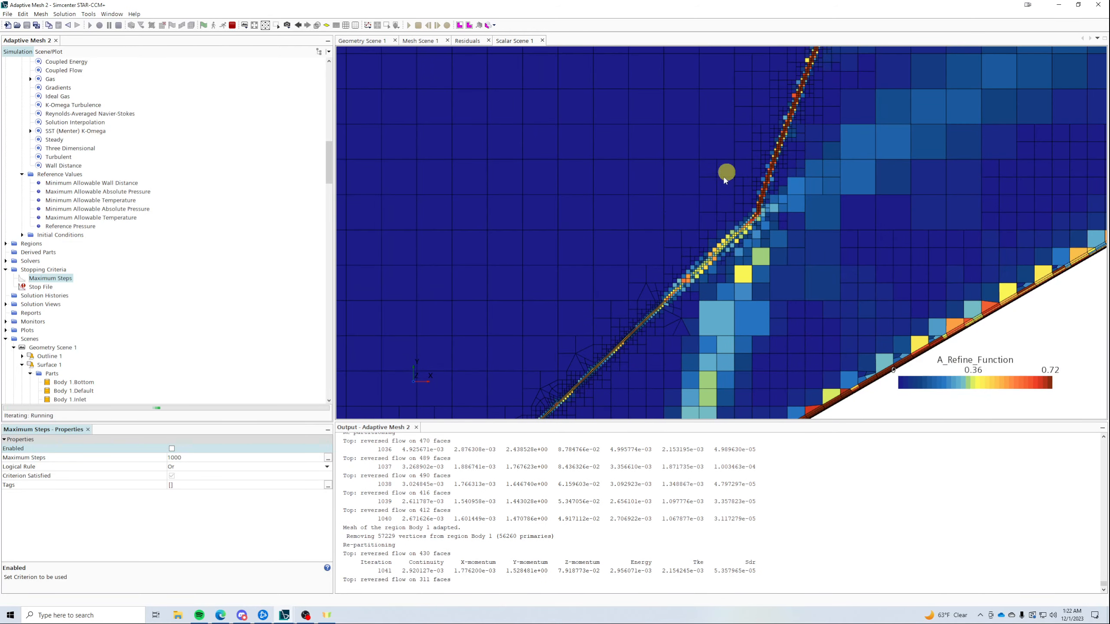
scroll(800, 123, down, 2)
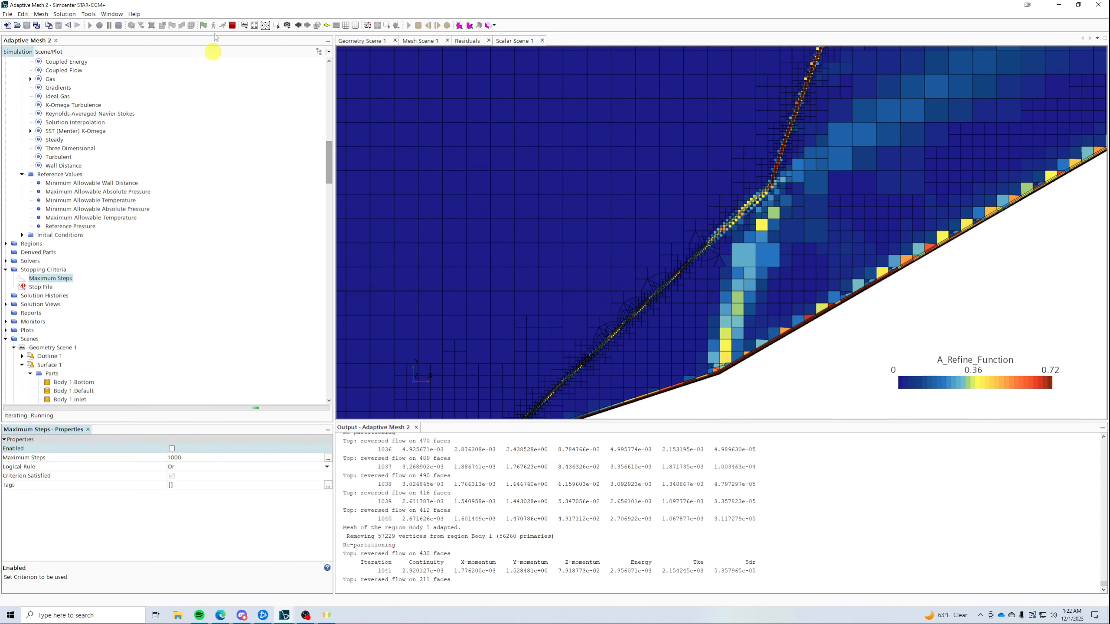
- Stop the running solution from the Solution menu
click(64, 14)
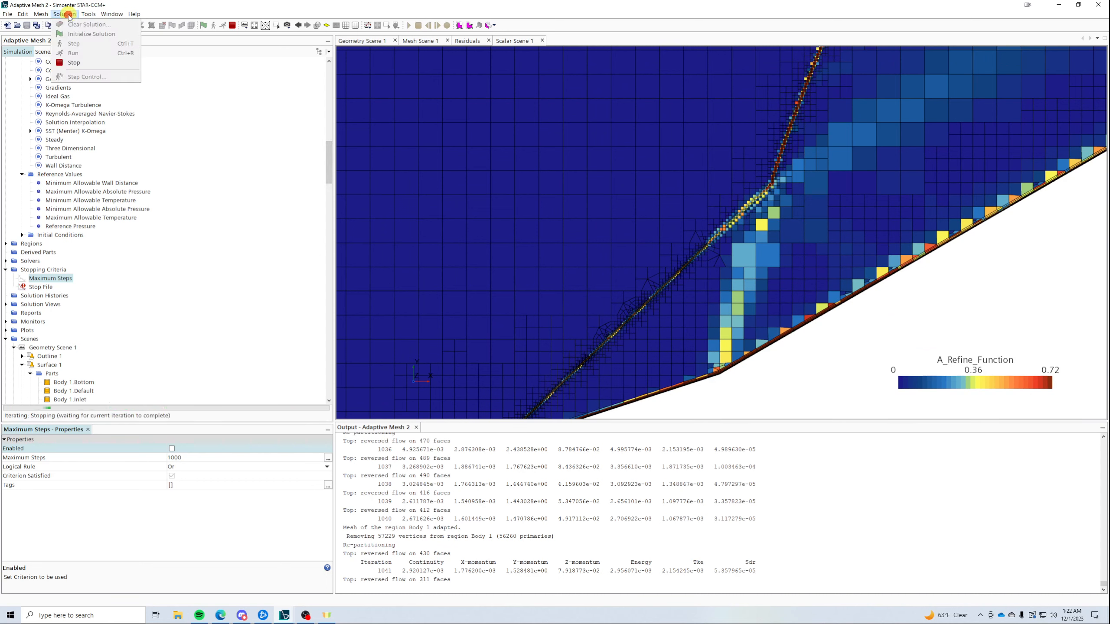
click(220, 147)
scroll(200, 223, up, 8)
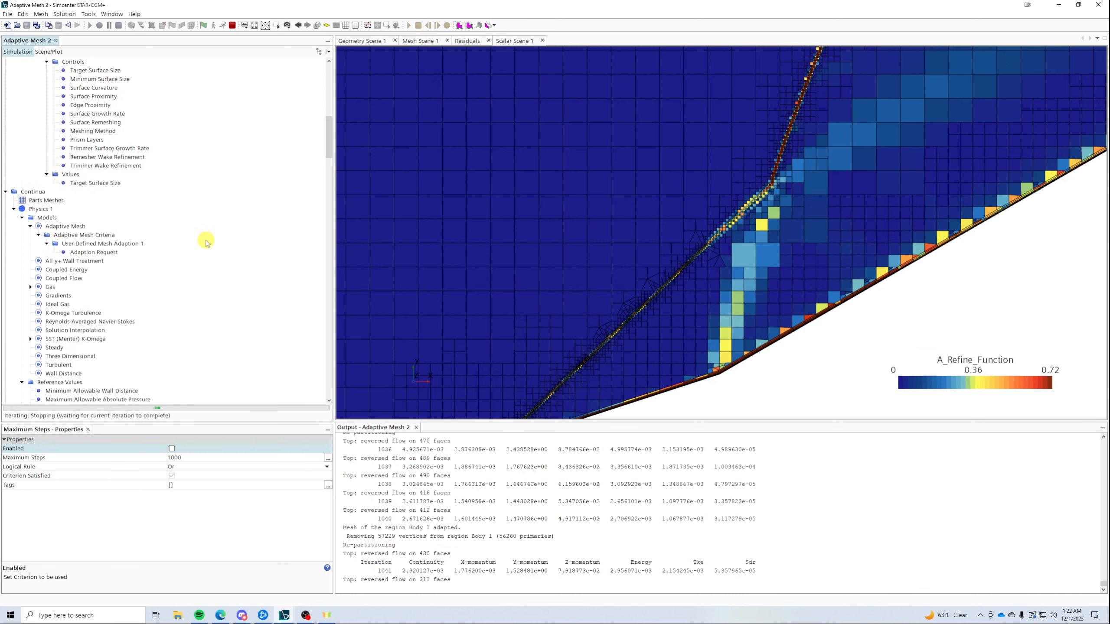
- Expand Regions > Body 1 > Boundaries > Inlet down to its Physics Values
scroll(206, 245, down, 15)
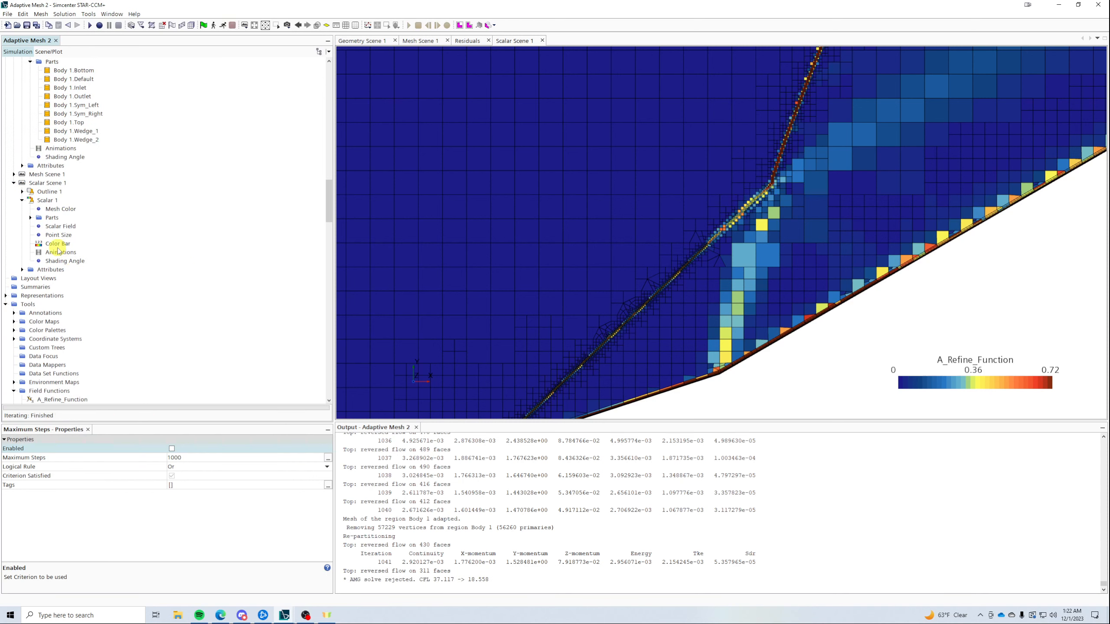
scroll(58, 251, down, 5)
scroll(59, 209, up, 17)
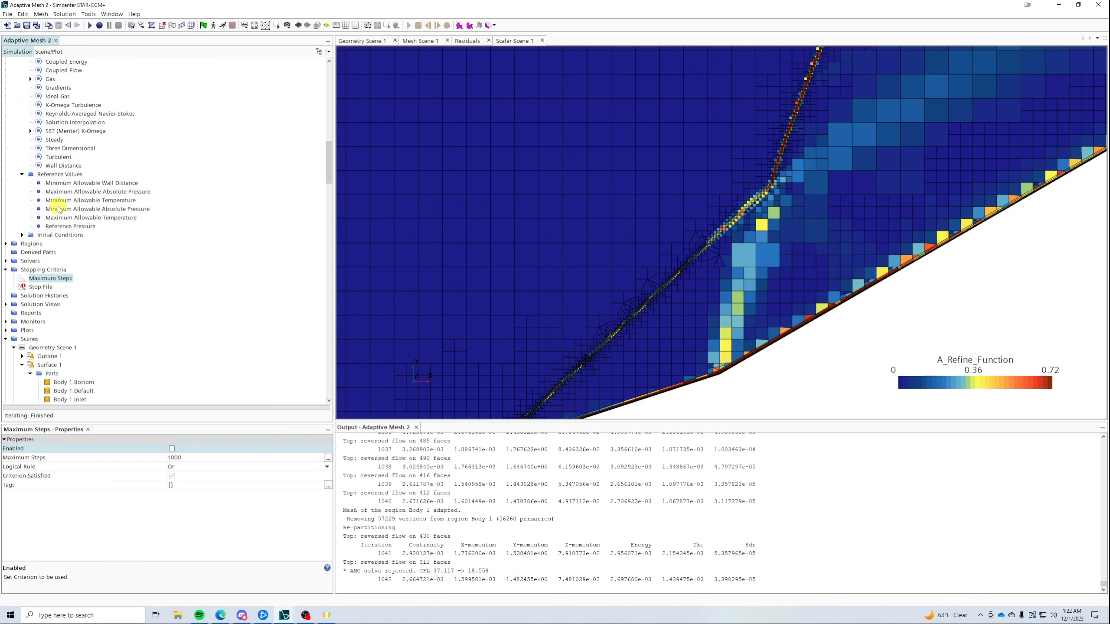
click(5, 243)
click(14, 252)
click(21, 261)
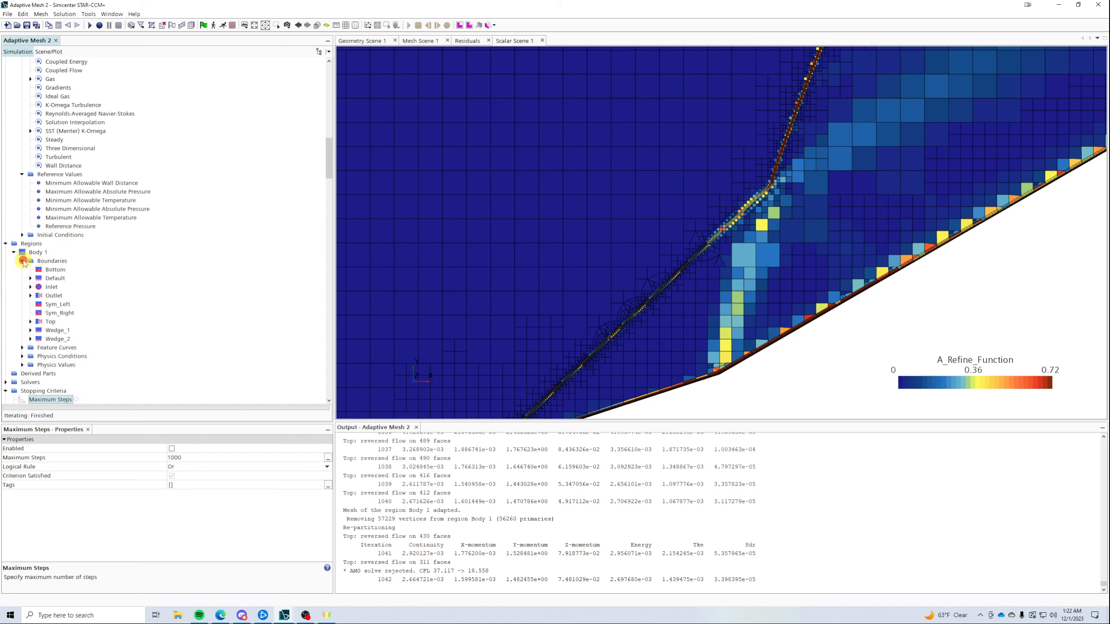
click(31, 288)
click(39, 304)
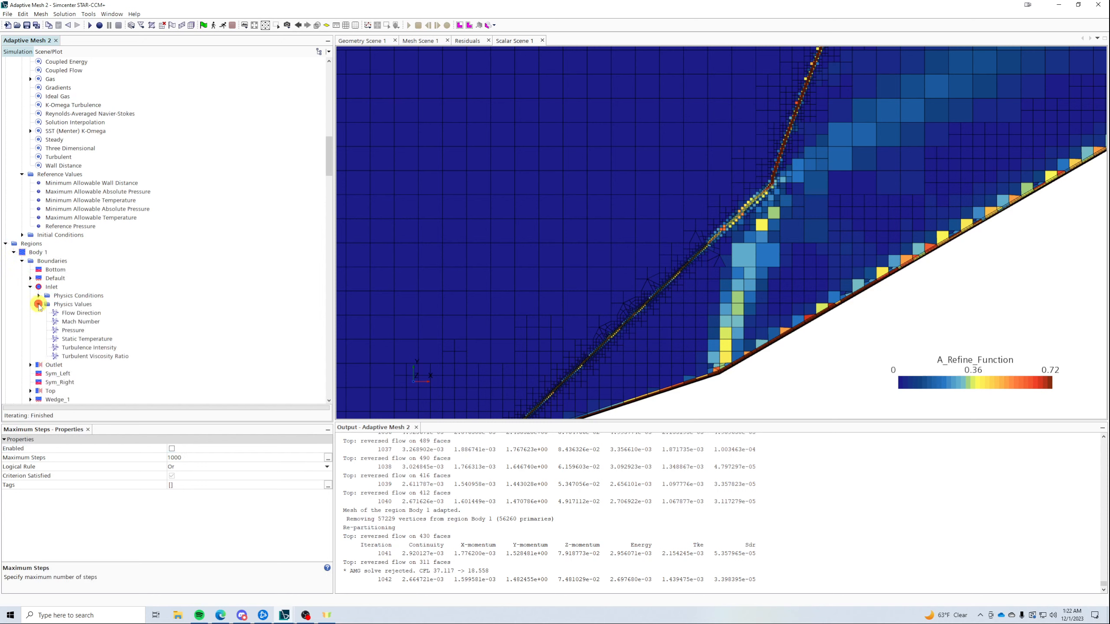
- Set the inlet Mach Number to 1.8 and restart the solver
click(74, 322)
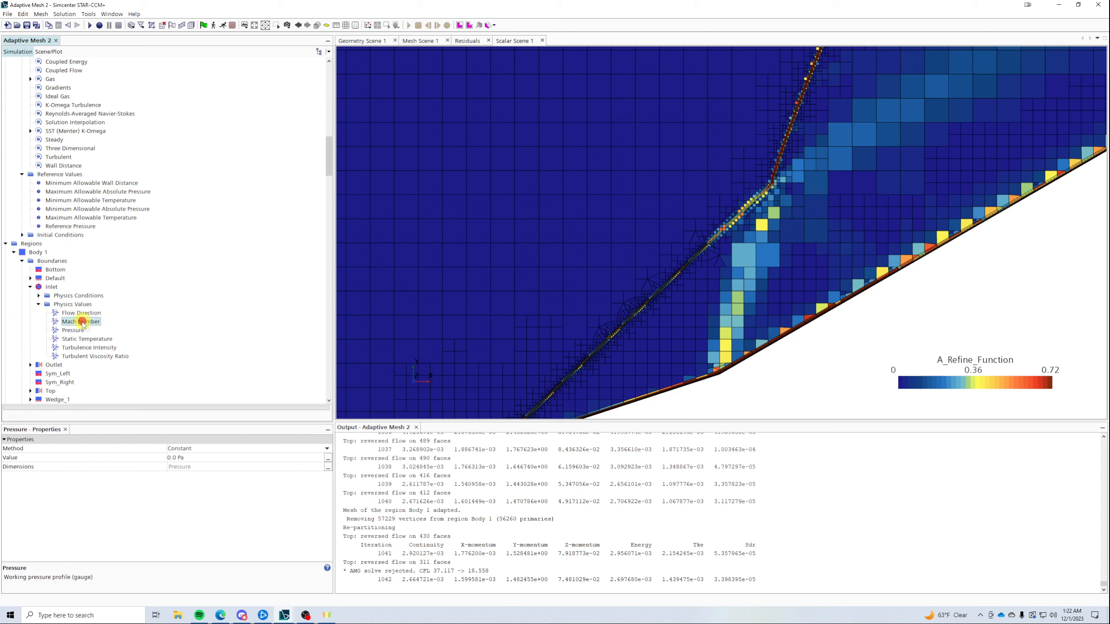
click(210, 458)
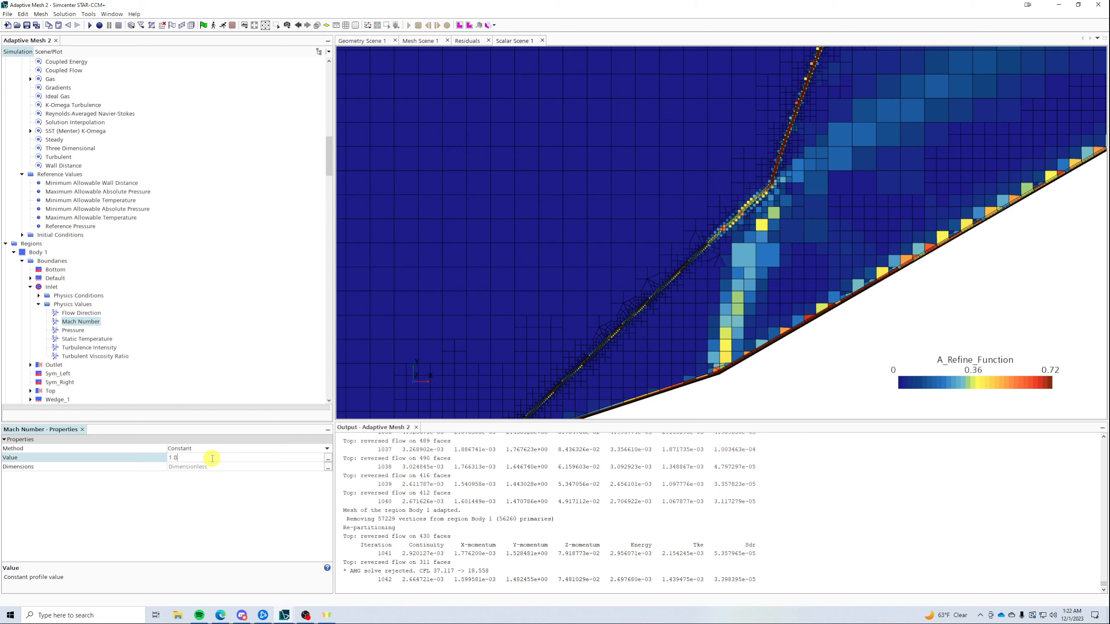
text(1.8)
key(Return)
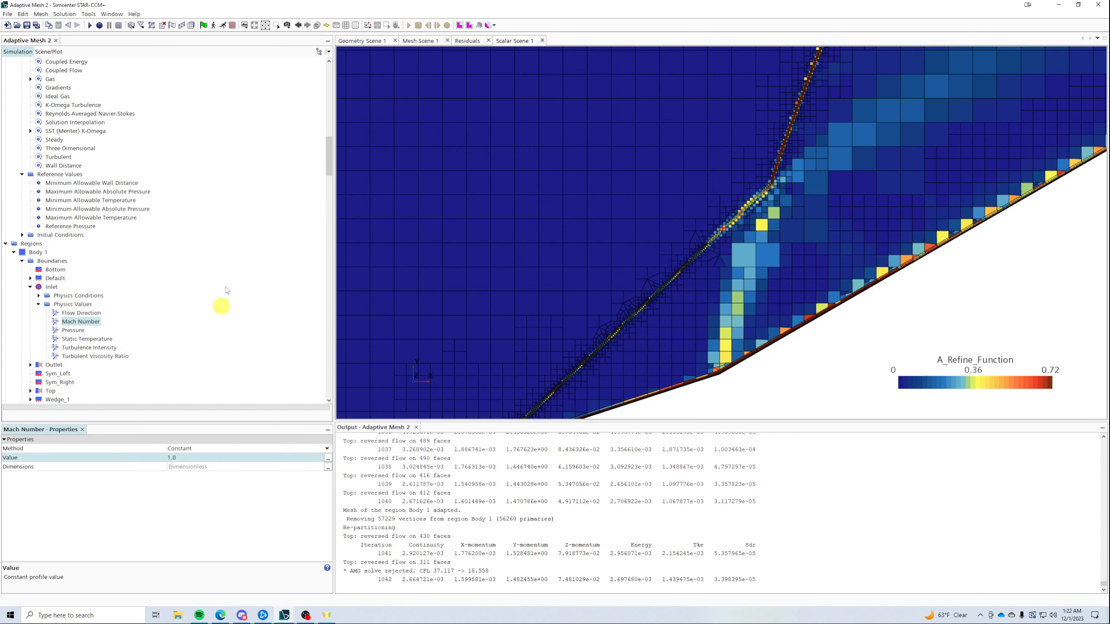
click(225, 26)
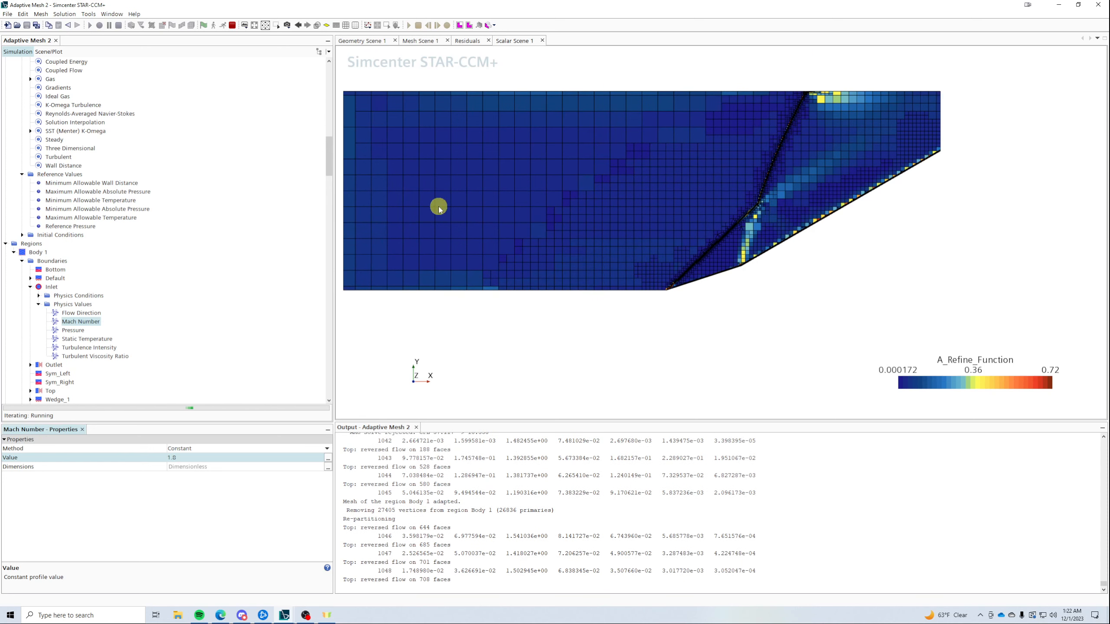
- Zoom Scalar Scene 1 in and out to watch the mesh adapt to the Mach 1.8 shock
scroll(768, 208, up, 5)
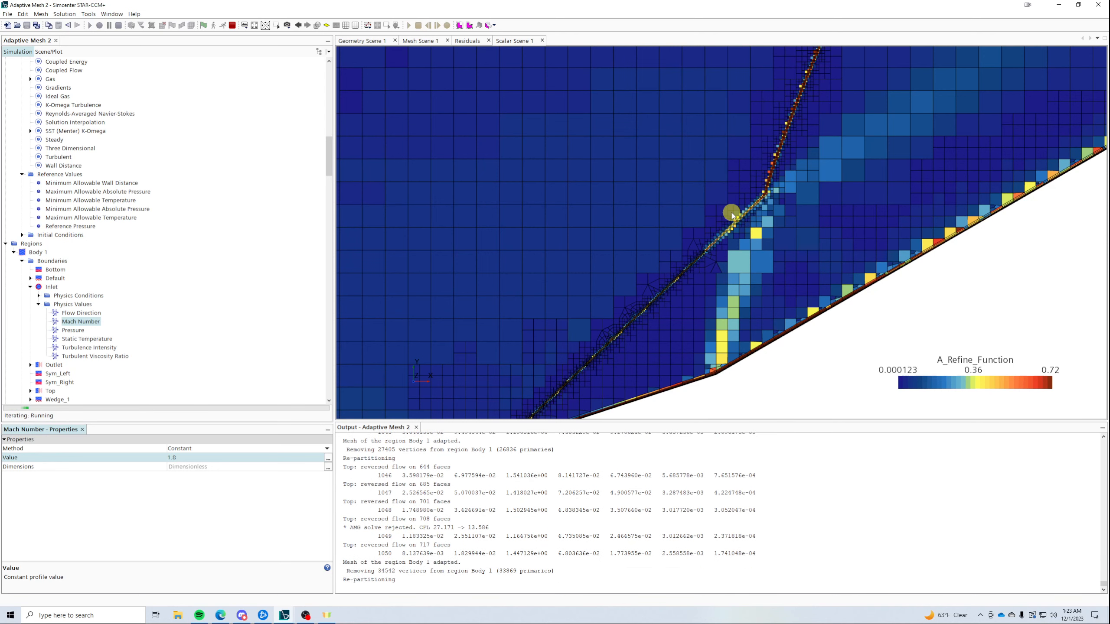
scroll(604, 336, down, 2)
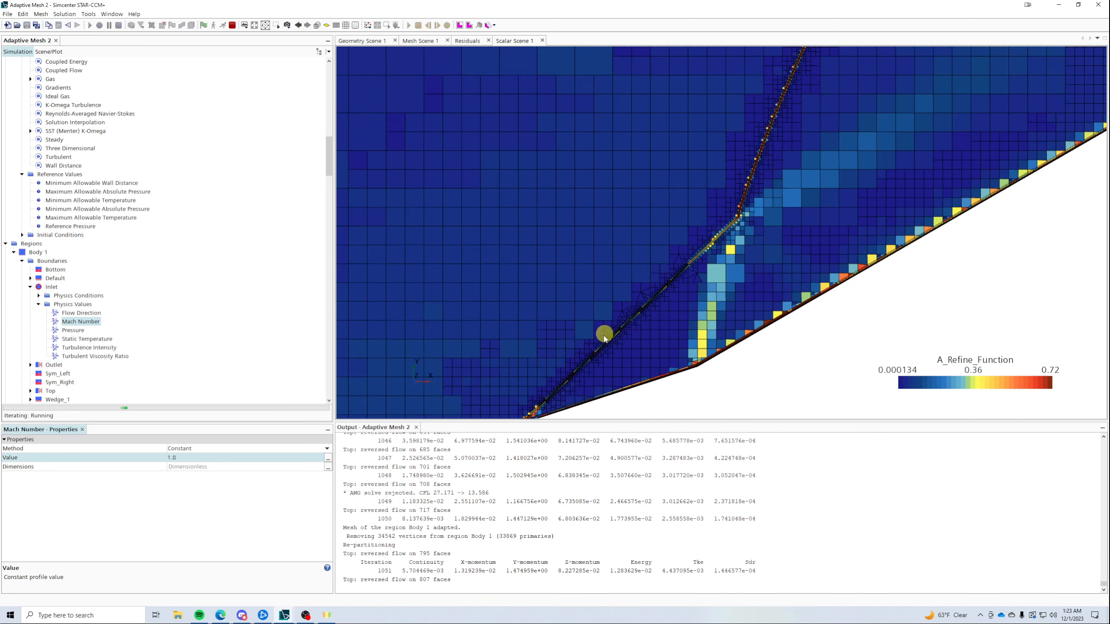
scroll(604, 336, down, 2)
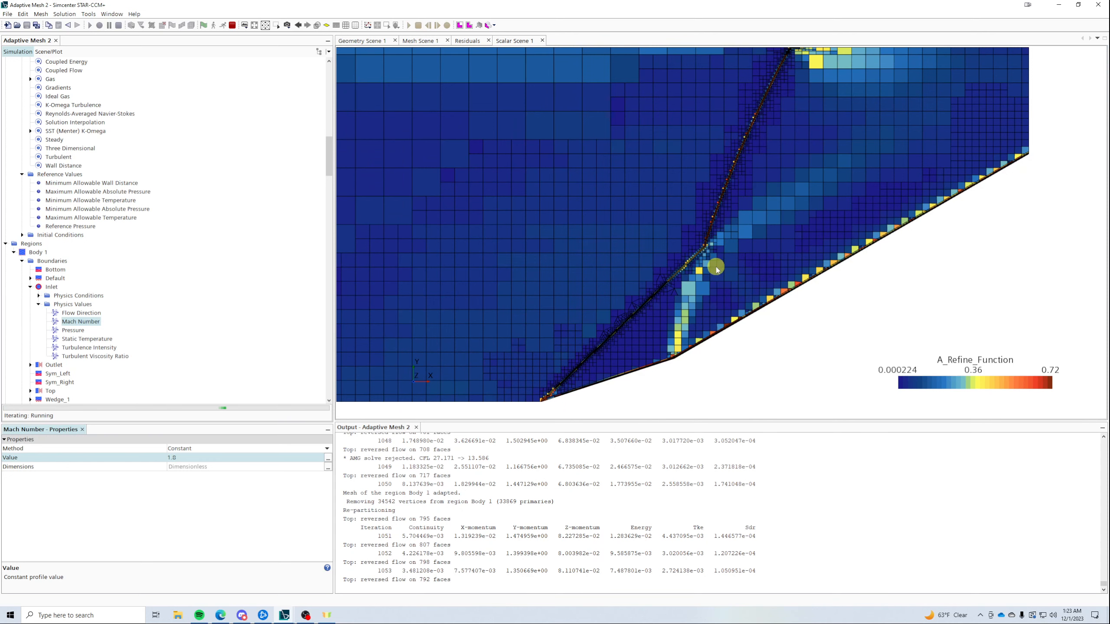
scroll(716, 267, down, 2)
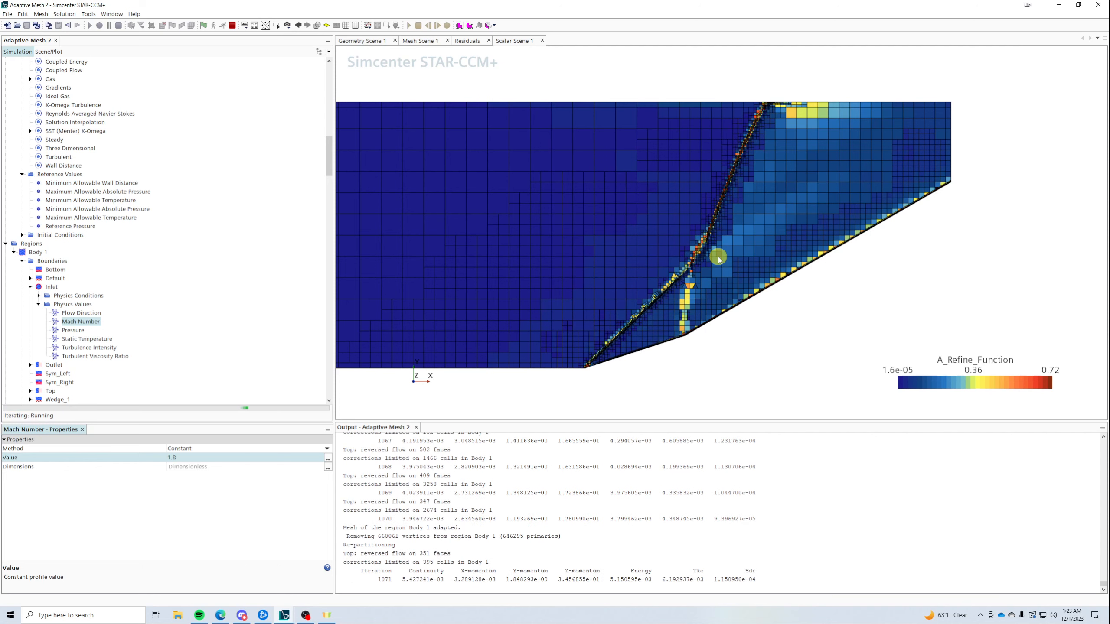
- Browse the Adaptive Mesh criteria, Adaption Request and refinement nodes, ending on the model's properties
scroll(136, 227, up, 20)
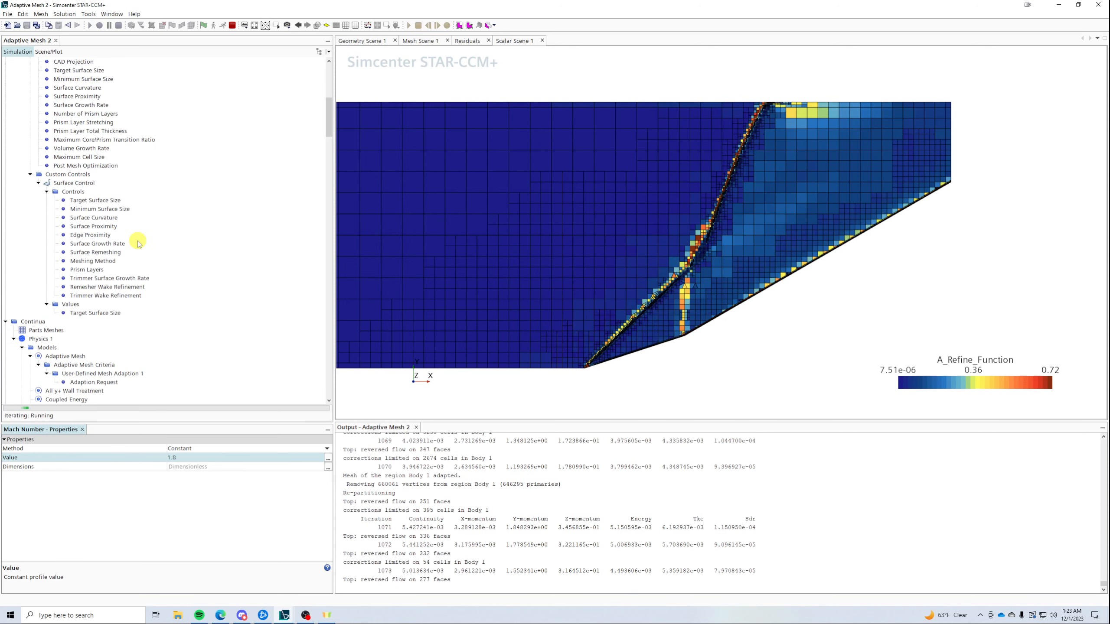
scroll(110, 223, down, 6)
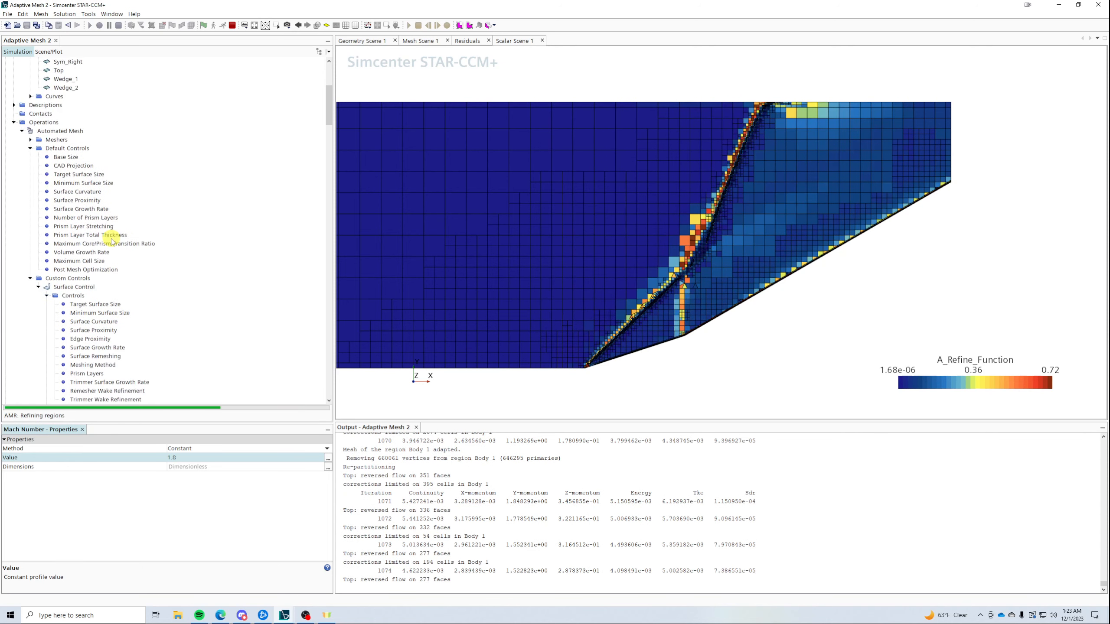
click(14, 122)
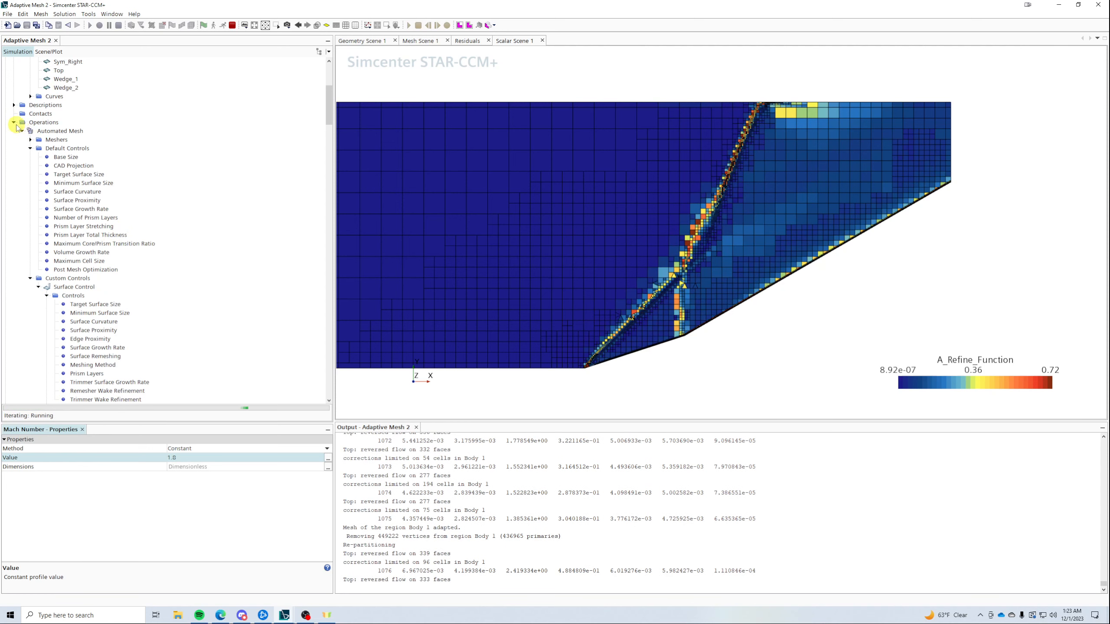
click(71, 174)
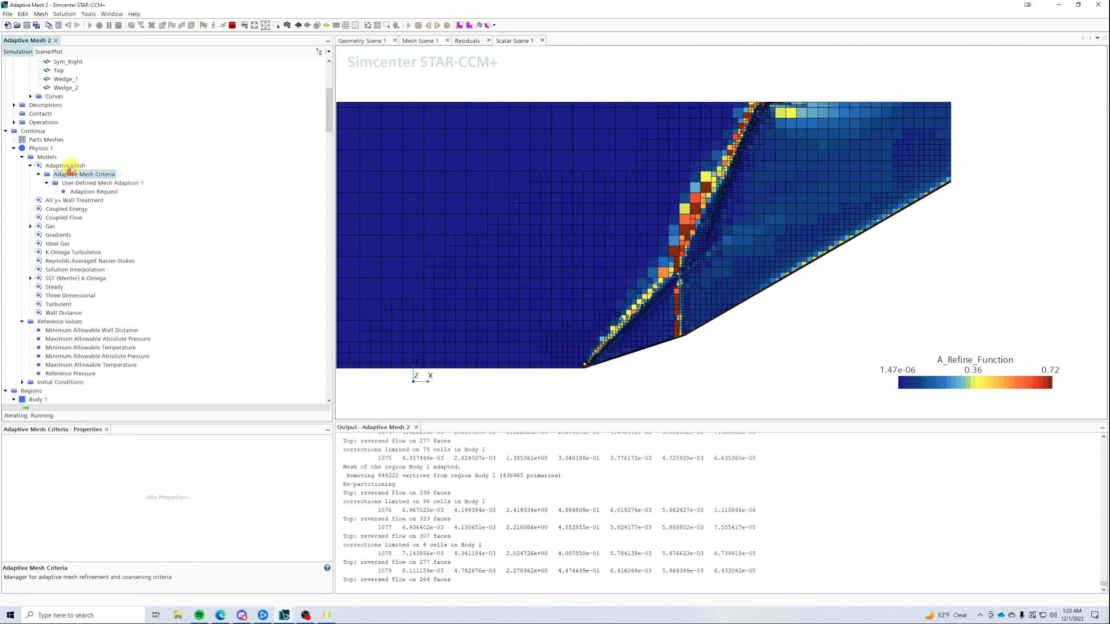
click(70, 166)
click(71, 175)
click(71, 184)
click(76, 192)
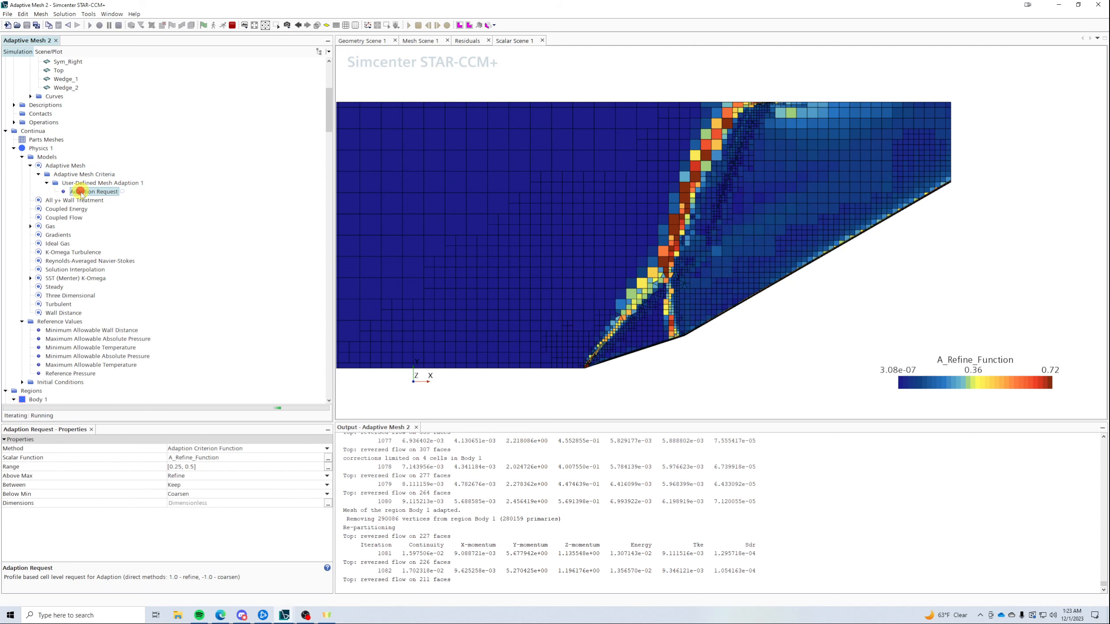
click(75, 183)
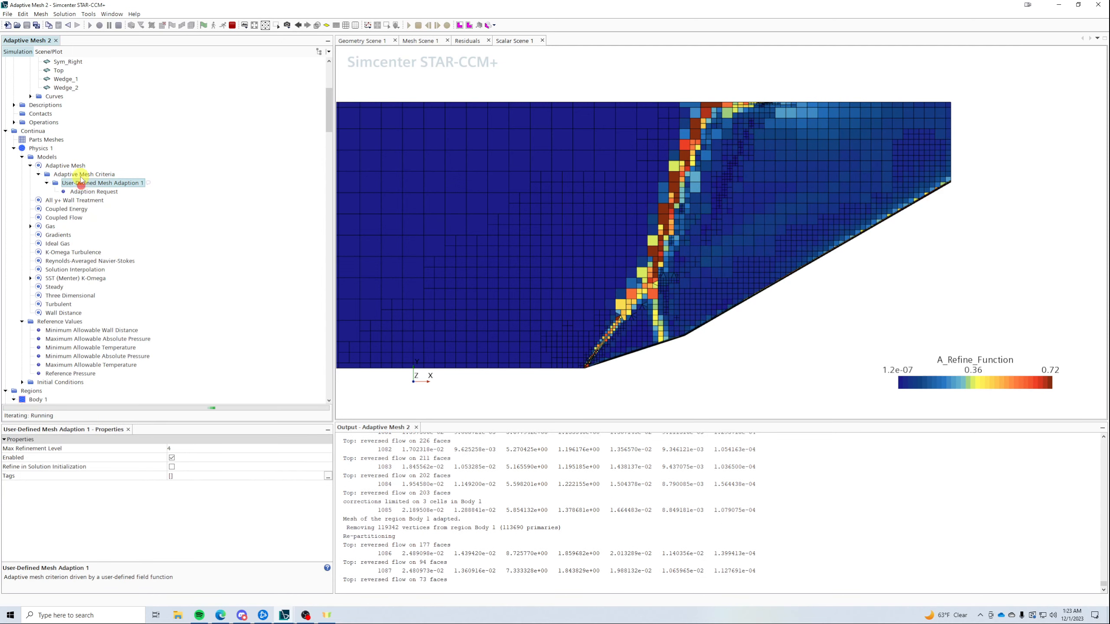
click(75, 174)
click(72, 166)
scroll(113, 258, down, 15)
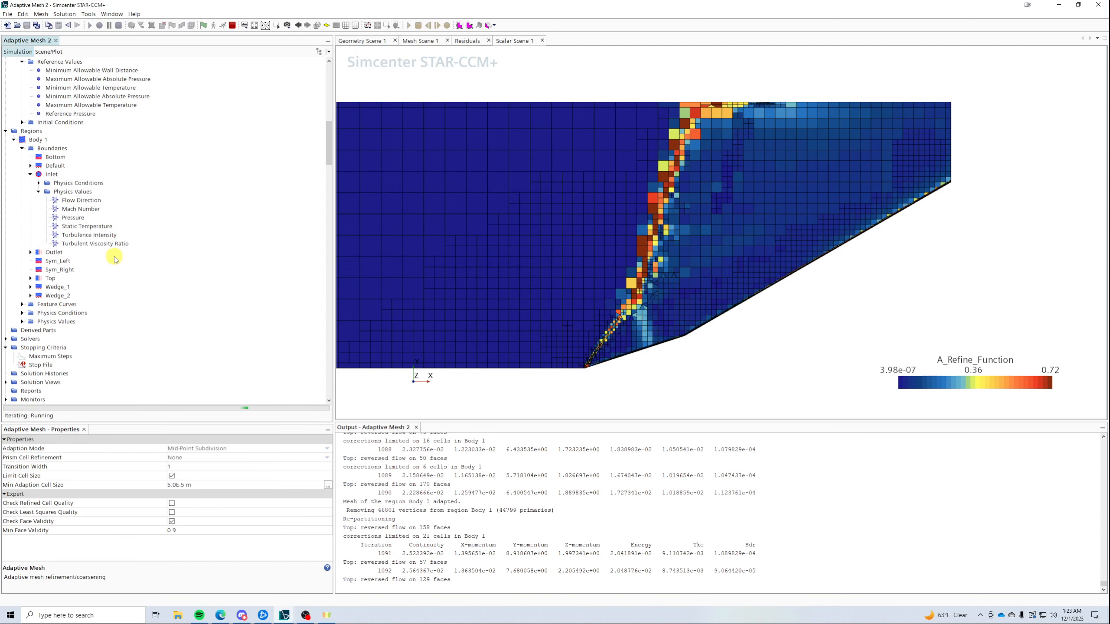
- Set the Adaptive Mesh solver's trigger Iteration Frequency to 25
click(6, 209)
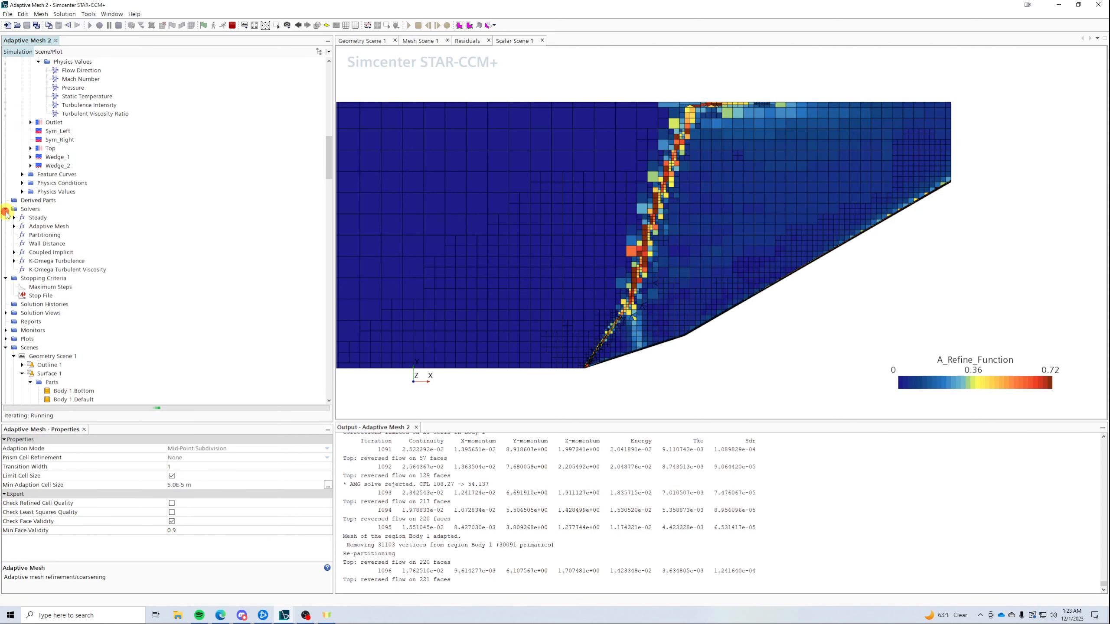
click(14, 225)
click(38, 234)
click(22, 235)
click(50, 246)
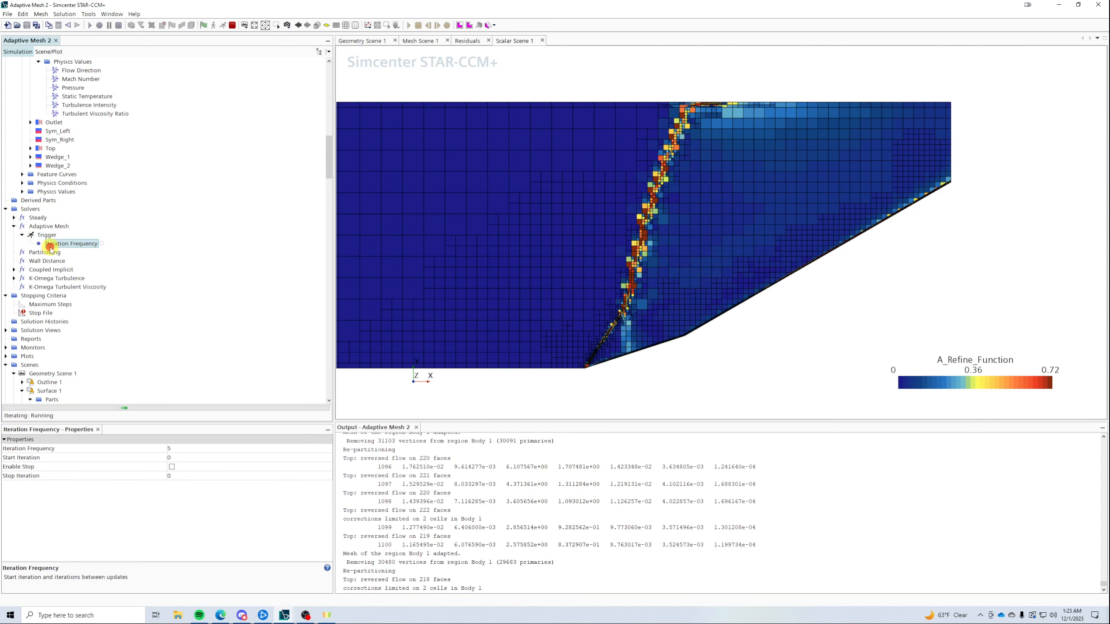
click(182, 448)
text(25)
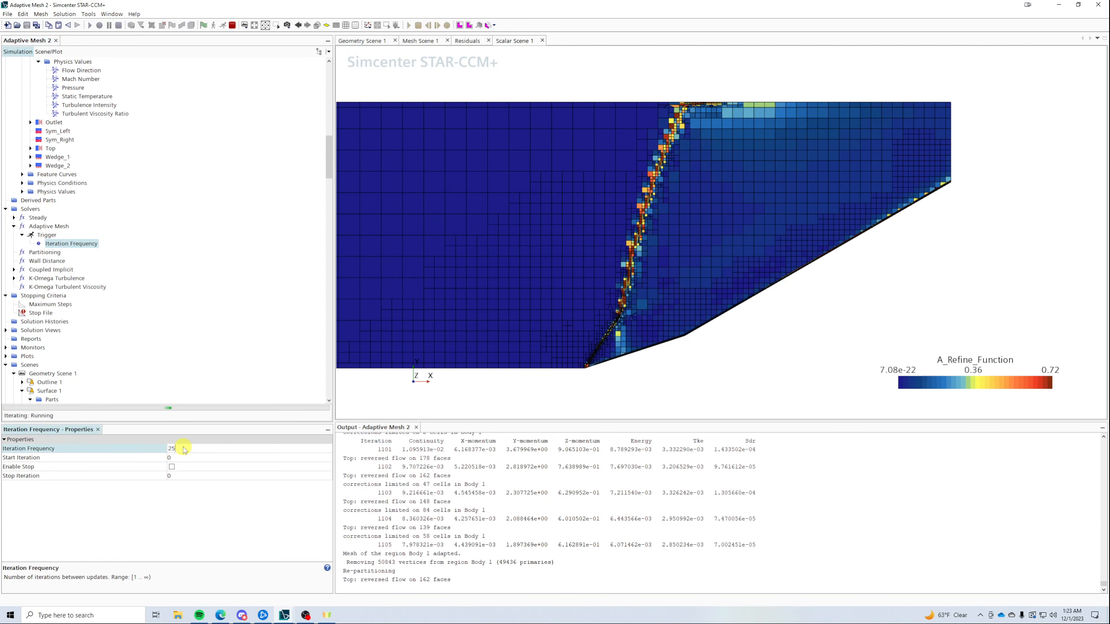
key(Return)
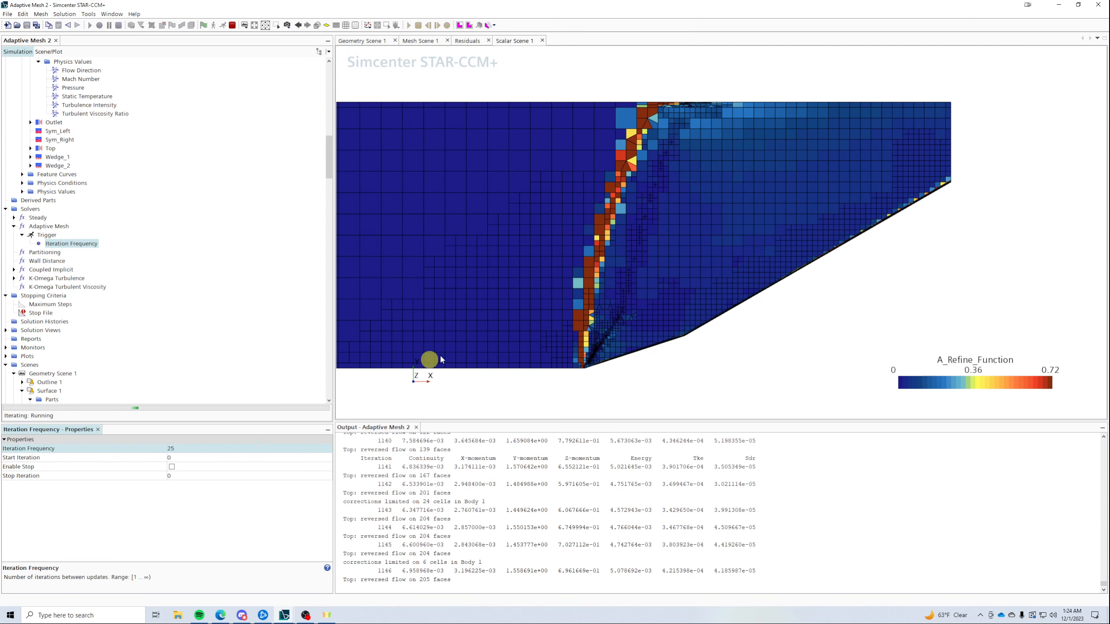
scroll(585, 376, up, 10)
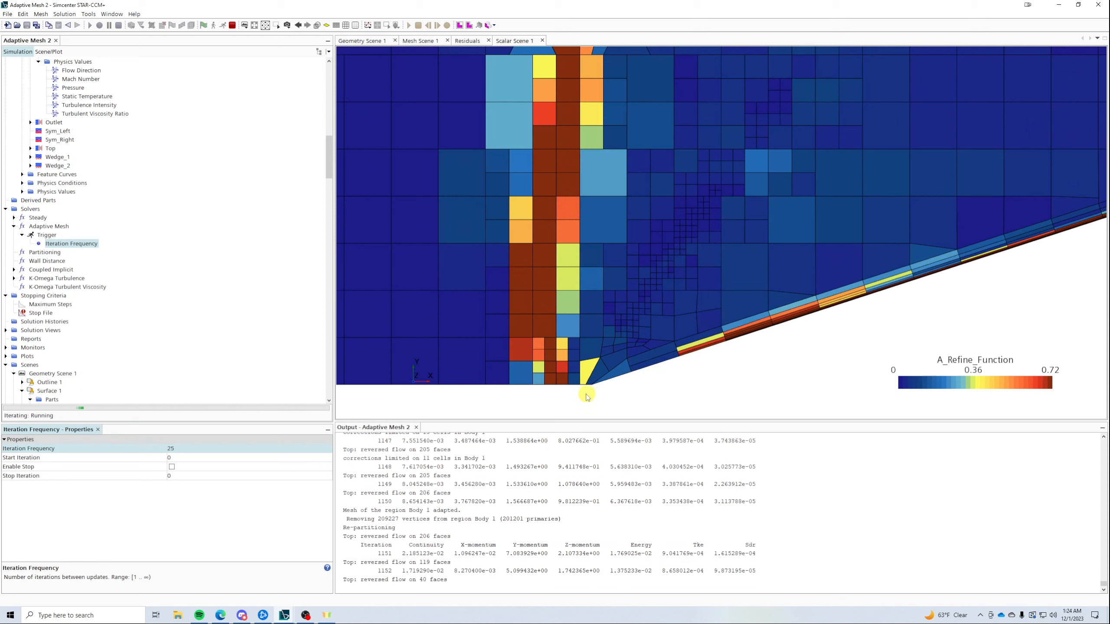
scroll(573, 397, down, 5)
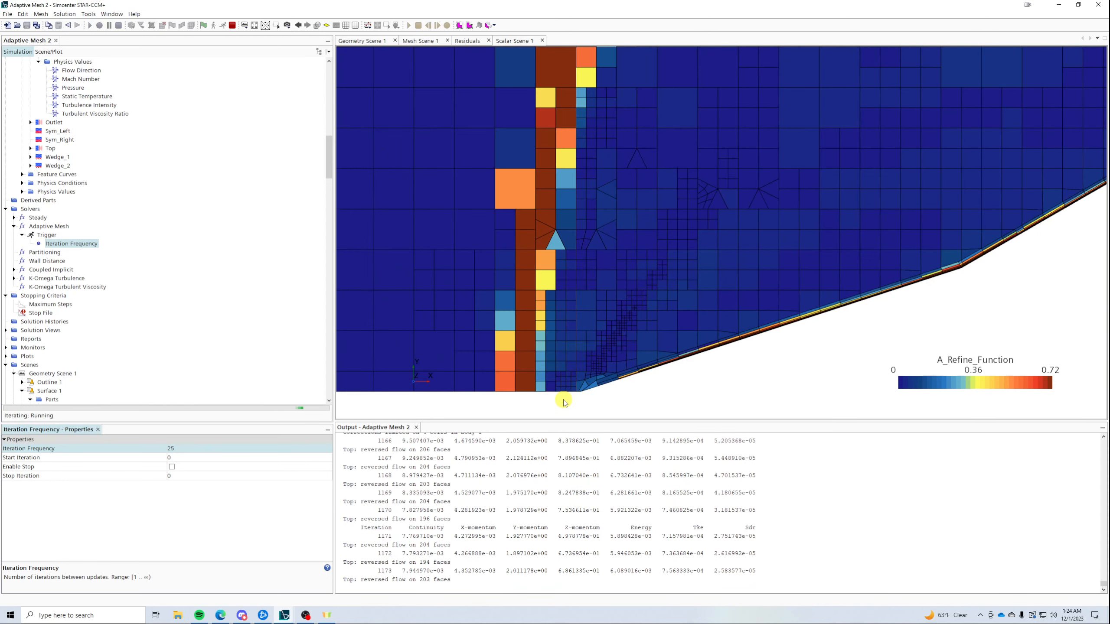
scroll(564, 401, down, 7)
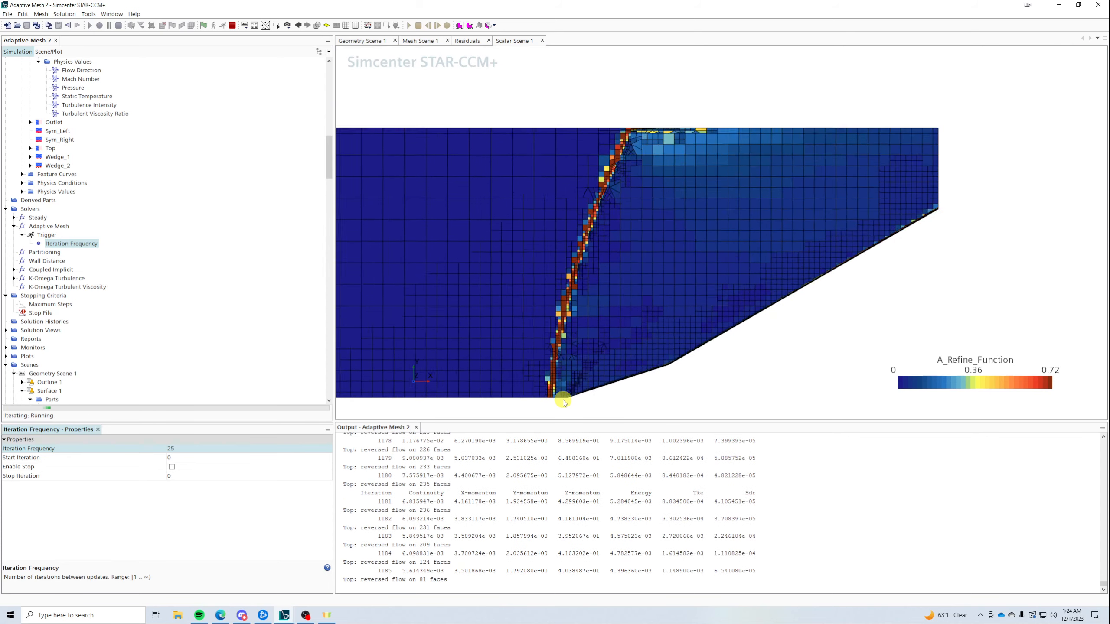
scroll(563, 401, down, 2)
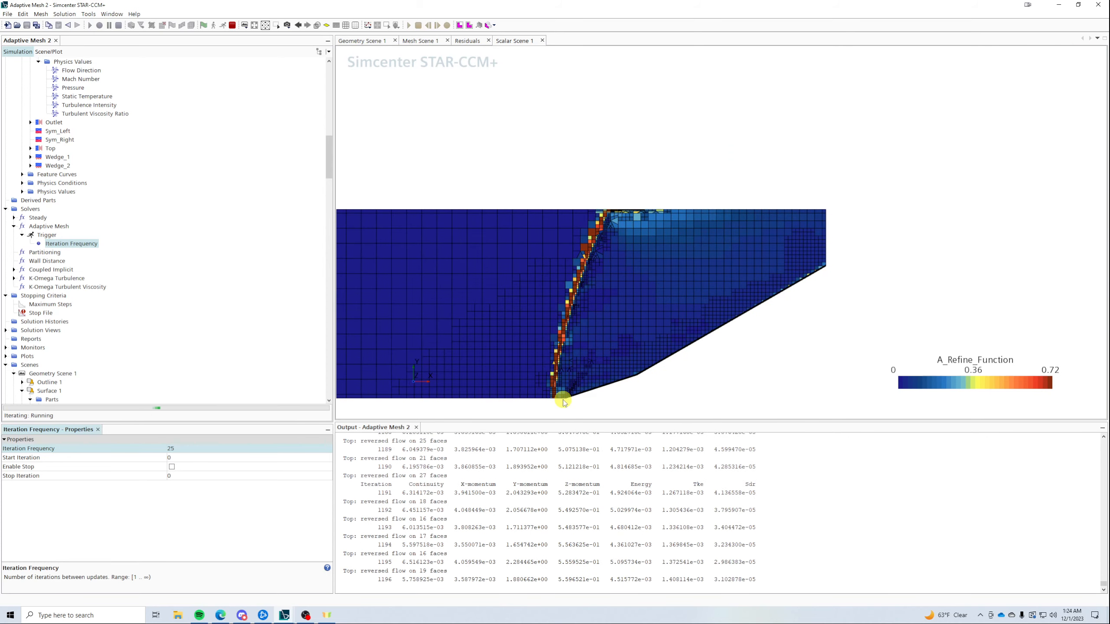
scroll(562, 403, up, 4)
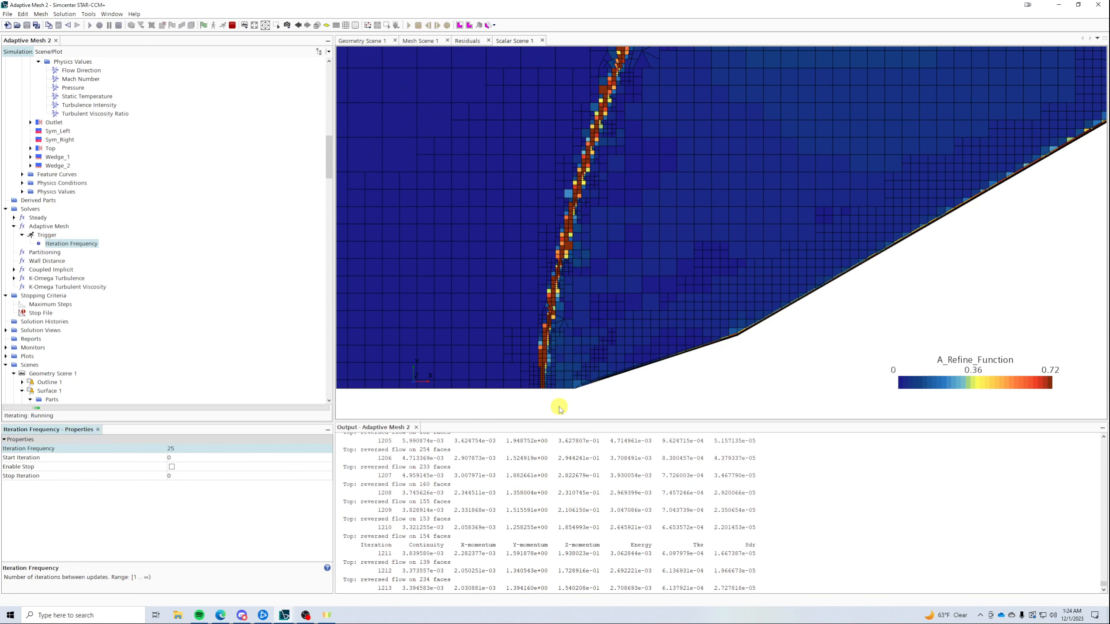
scroll(562, 356, down, 3)
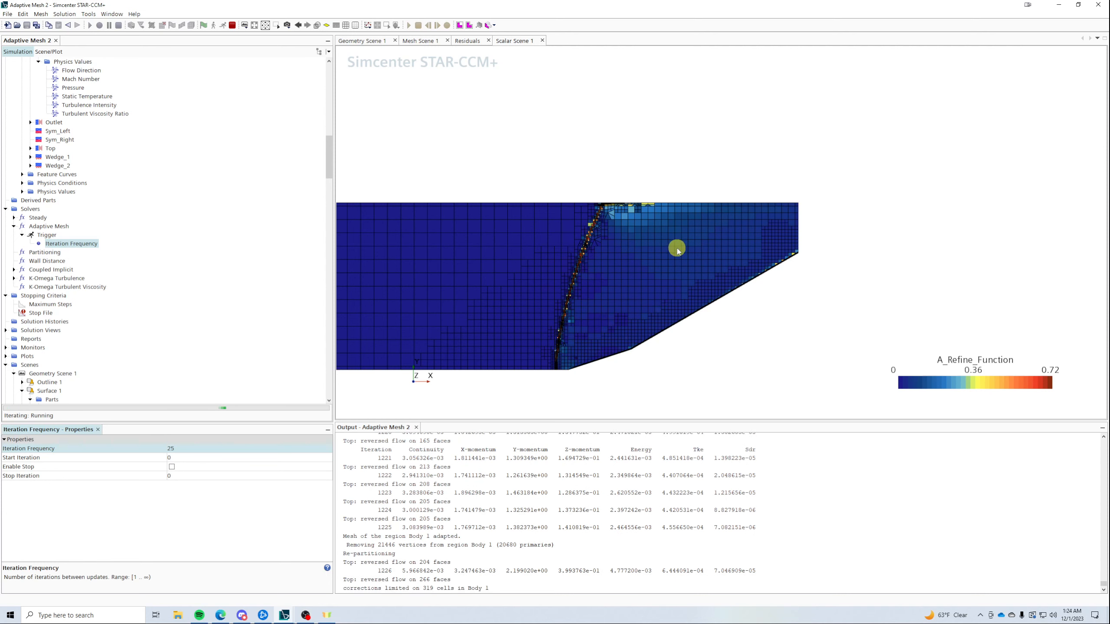
scroll(674, 248, up, 3)
scroll(816, 173, down, 2)
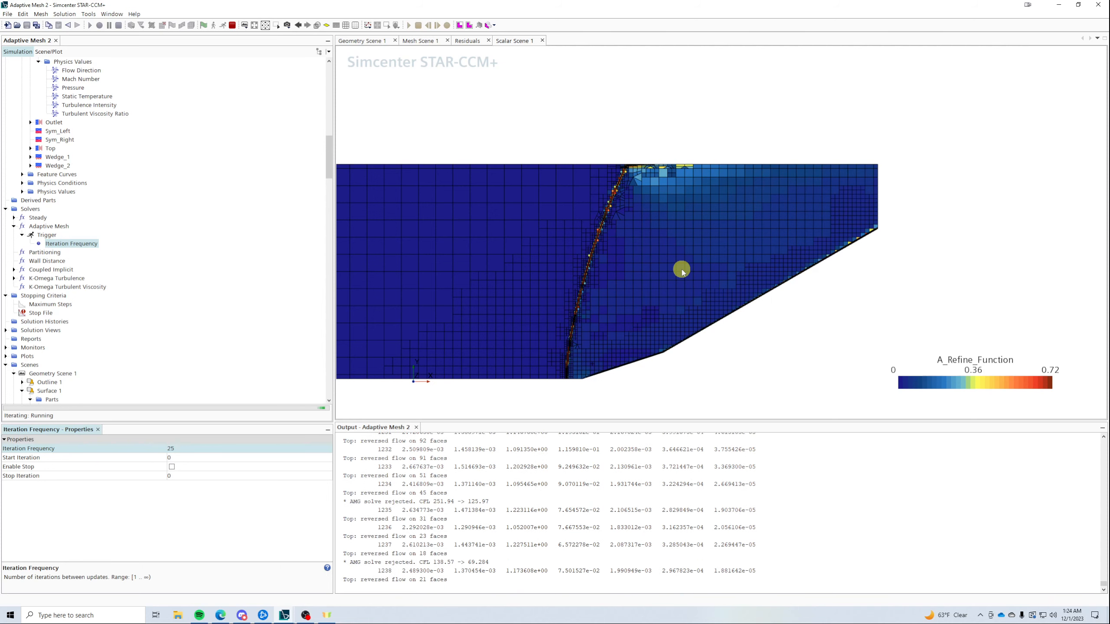
scroll(742, 223, down, 2)
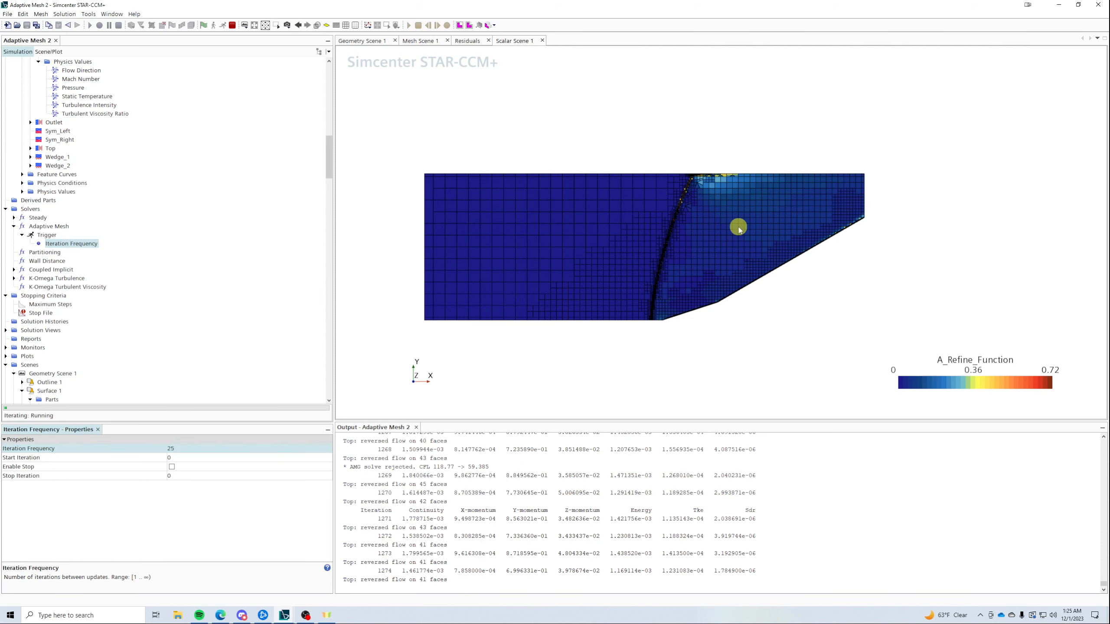
scroll(720, 168, up, 5)
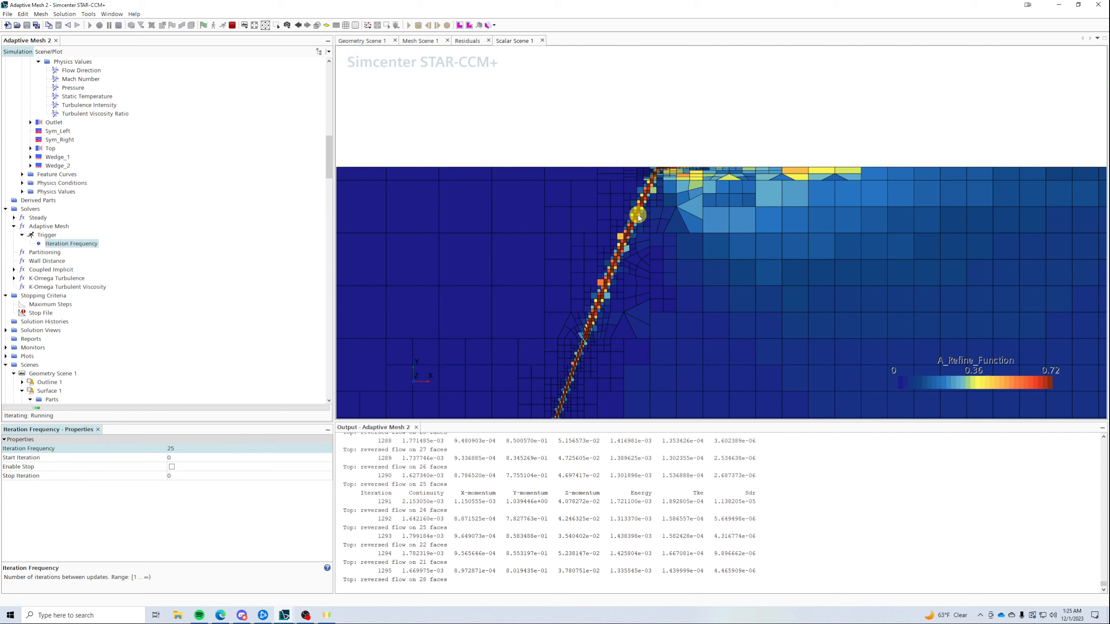
scroll(646, 184, down, 4)
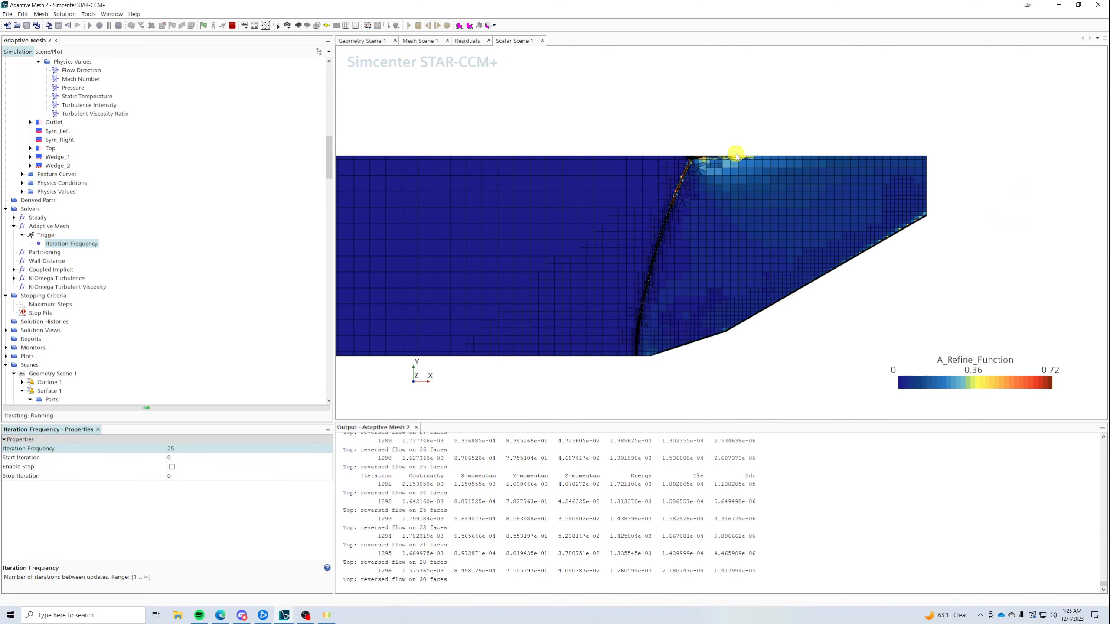
scroll(223, 201, up, 12)
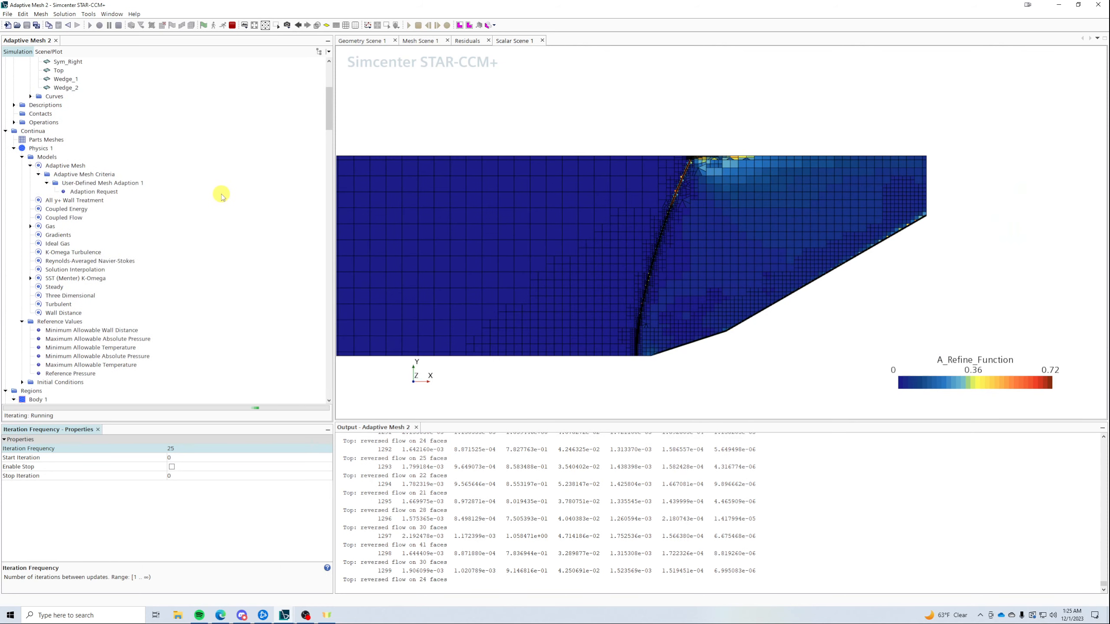
- Select the Adaptive Mesh model and its criteria, dismissing the criteria context menu
scroll(84, 170, up, 5)
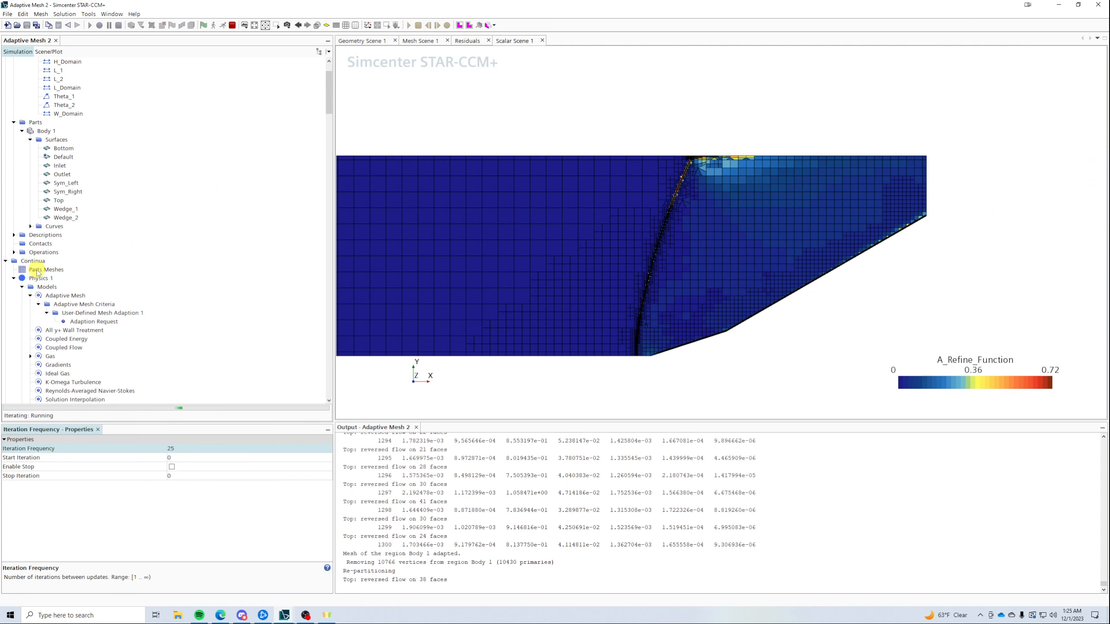
scroll(53, 279, down, 4)
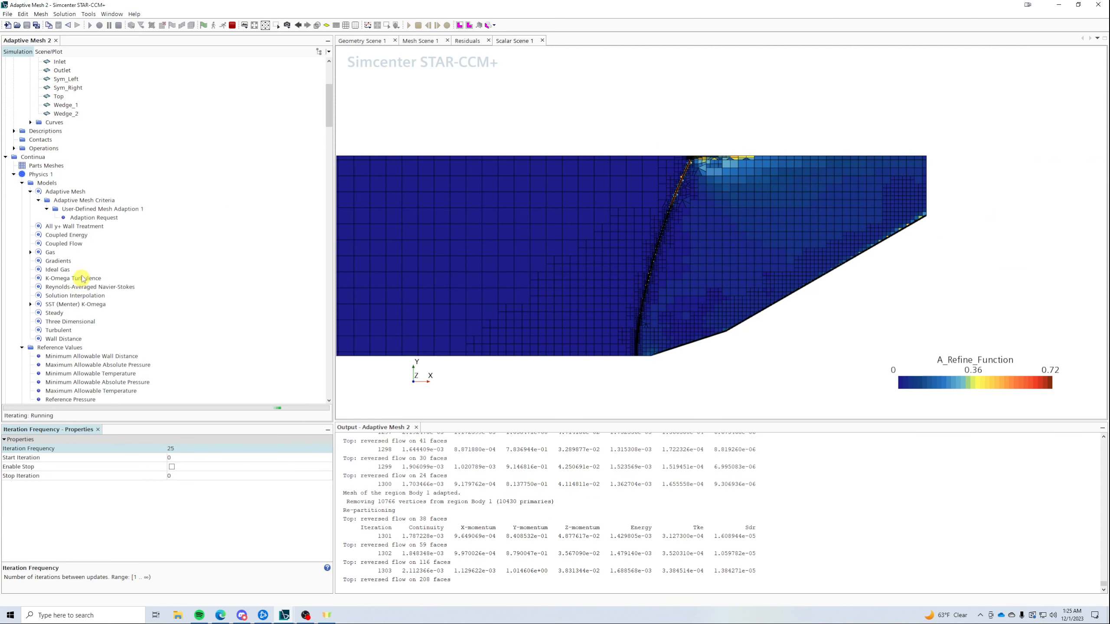
click(53, 191)
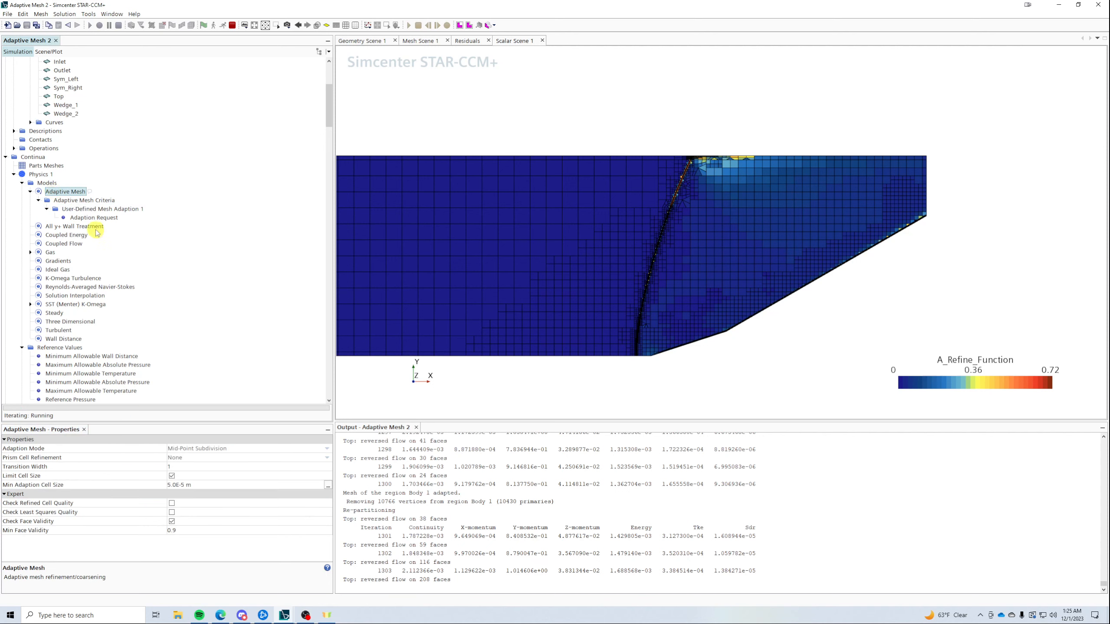
scroll(82, 269, up, 2)
click(69, 252)
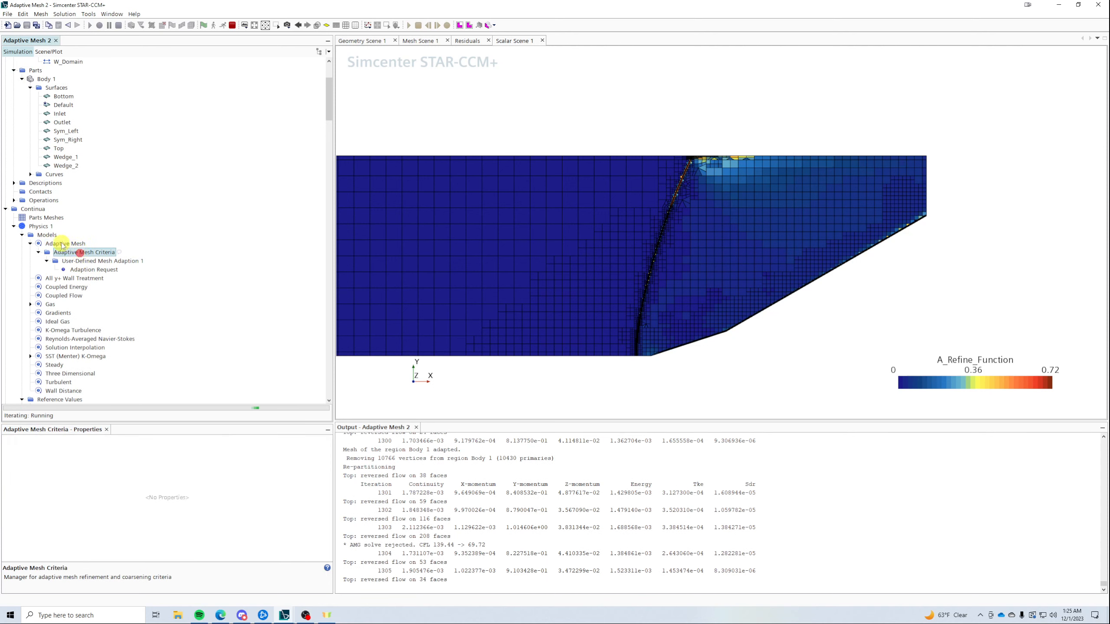
right_click(63, 255)
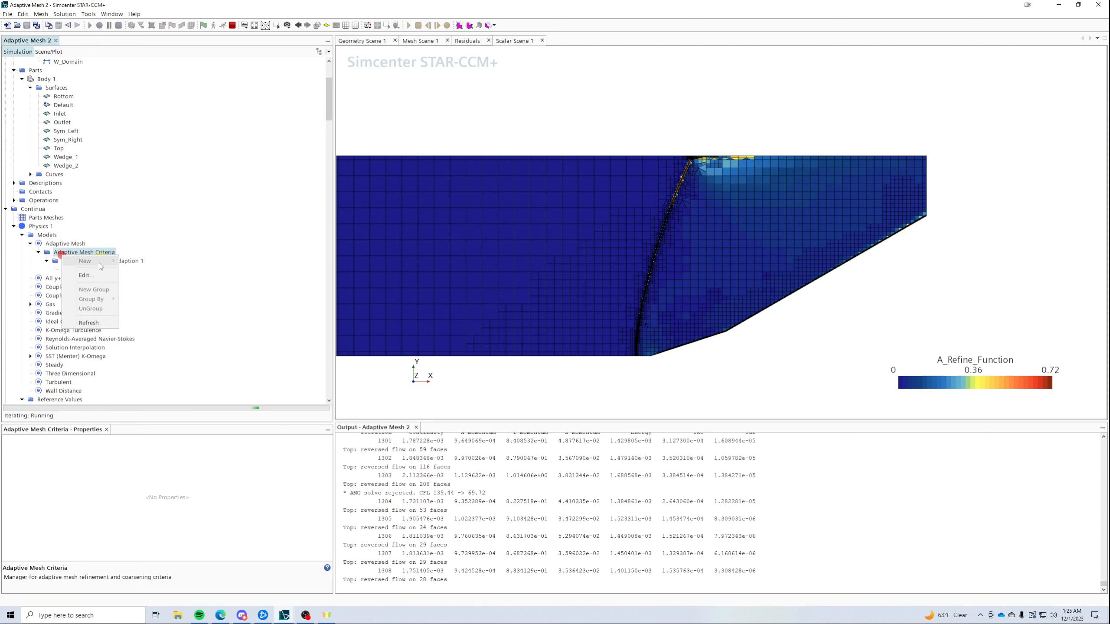
click(179, 251)
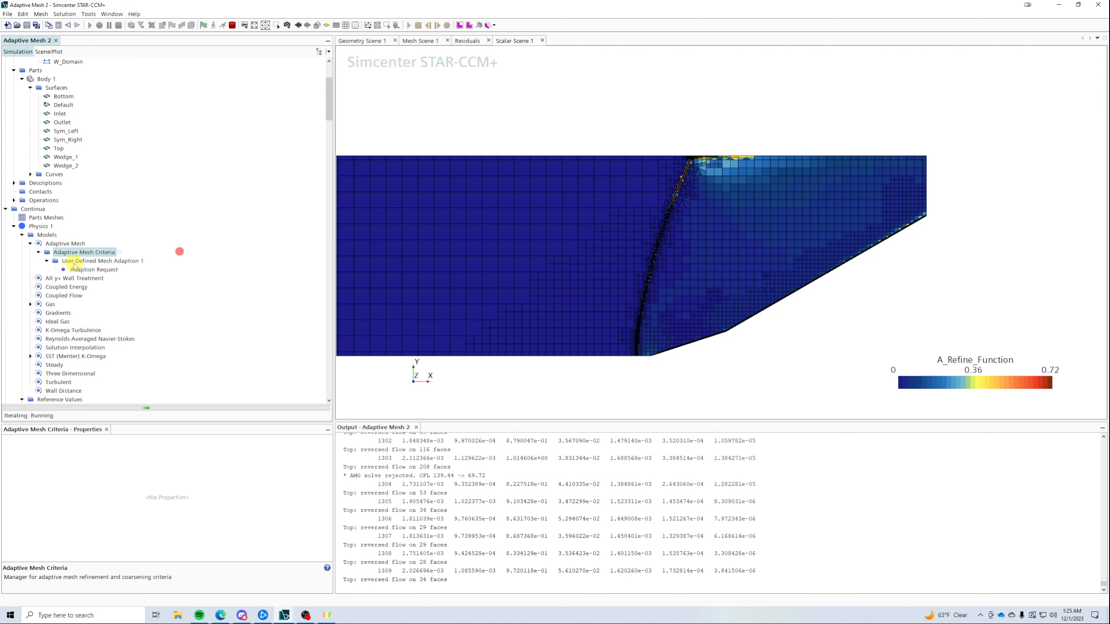
- Review User-Defined Mesh Adaption 1's Adaption Request: refine above 0.5, coarsen below 0.25
click(130, 261)
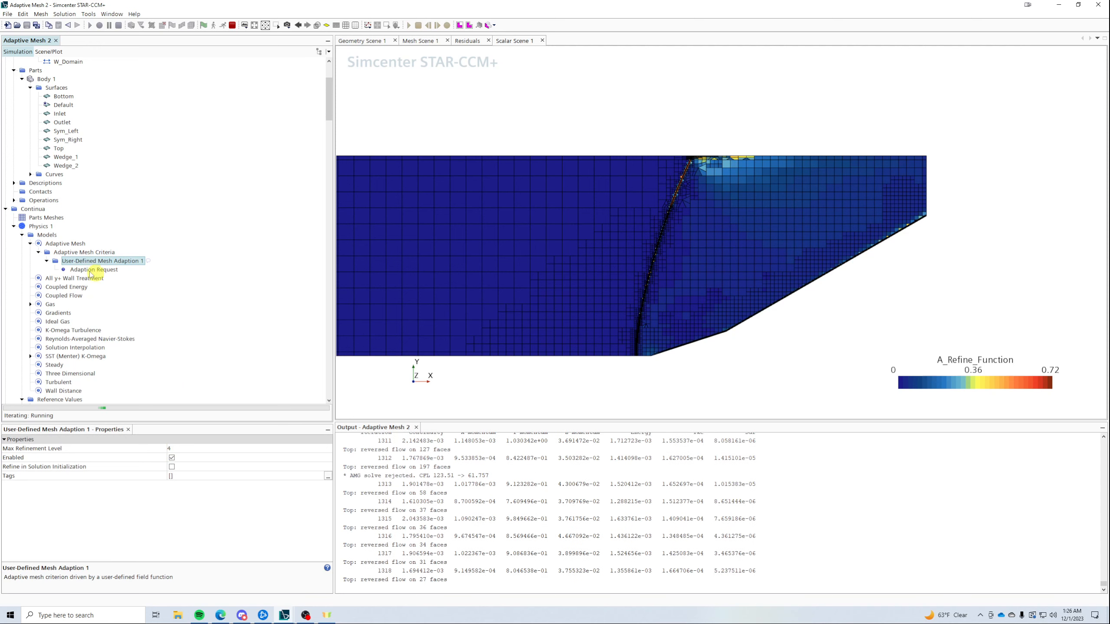
click(73, 270)
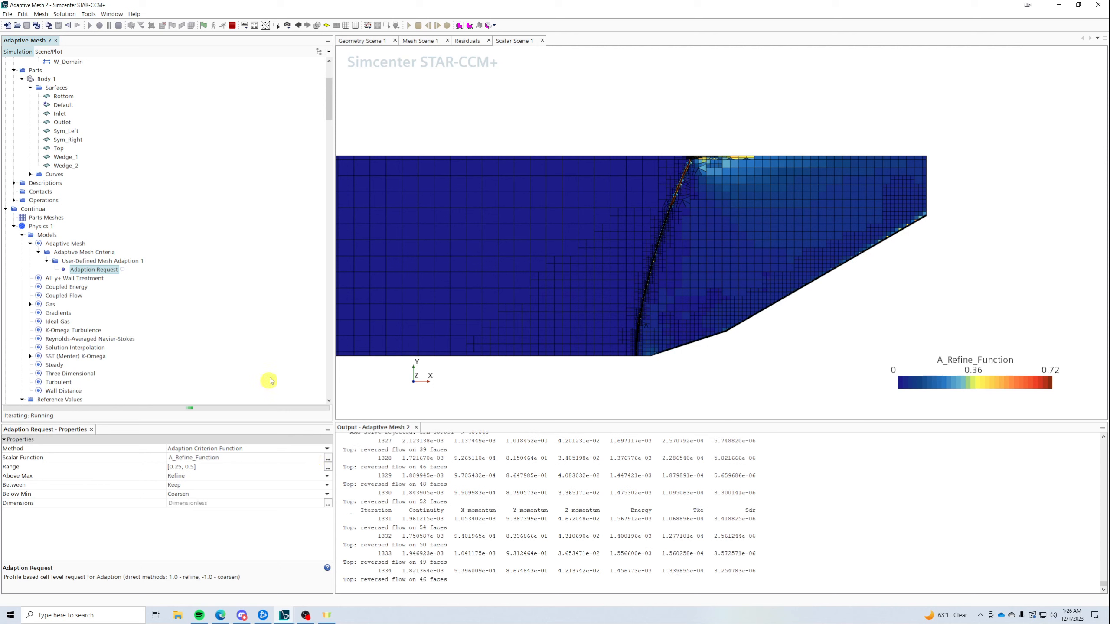
scroll(262, 371, down, 1)
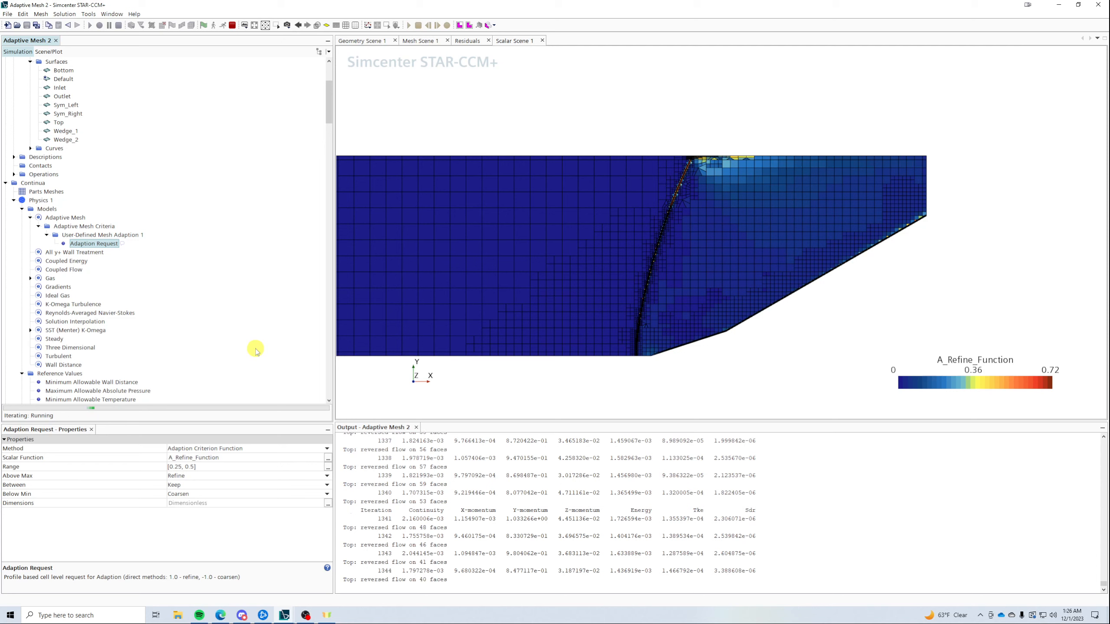
scroll(177, 301, down, 5)
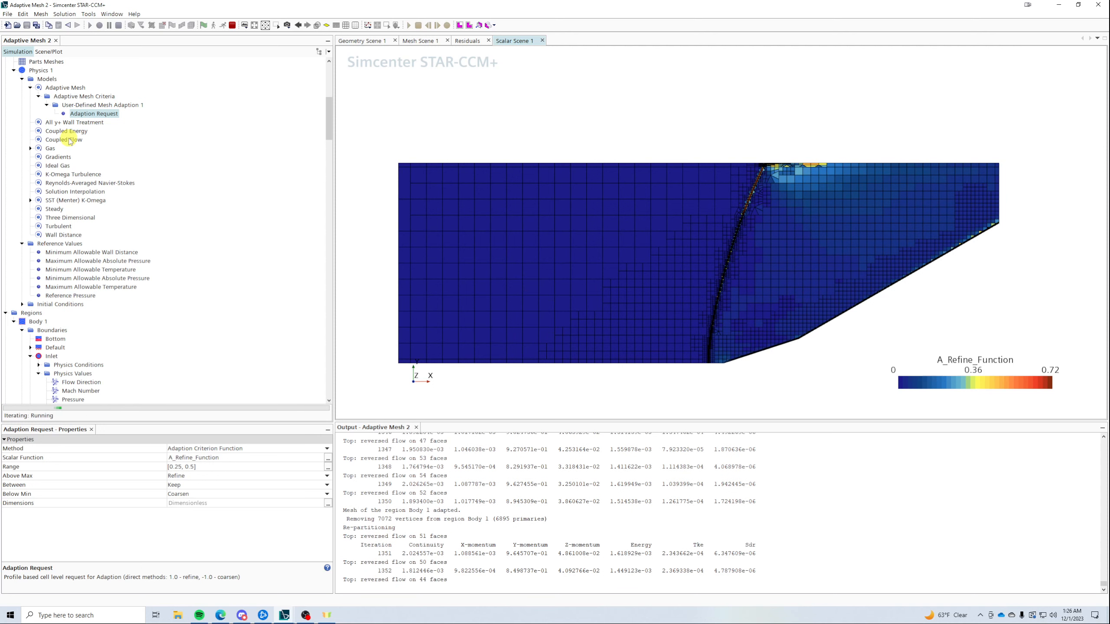
scroll(71, 141, up, 1)
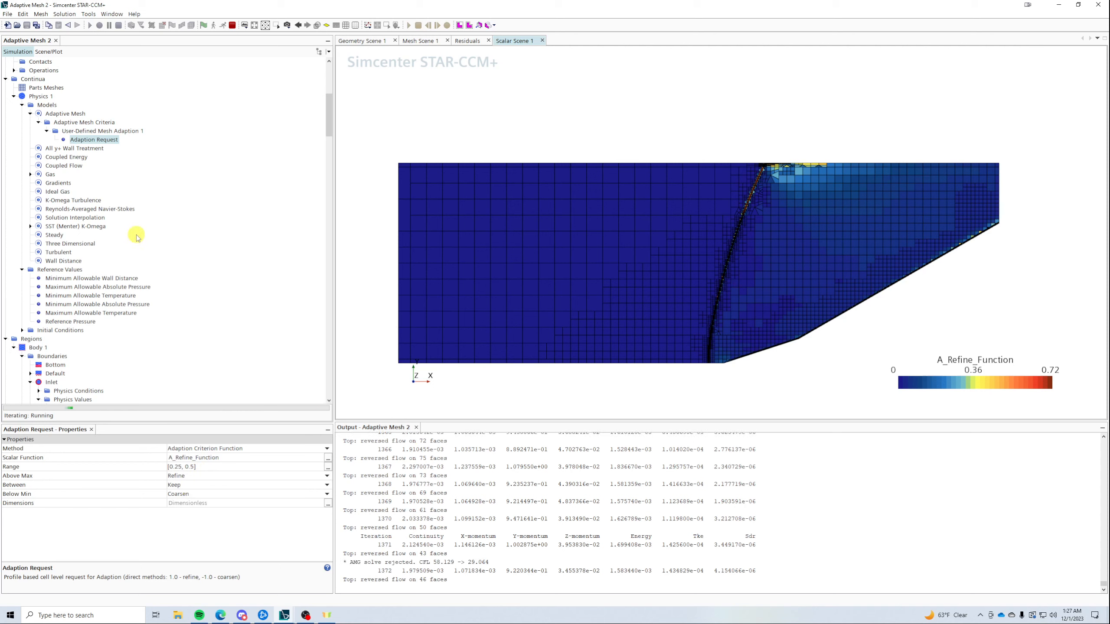
- Stop the solver at iteration 1383 and save the simulation as Adaptive Mesh 2.sim
scroll(137, 235, down, 13)
scroll(137, 234, down, 6)
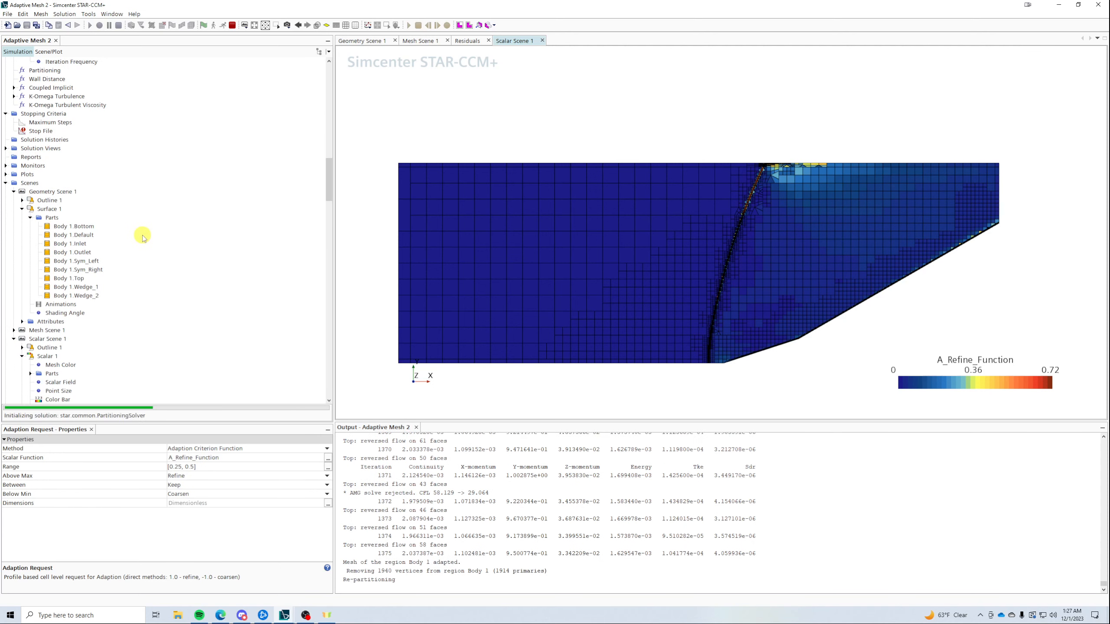
scroll(140, 236, up, 6)
scroll(143, 237, up, 6)
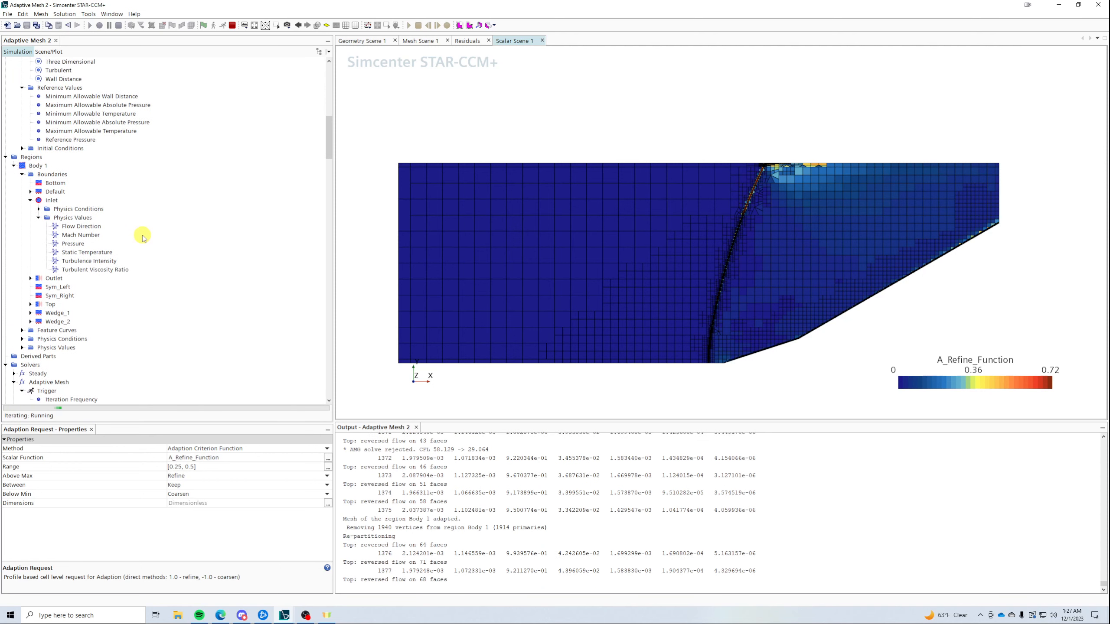
click(231, 25)
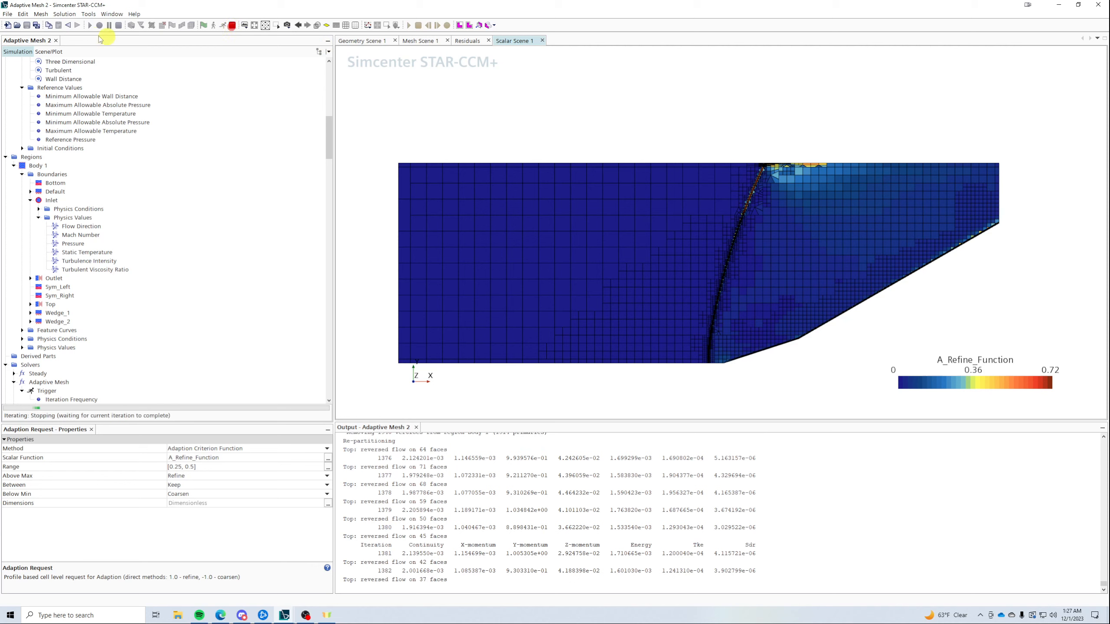
click(29, 25)
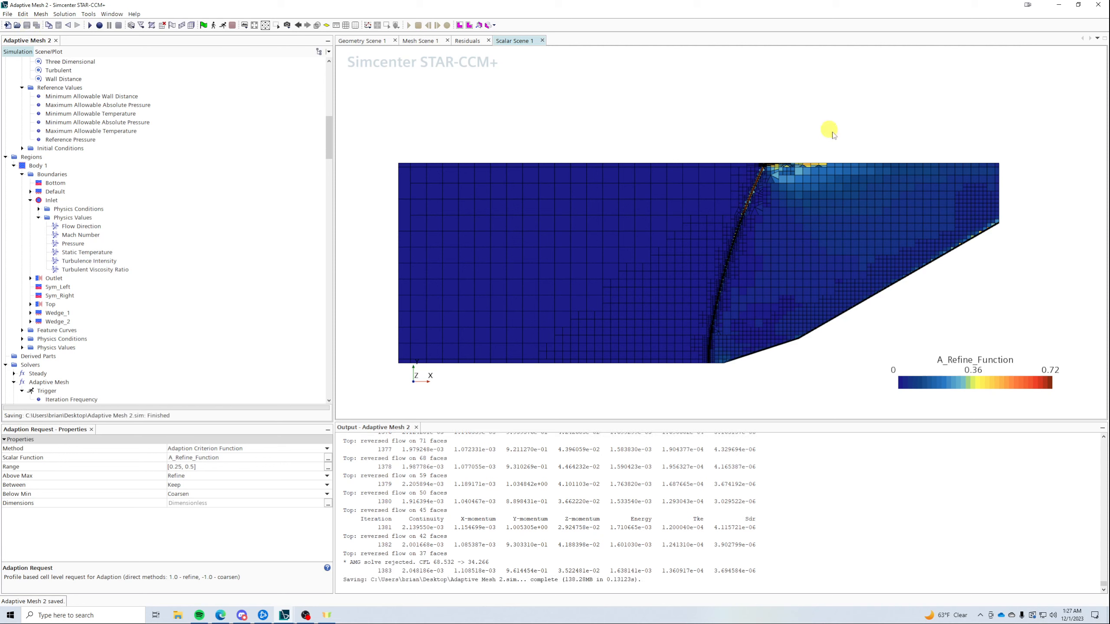